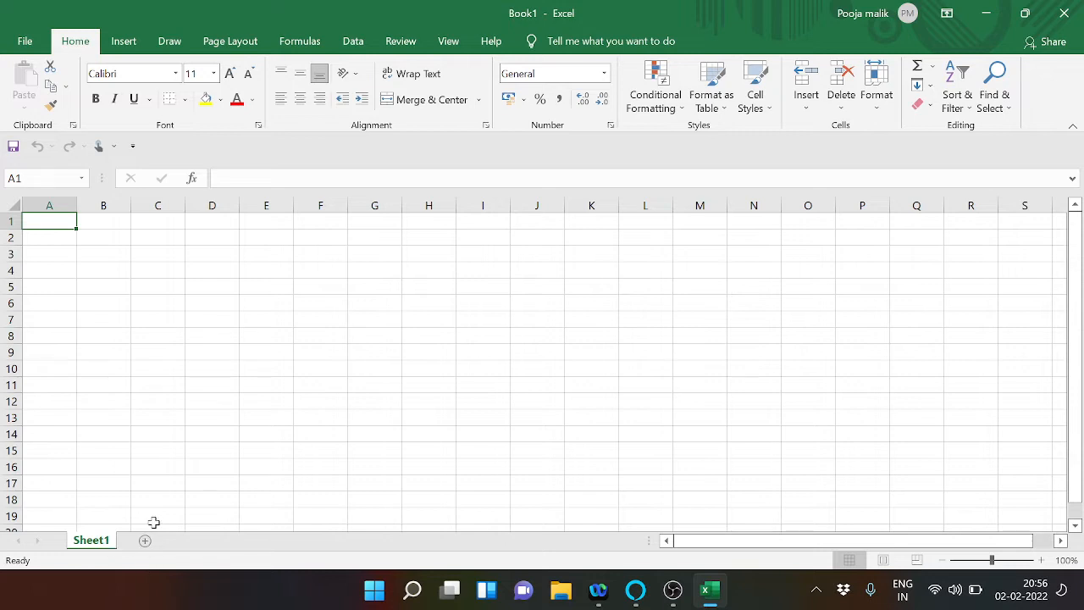
Add a second sheet to the workbook and rename Sheet1 as worksheet1.
left_click(145, 540)
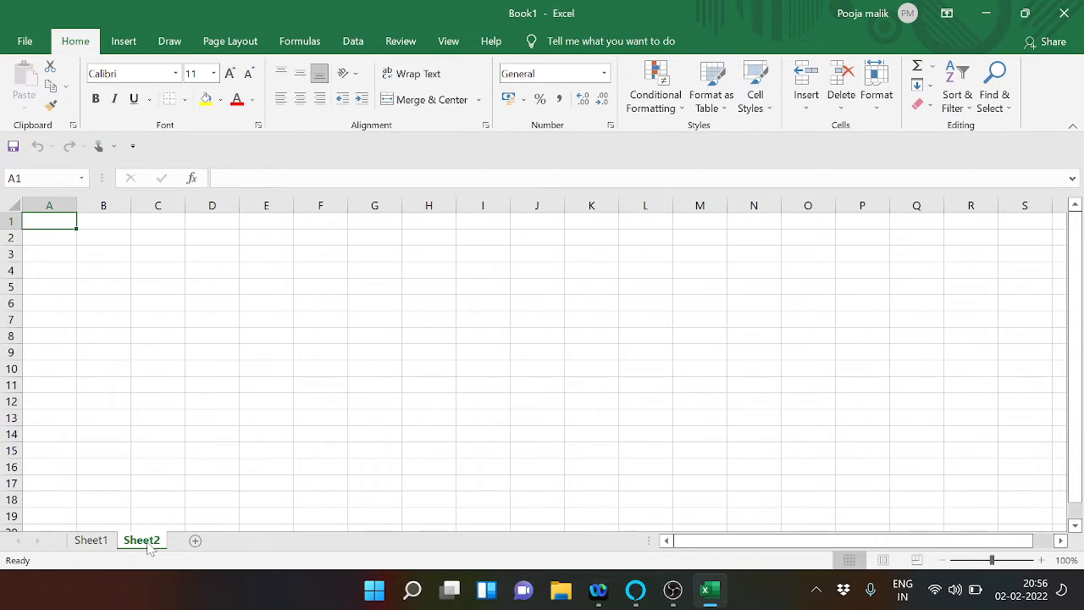
left_click(104, 546)
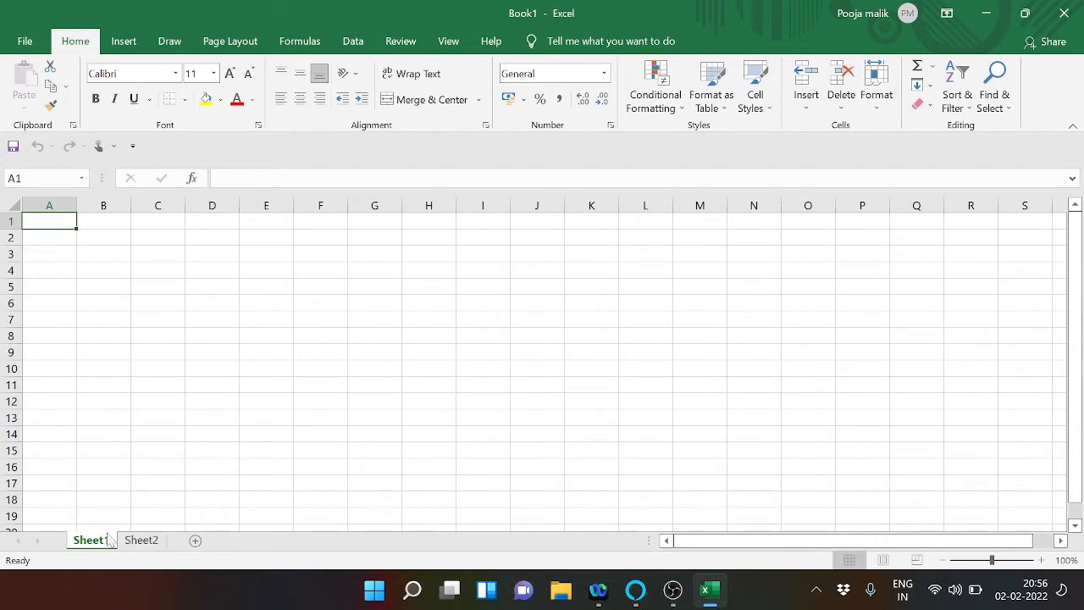
double_click(106, 540)
left_click(103, 540)
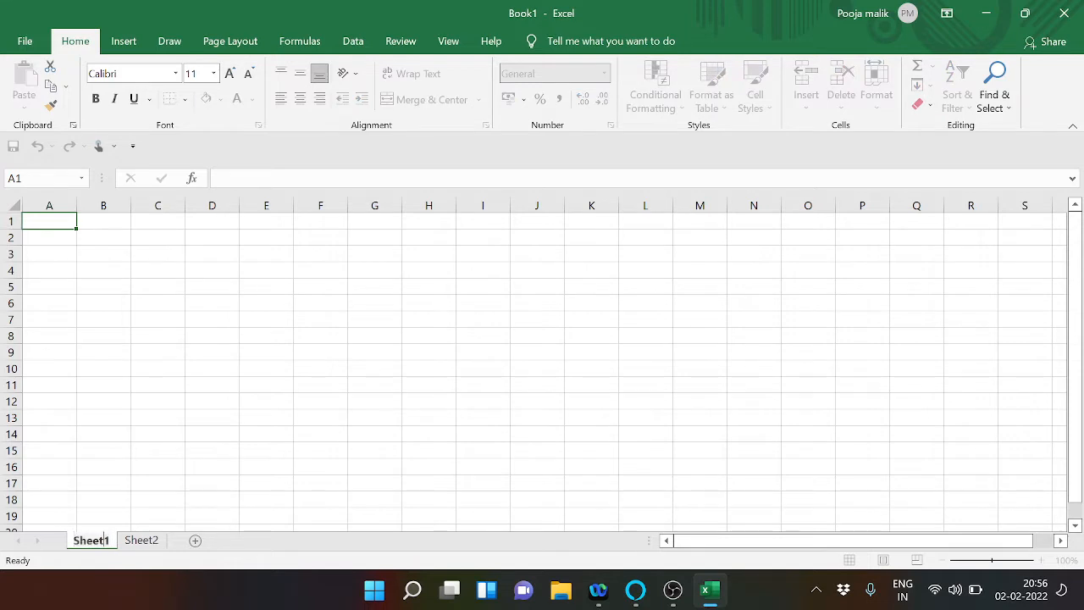
double_click(102, 541)
key("BackSpace")
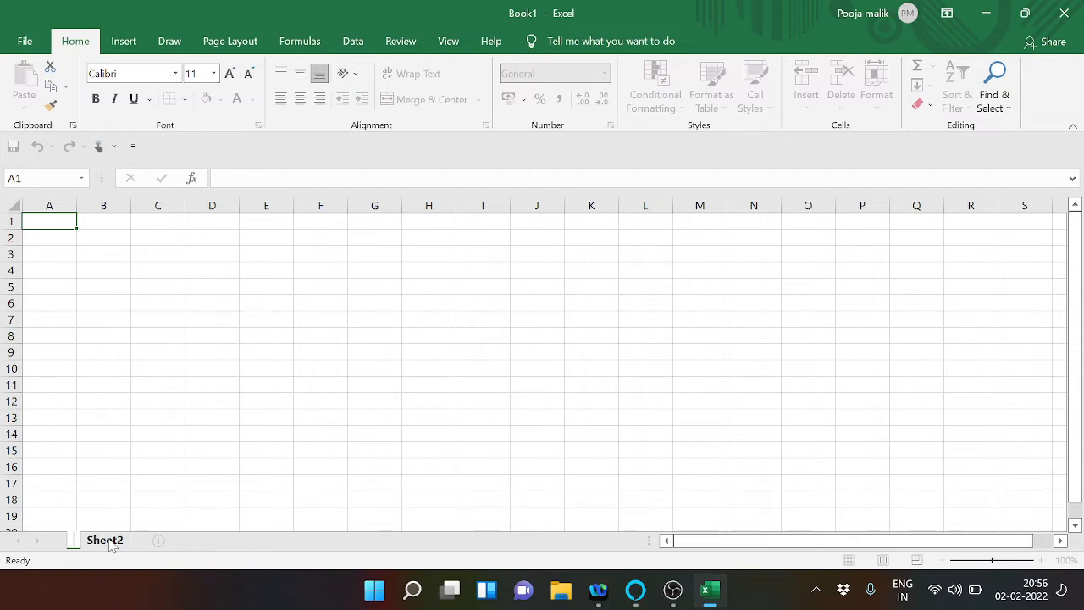
type("wor")
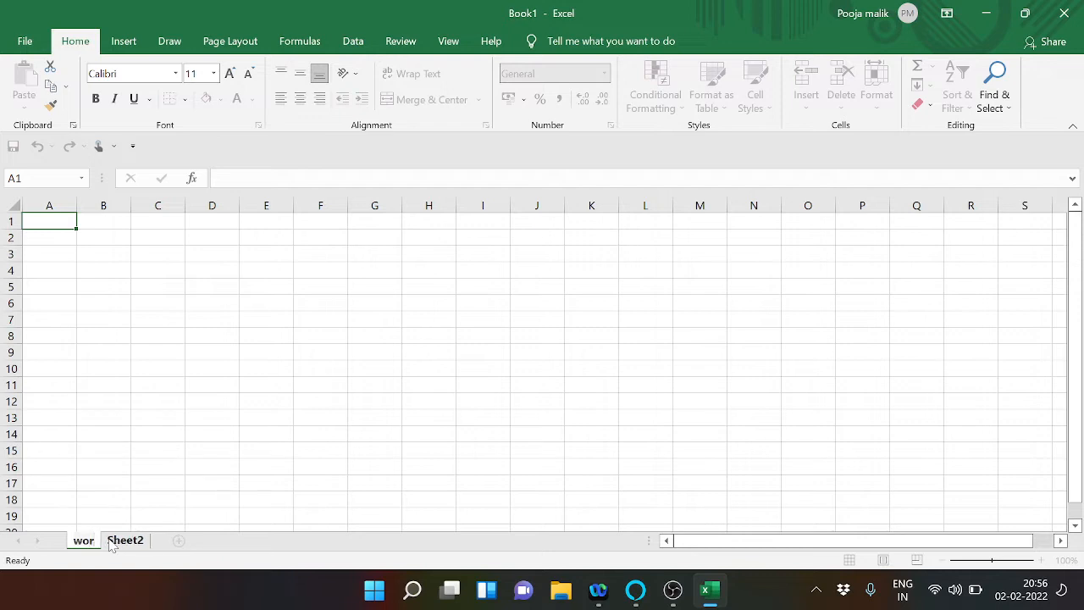
type("ksh")
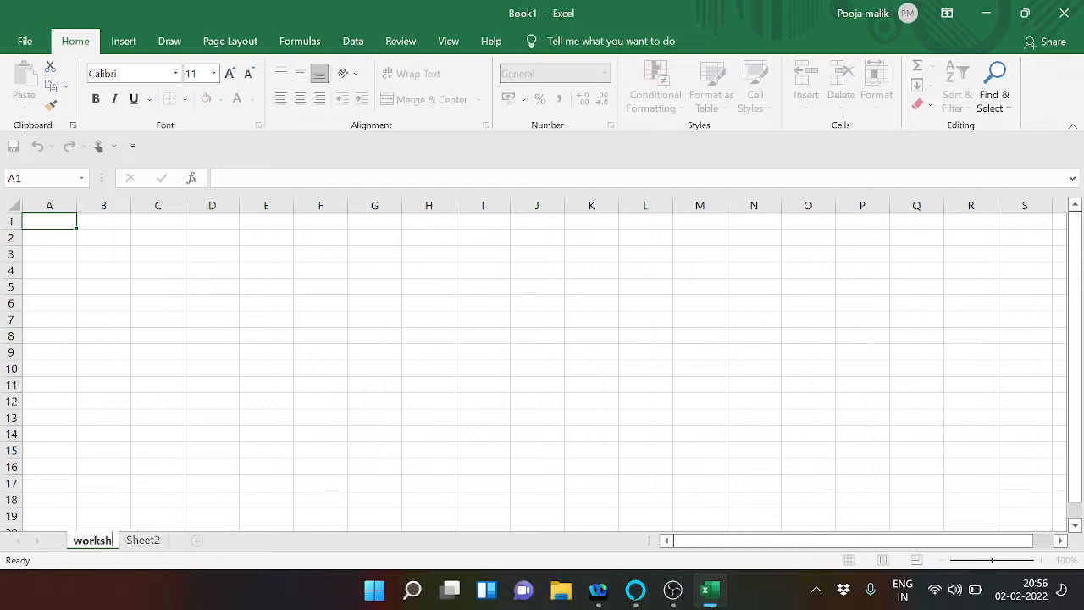
type("eet1")
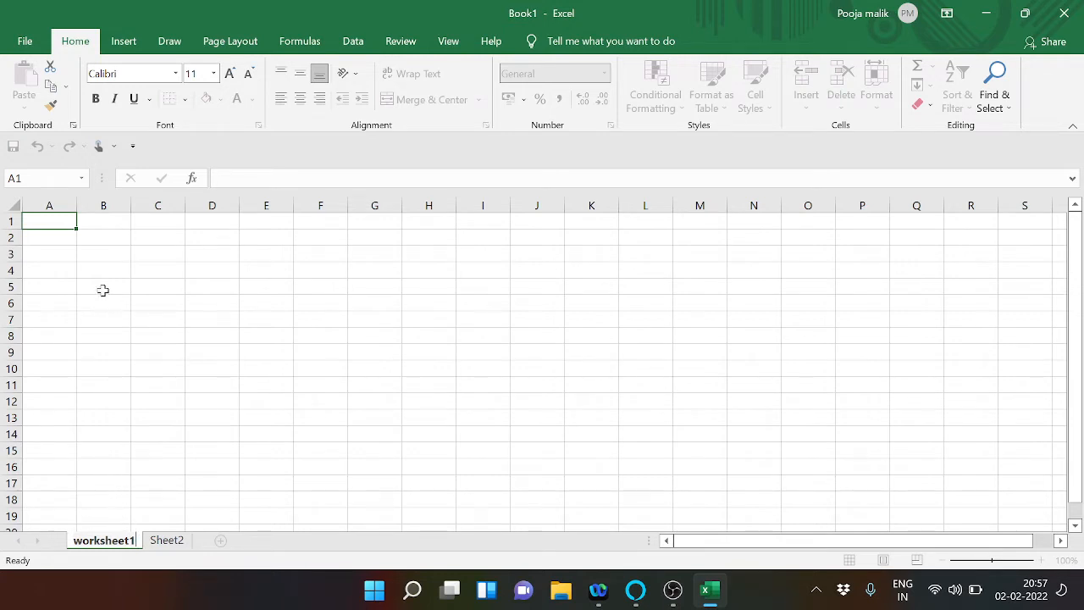
left_click(51, 222)
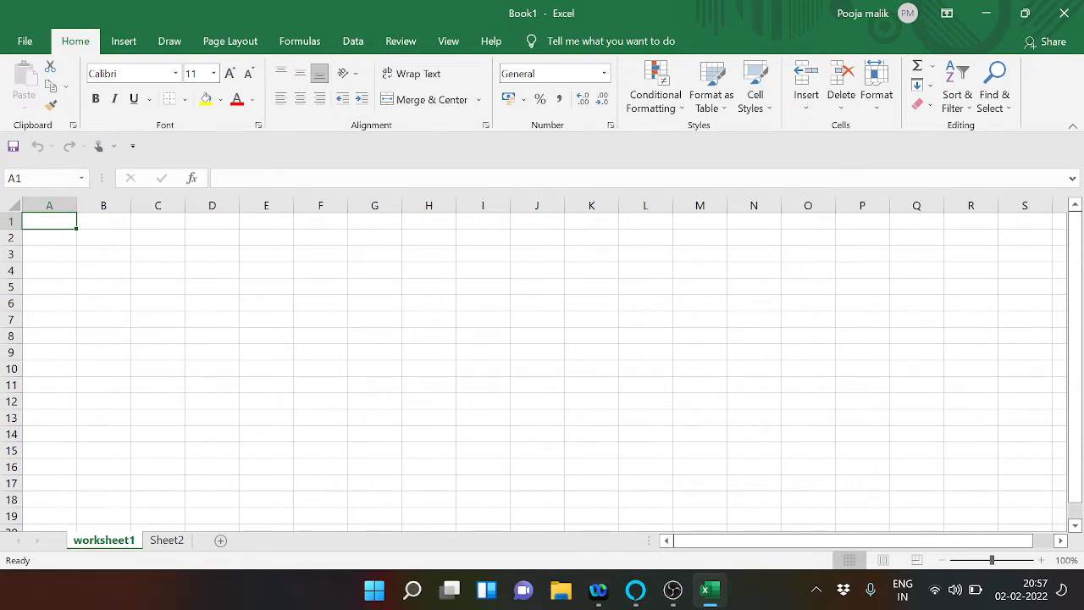
left_click(48, 250)
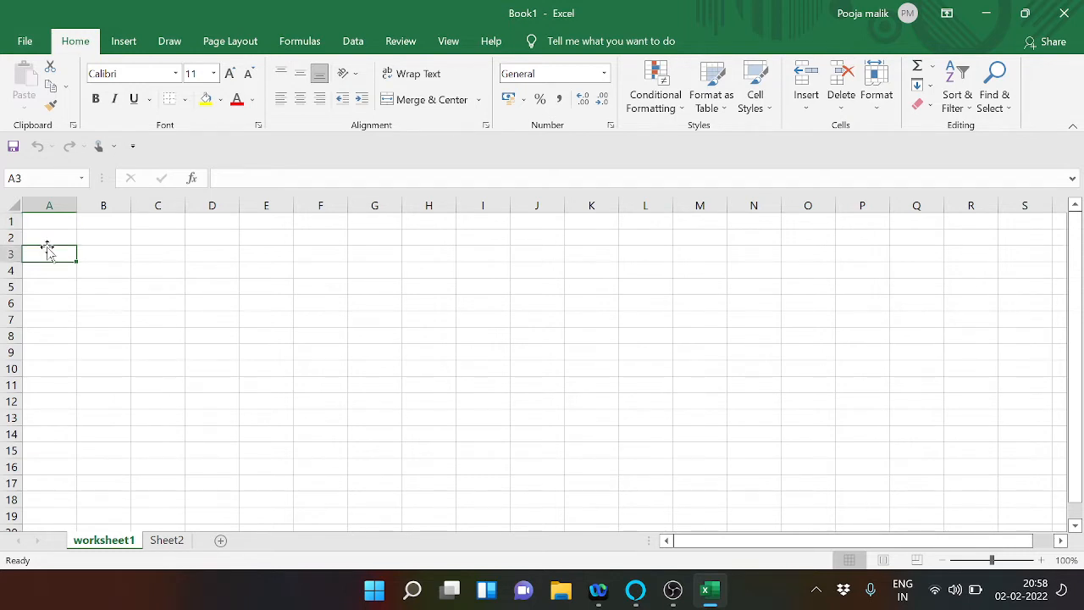
left_click(99, 222)
left_click(64, 225)
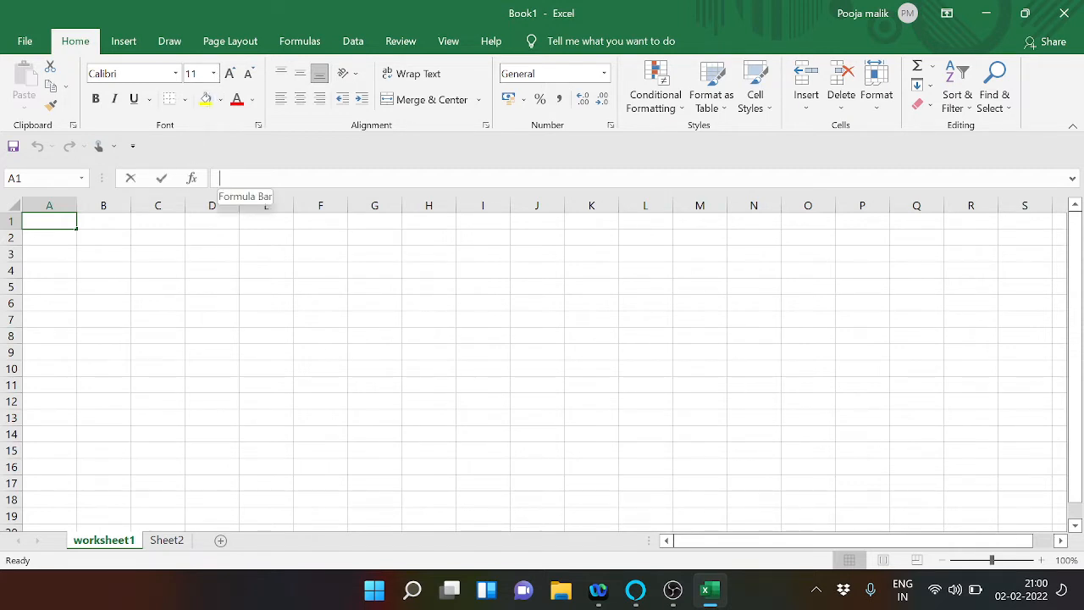
left_click(216, 179)
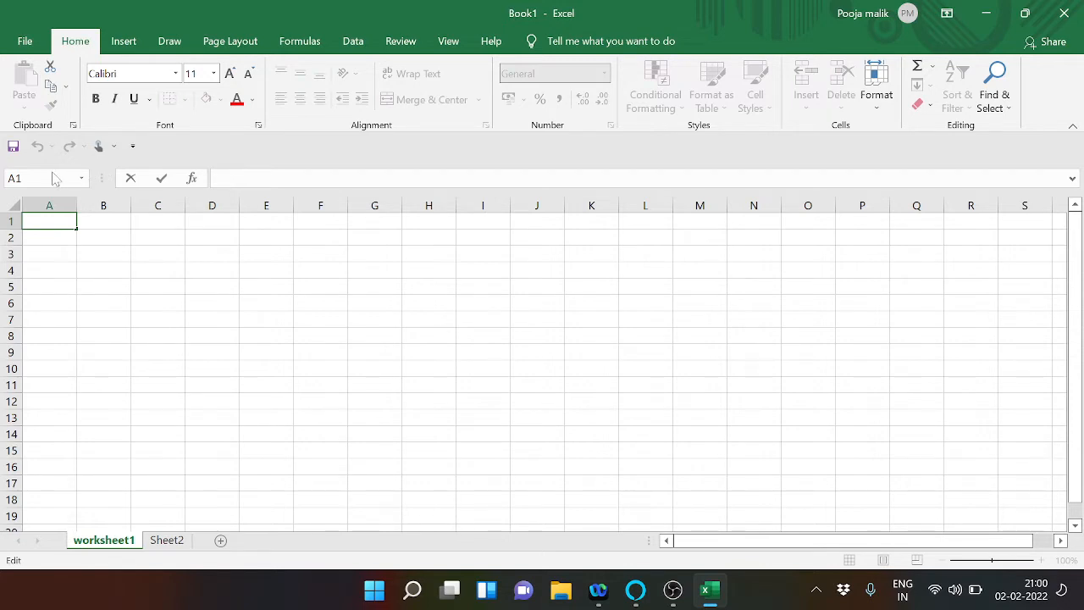
Select all cells of worksheet1, and return to a single-cell selection at B4.
left_click(12, 204)
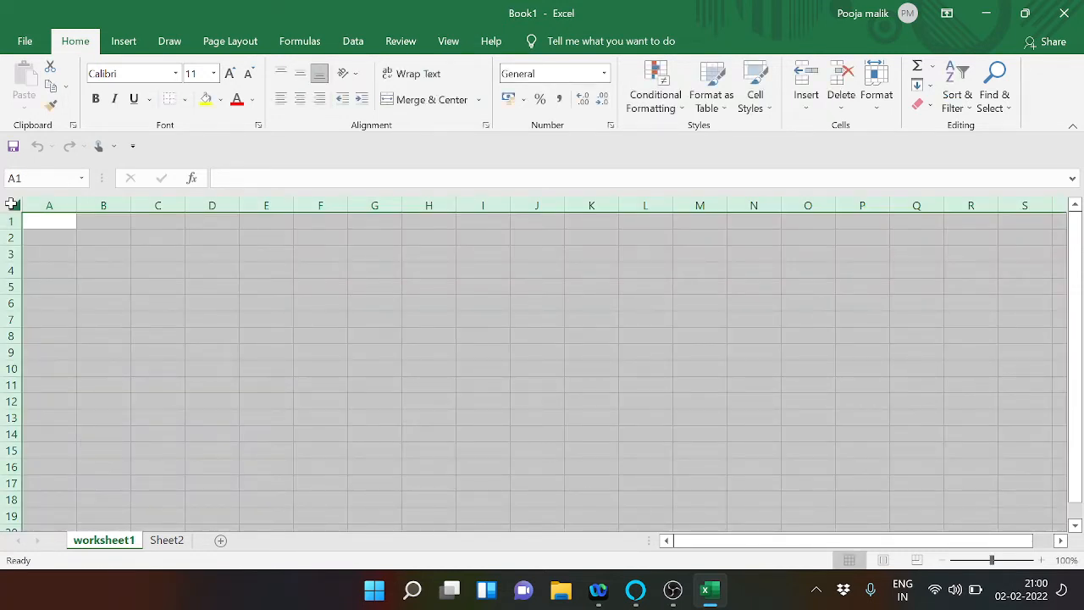
left_click(12, 204)
left_click(102, 269)
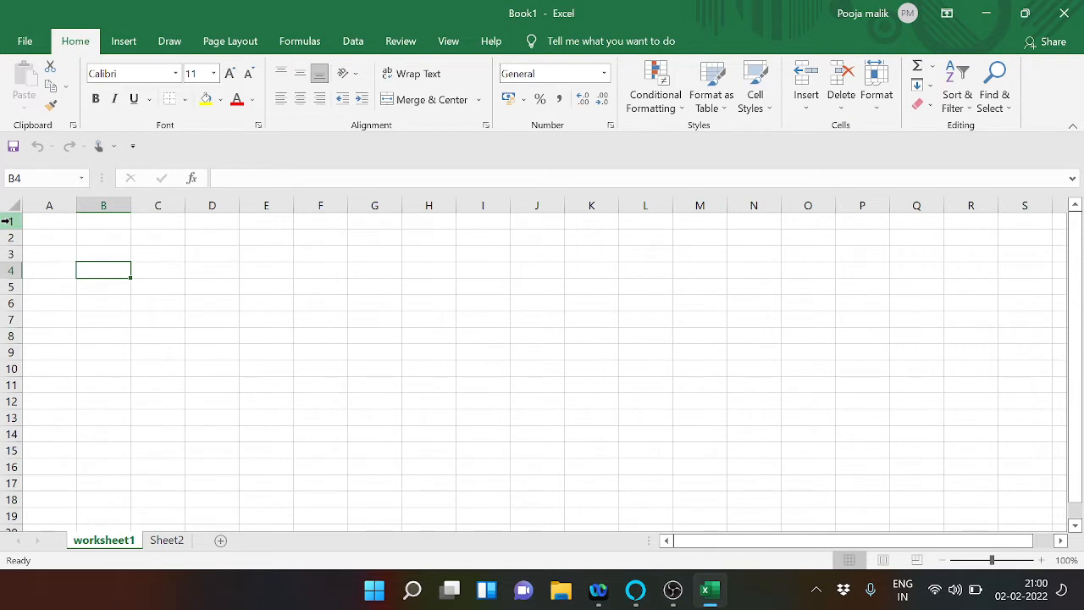
Select the non-adjacent columns A and C together, and clear the selection by selecting cell D8.
left_click(68, 204)
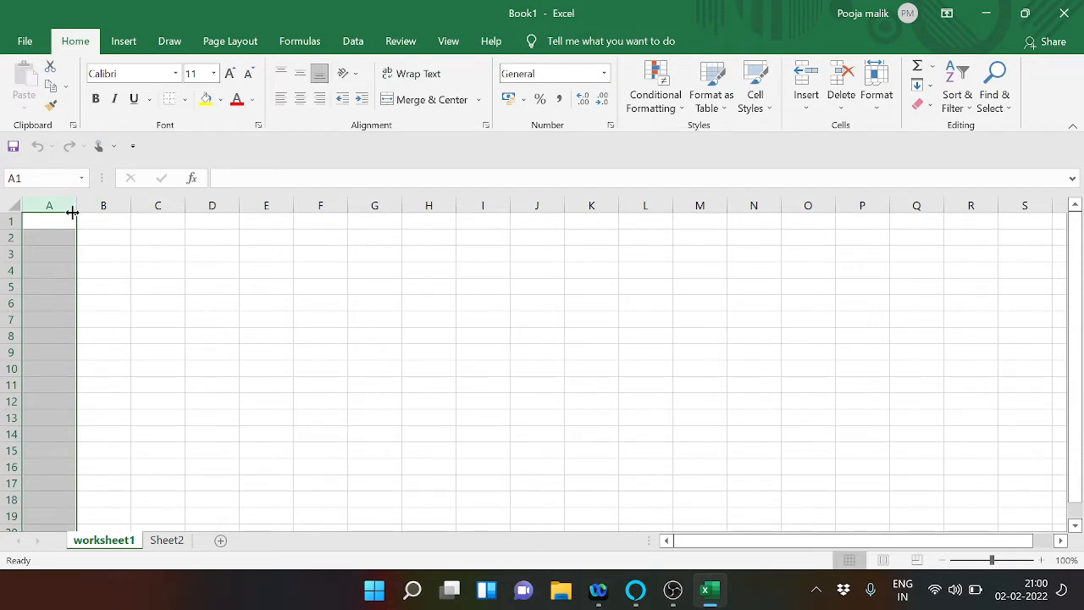
left_click(156, 206, "ctrl")
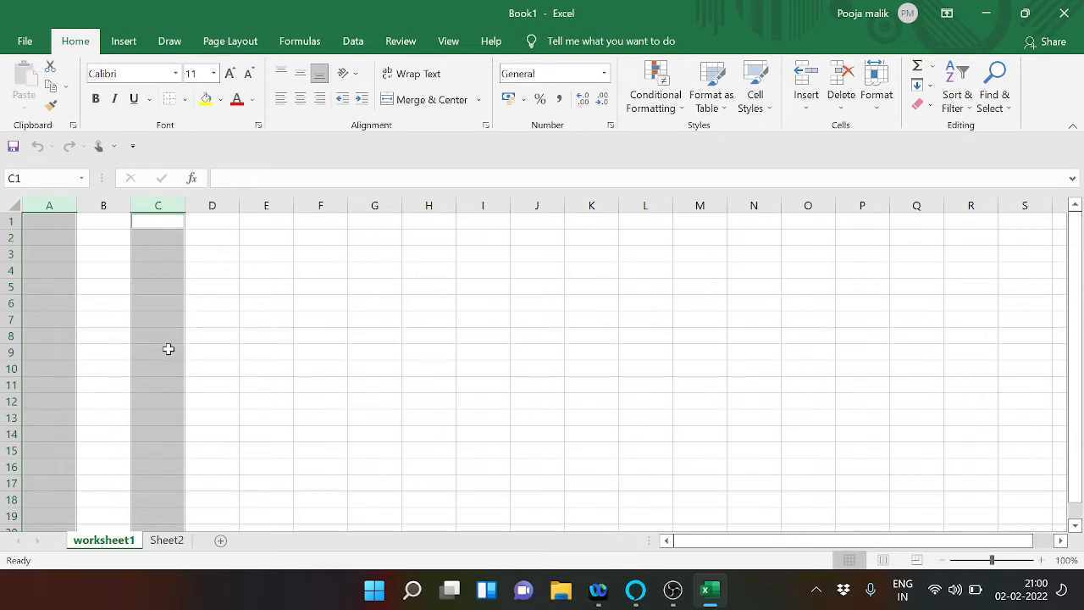
left_click(219, 336)
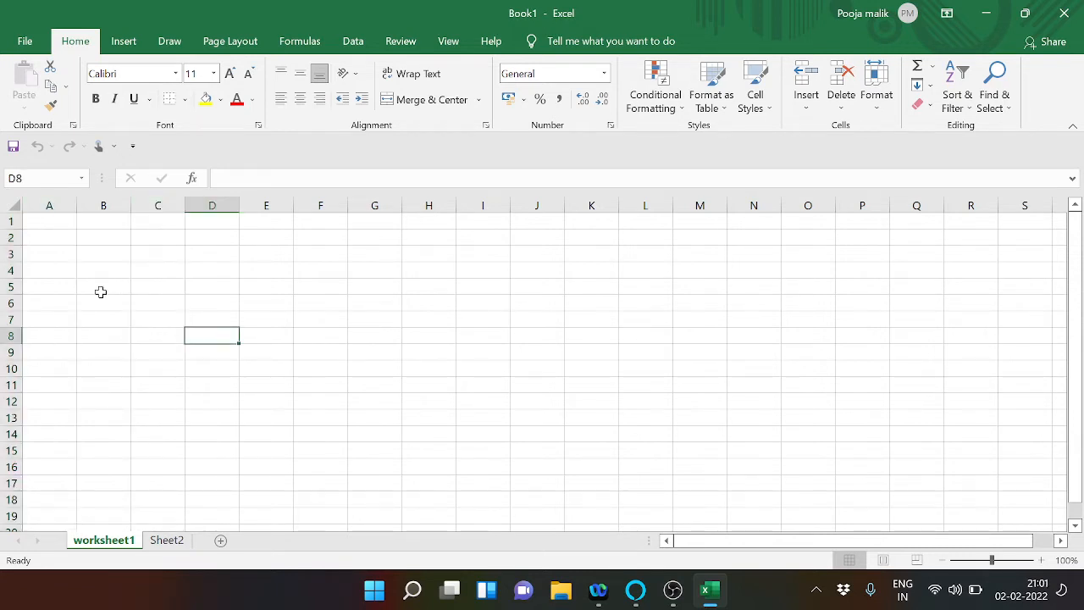
Select the entire row 1 and the entire row 2 one after the other, and return to cell C1.
left_click(7, 219)
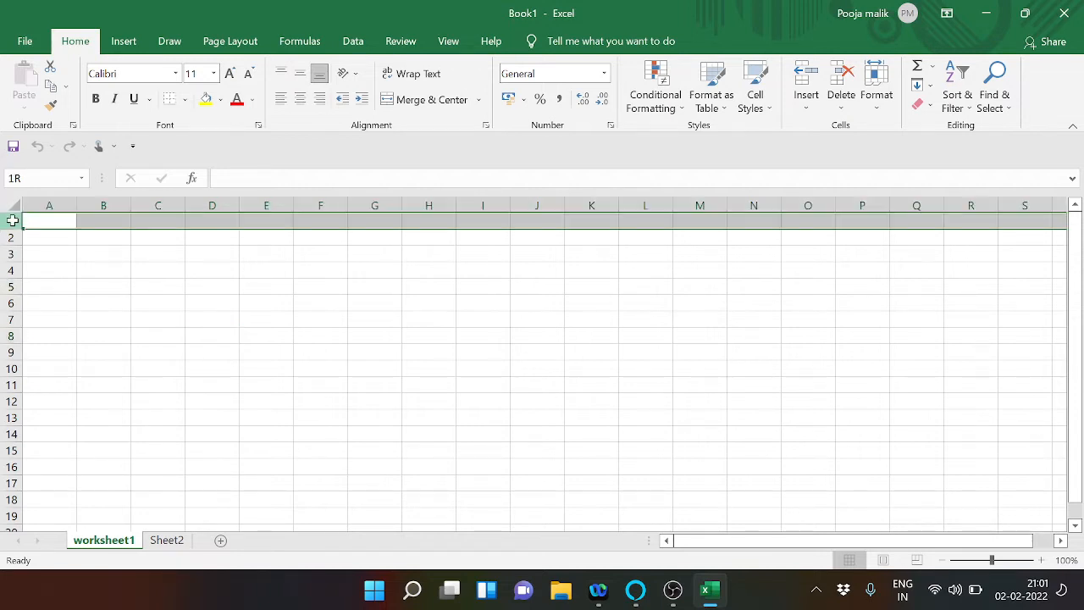
left_click_drag(12, 230, 12, 241)
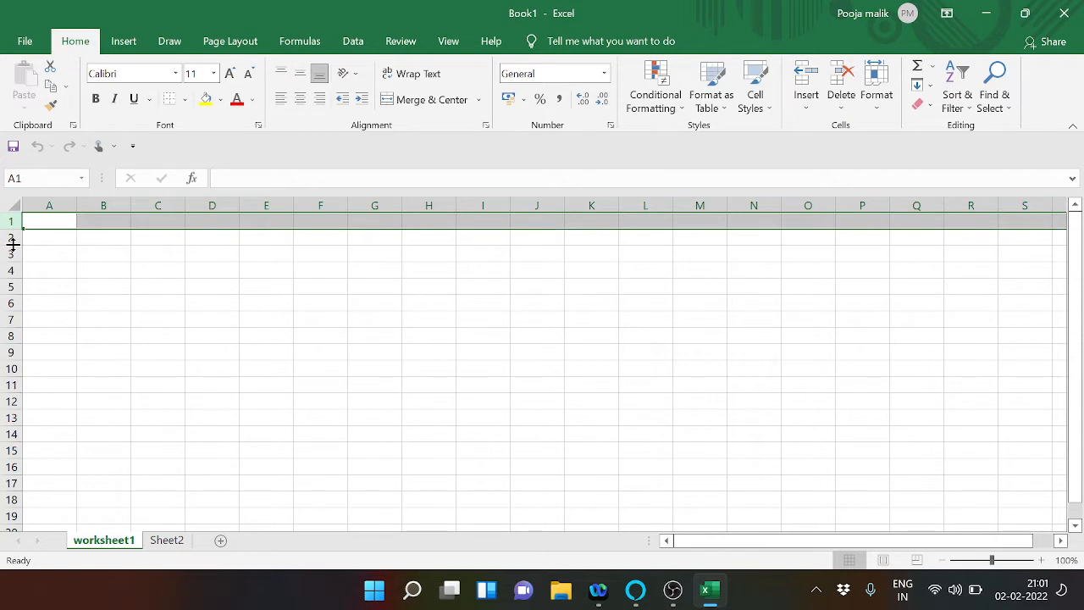
left_click(12, 238)
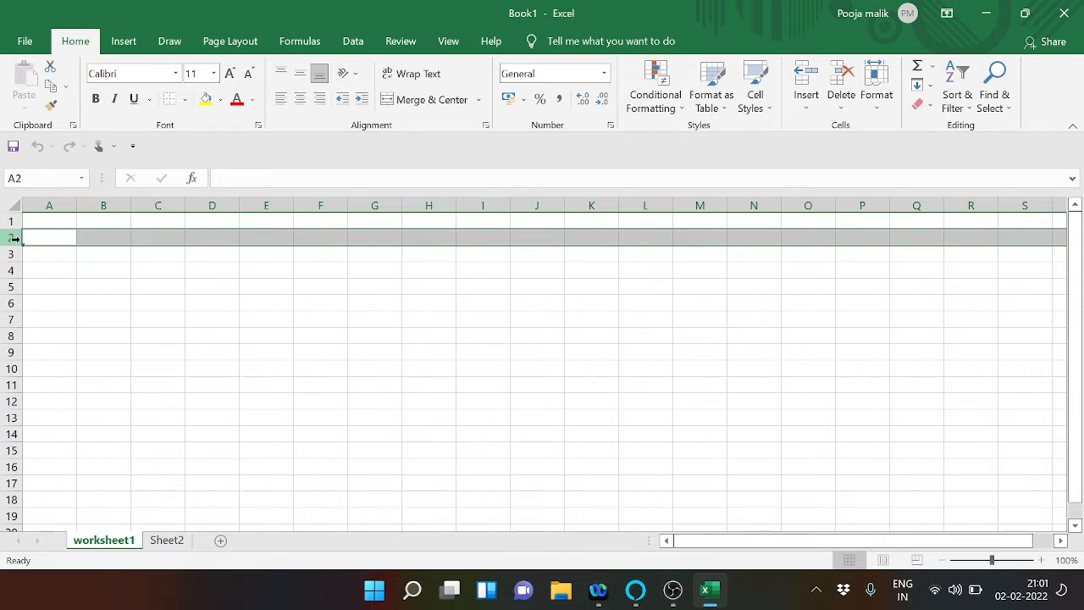
left_click(141, 221)
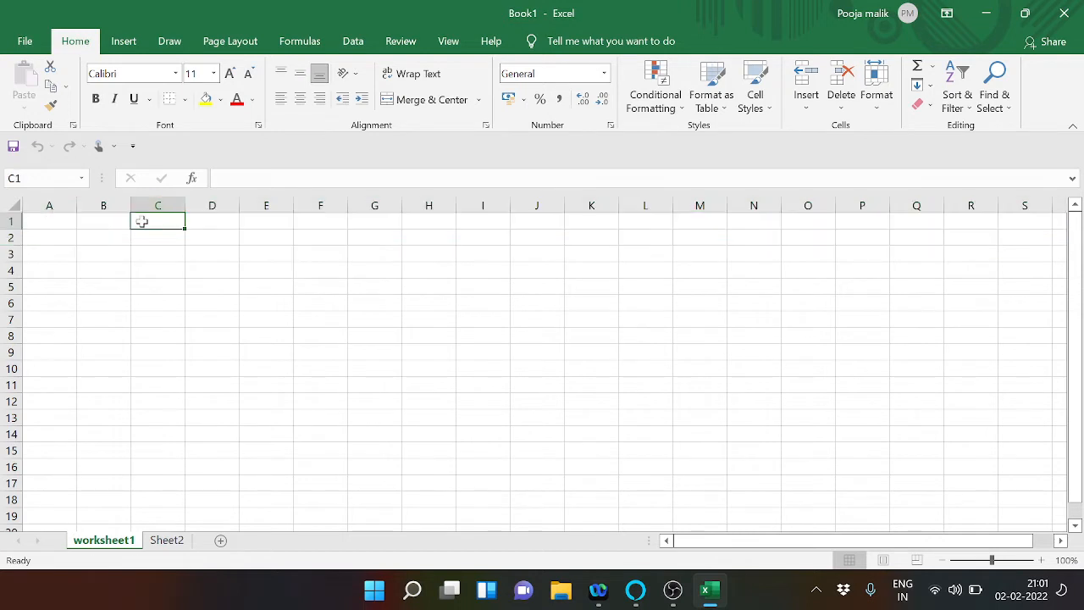
Enter the heading "Pt. Neki Ram Sharma Govt. College" in cell A1 and "Rohtak" in cell A2.
left_click(69, 221)
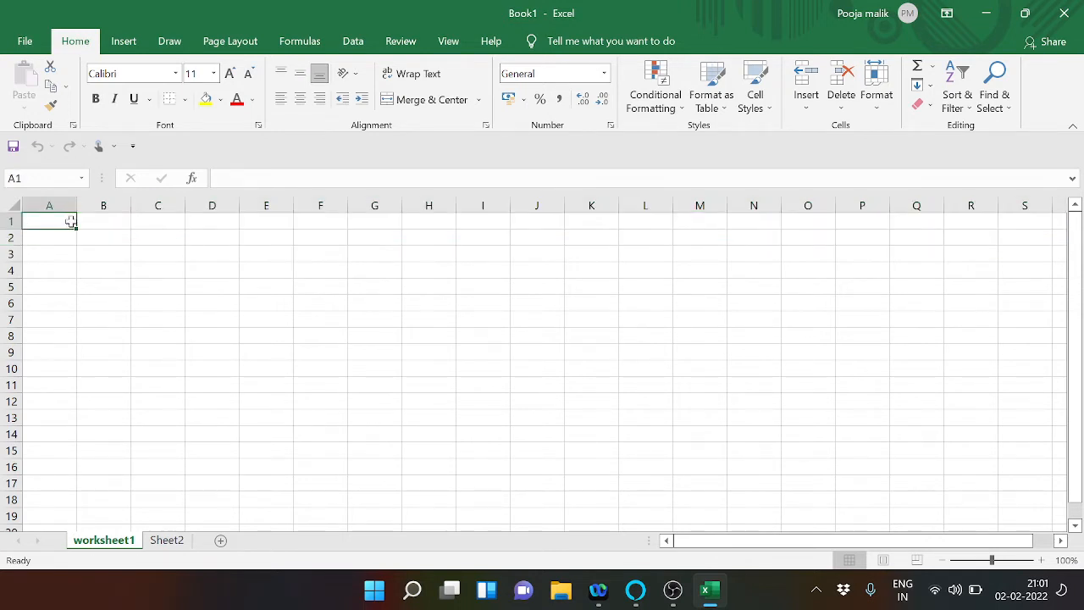
type("pt")
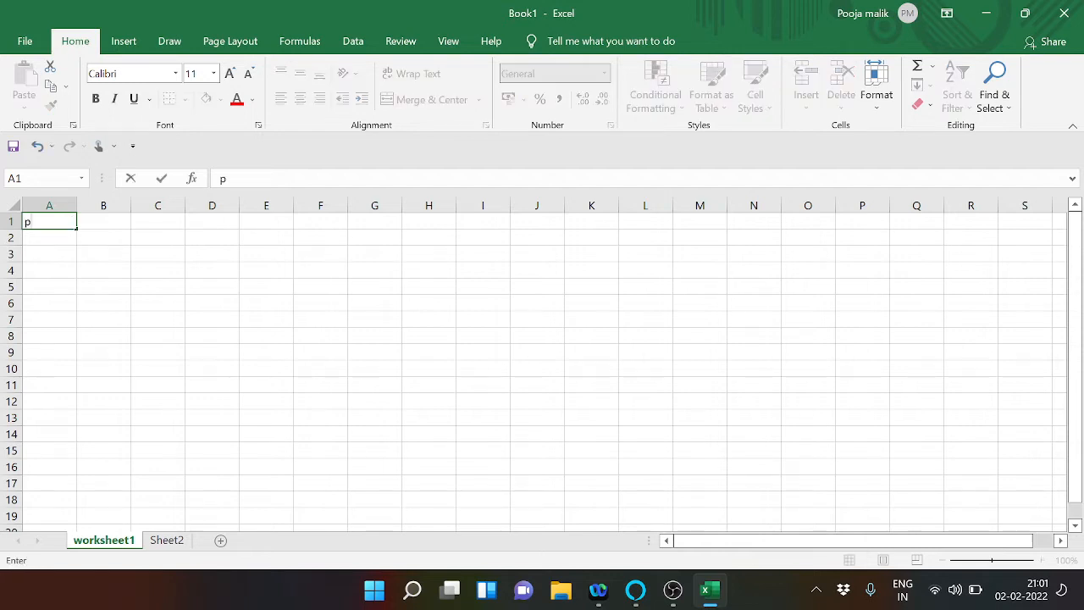
key("BackSpace")
key("BackSpace")
type("P")
type("t")
type(".")
type(" Nej")
key("BackSpace")
type("ki Ram")
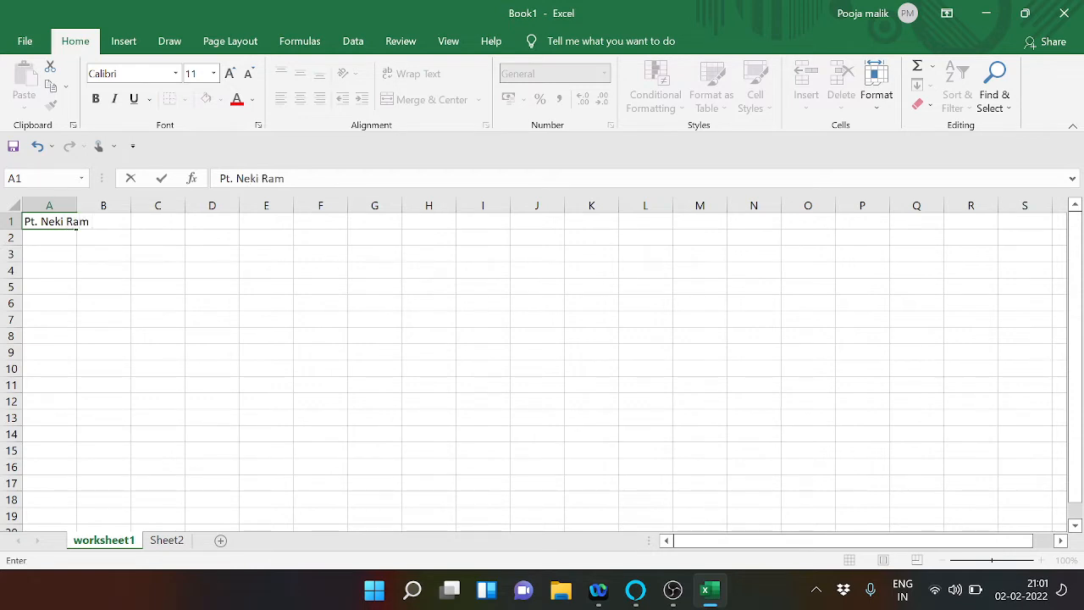
type(" Sharma GO")
key("BackSpace")
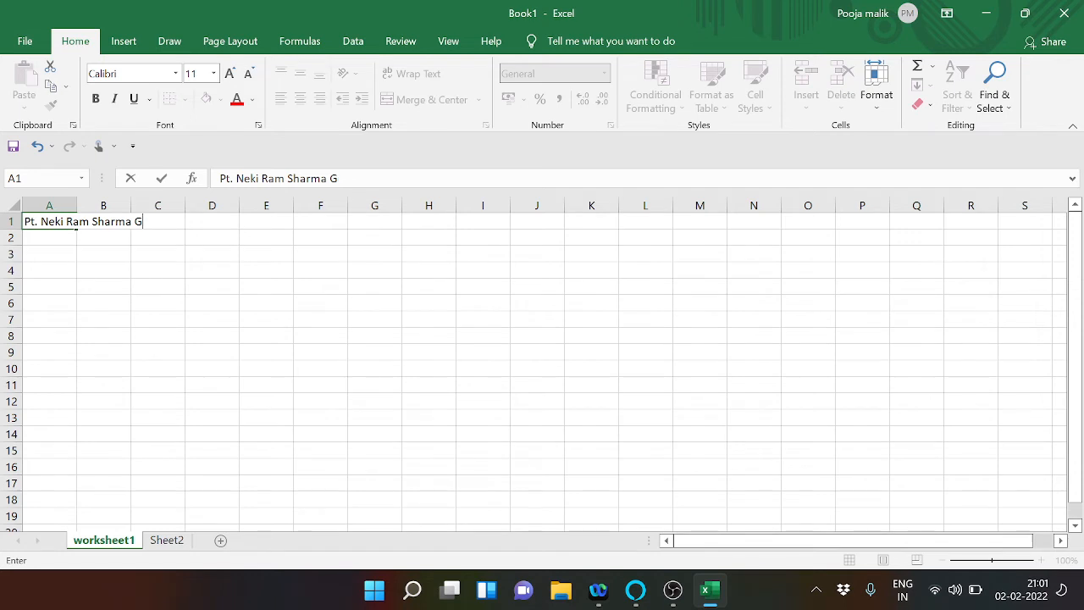
type("ovt. Colle")
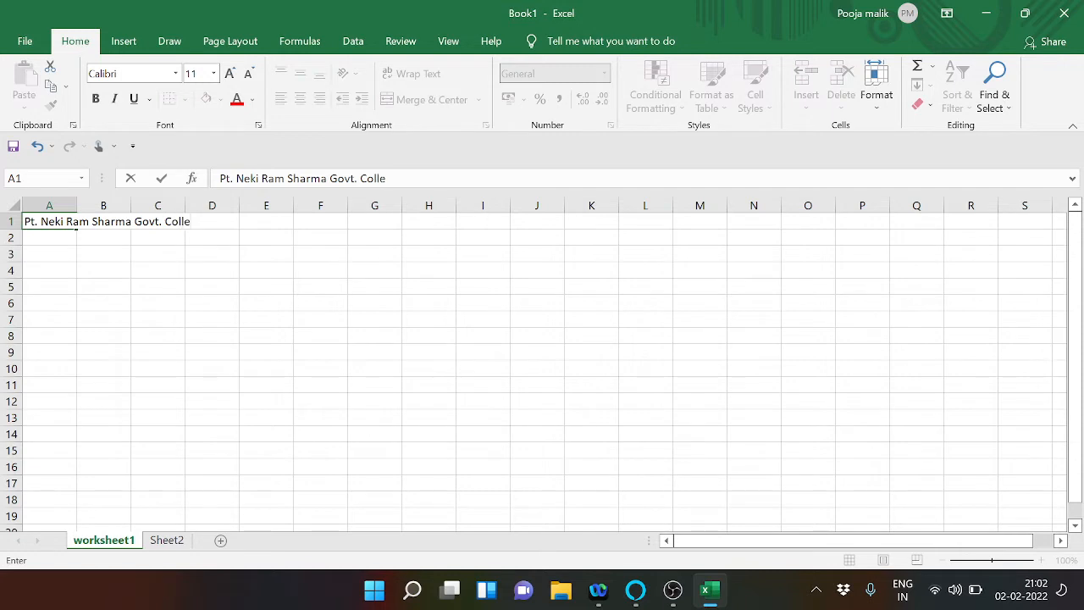
type("ge")
key("Return")
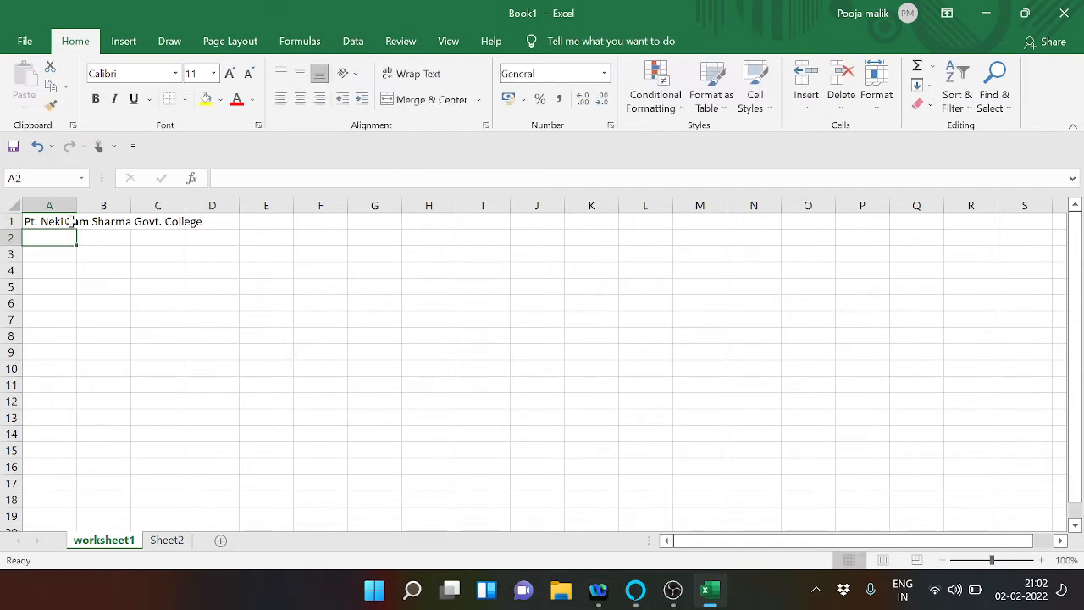
type("r")
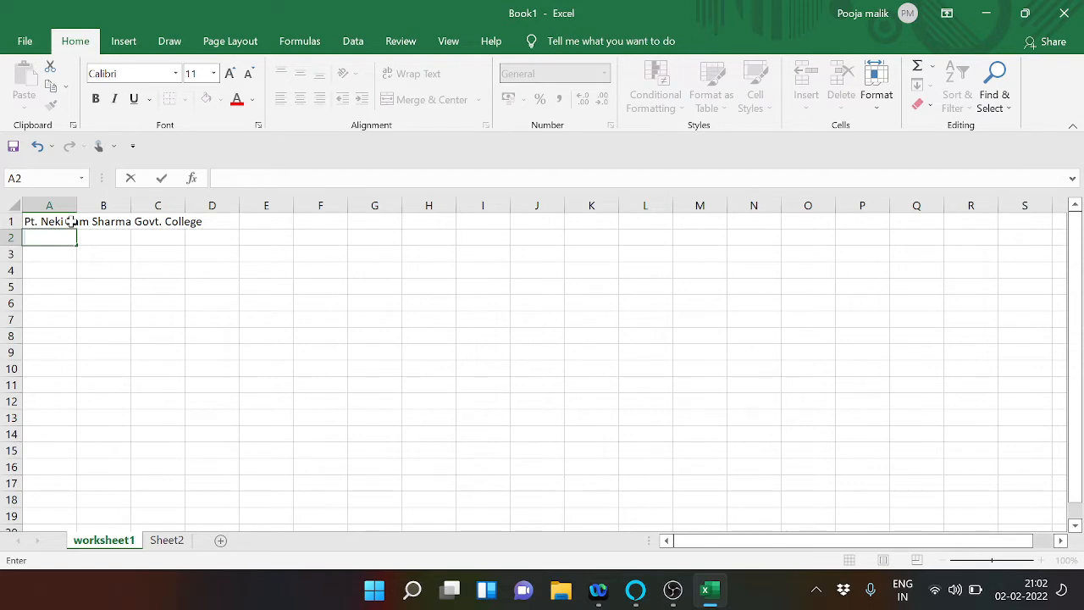
type("Rohtak")
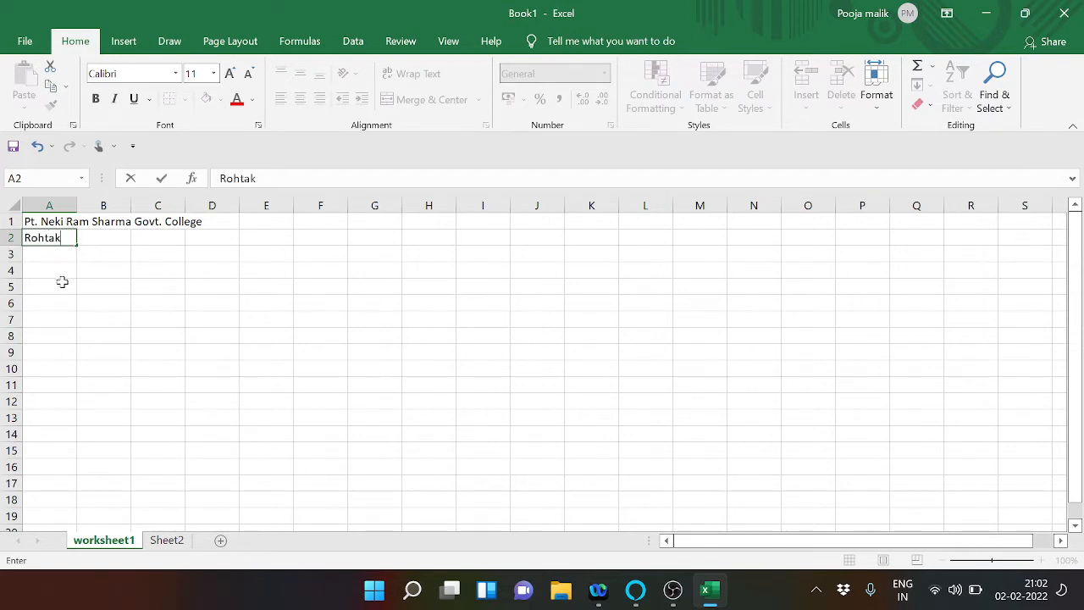
Enter the column headings "Sr. No" in cell A5 and "Name" in cell B5.
left_click(60, 288)
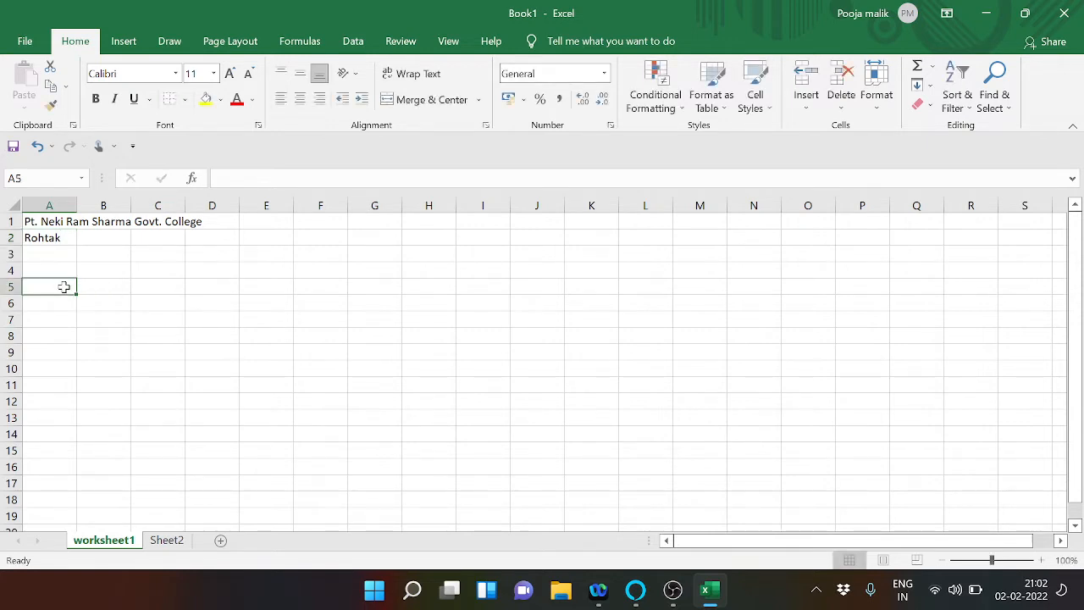
type("s")
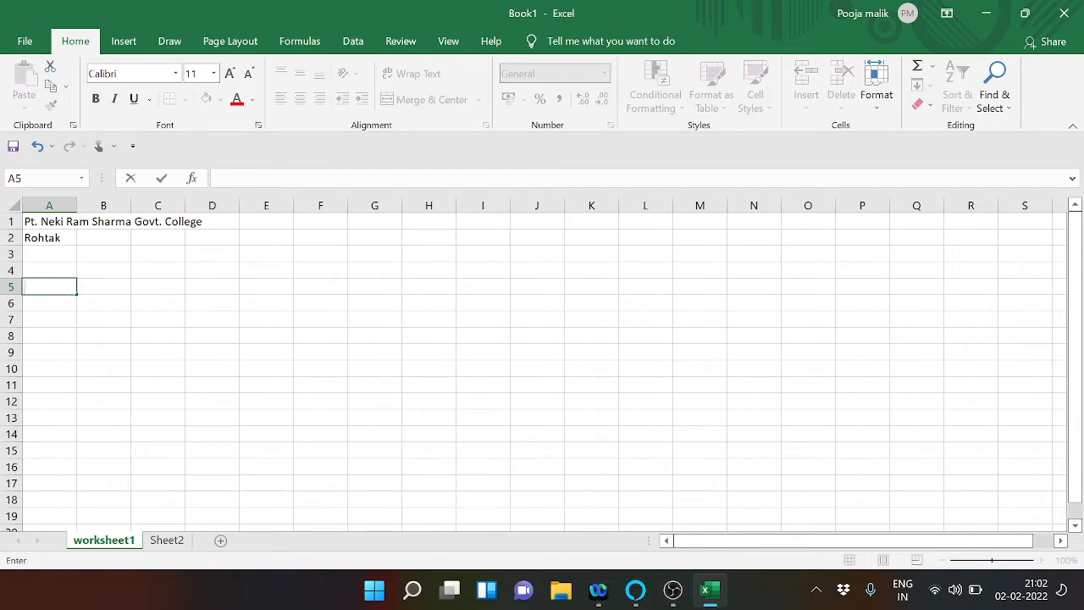
type("Sr. No")
key("Tab")
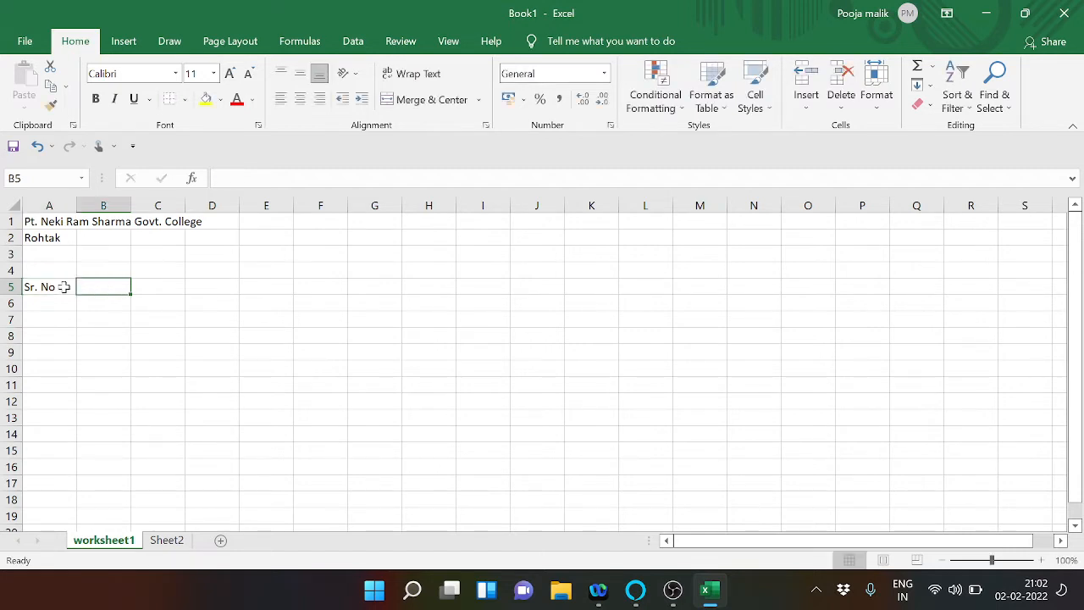
type("Name")
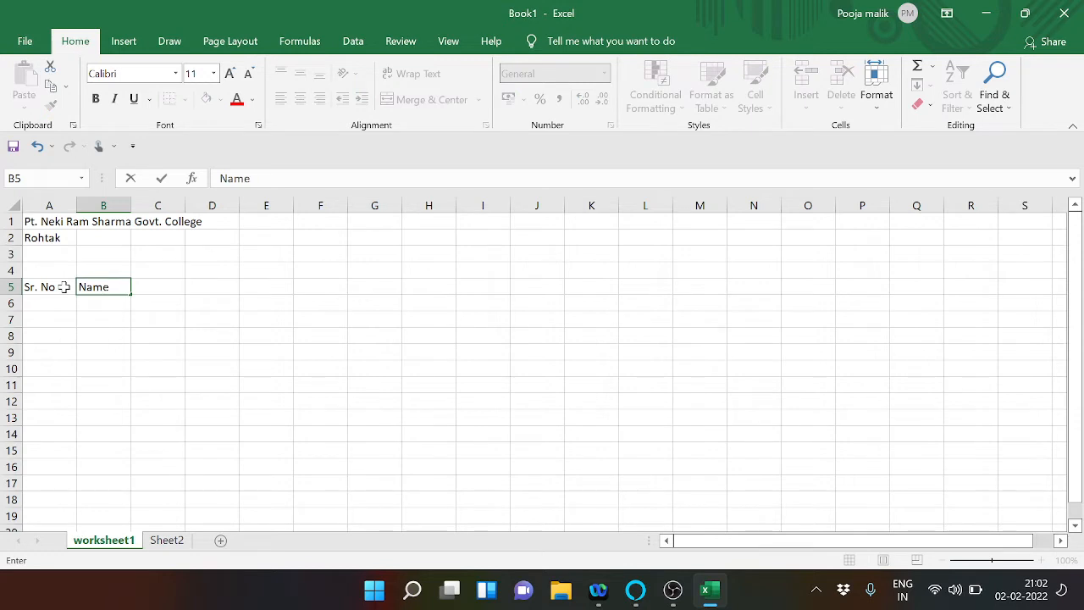
key("Tab")
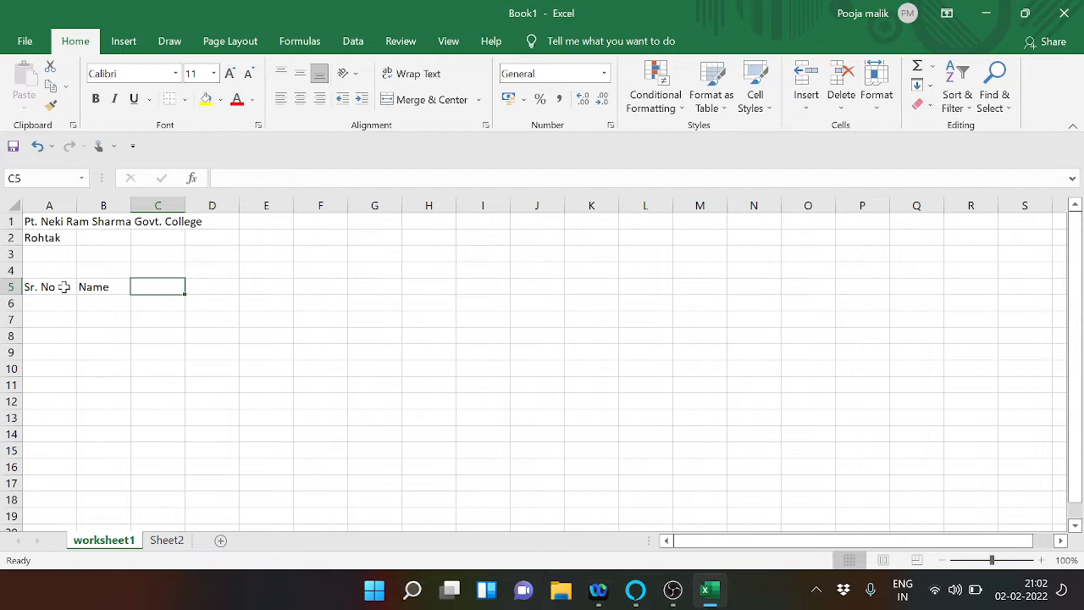
Enter the subject headings "English", "Hindi" and "mathematics" in cells C5, D5 and E5.
type("Engl")
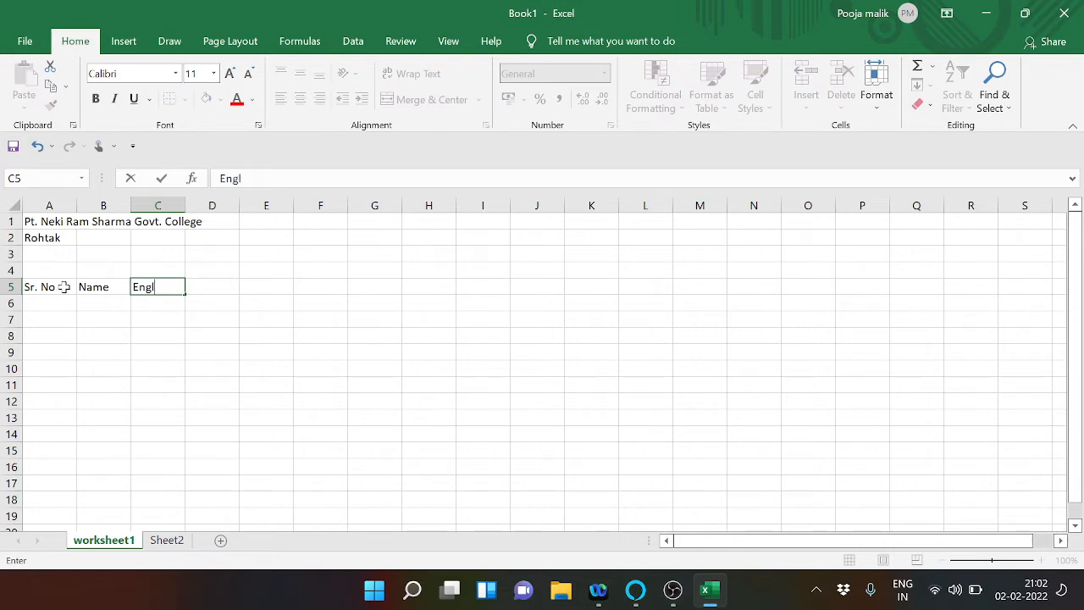
type("ish")
key("Tab")
type("Hi")
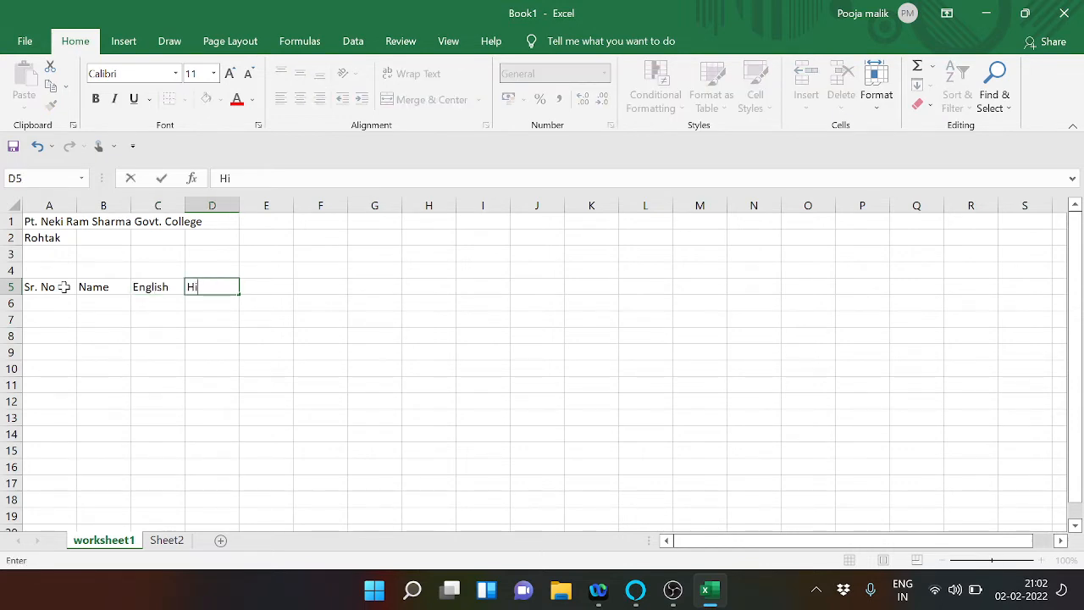
type("ndi")
key("Tab")
type("ma")
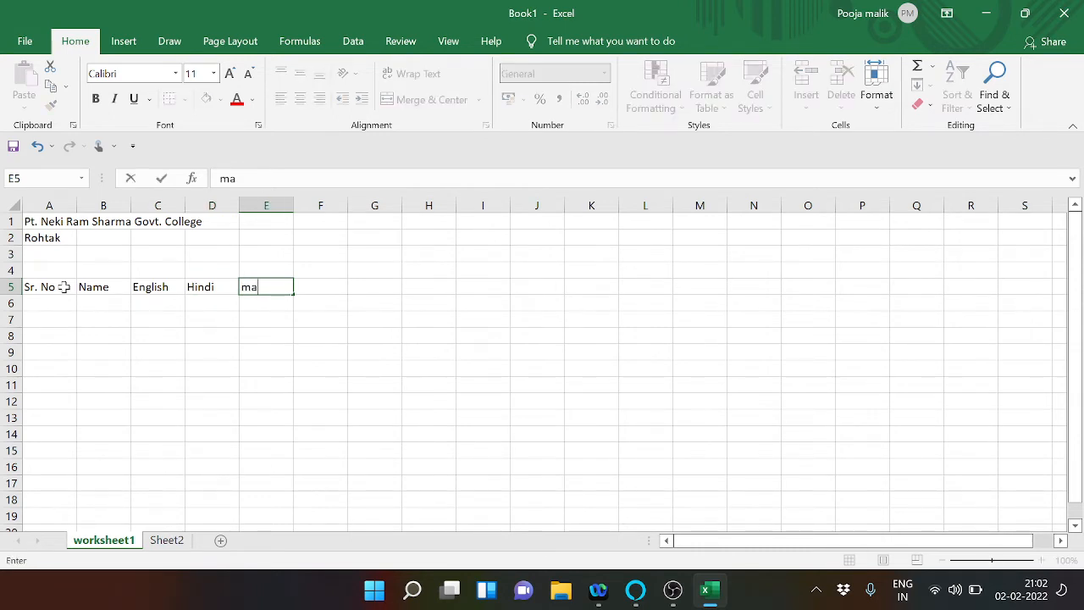
type("thematics")
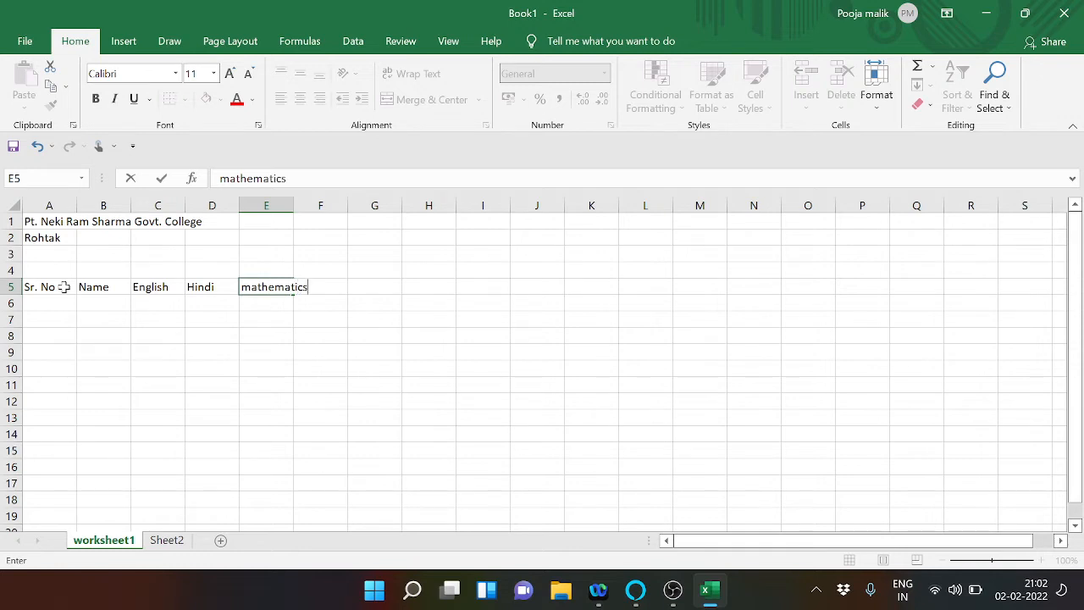
key("Tab")
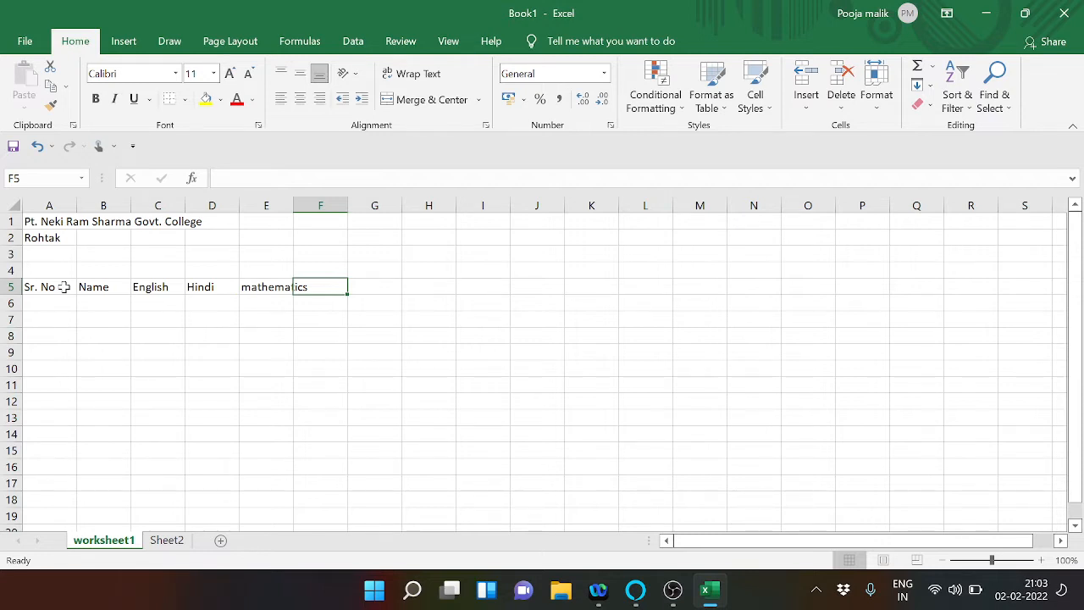
Enter the subject headings "Geography" in cell F5 and "History" in cell G5.
type("G")
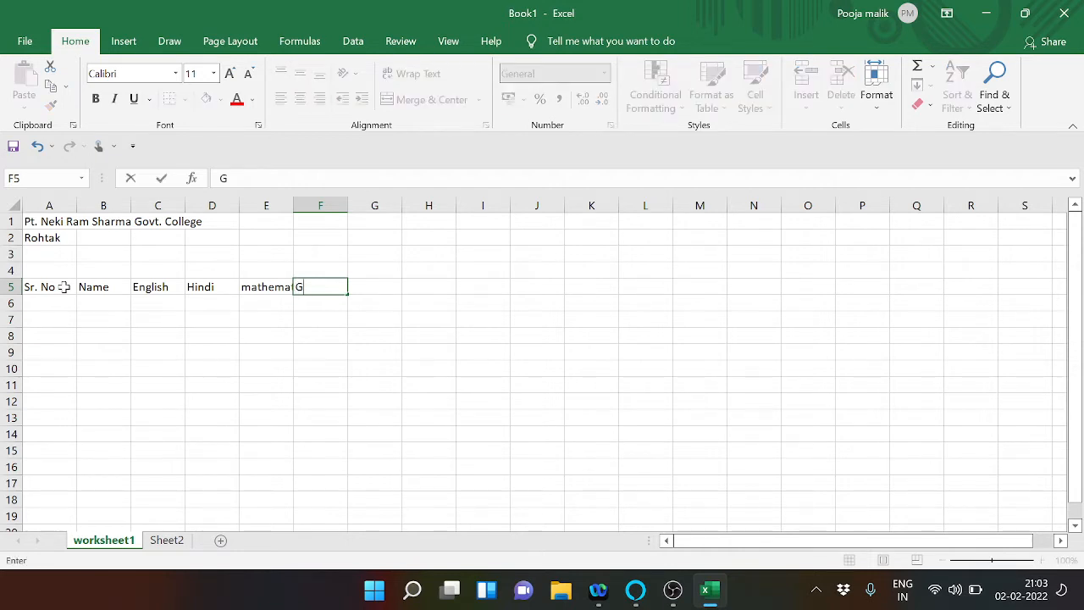
type("eography")
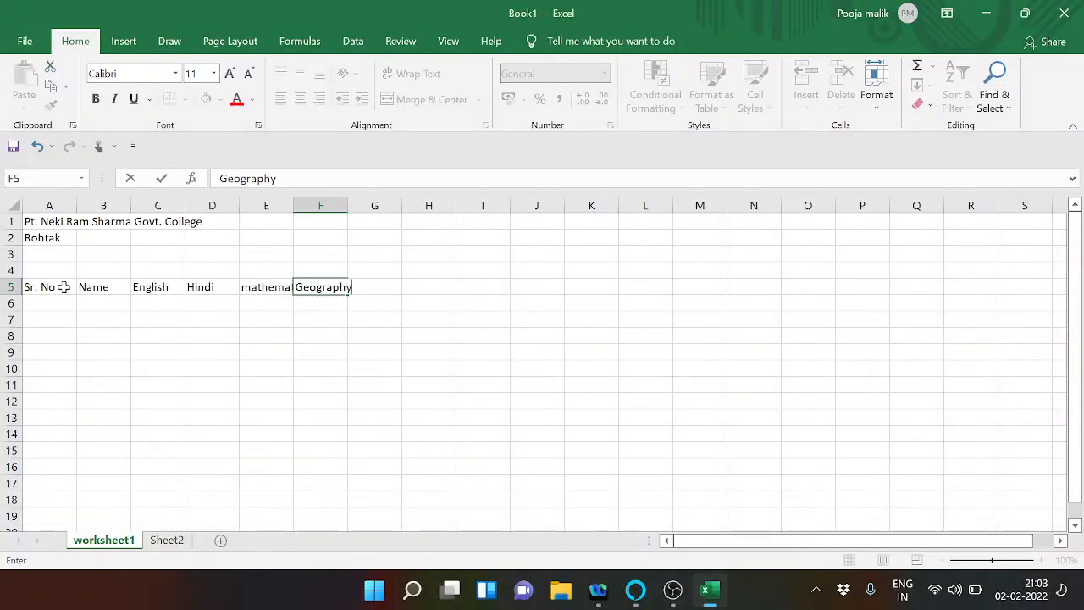
key("Tab")
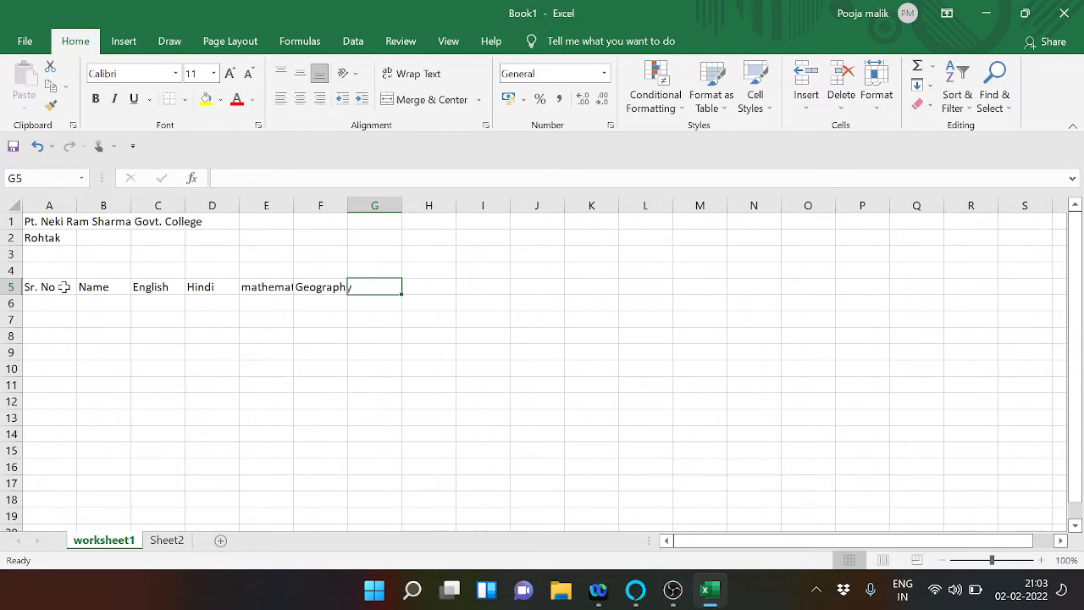
type("His")
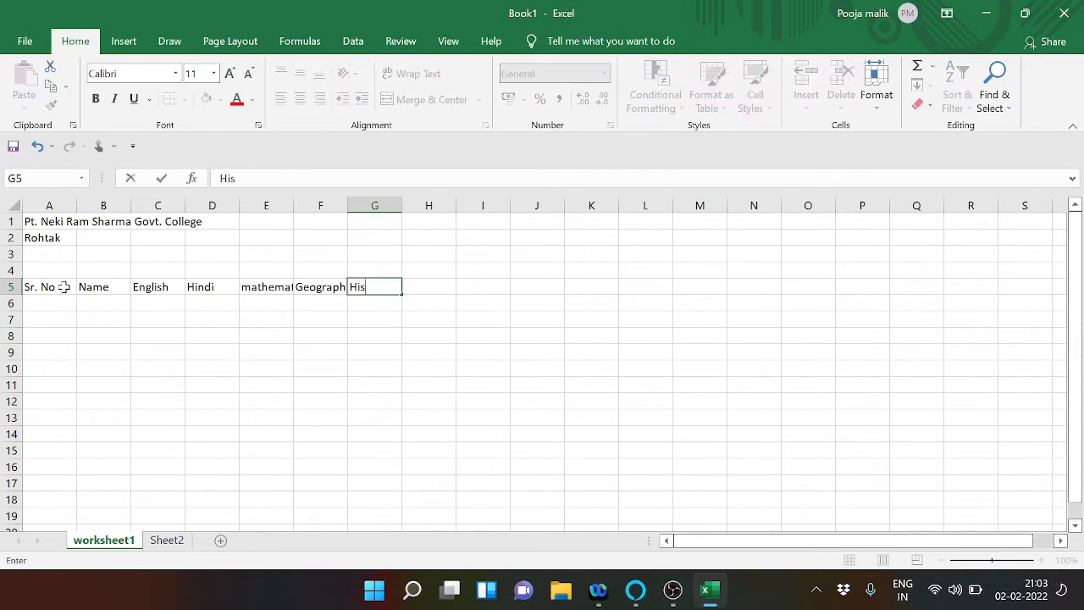
type("tory")
Enter the heading "Total" with a capital T in cell H5, after the History column.
left_click(64, 287)
key("Right")
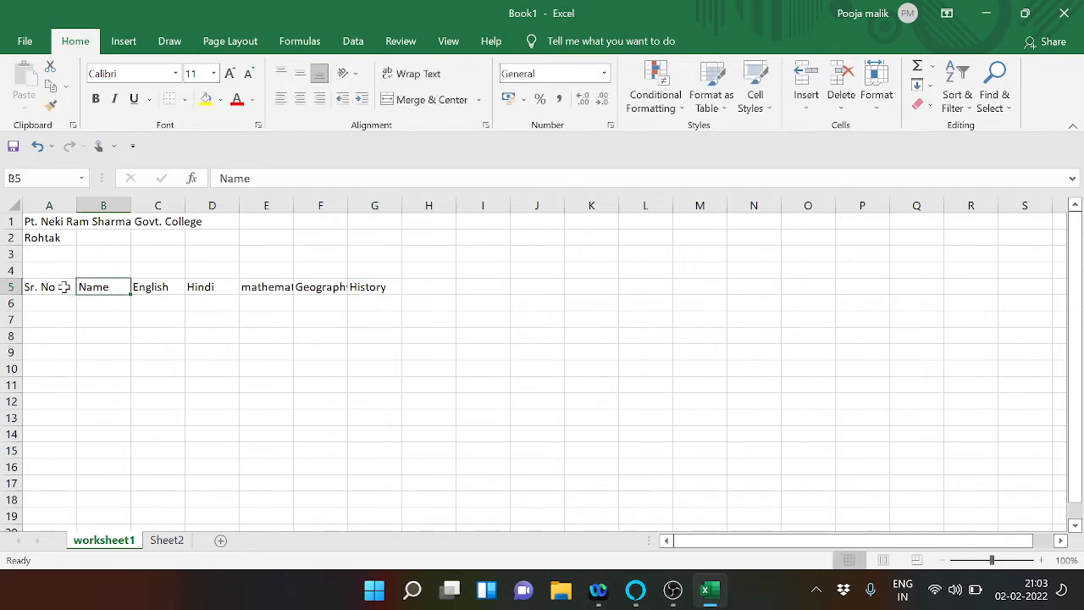
key("Right")
key("Right")
key("Right")
key("Right")
key("Right")
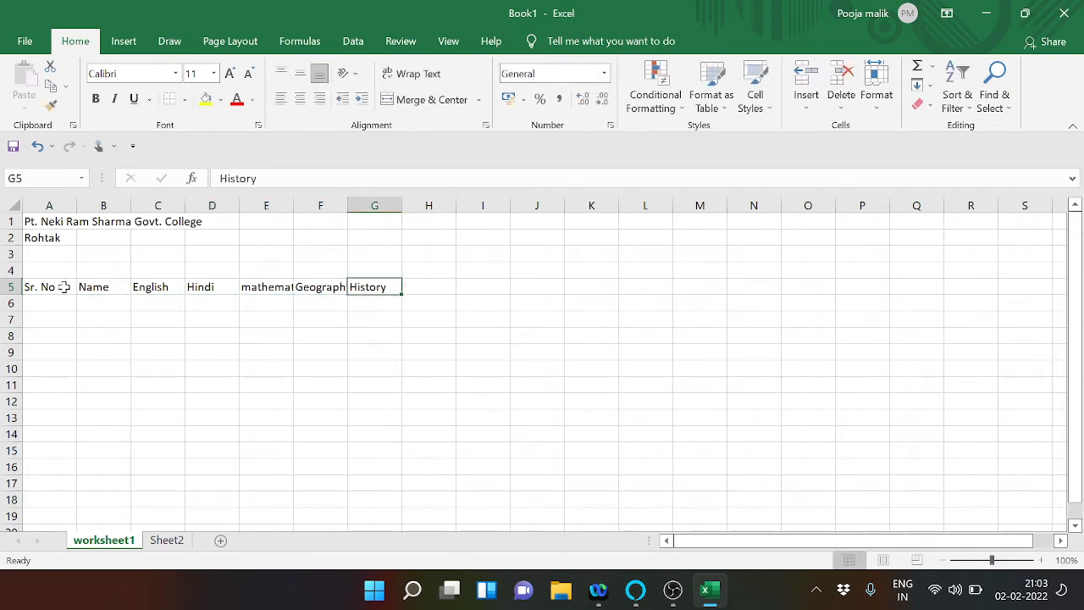
key("Right")
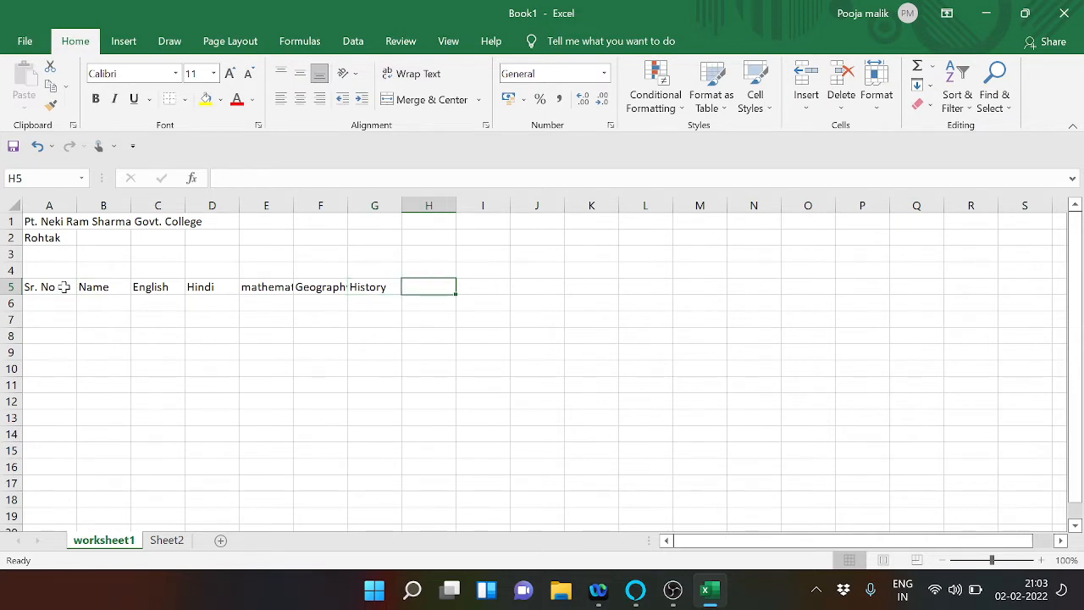
type("total")
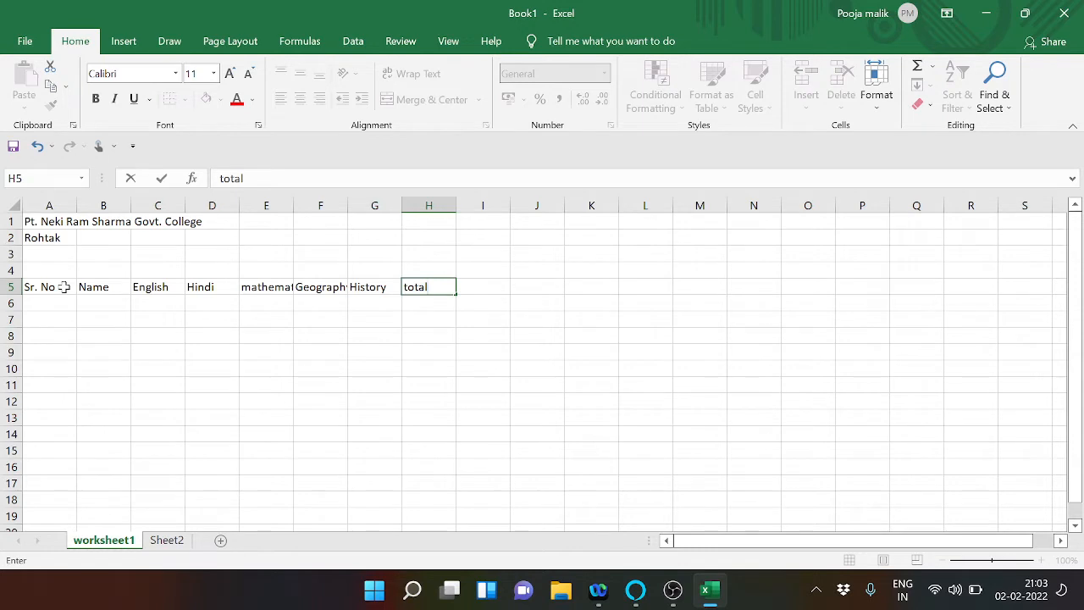
key("Left")
key("Left")
key("Right")
key("Right")
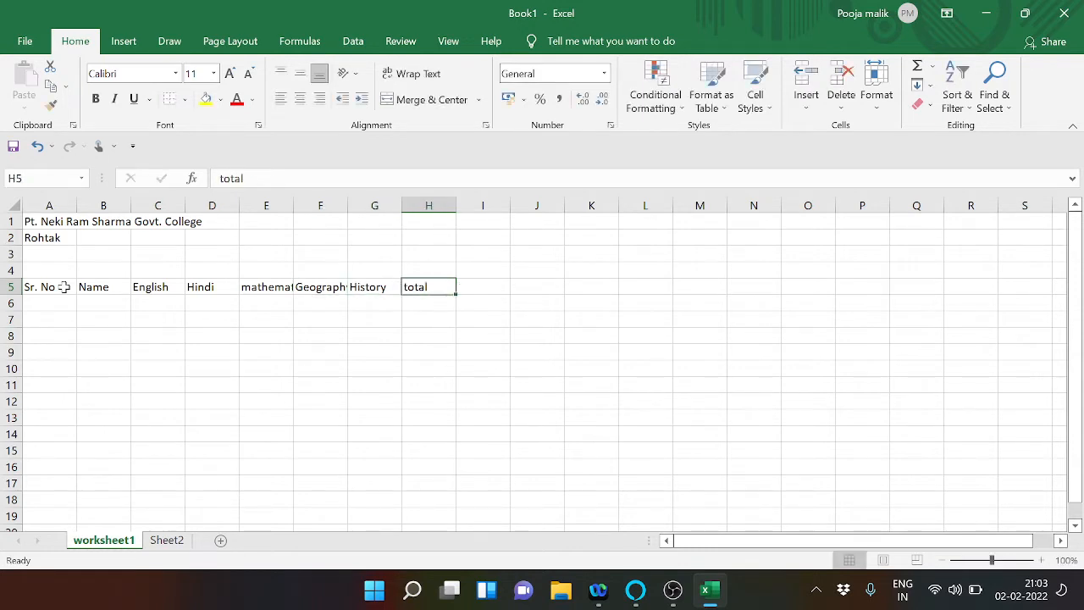
key("BackSpace")
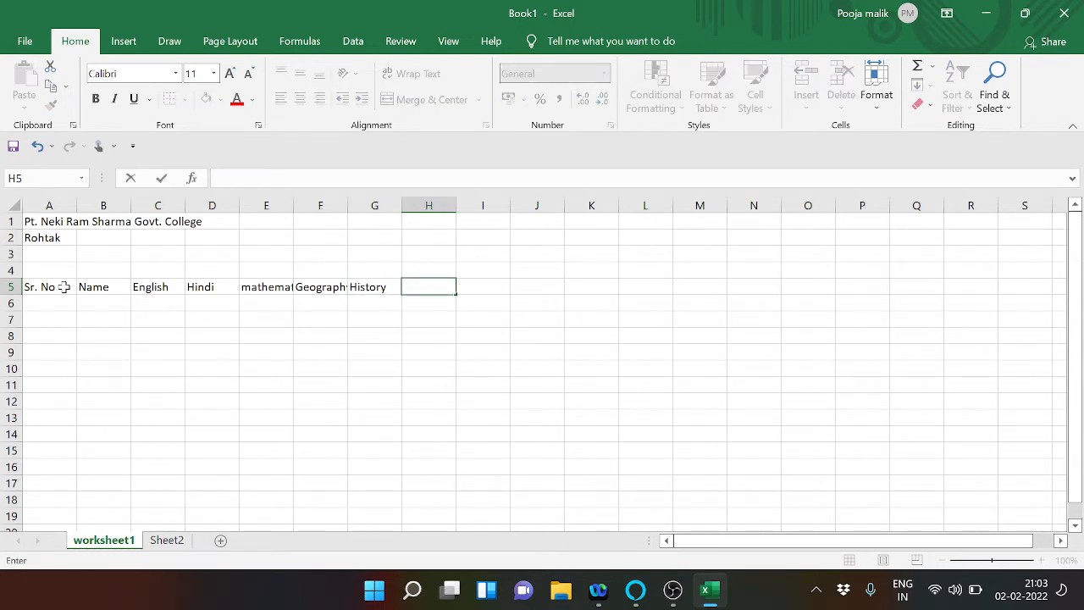
type("Total")
key("Tab")
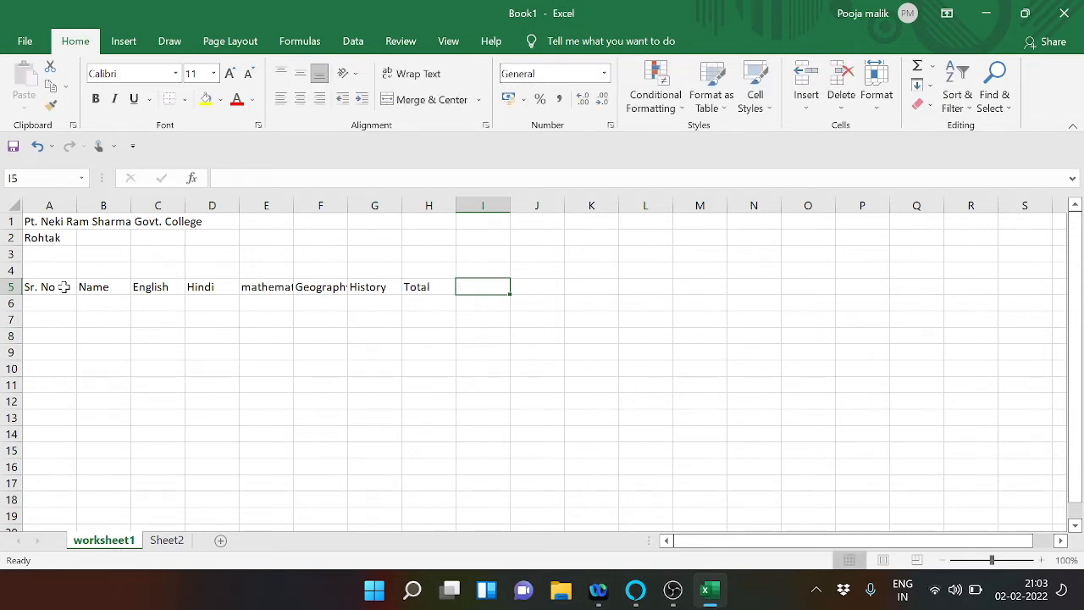
Enter the headings "Percentage" in cell I5 and "Grade" in cell J5.
type("Per")
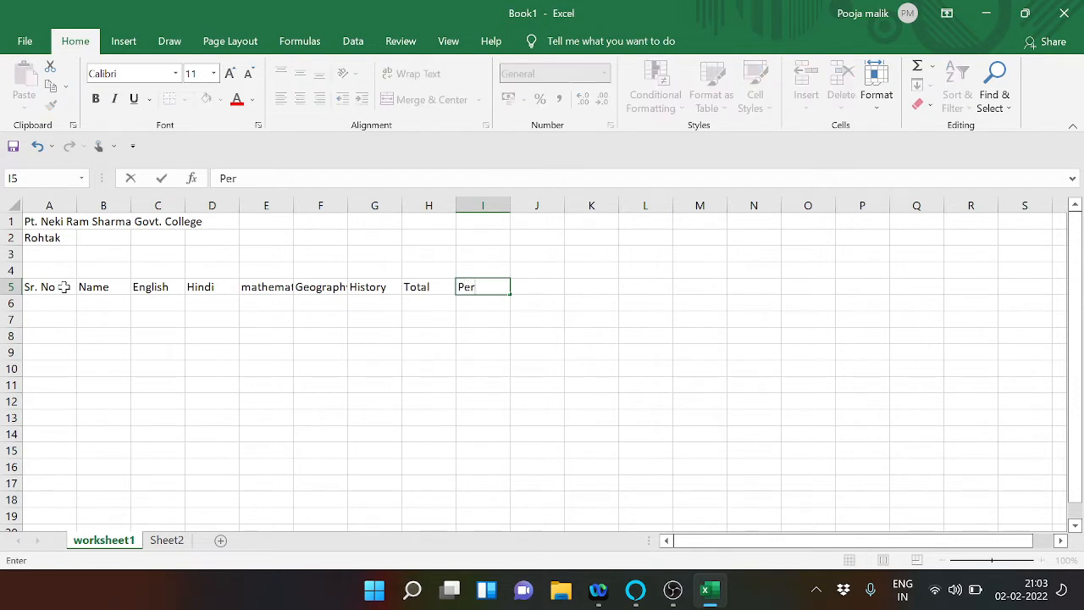
type("centage")
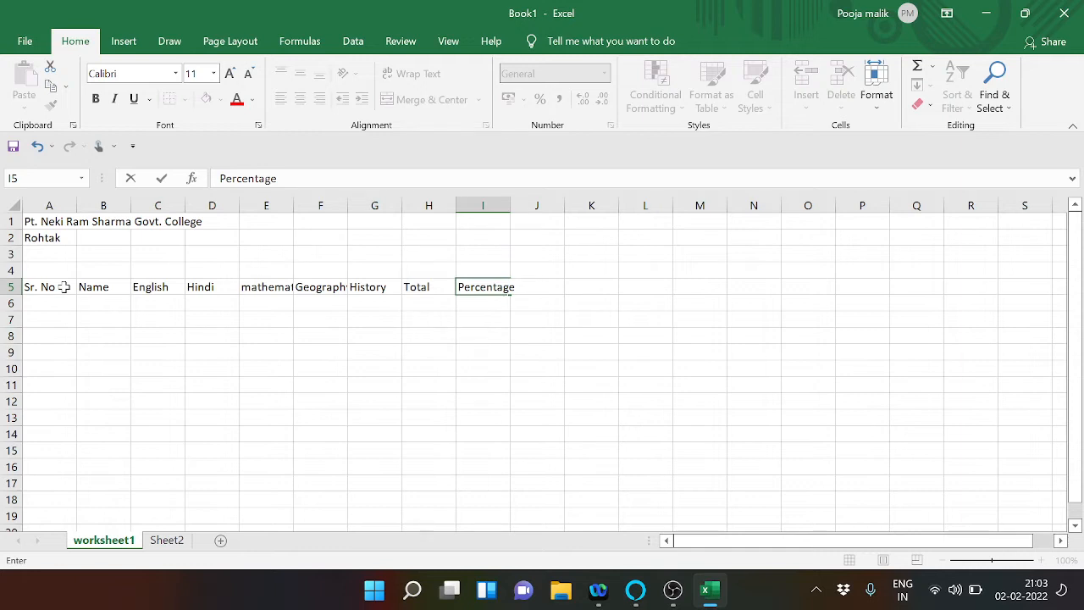
key("Tab")
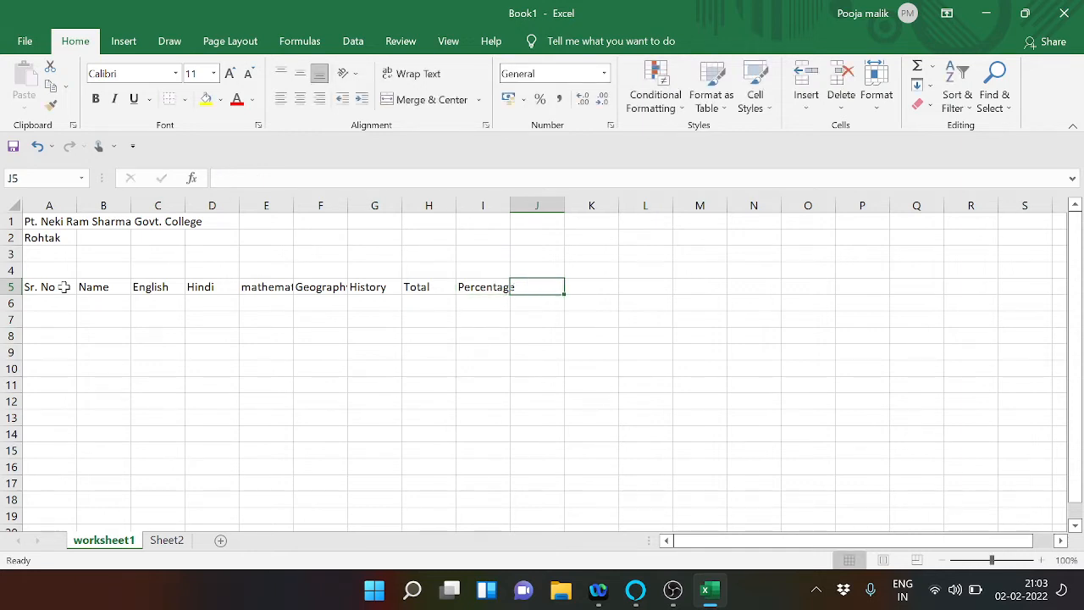
type("Grade")
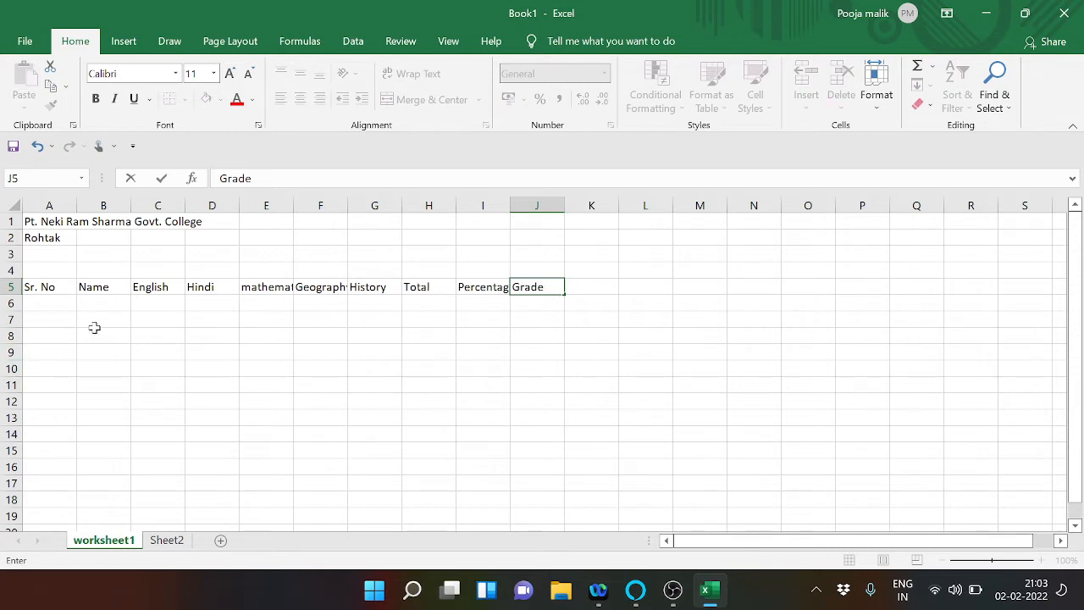
Enter the serial numbers 1 in cell A6 and 2 in cell A7.
left_click(60, 307)
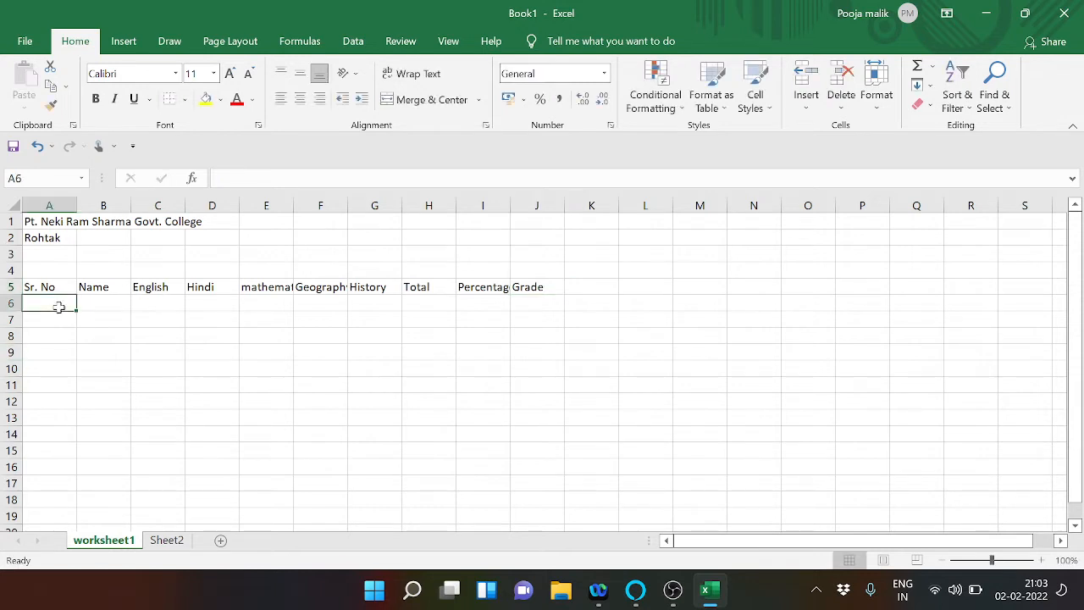
type("1")
key("Return")
type("1")
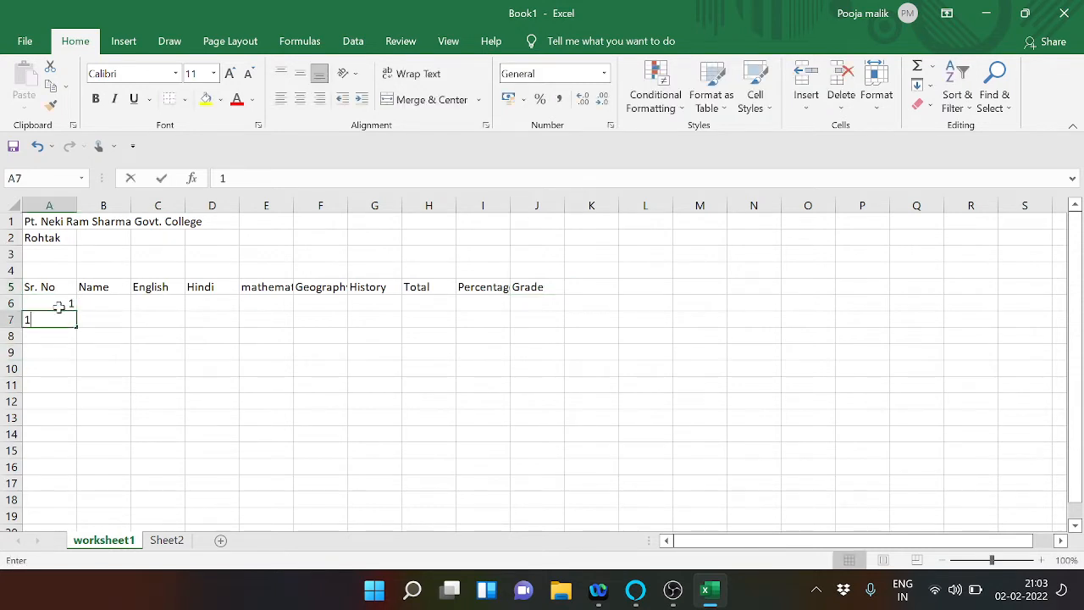
left_click(60, 307)
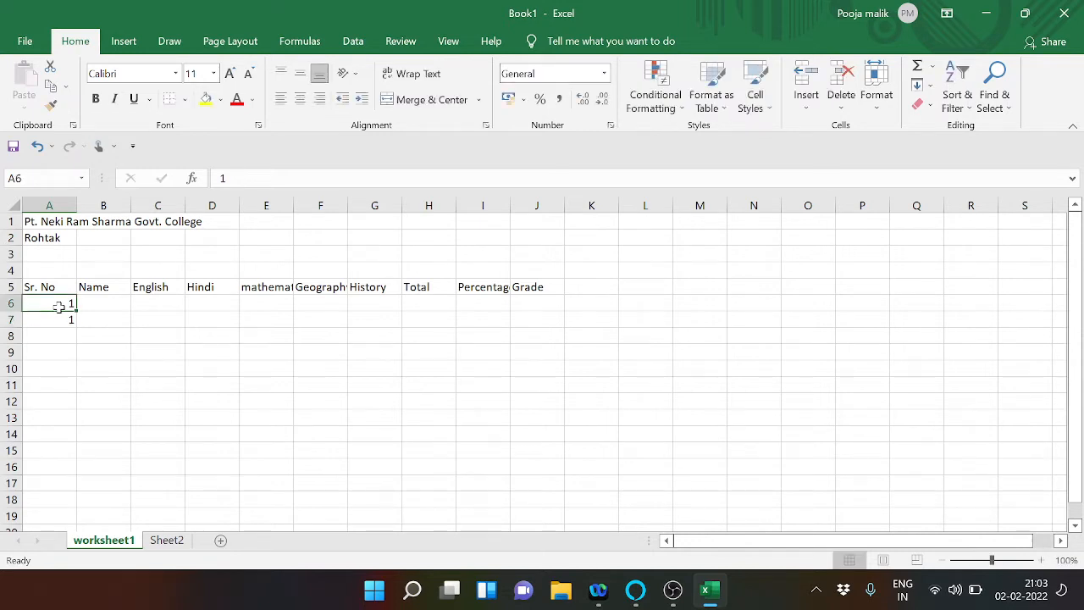
key("Down")
key("BackSpace")
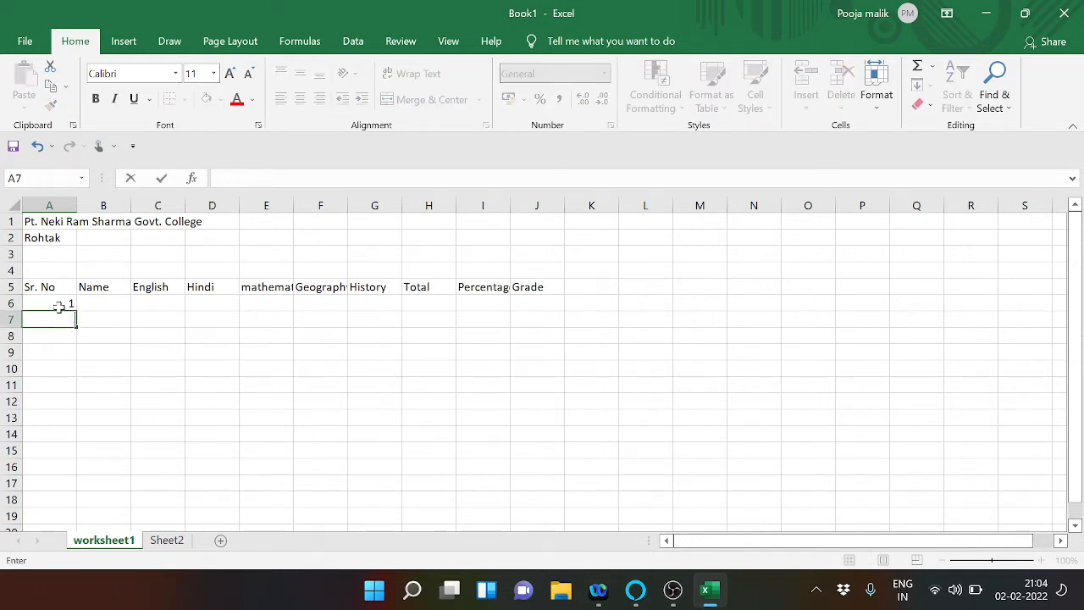
type("2")
left_click(74, 302)
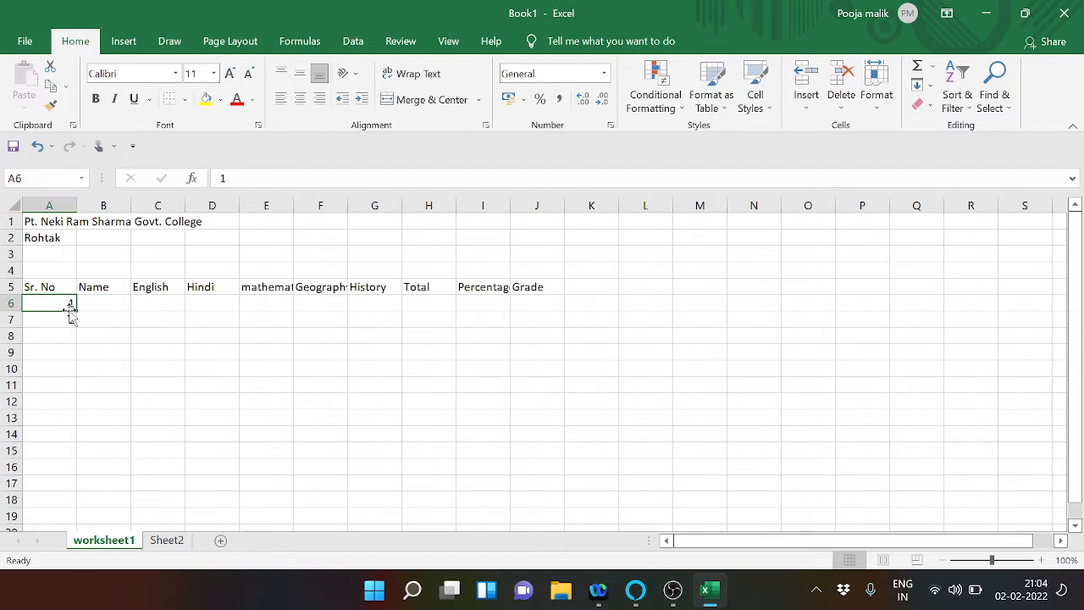
Select the range A6:A19 in the Sr. No column, and open and dismiss its context menu.
left_click(33, 315)
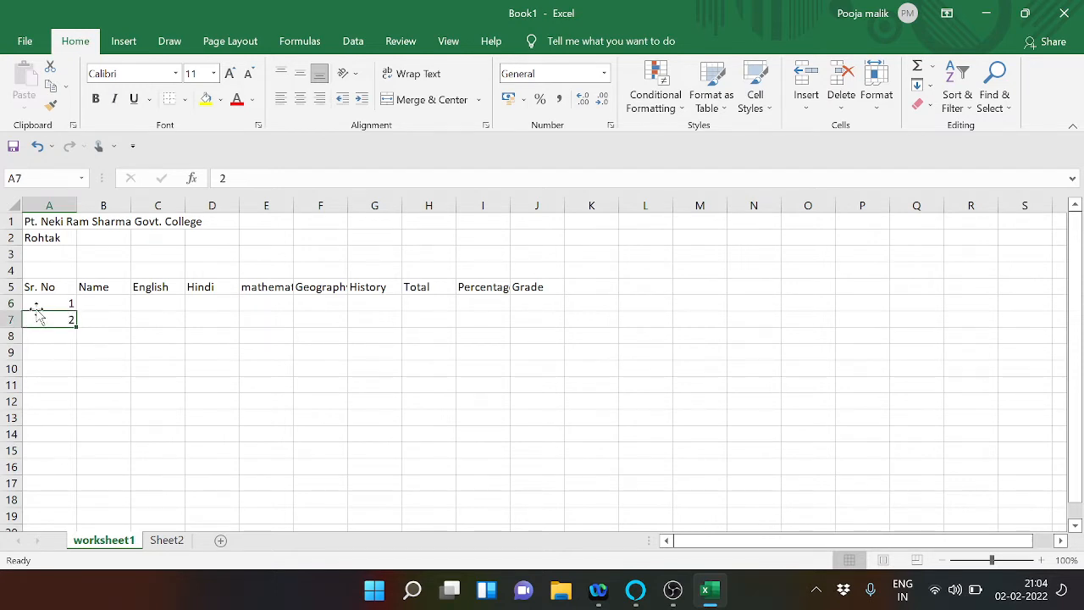
left_click_drag(39, 303, 67, 515)
left_click(39, 317)
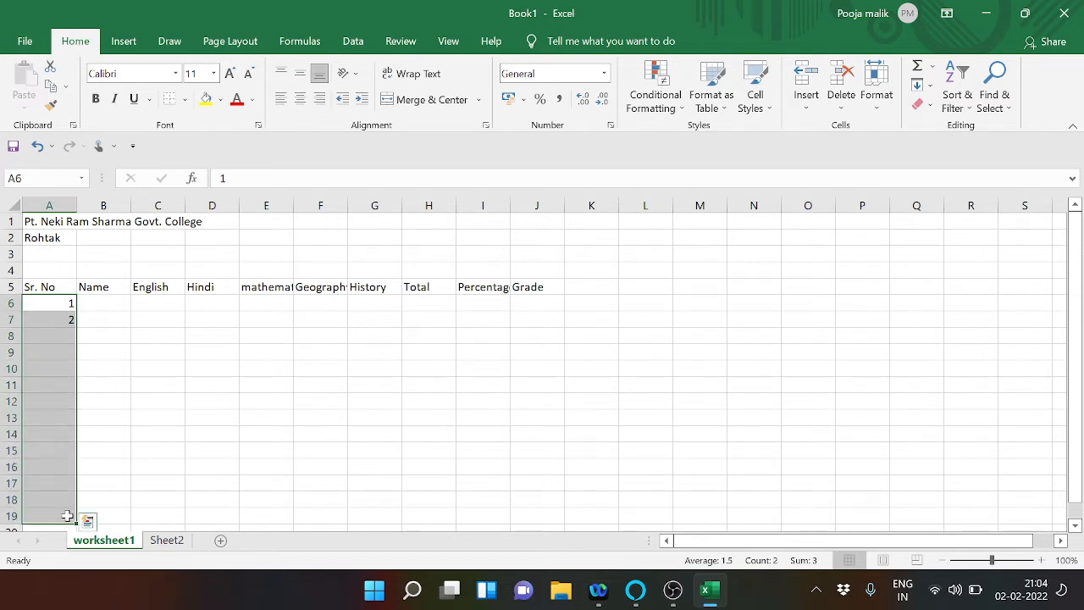
right_click(74, 520)
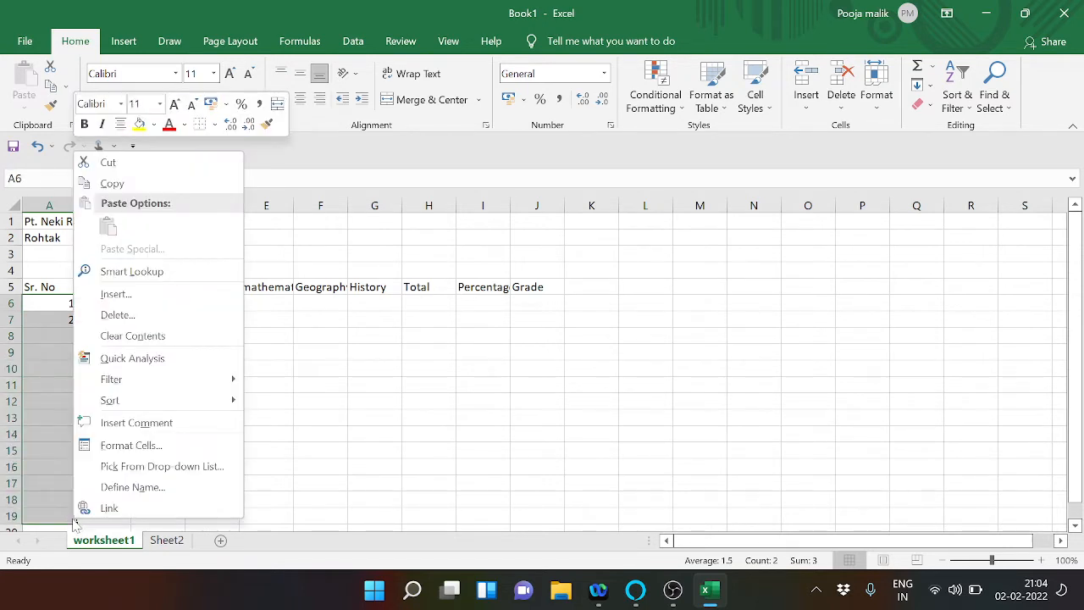
right_click(50, 493)
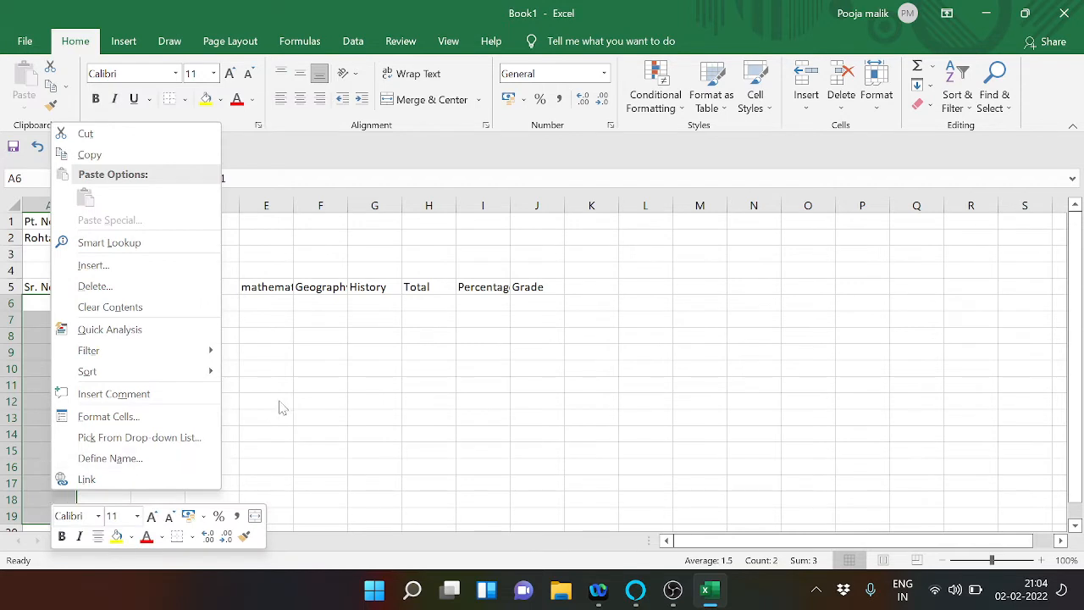
key("Escape")
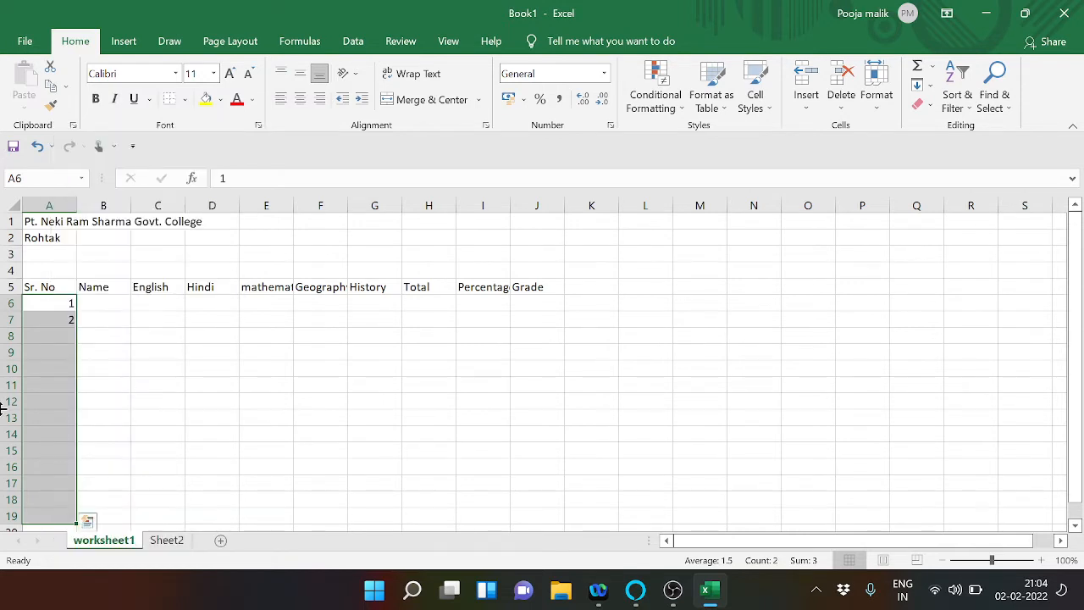
left_click(92, 406)
left_click(68, 303)
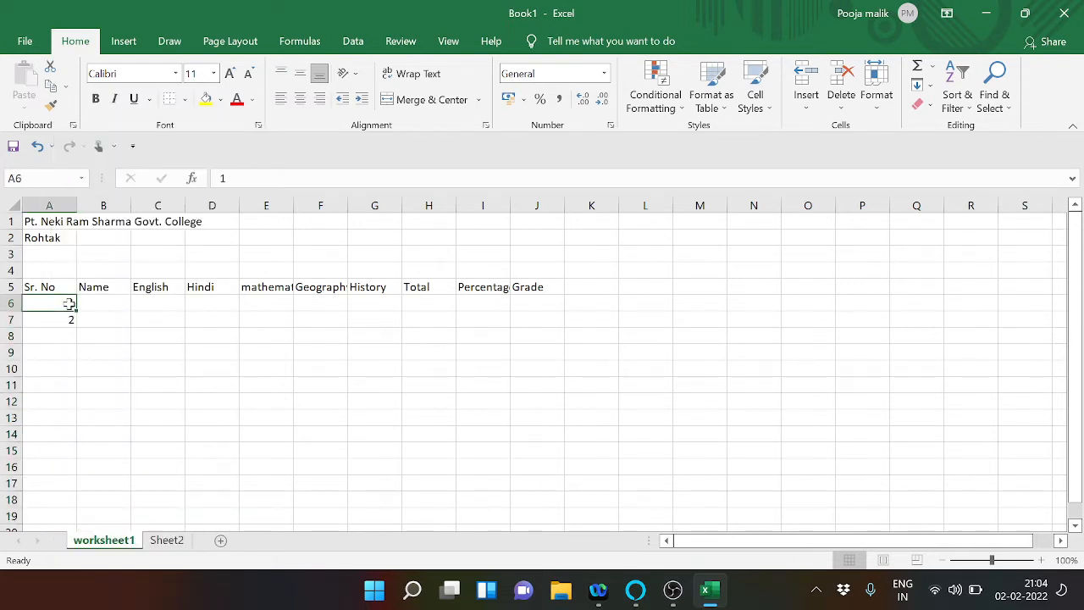
left_click_drag(68, 304, 68, 317)
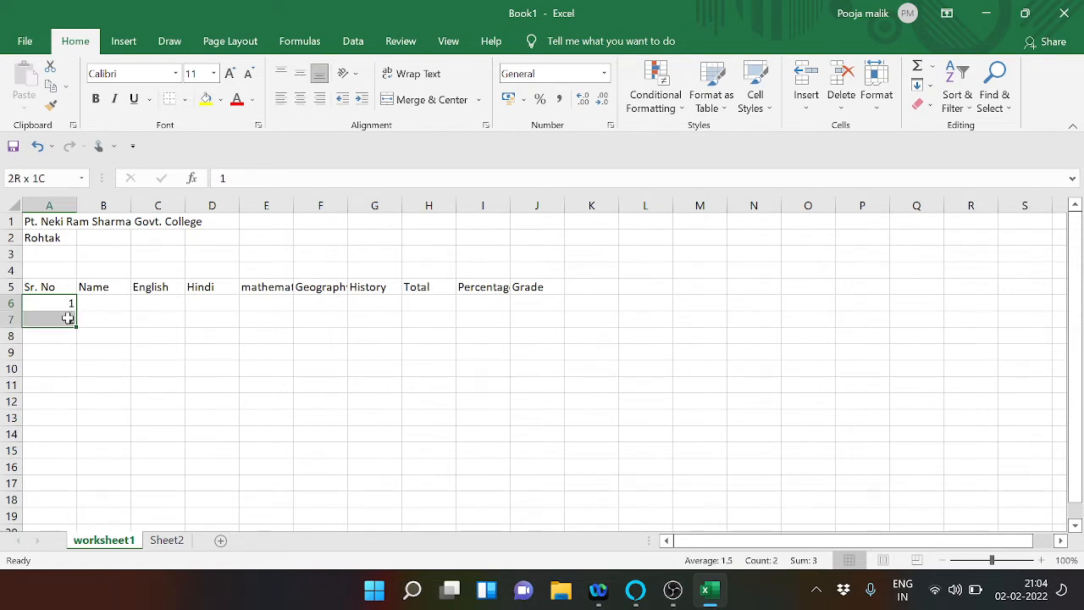
left_click(68, 318)
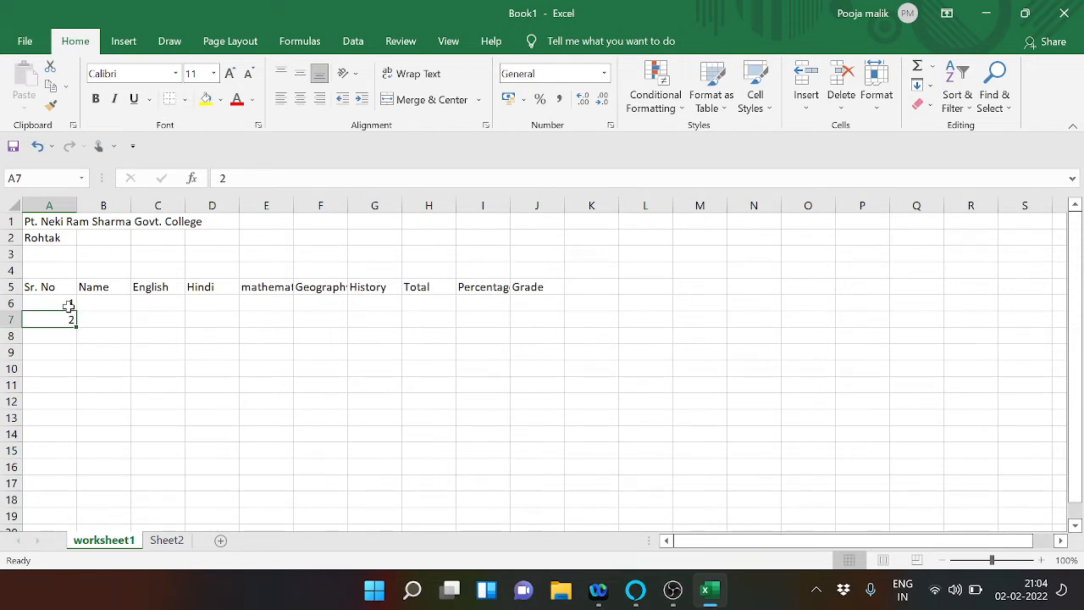
left_click(68, 305)
left_click(71, 311)
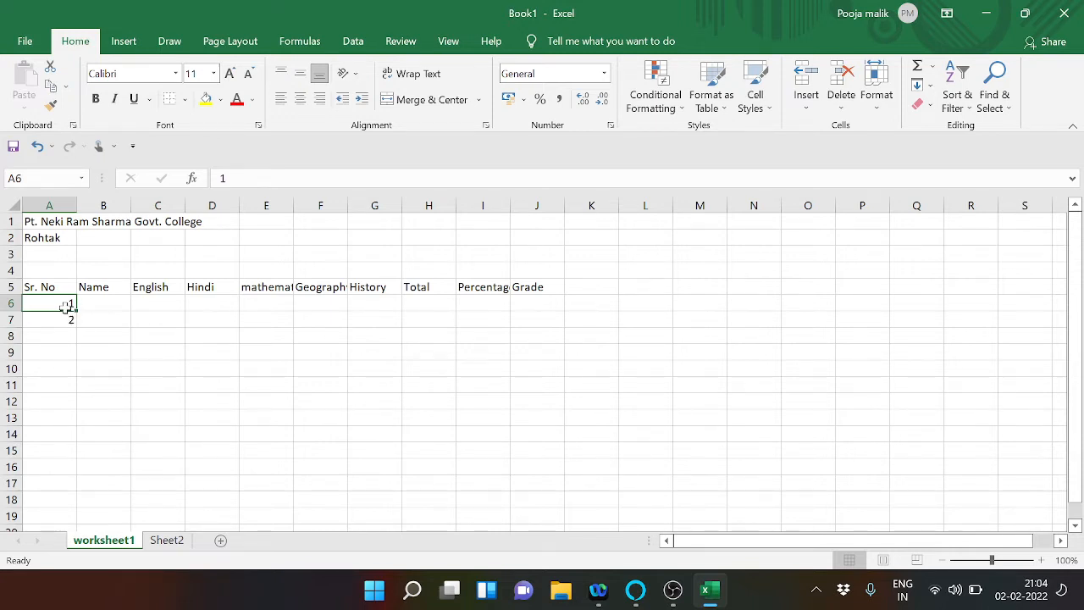
left_click(65, 312)
left_click_drag(68, 319, 68, 320)
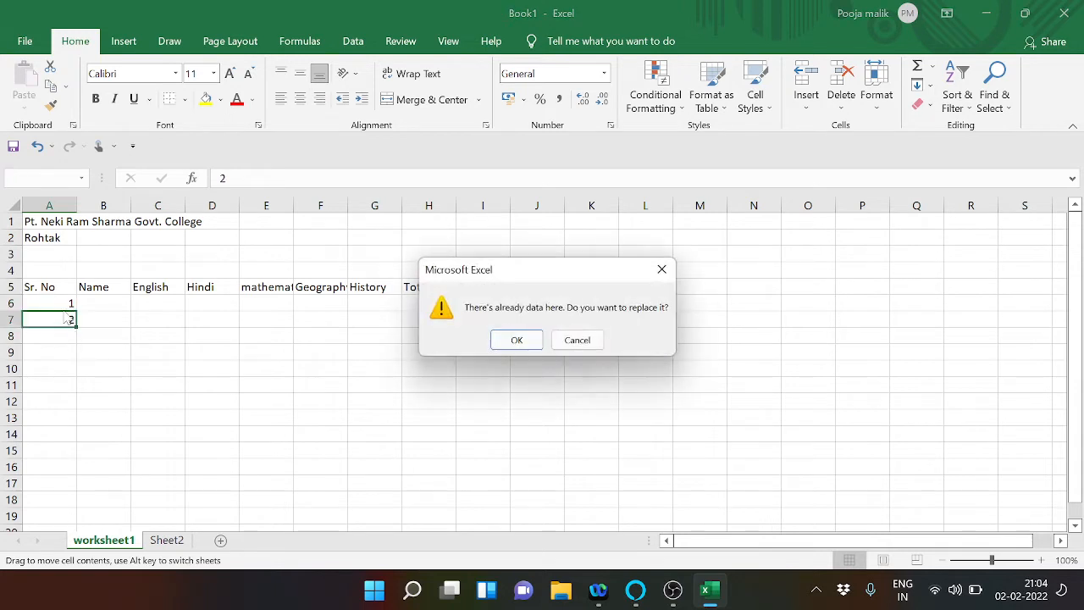
left_click(661, 267)
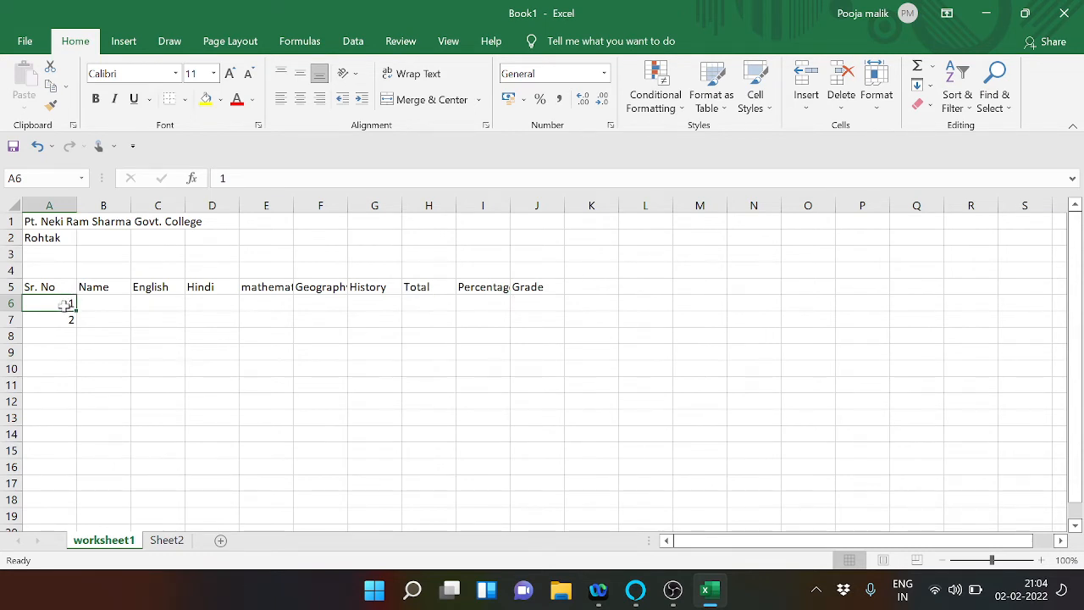
left_click_drag(65, 305, 64, 460)
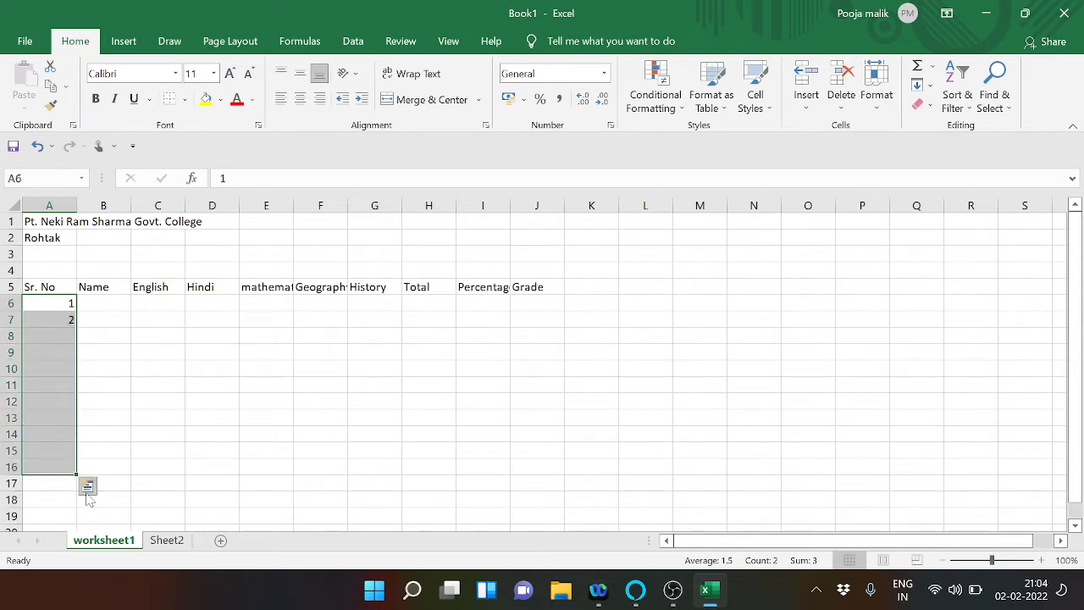
left_click(88, 488)
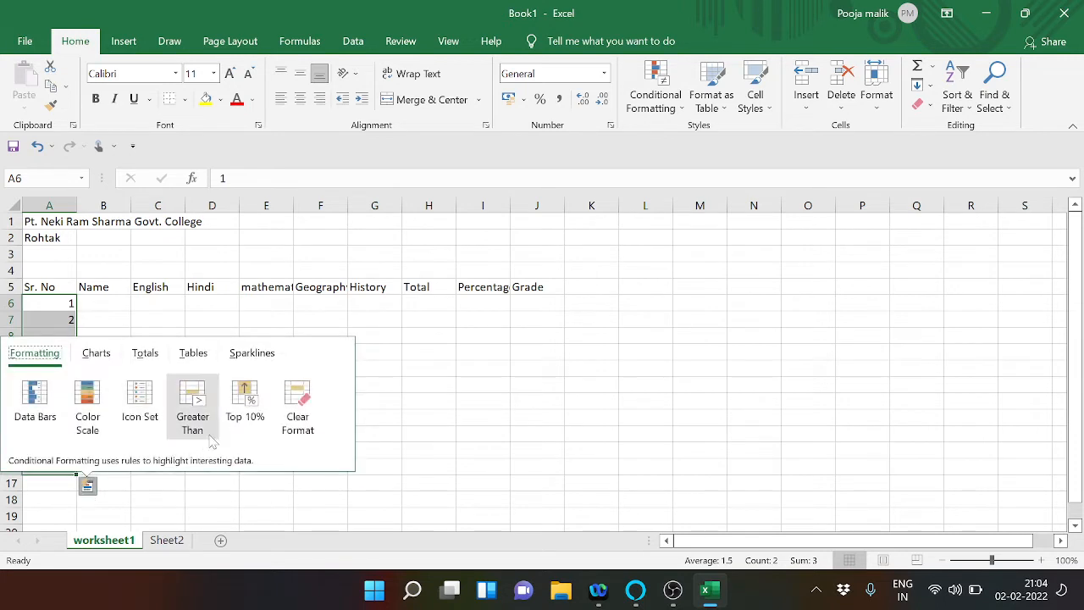
left_click(402, 363)
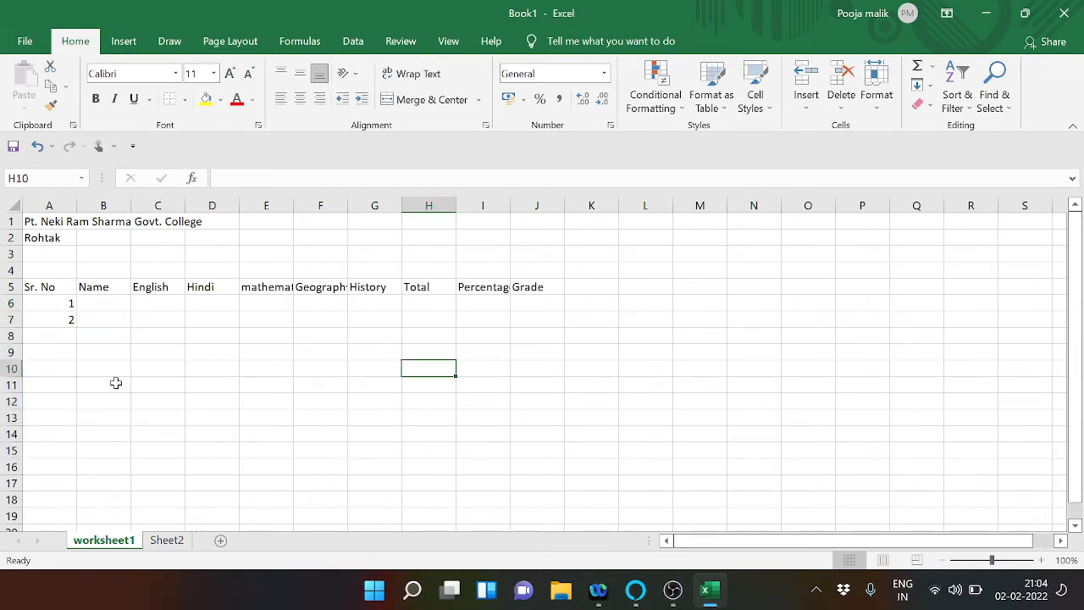
Extend the serial number series from A6:A7 down to cell A15, so the Sr. No column runs from 1 to 10.
left_click(69, 302)
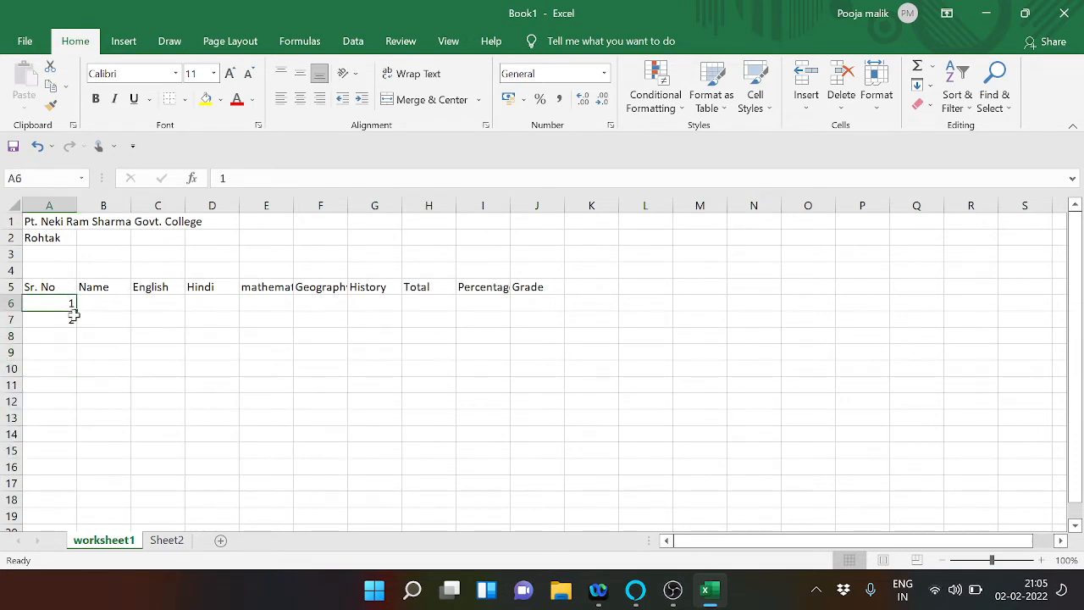
mouse_move(69, 307)
left_mouse_down()
mouse_move(78, 341)
mouse_move(78, 325)
left_mouse_up()
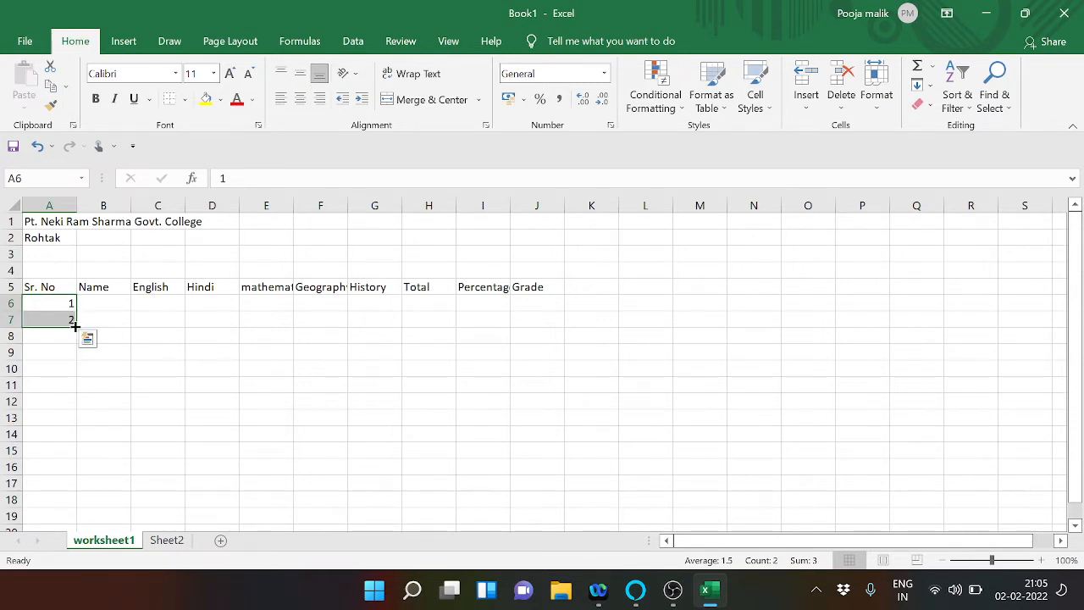
left_click_drag(76, 330, 87, 430)
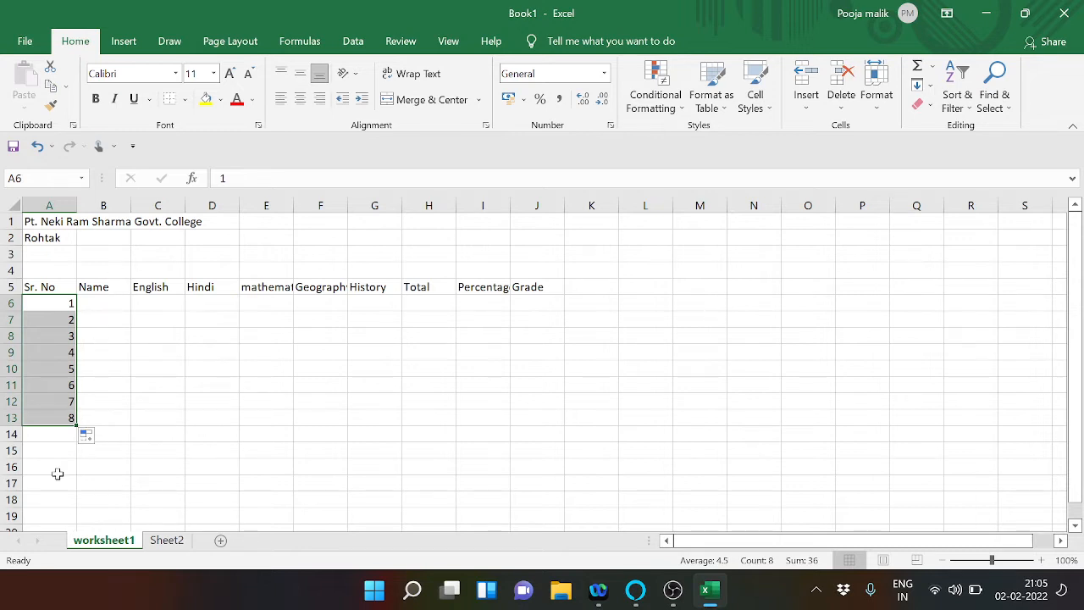
left_click_drag(75, 423, 74, 452)
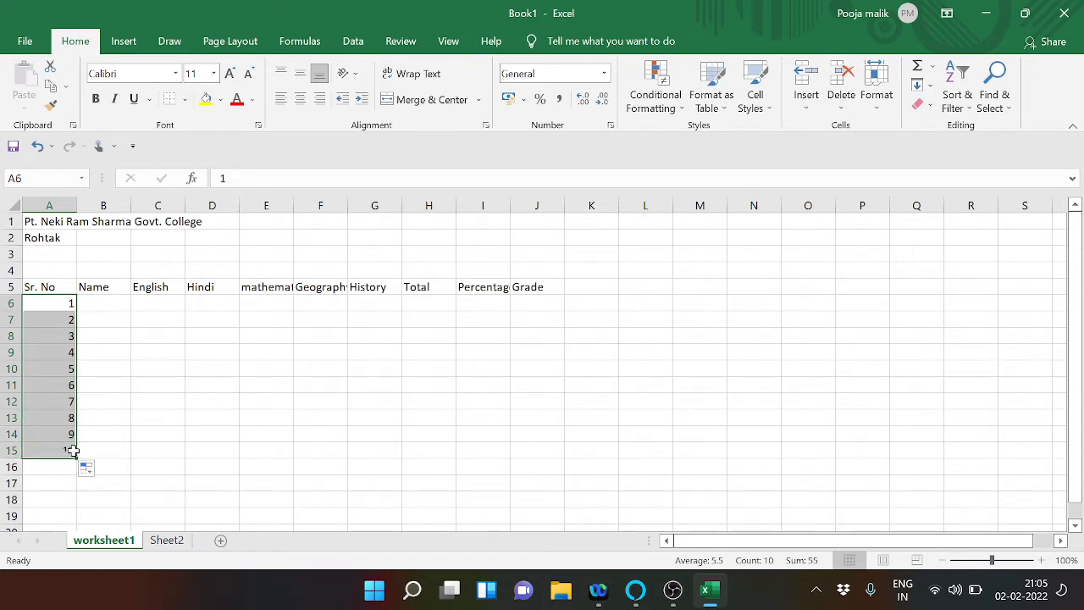
Enter the first two students' first names in cells B6 and B7 of the Name column.
left_click(117, 308)
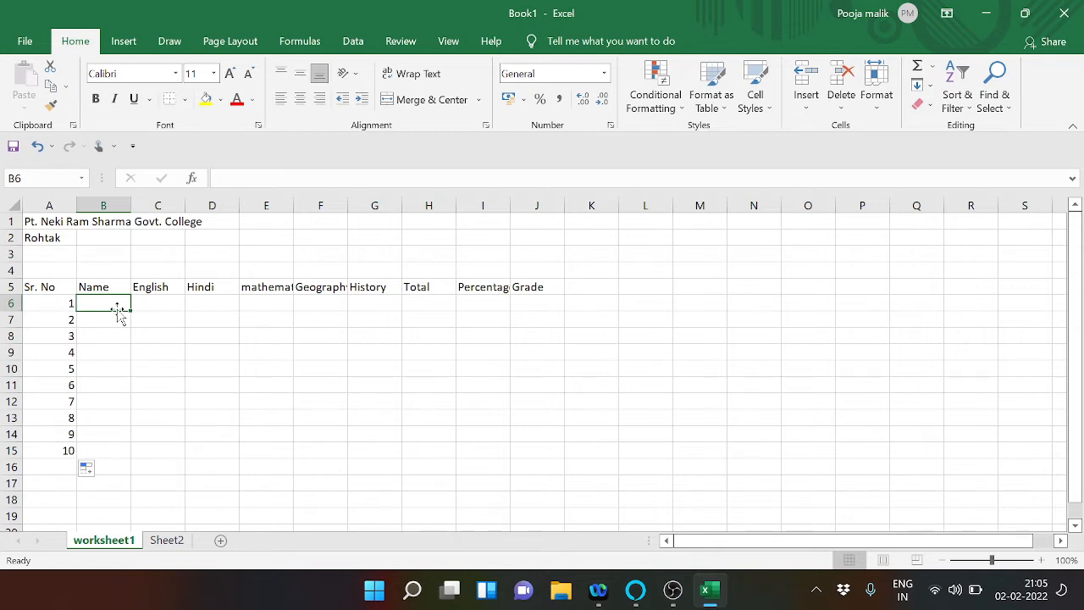
type("Ram")
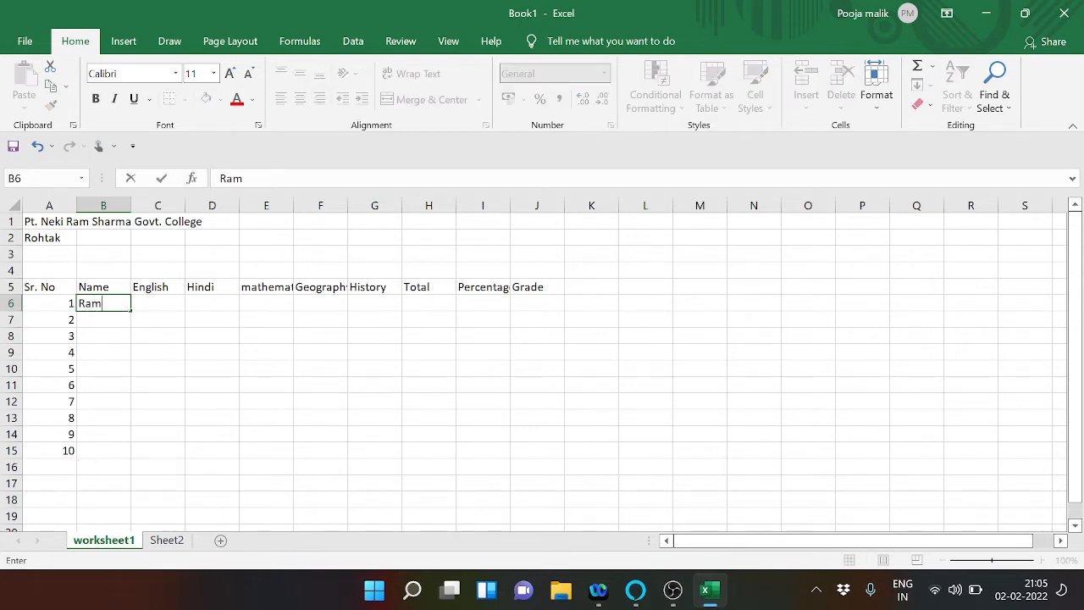
left_click(120, 317)
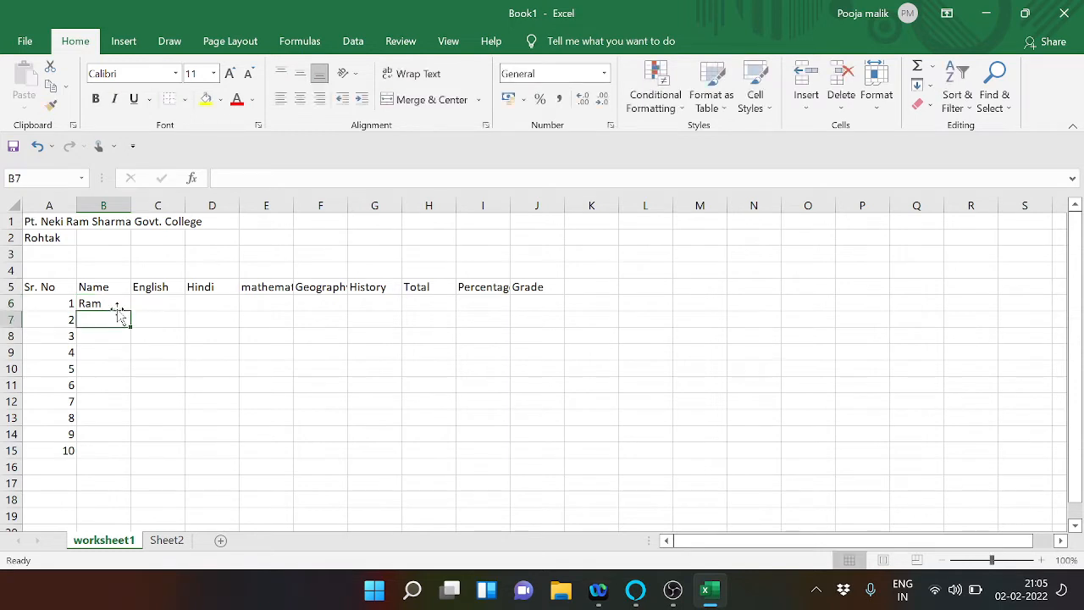
type("Sh")
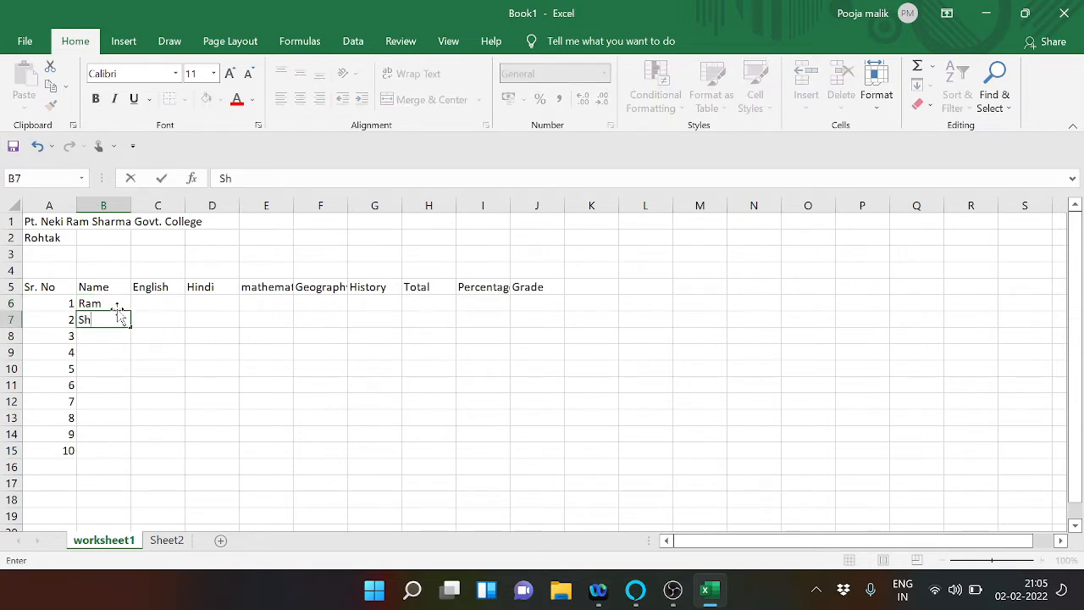
type("yam")
key("Return")
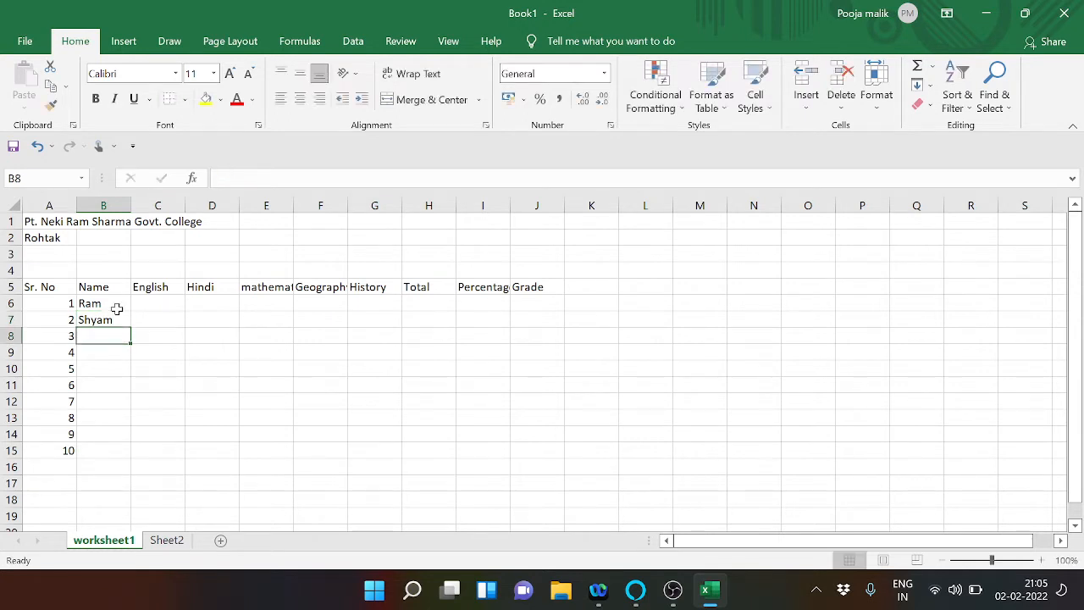
Enter the first names of students 3 and 4 in cells B8 and B9.
type("Roham")
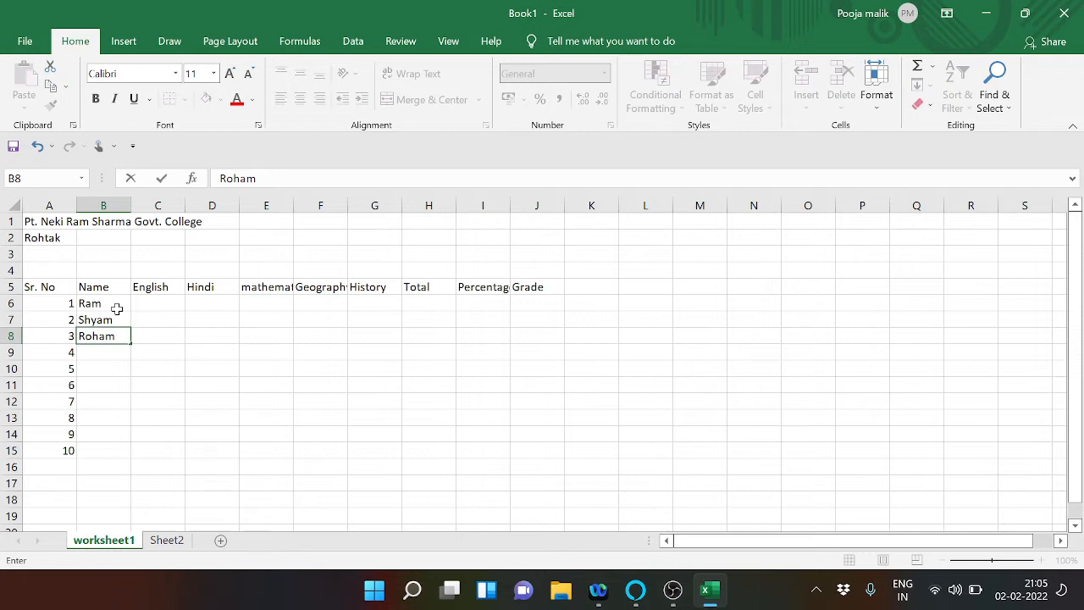
key("BackSpace")
type("n")
key("Return")
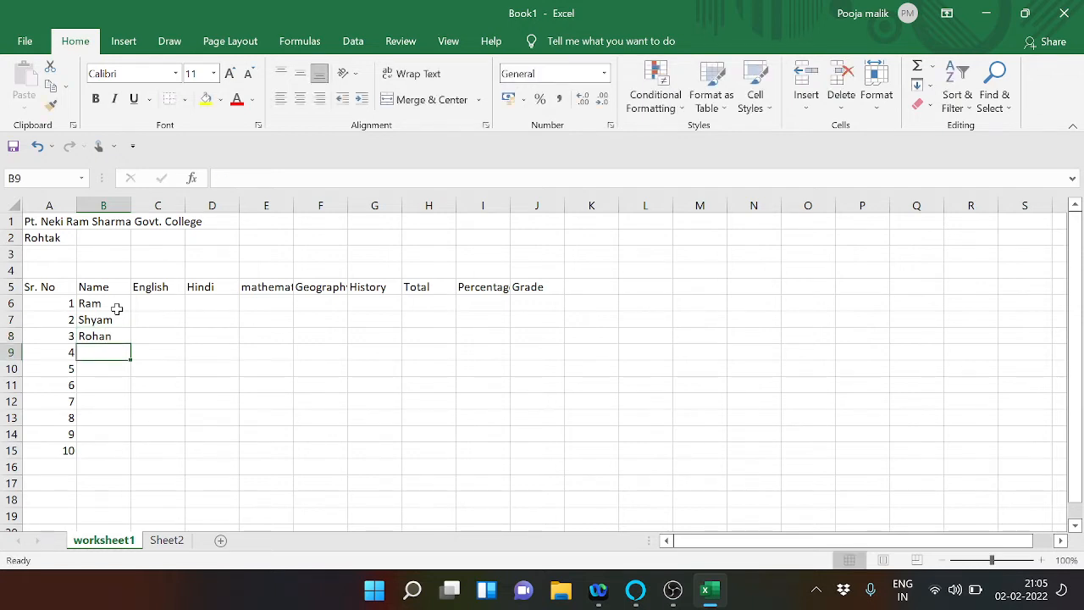
type("Sohan")
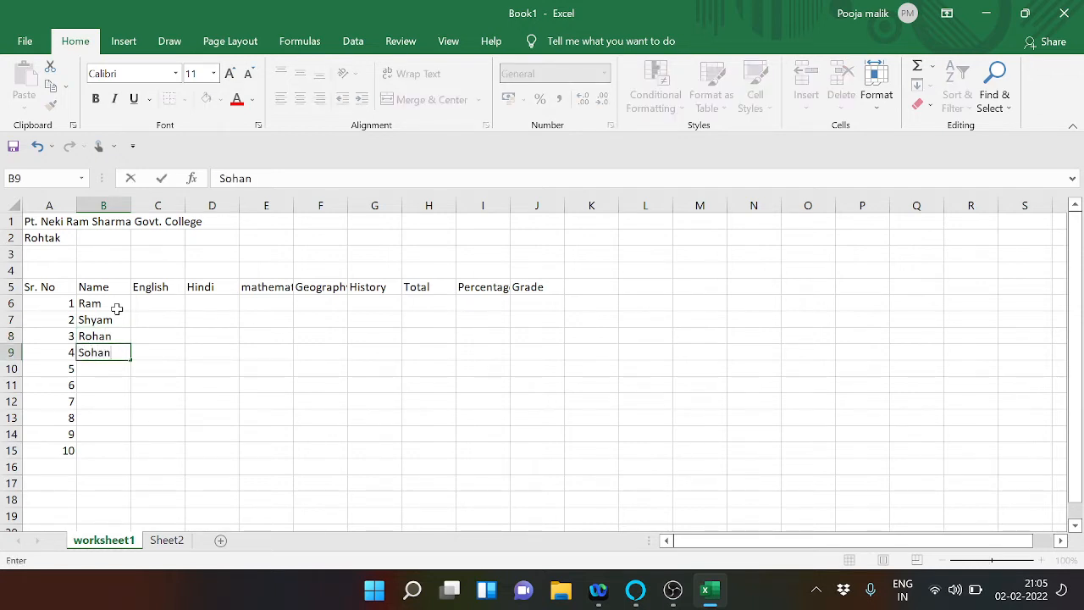
key("Return")
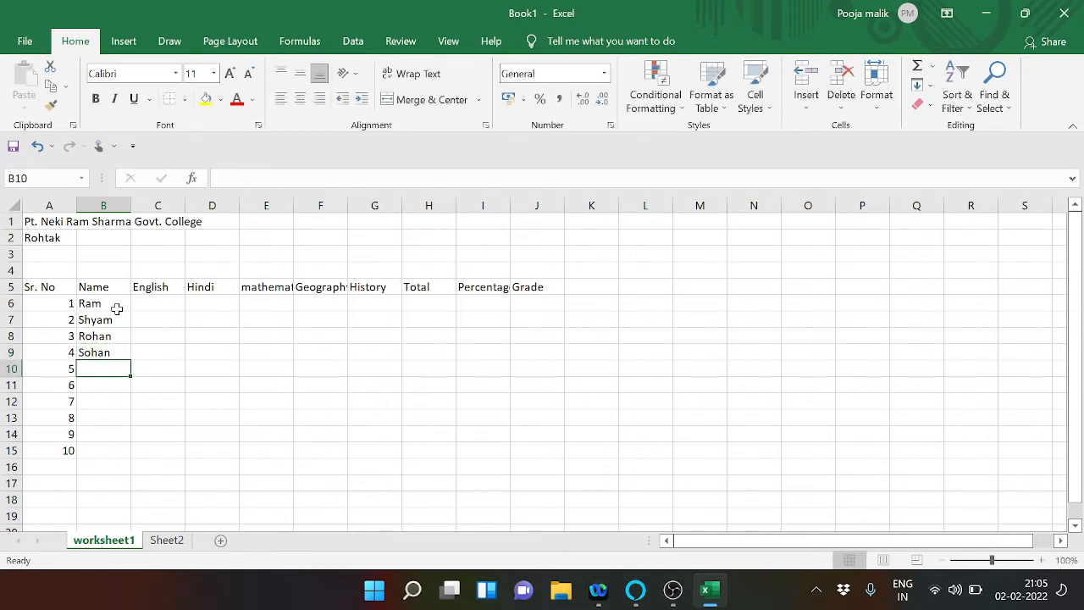
Enter the first names of students 5 and 6 in cells B10 and B11.
type("Geeta")
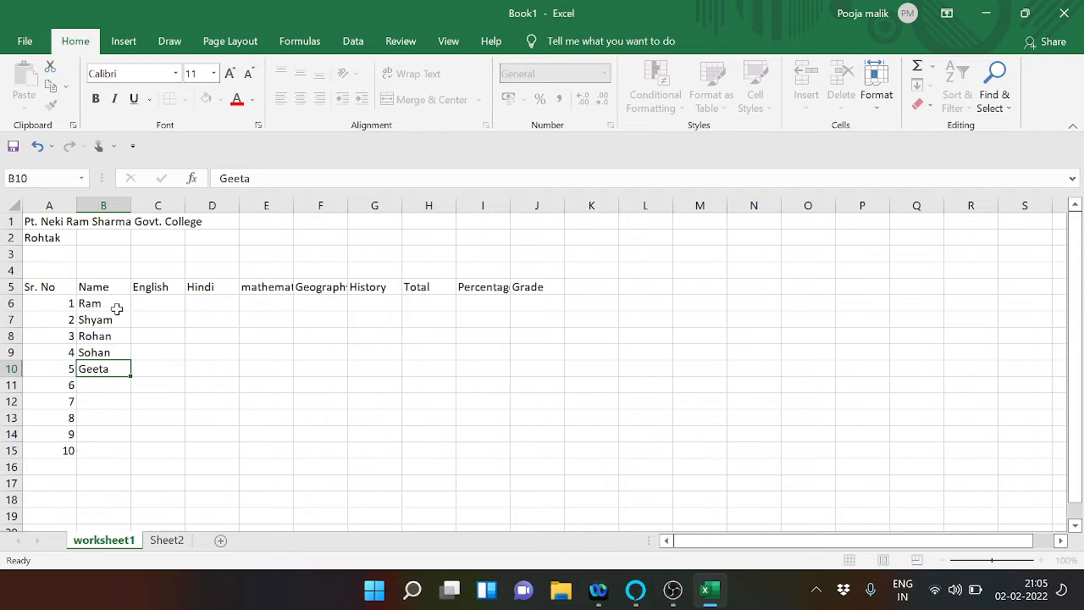
key("Return")
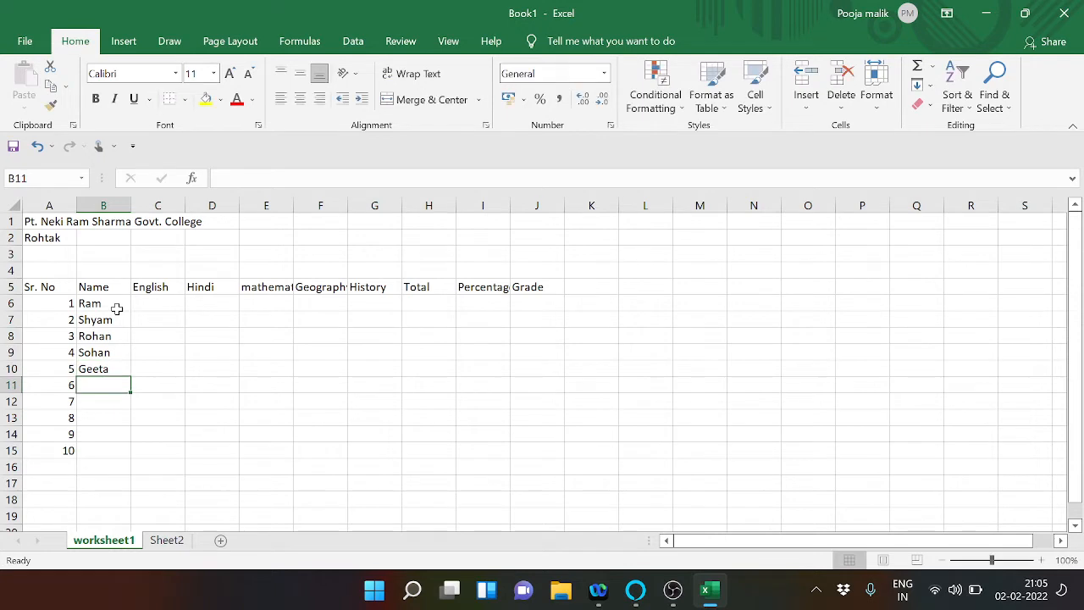
type("Sita")
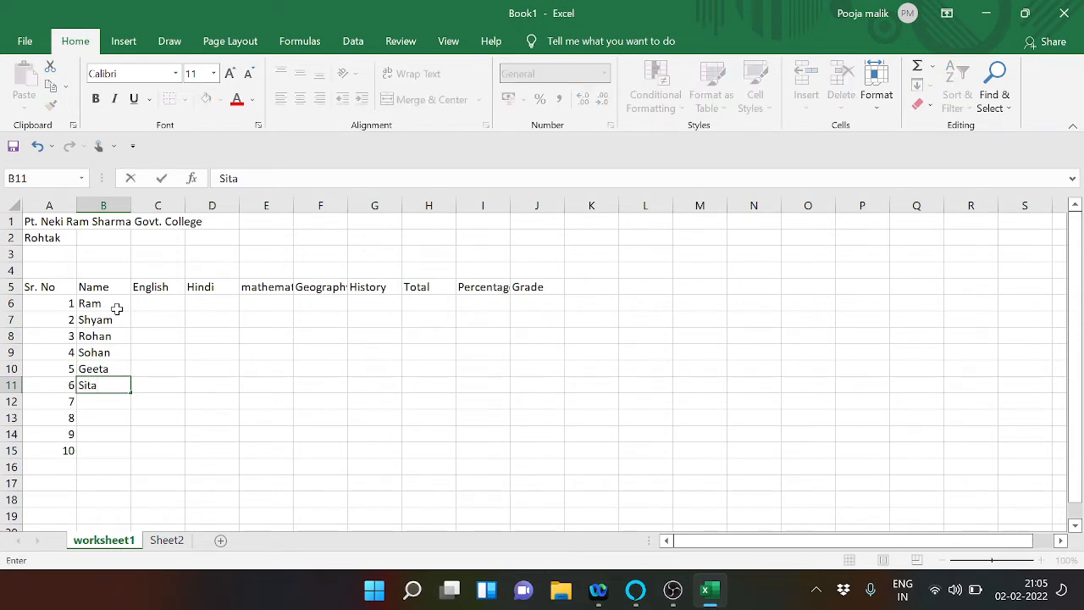
key("Return")
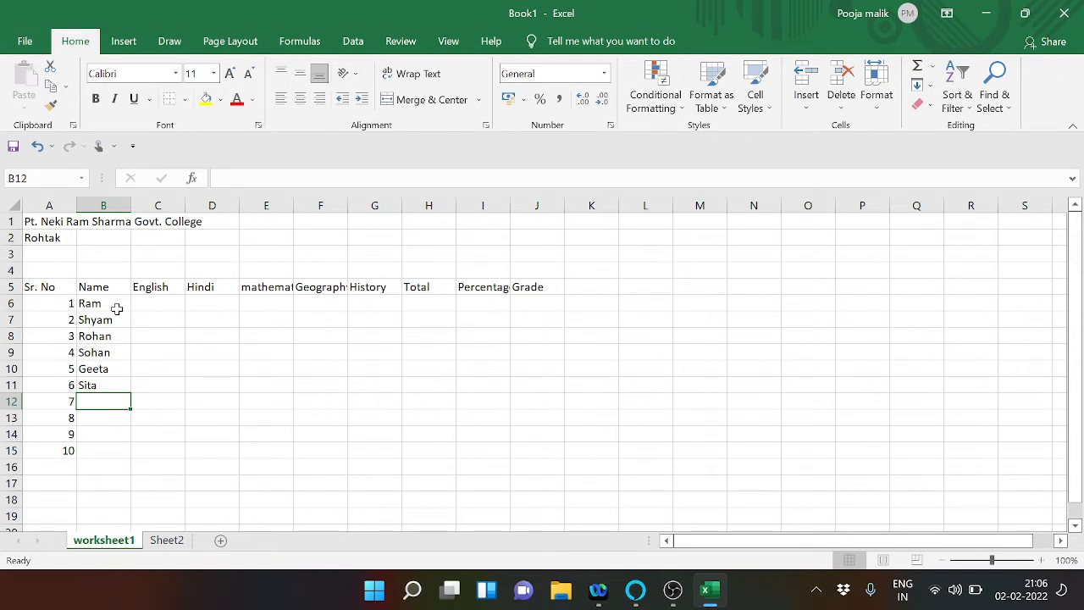
Enter the first names of students 7 and 8 in cells B12 and B13.
type("Rah")
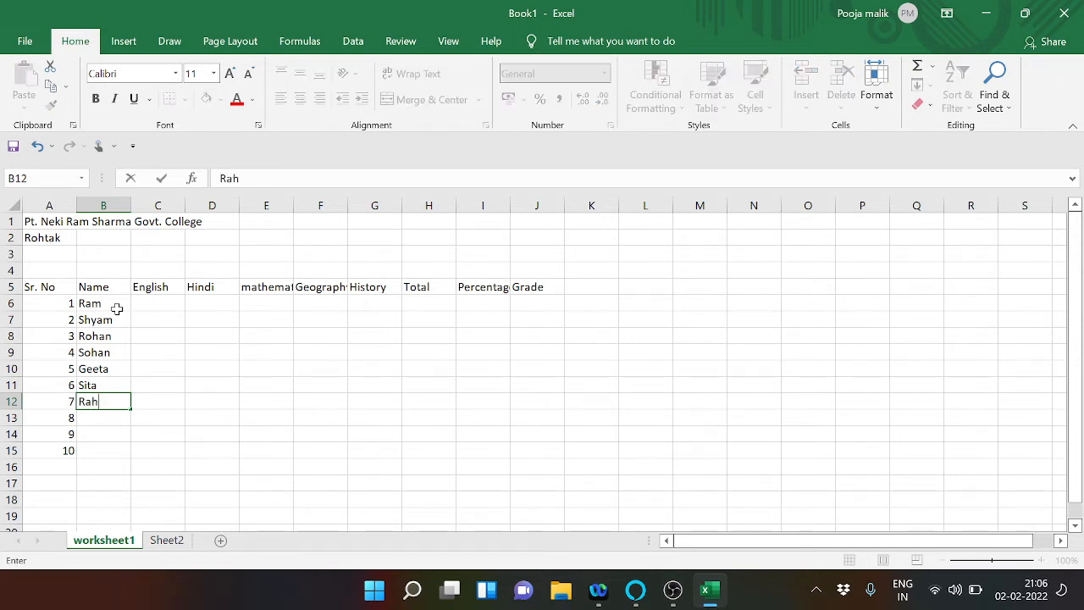
type("ul")
key("Return")
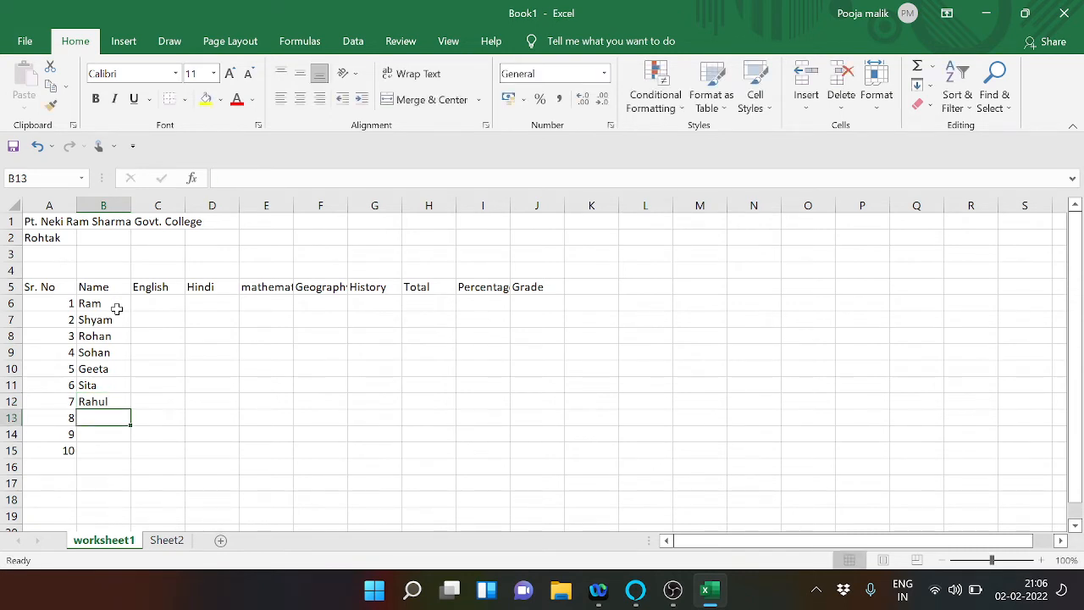
type("Deepak")
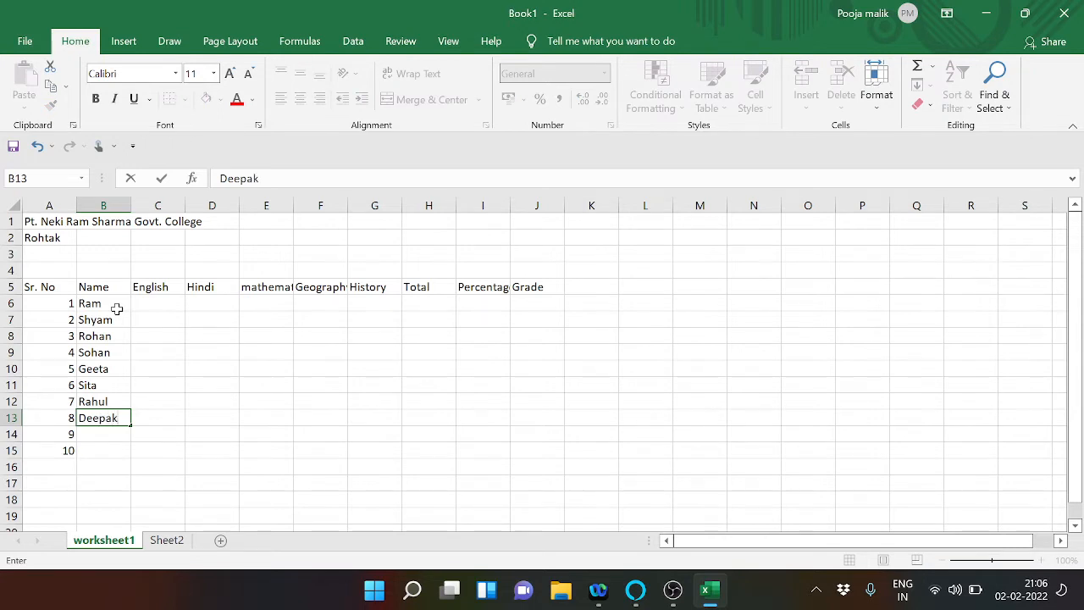
key("Return")
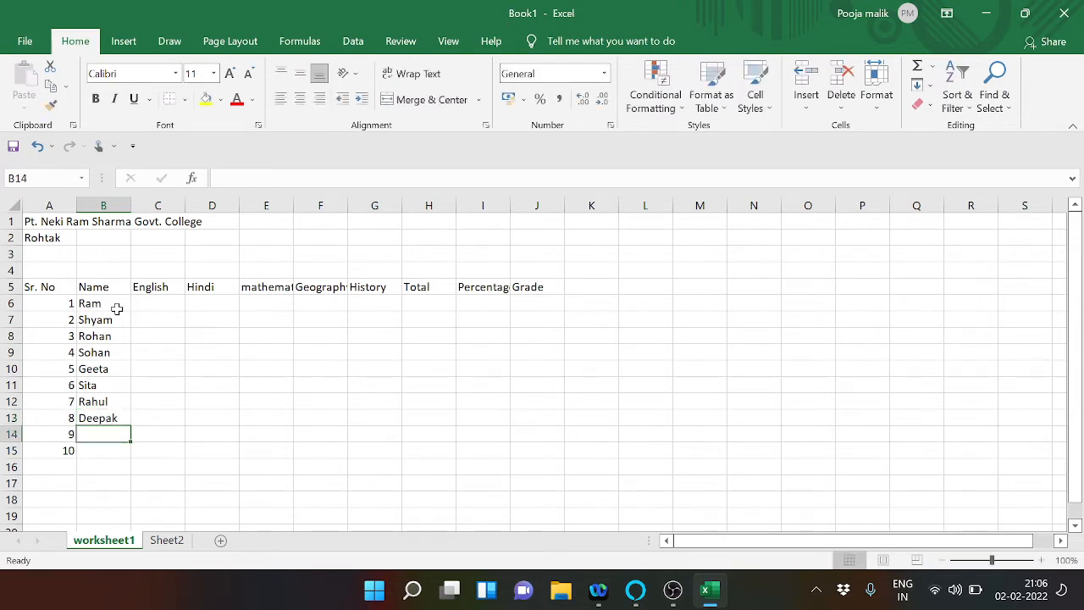
Complete the Name column with the first names of students 9 and 10 in cells B14 and B15, and select cell C6.
type("R")
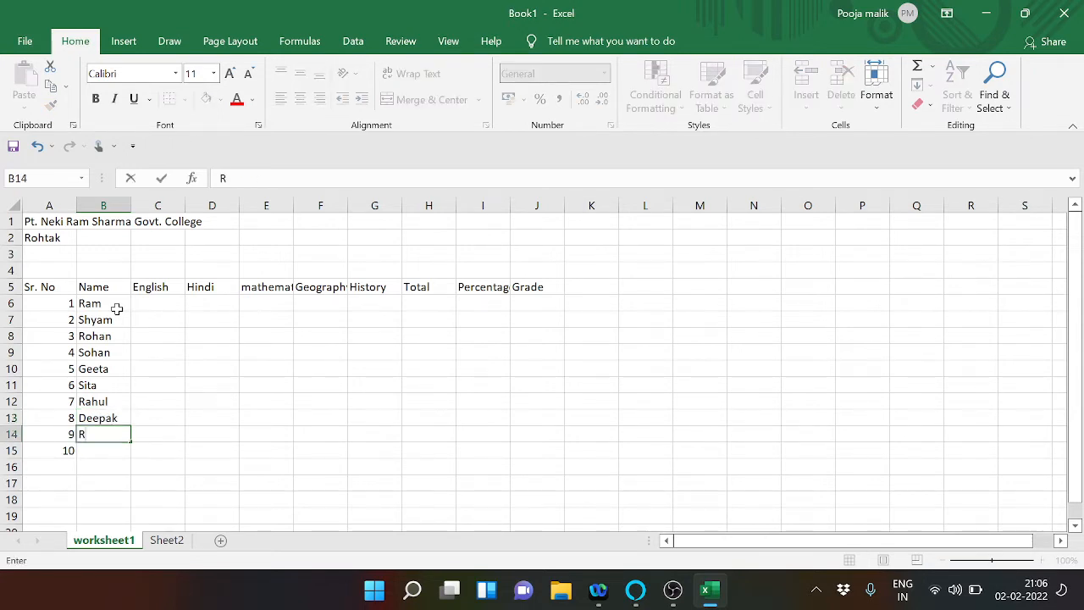
type("ita")
key("Return")
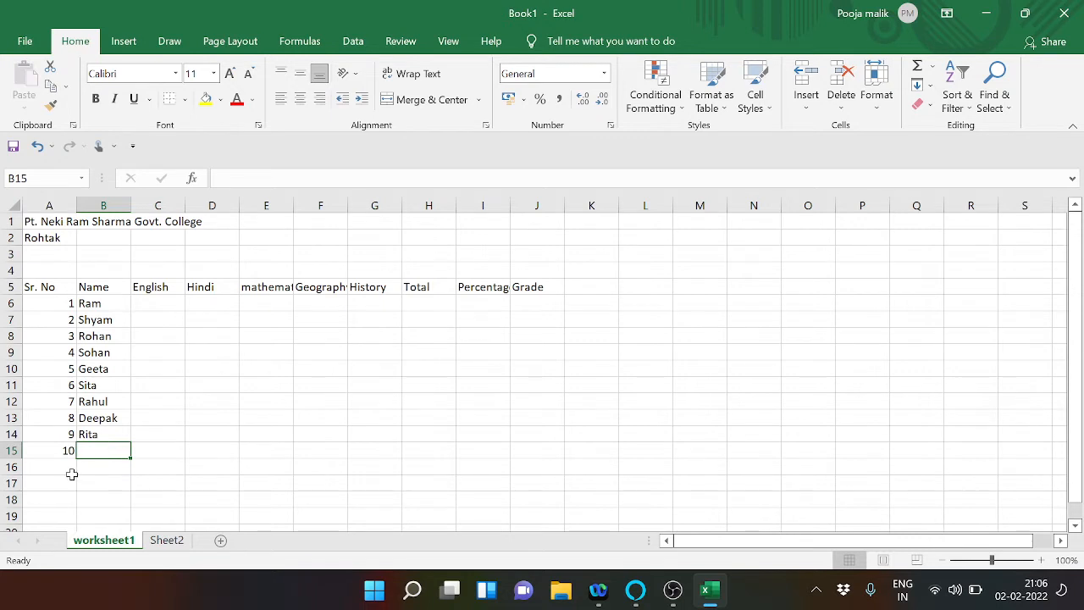
type("b")
key("BackSpace")
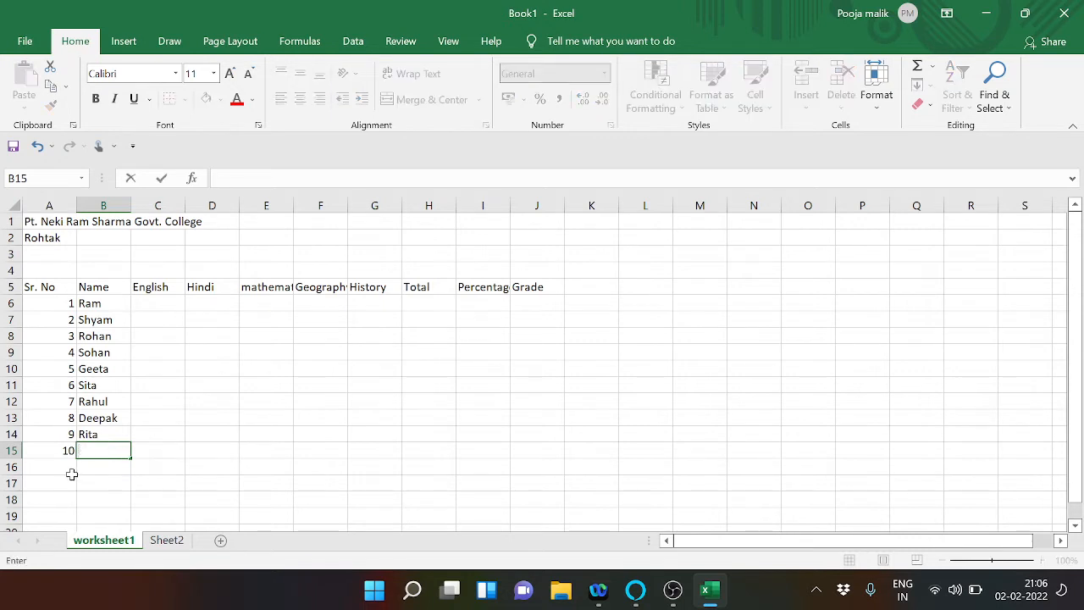
type("Babita")
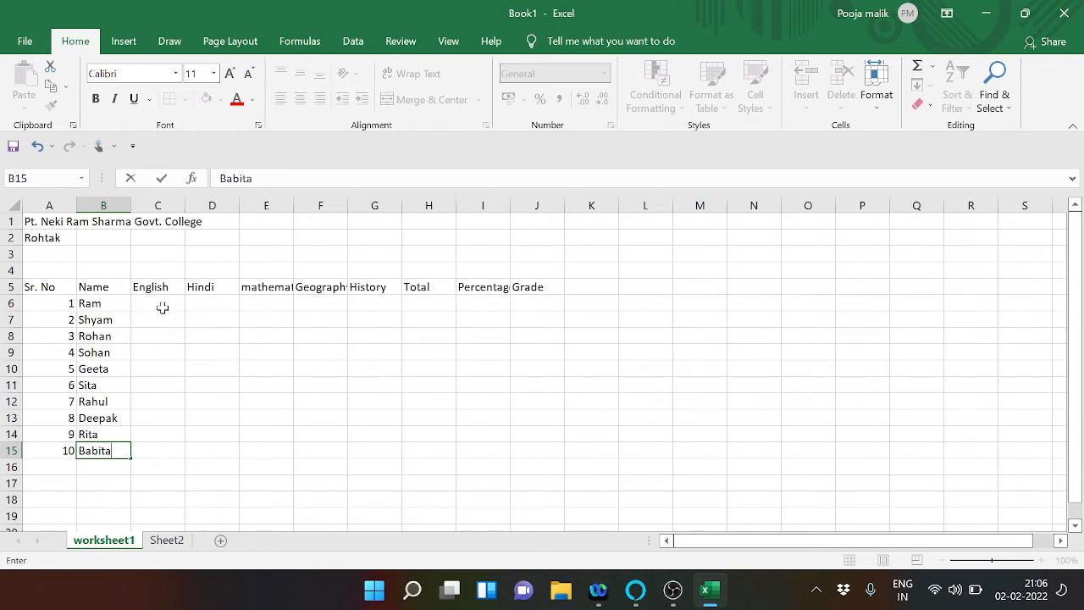
left_click(162, 307)
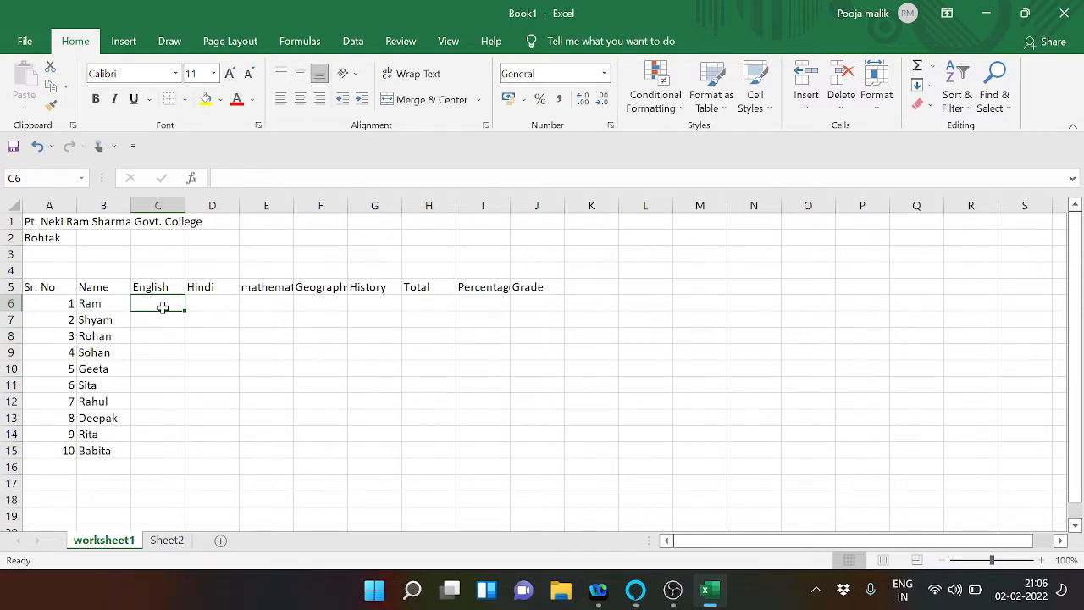
Enter the English marks 78, 80, 88 and 78 for students 1 to 4 in cells C6 to C9.
type("78")
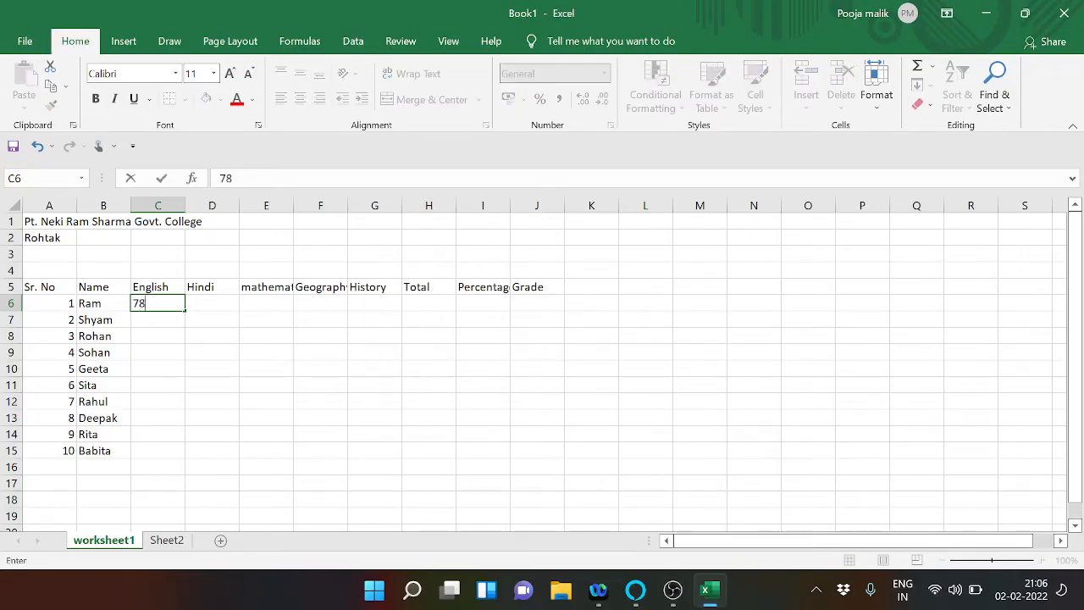
key("Return")
type("80")
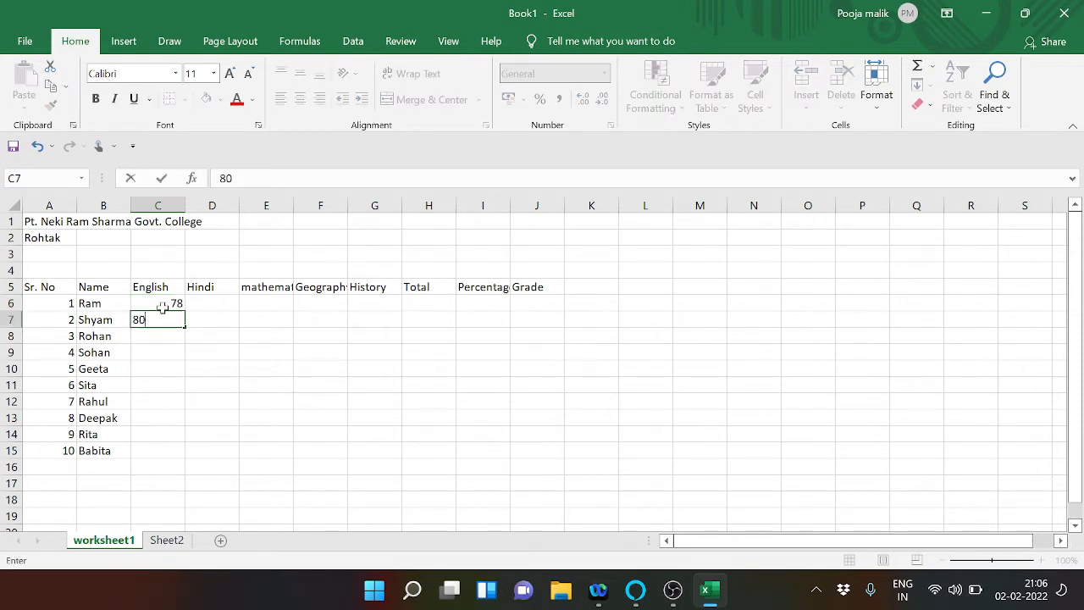
key("Return")
type("88")
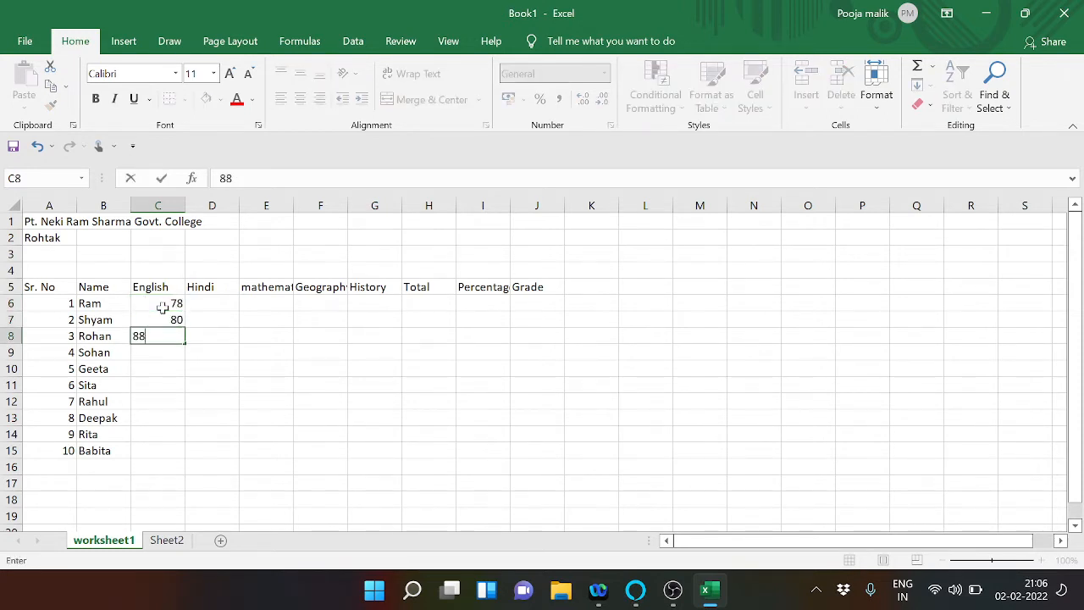
key("Return")
type("78")
key("Return")
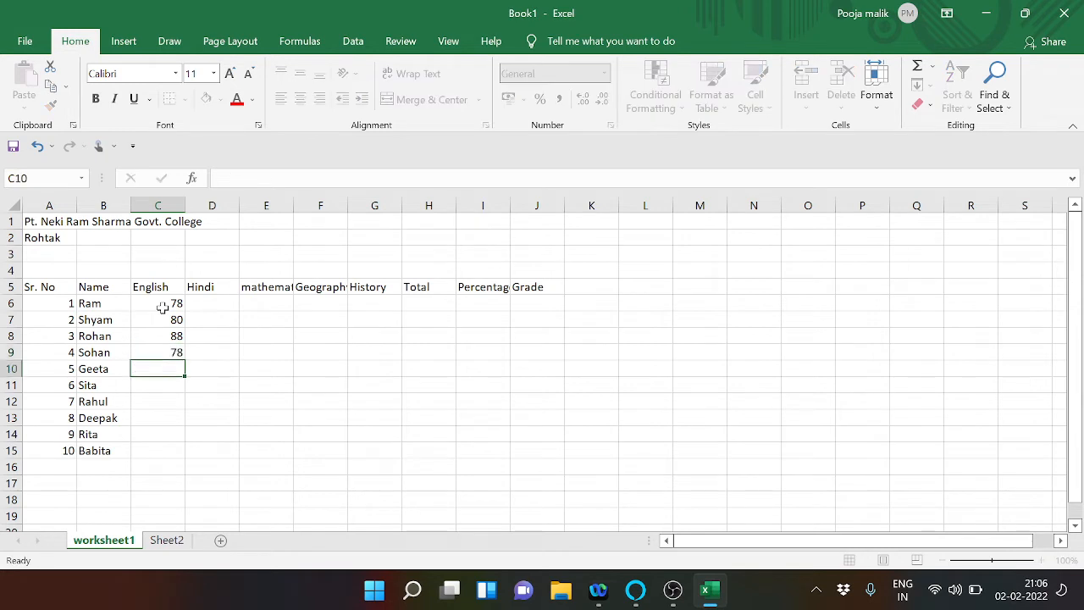
Enter the English marks 34, 44 and 67 for students 5 to 7 in cells C10 to C12.
type("34")
key("Return")
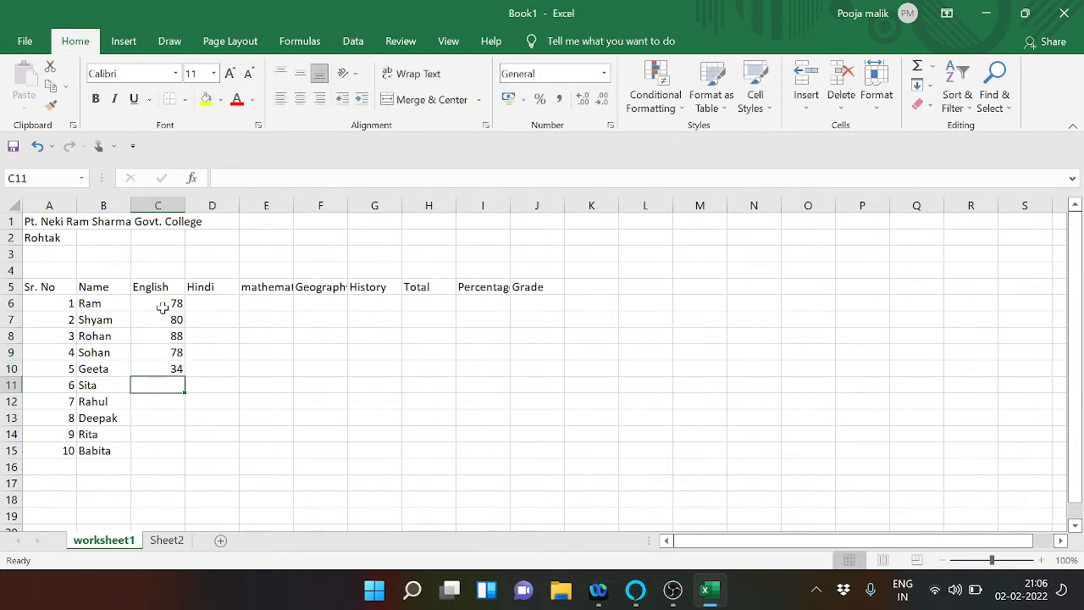
type("44")
key("Return")
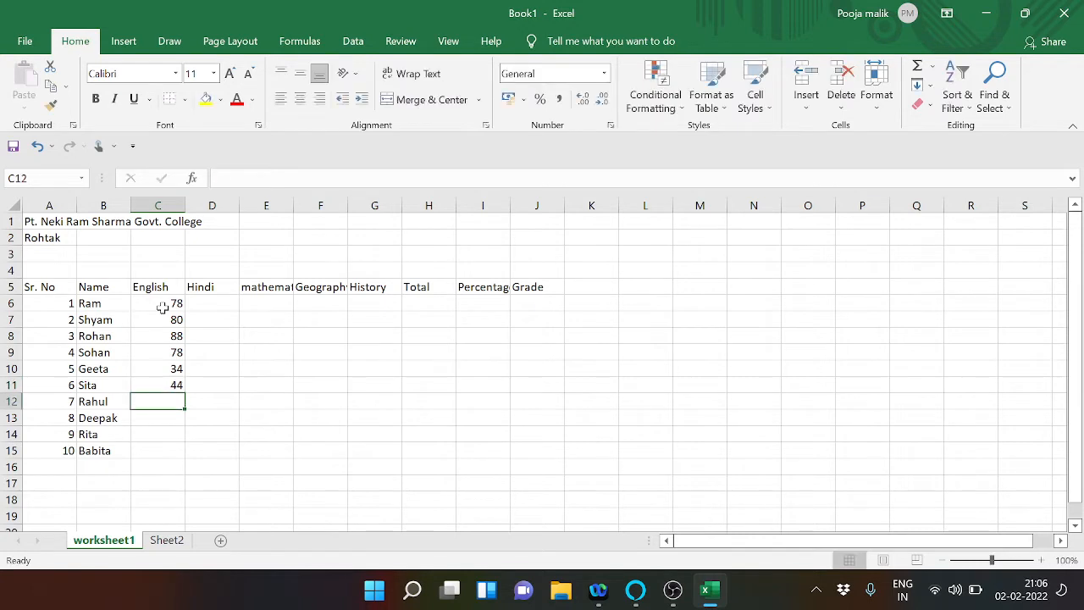
type("67")
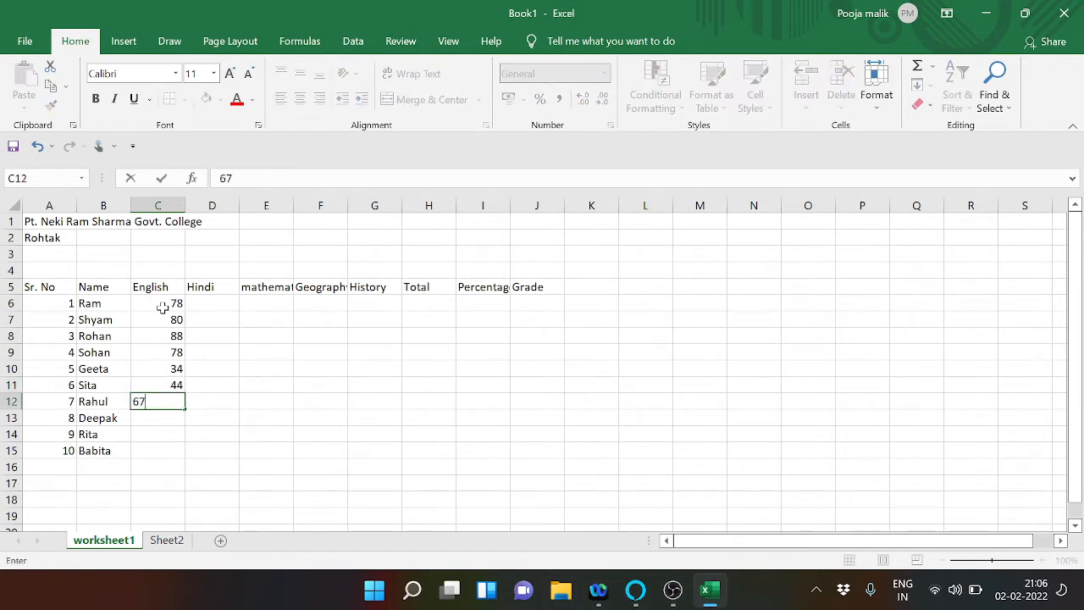
key("Return")
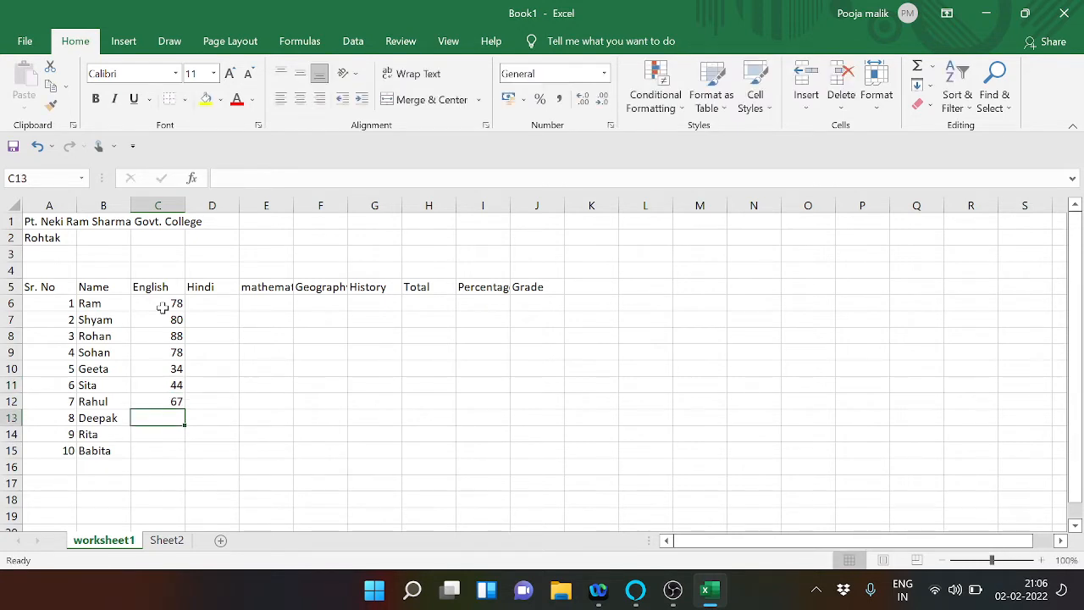
Complete the English column with the marks 90, 72 and 43 in cells C13 to C15, ending on cell D15.
type("90")
key("Return")
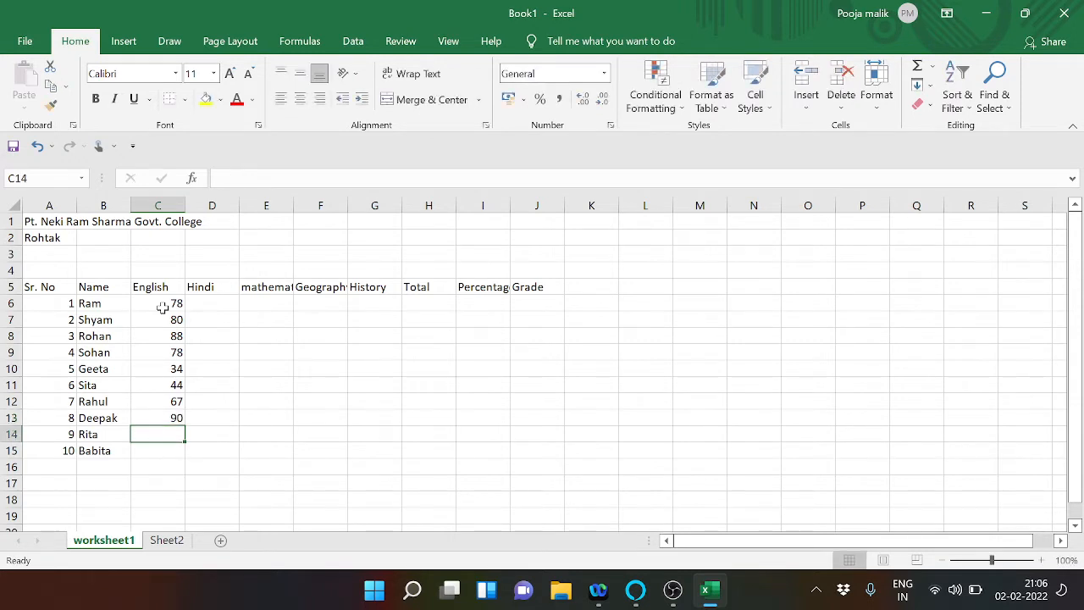
type("72")
key("Return")
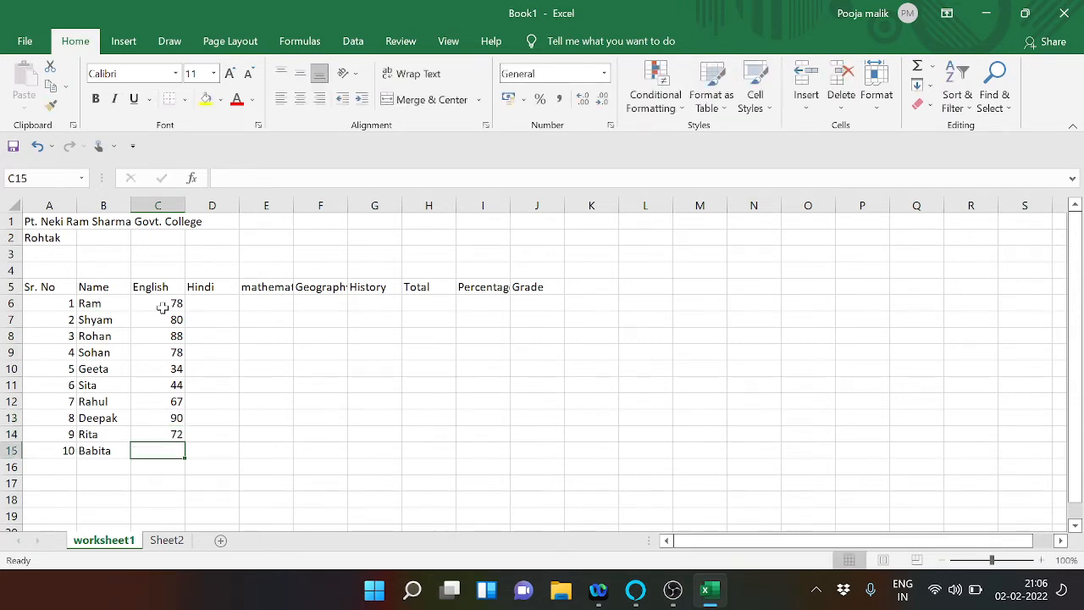
type("43")
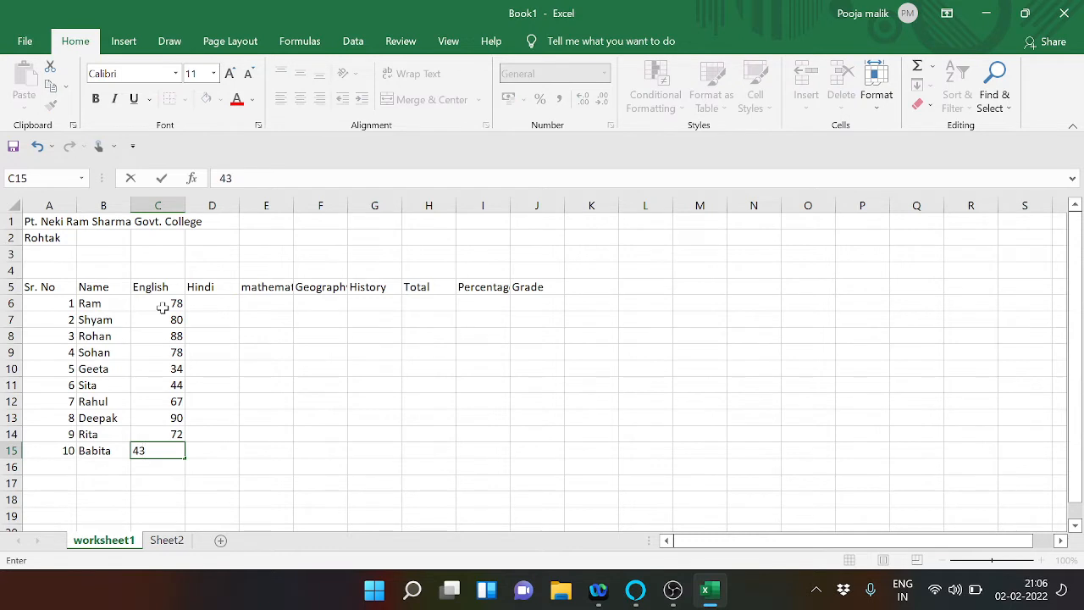
key("Tab")
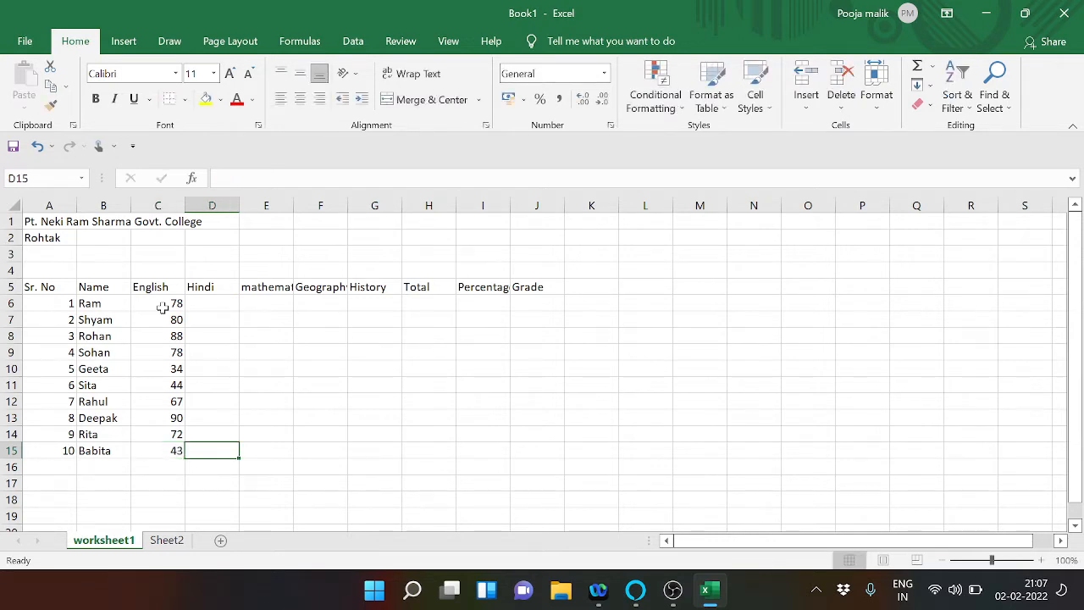
Fill the Hindi column upward from the last student with 67 in D15, 78 in D14 and 89 in D13.
type("67")
key("shift+Return")
type("78")
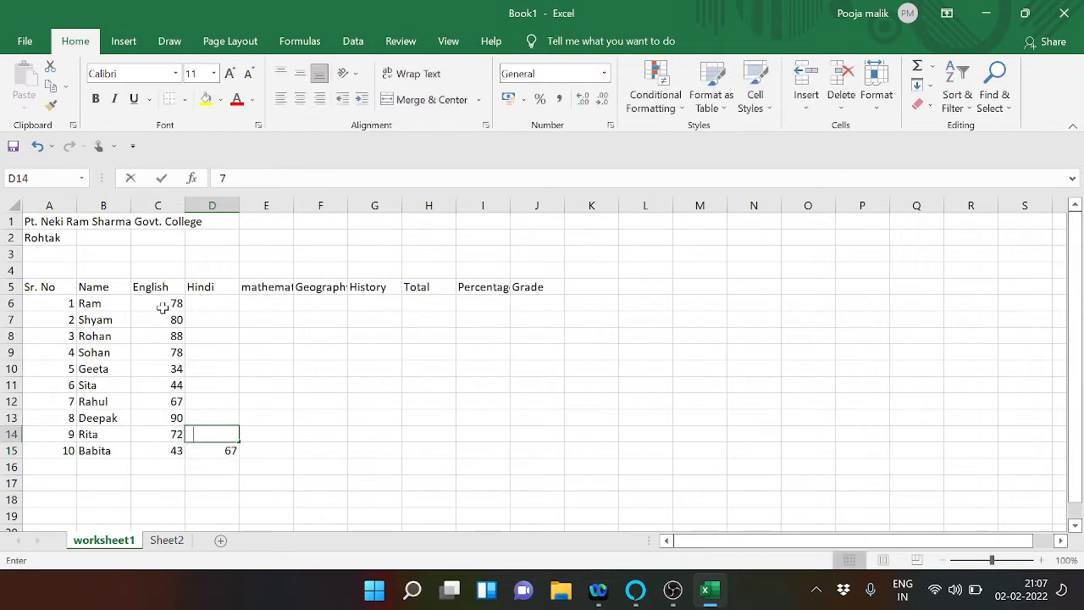
key("shift+Return")
type("89")
key("shift+Return")
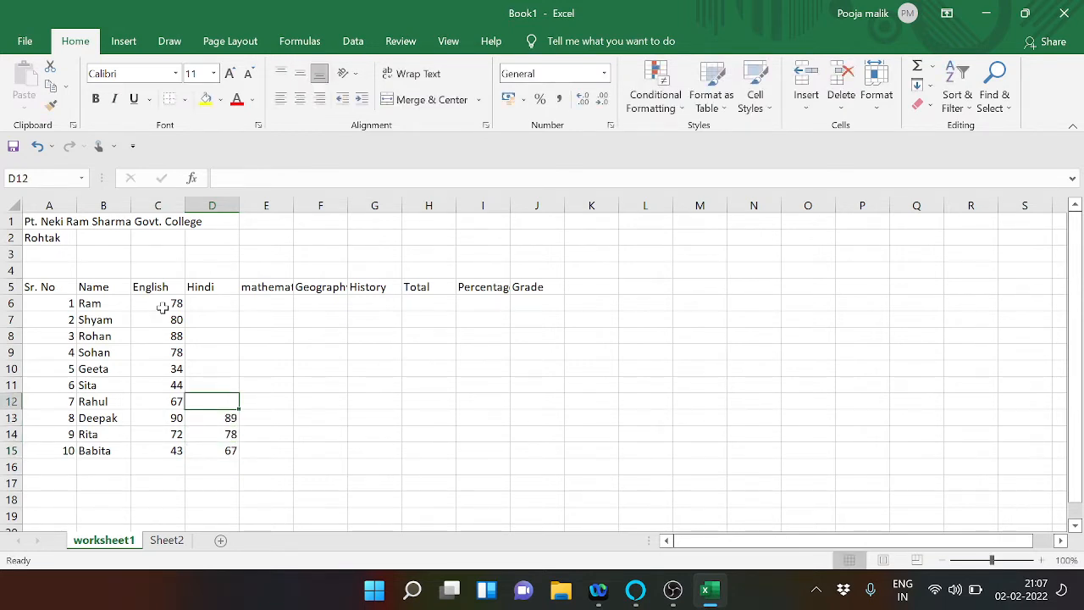
Enter the Hindi marks 58 in D12 and 43 in D11, and select cell D10.
type("58")
key("shift+Return")
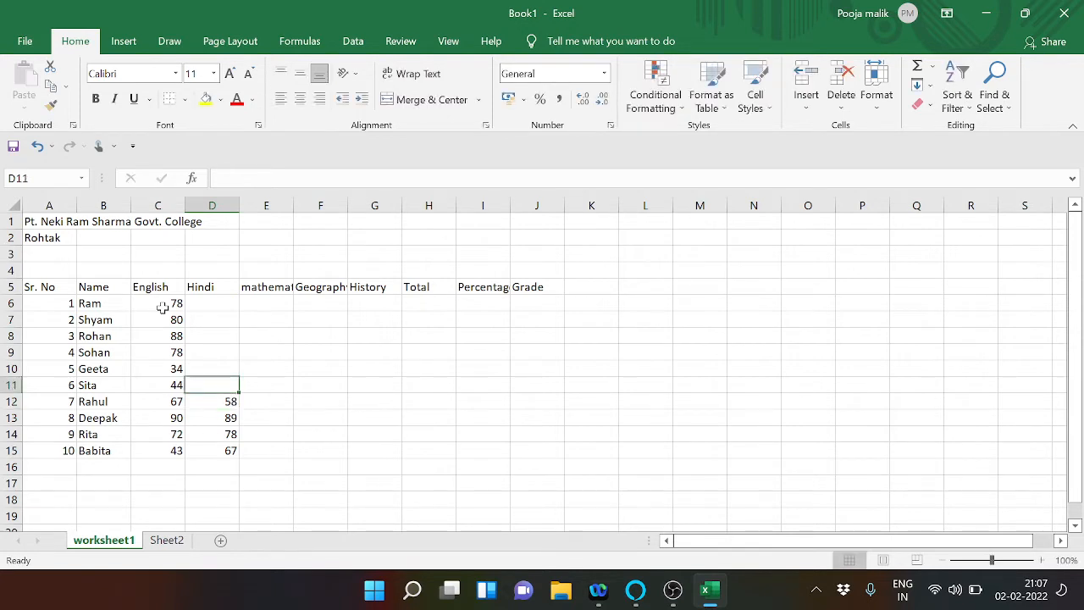
type("43")
key("Return")
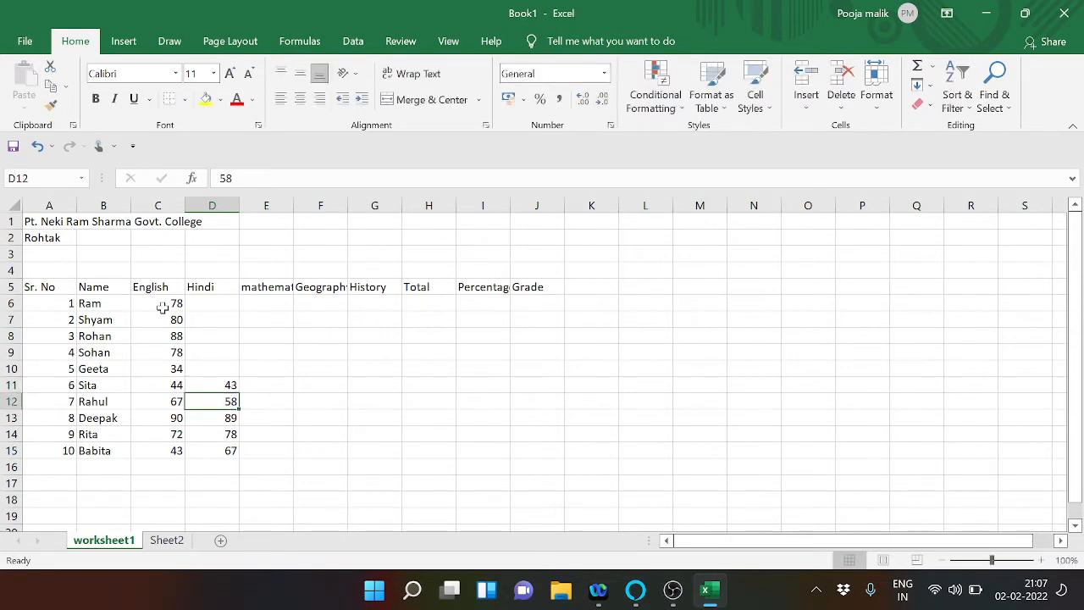
key("Up")
key("Up")
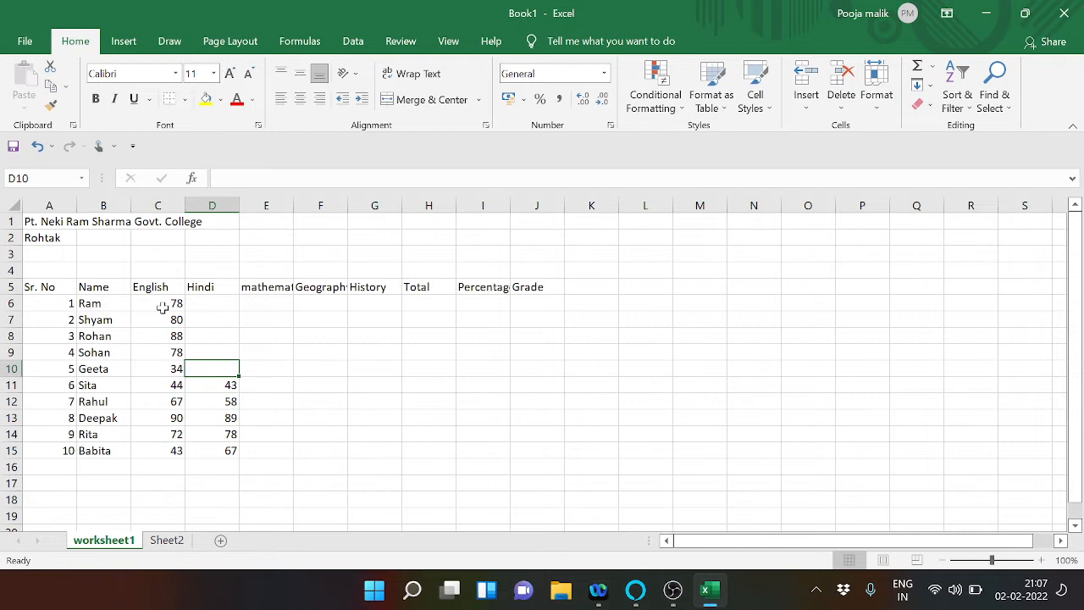
Enter the Hindi marks 67 in D10 and 32 in D9, and select cell D8.
type("67")
key("shift+Return")
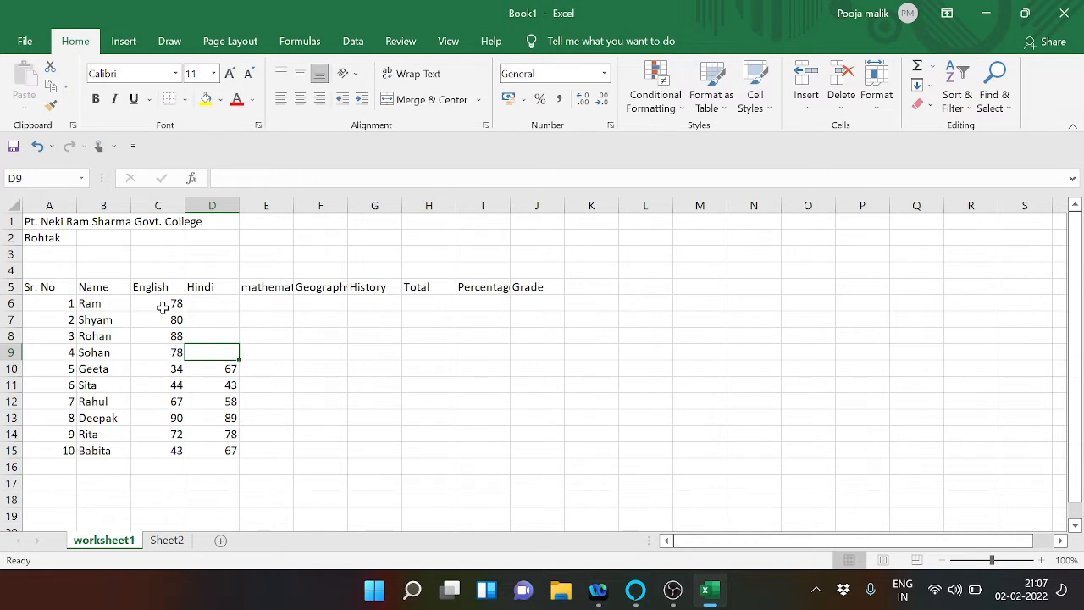
type("32")
key("Return")
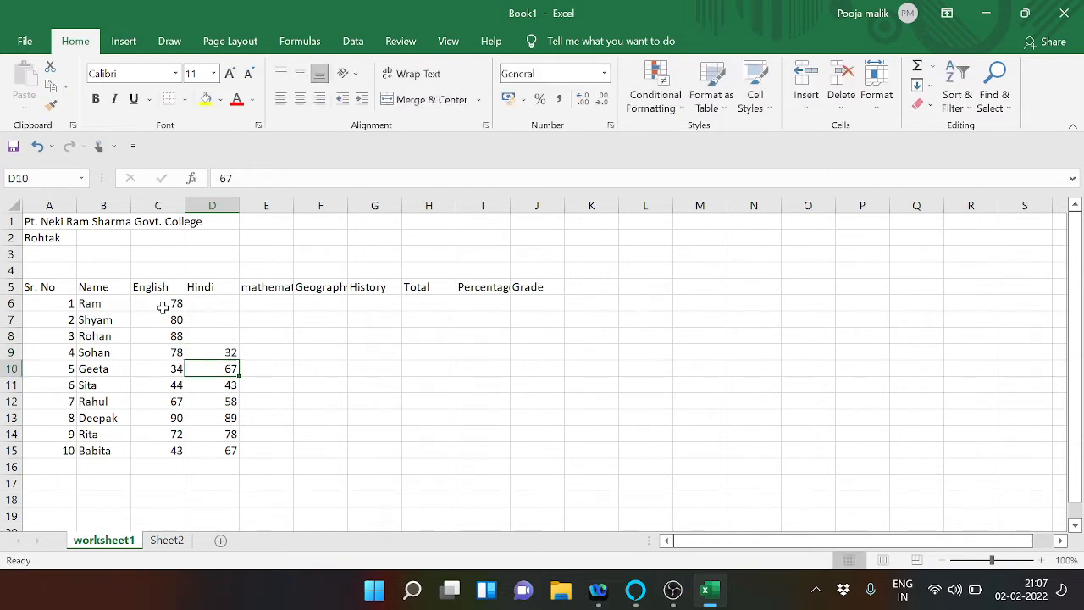
key("Up")
key("Up")
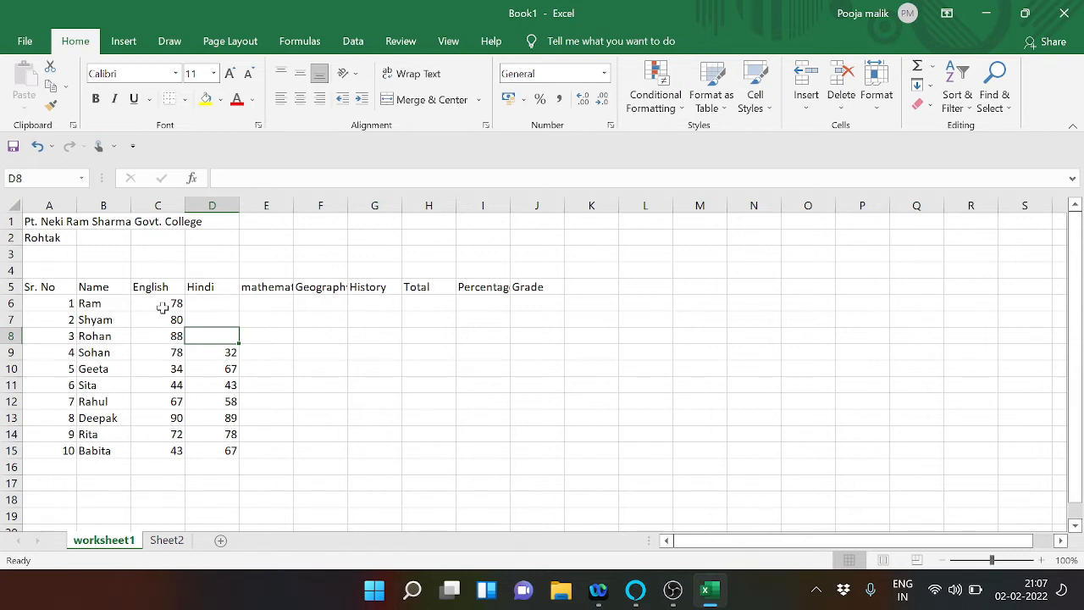
Complete the Hindi column upward with the marks 55 in D8, 66 in D7 and 88 in D6.
type("55")
key("Up")
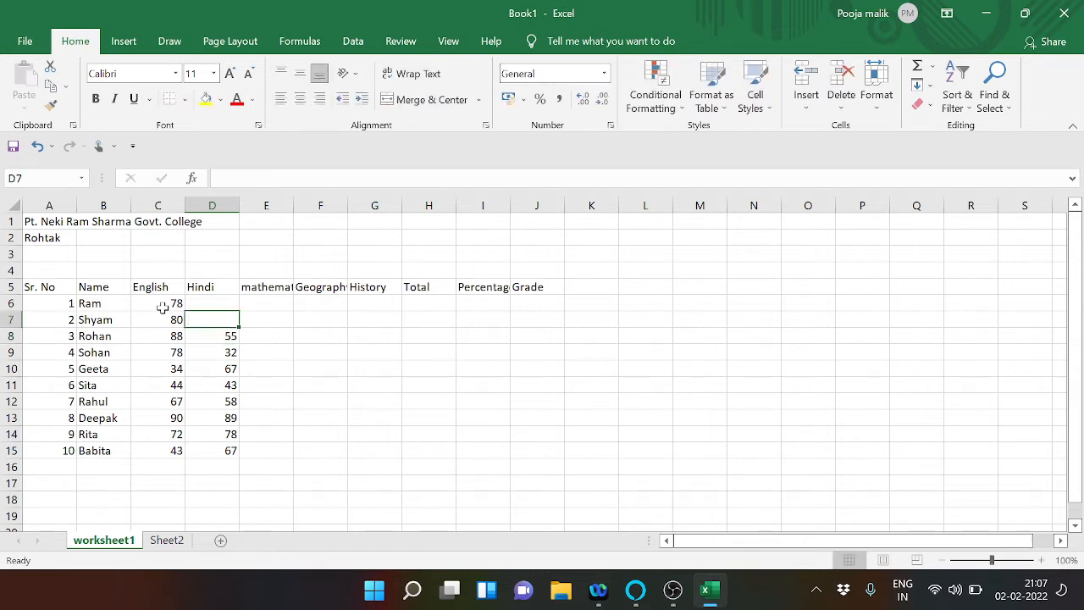
type("66")
key("Up")
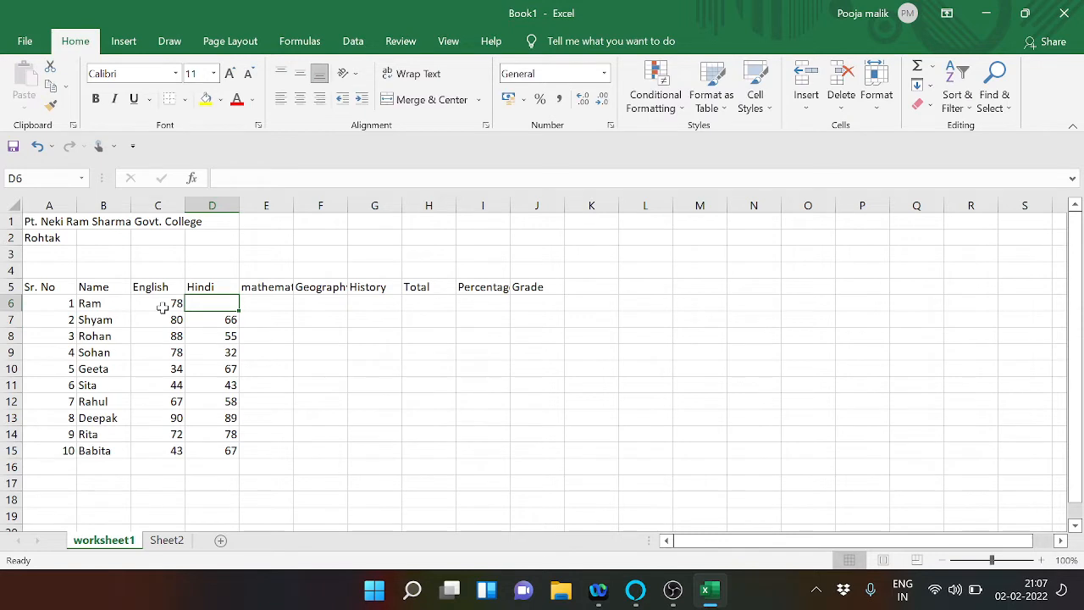
type("88")
key("Up")
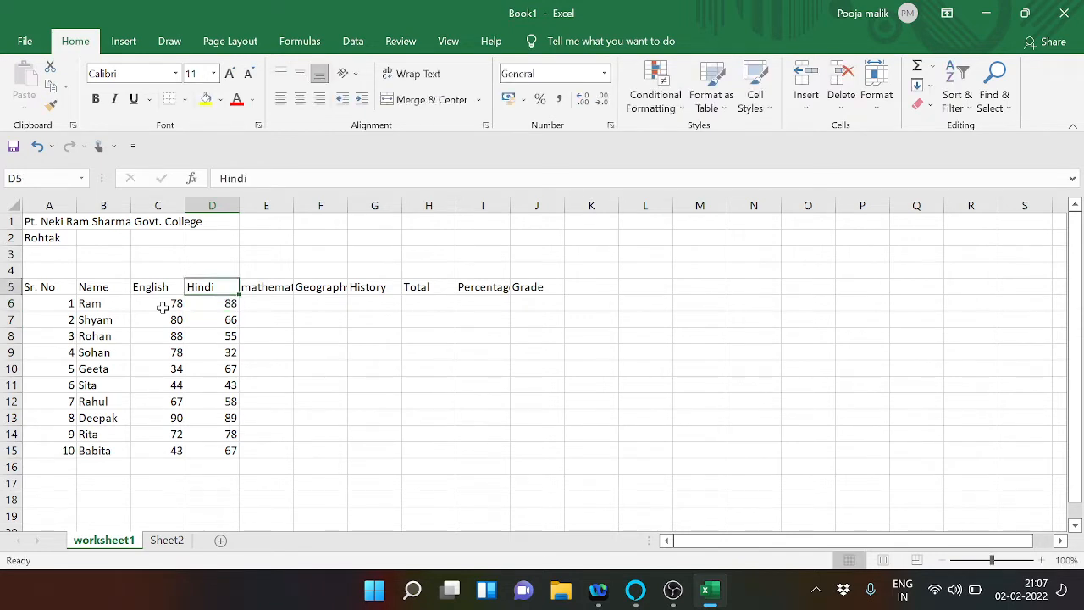
Enter the mathematics marks 34, 45 and 56 for students 1 to 3 in cells E6 to E8.
key("Right")
key("Down")
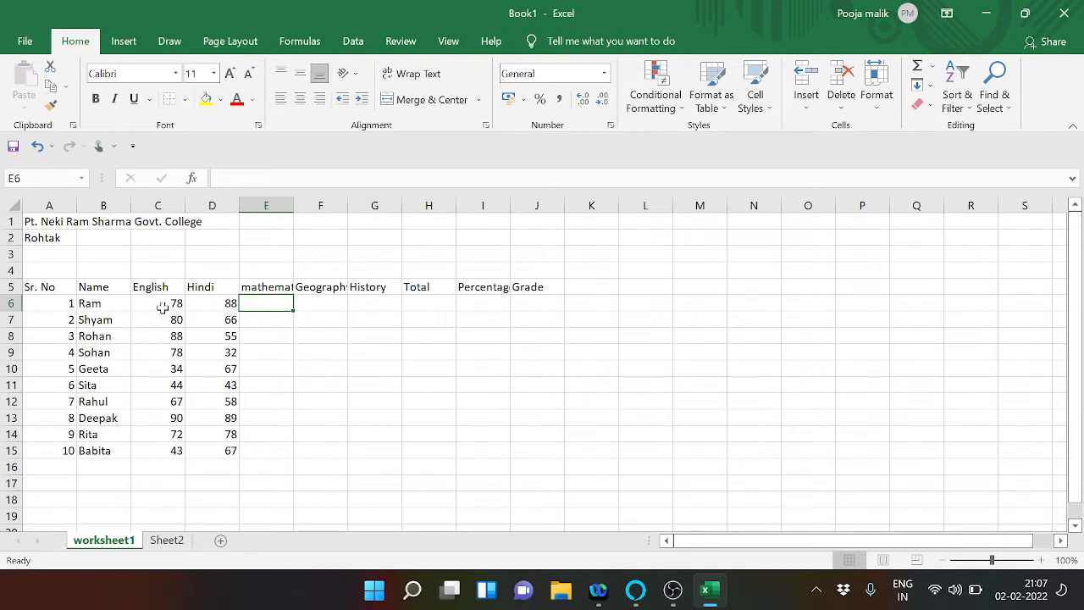
type("34")
key("Return")
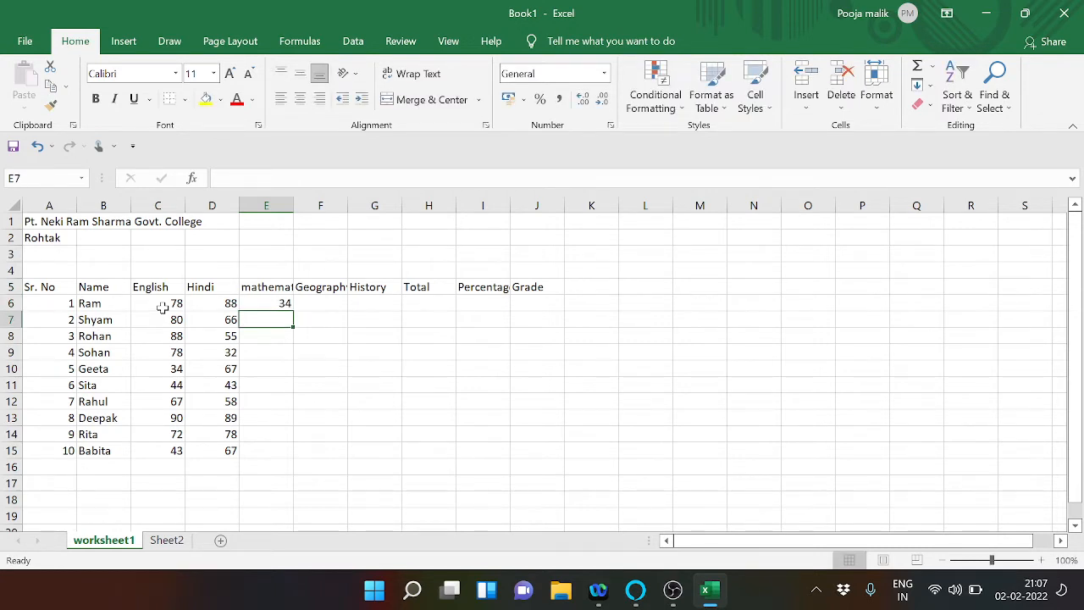
type("45")
key("Return")
type("56")
key("Return")
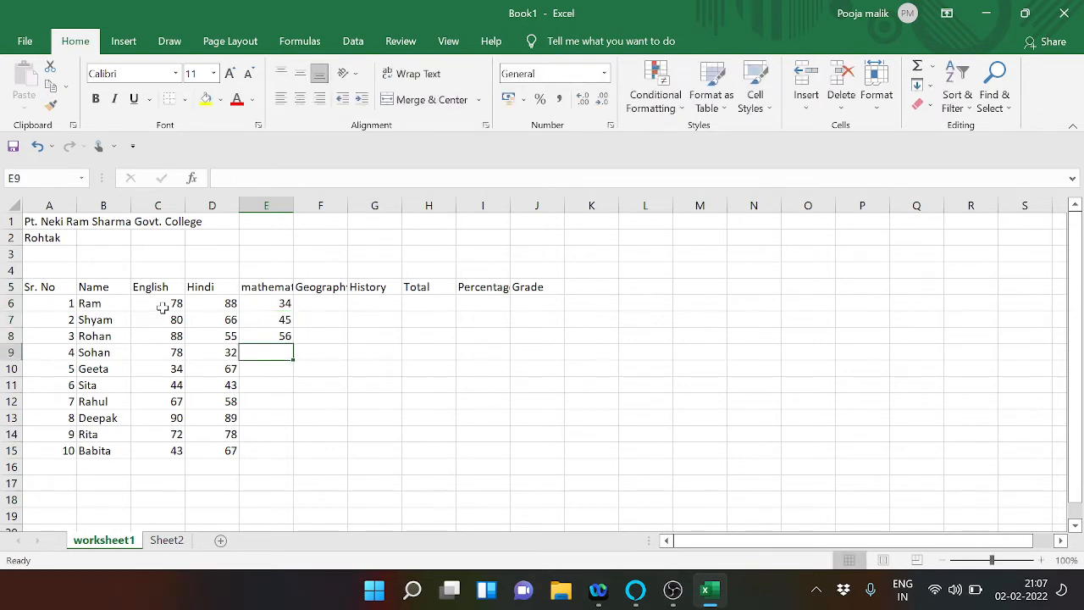
Enter the mathematics marks 67, 78, 89 and 90 for students 4 to 7 in cells E9 to E12.
type("67")
key("Return")
type("78")
key("Return")
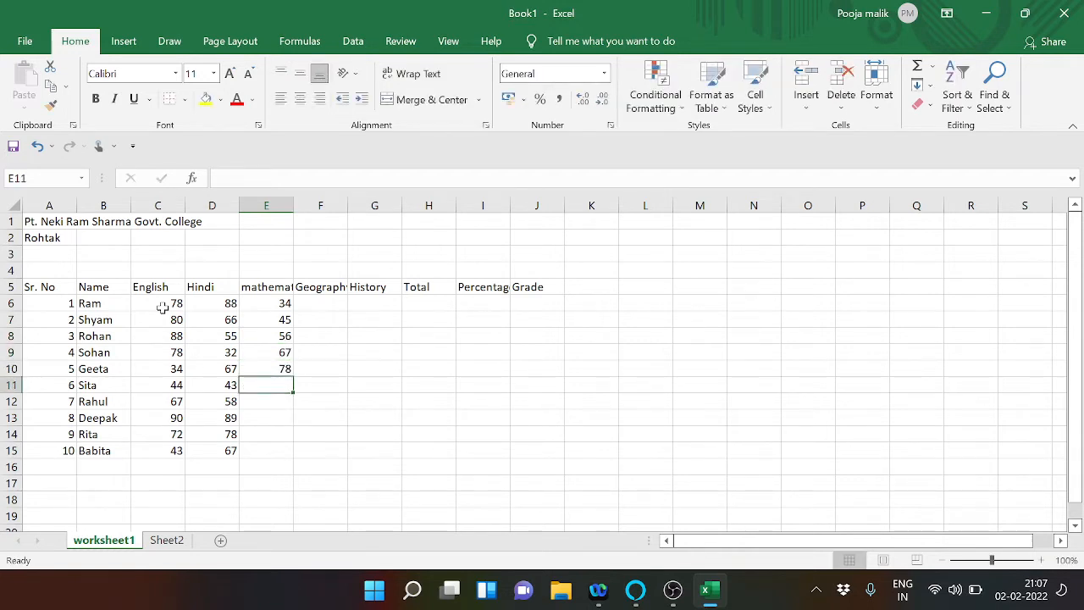
type("89")
key("Return")
type("90")
key("Return")
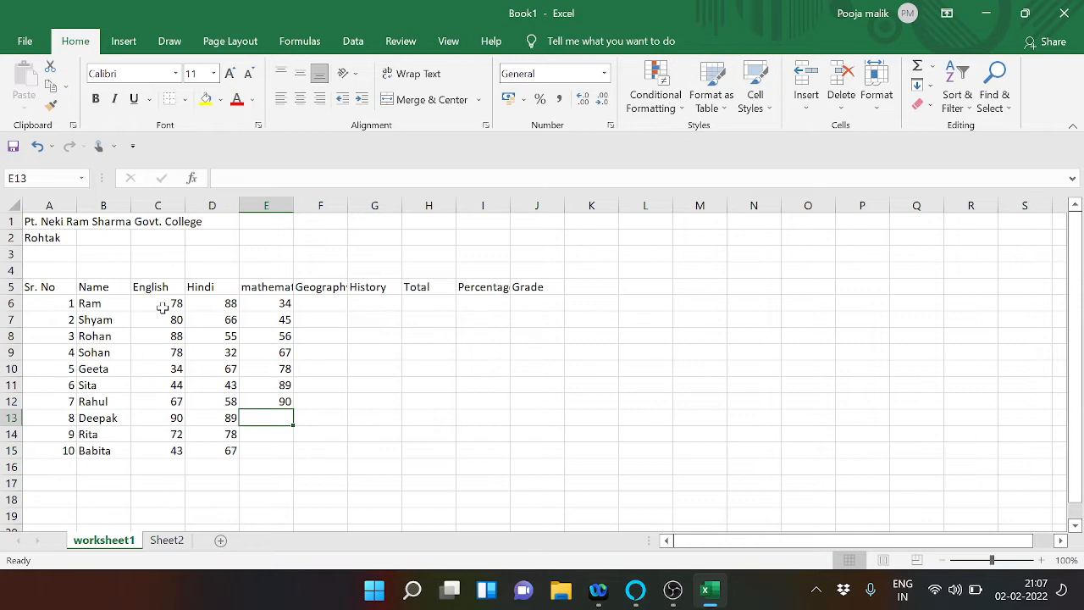
Complete the mathematics column with the marks 65, 76 and 87 in cells E13 to E15.
type("65")
key("Return")
type("76")
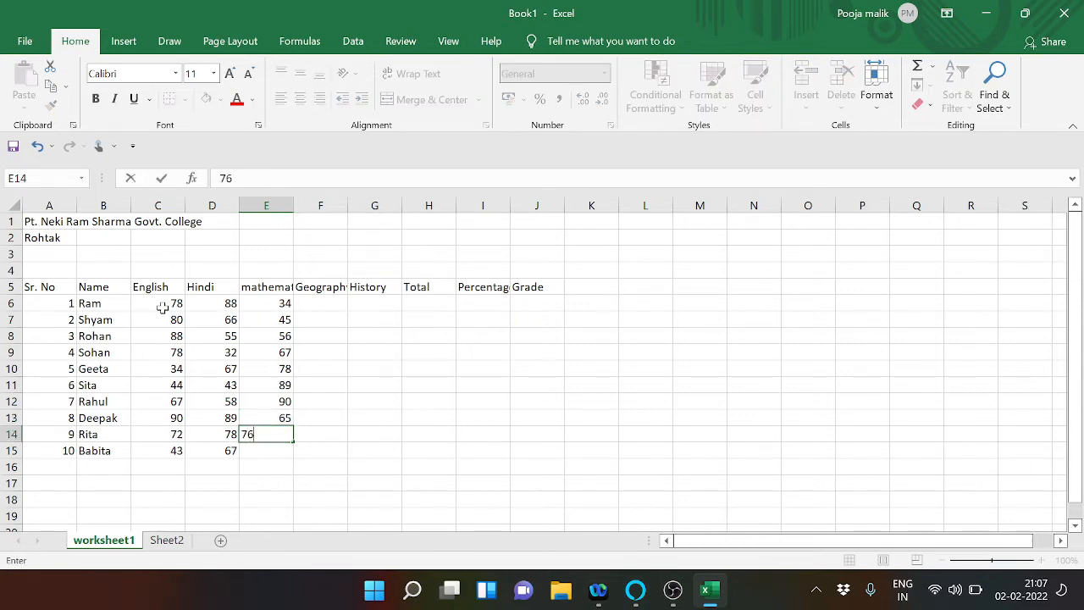
key("Return")
type("87")
key("Return")
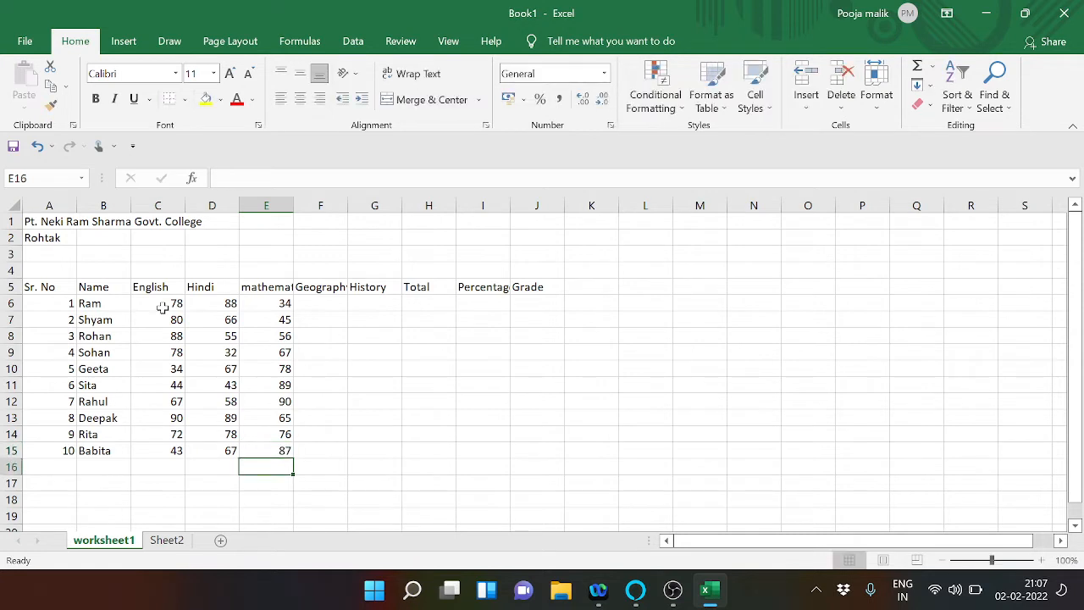
Enter 32 as the last student's Geography mark in F15, and put 54 in F16 and 4365 in F17.
key("Right")
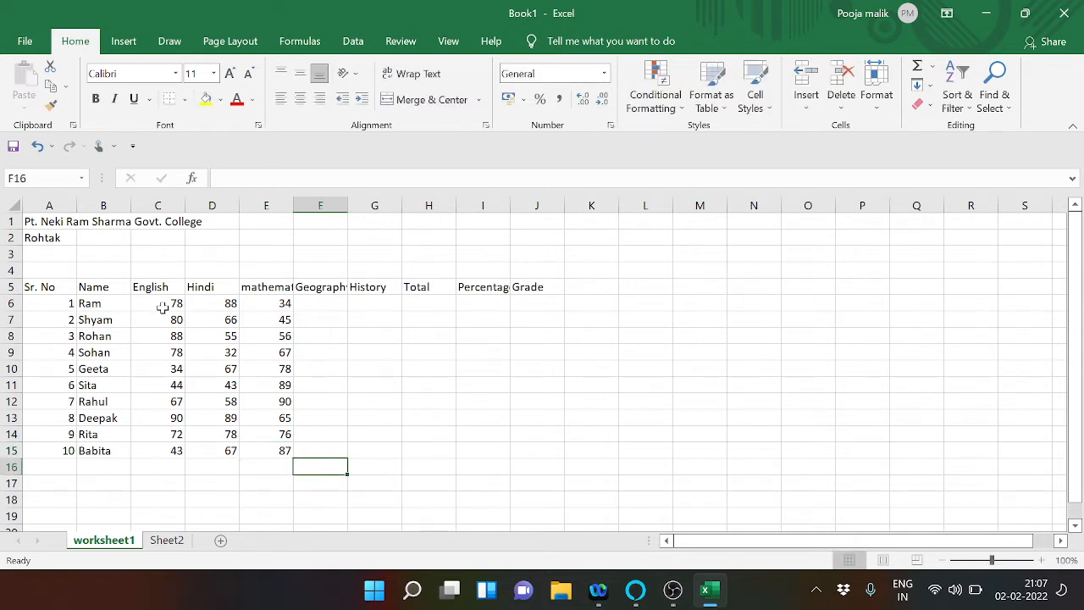
key("Up")
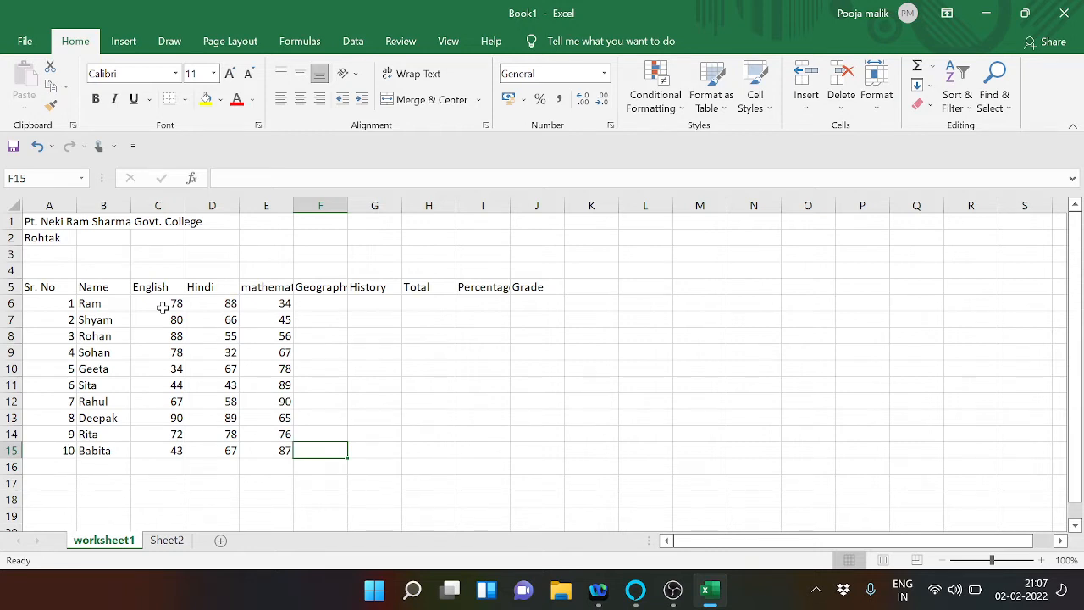
type("32")
key("Return")
type("54")
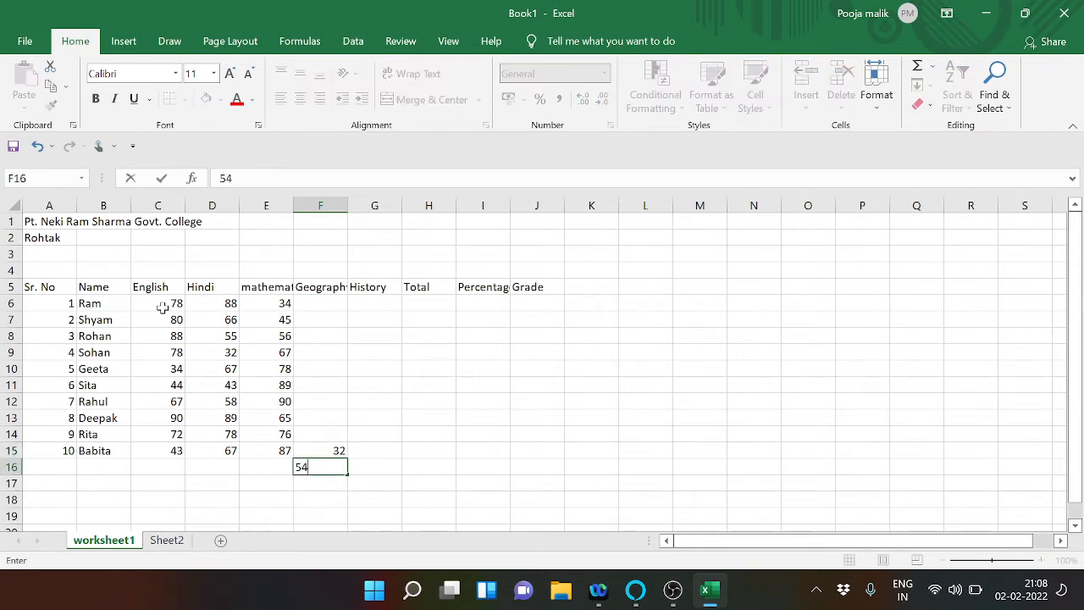
key("Return")
type("4365")
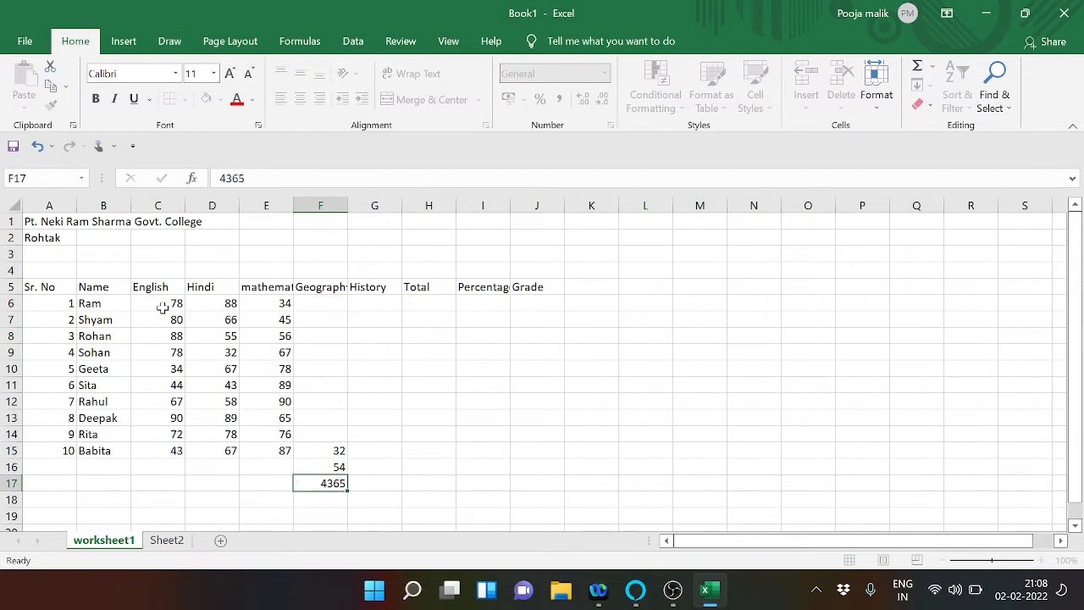
key("Return")
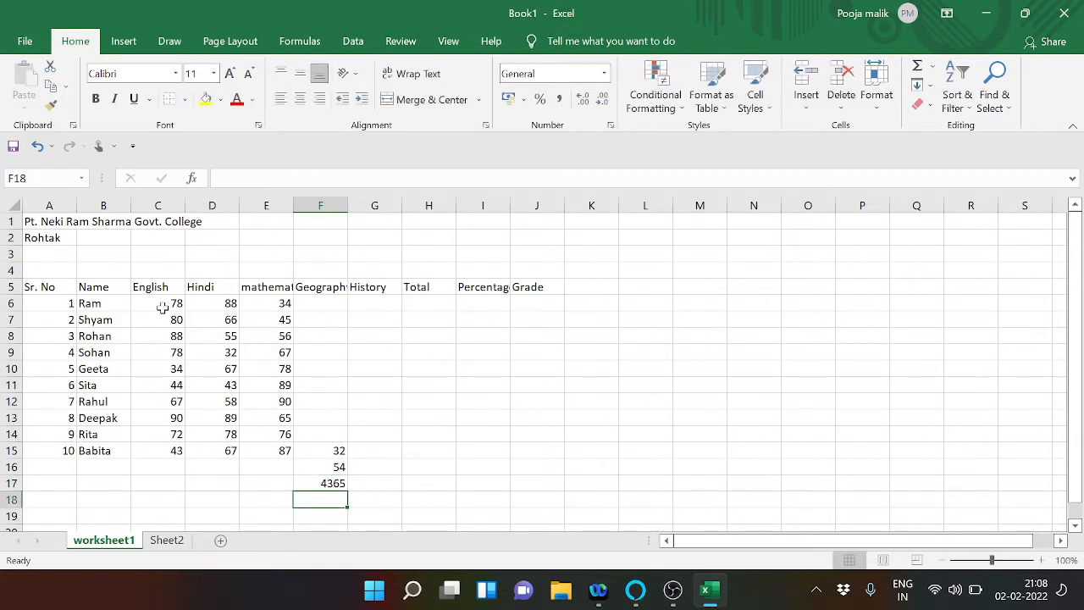
Clear the stray values from F17 and F16 below the Geography column.
key("Up")
key("BackSpace")
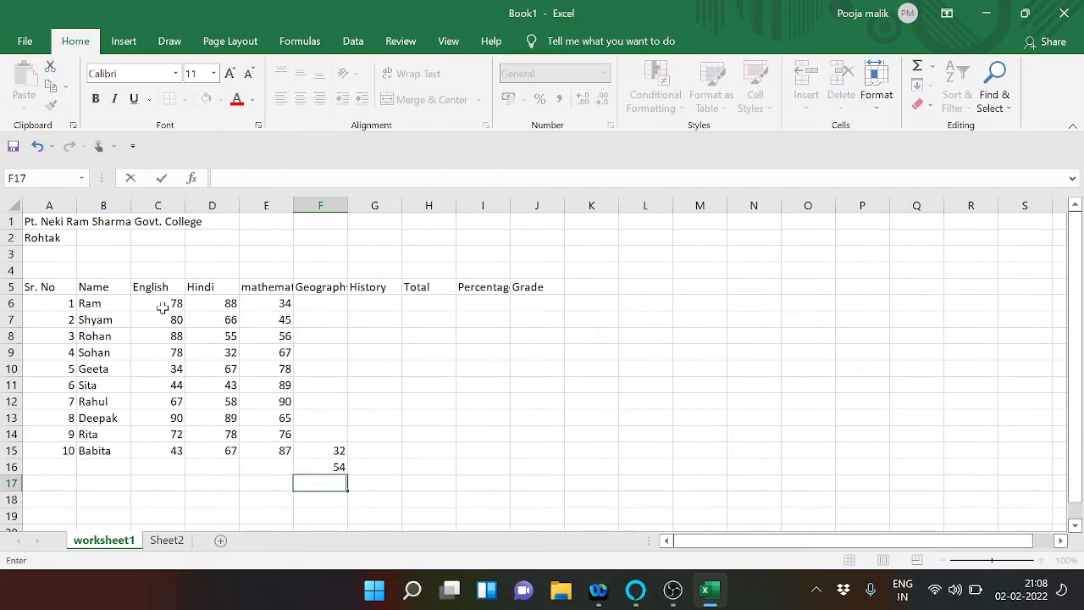
key("Up")
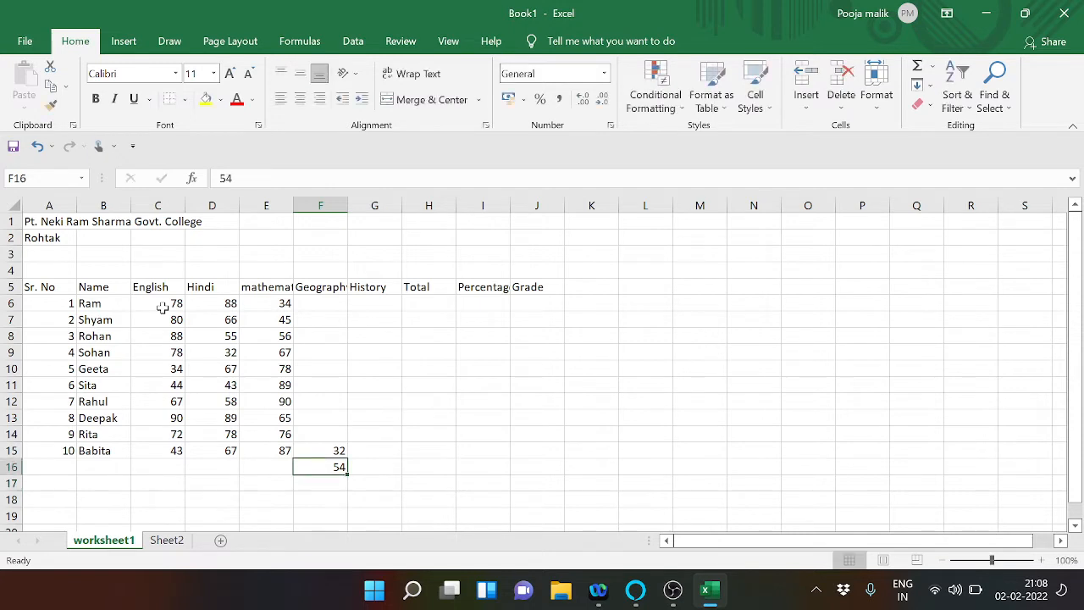
key("BackSpace")
key("Up")
Enter the Geography marks 67, 54 and 43 for students 9, 8 and 7 in F14, F13 and F12, working upwards.
key("Up")
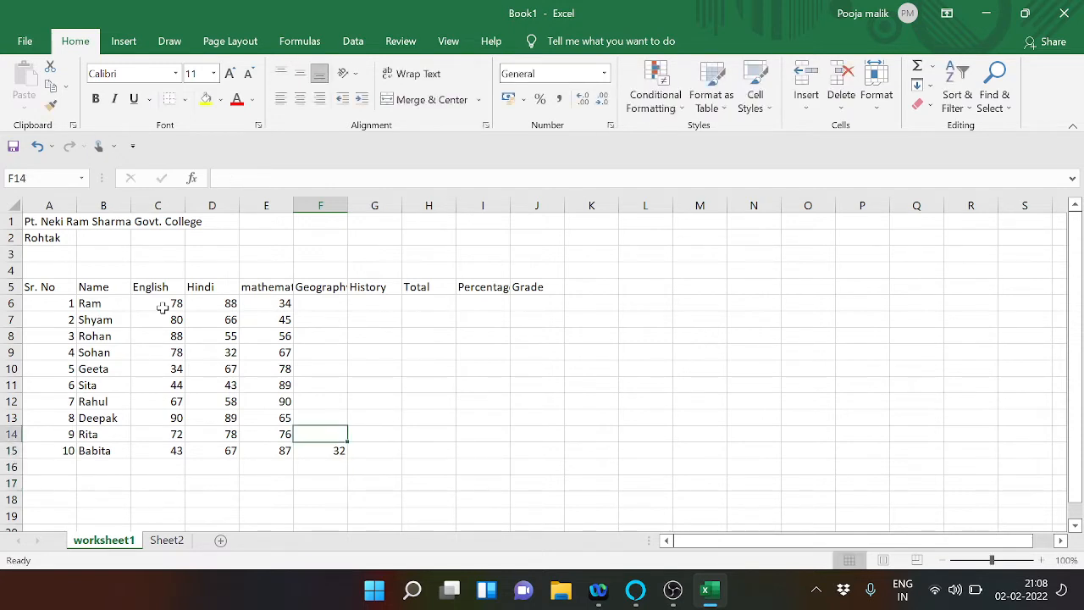
type("67")
key("Up")
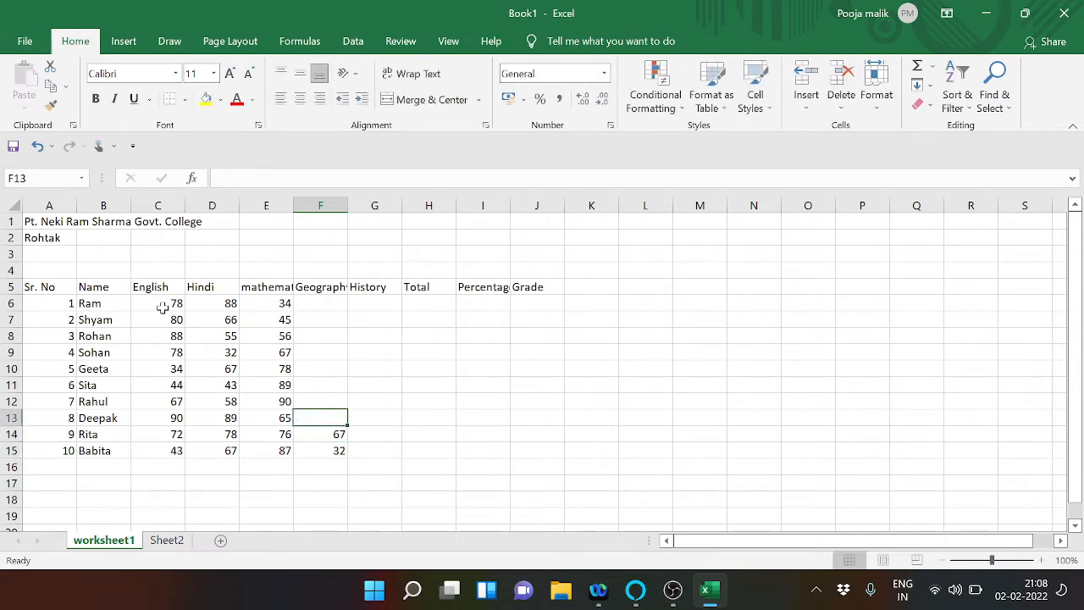
type("54")
key("Up")
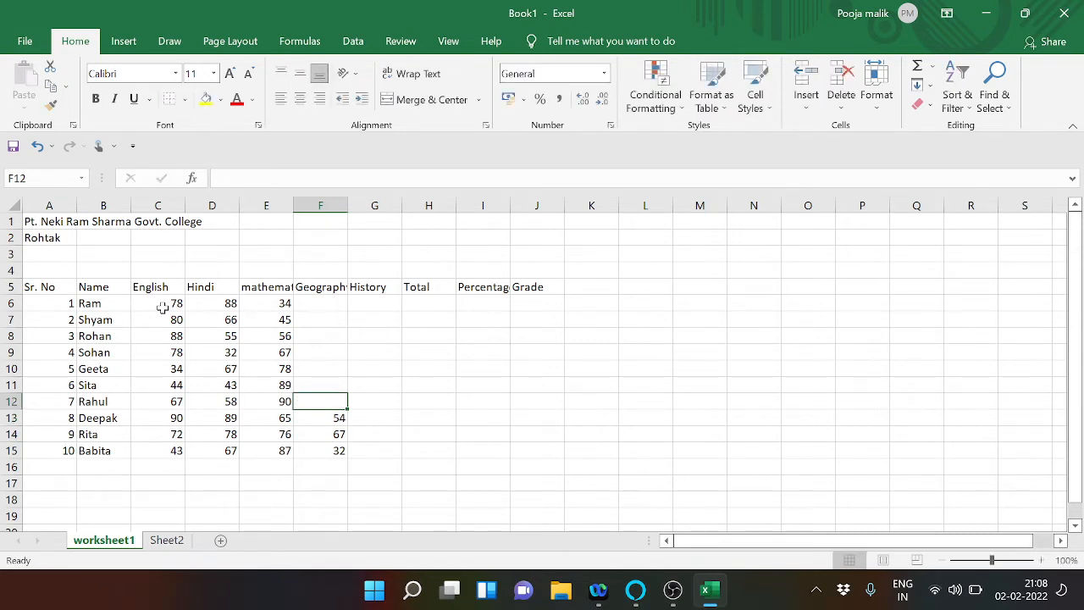
type("43")
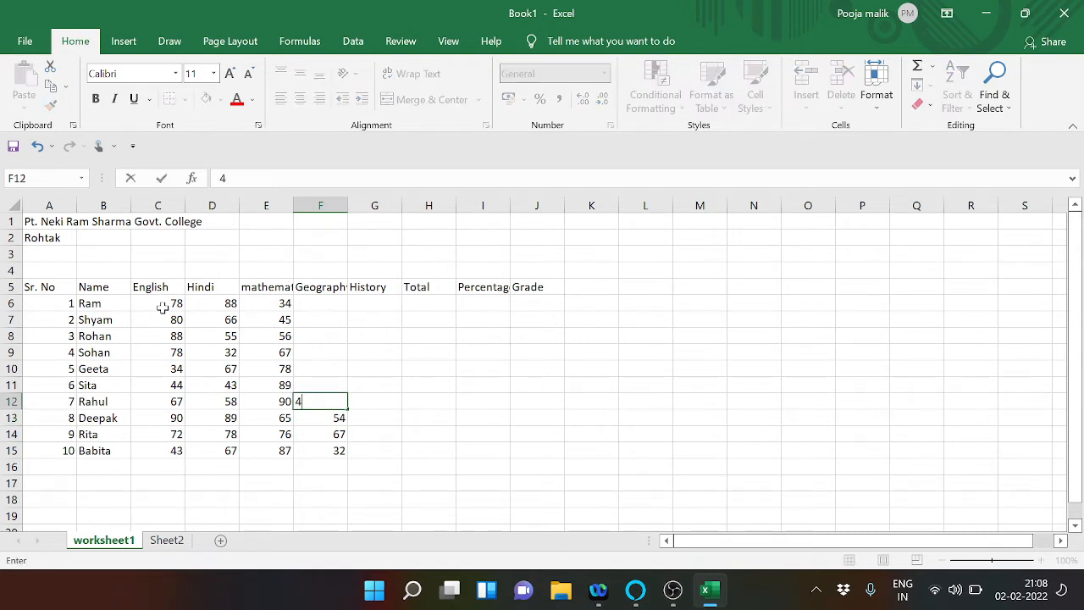
key("Up")
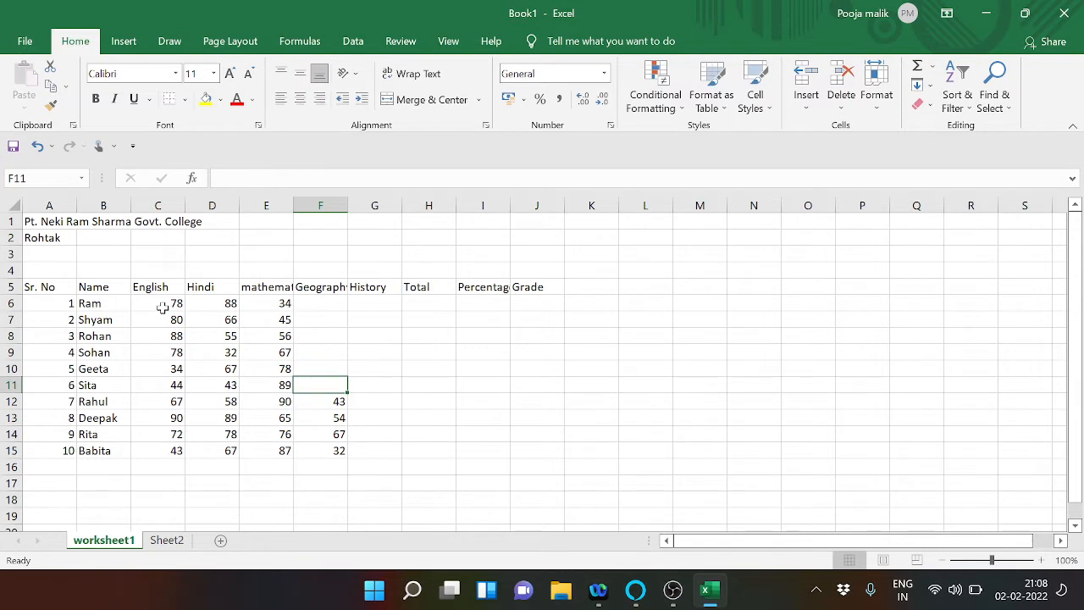
Enter the Geography marks 32 in F11 and 67 in F10 for students 6 and 5.
type("32")
key("Return")
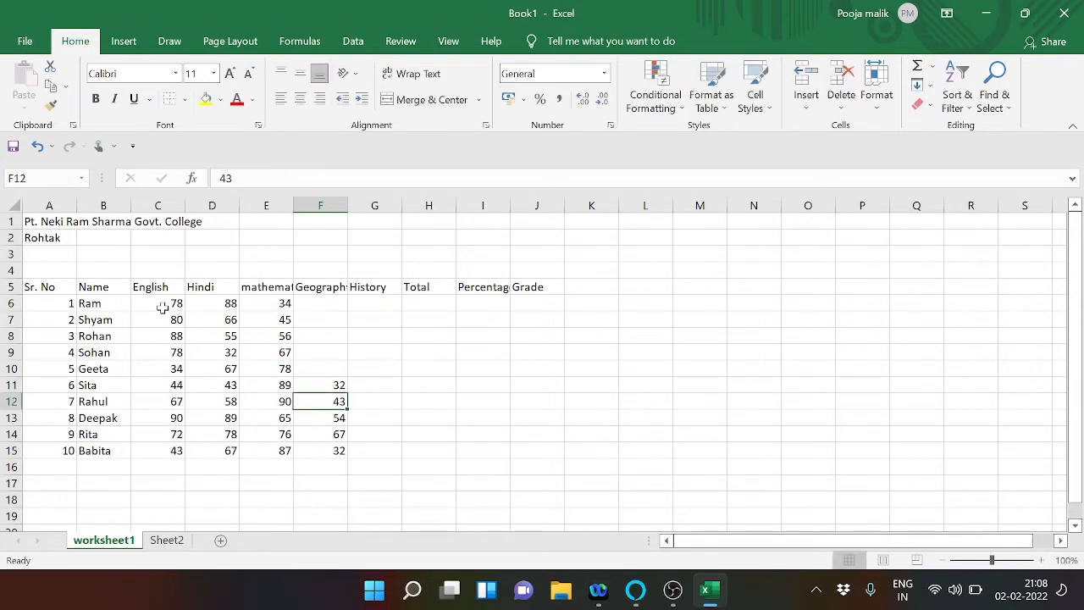
key("Up")
key("Up")
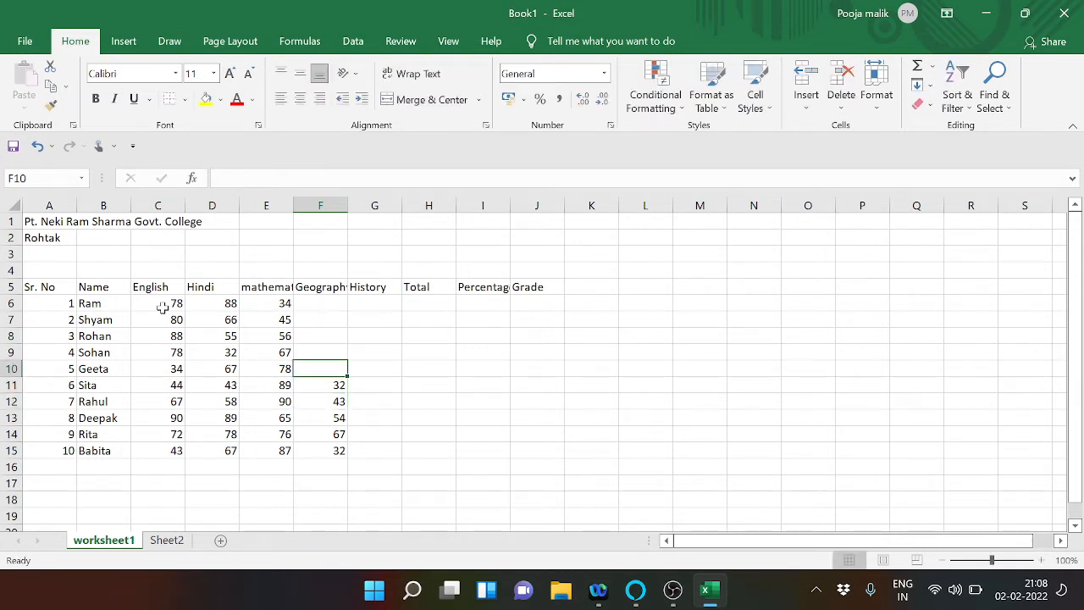
type("67")
key("Up")
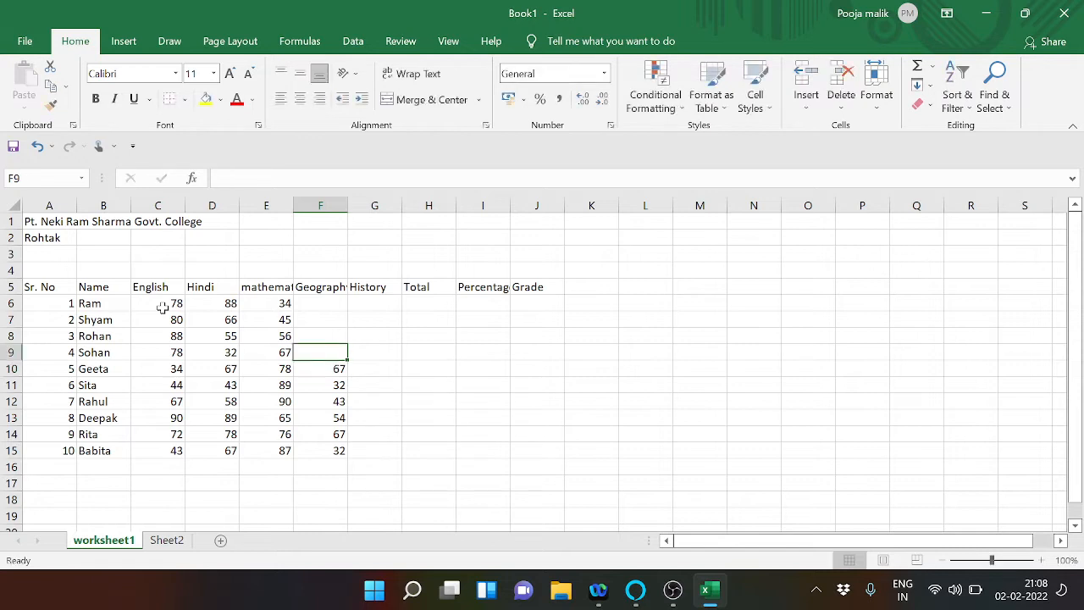
Complete the Geography column upwards with the marks 88, 90, 93 and 54 in cells F9 to F6.
type("88")
key("Up")
type("90")
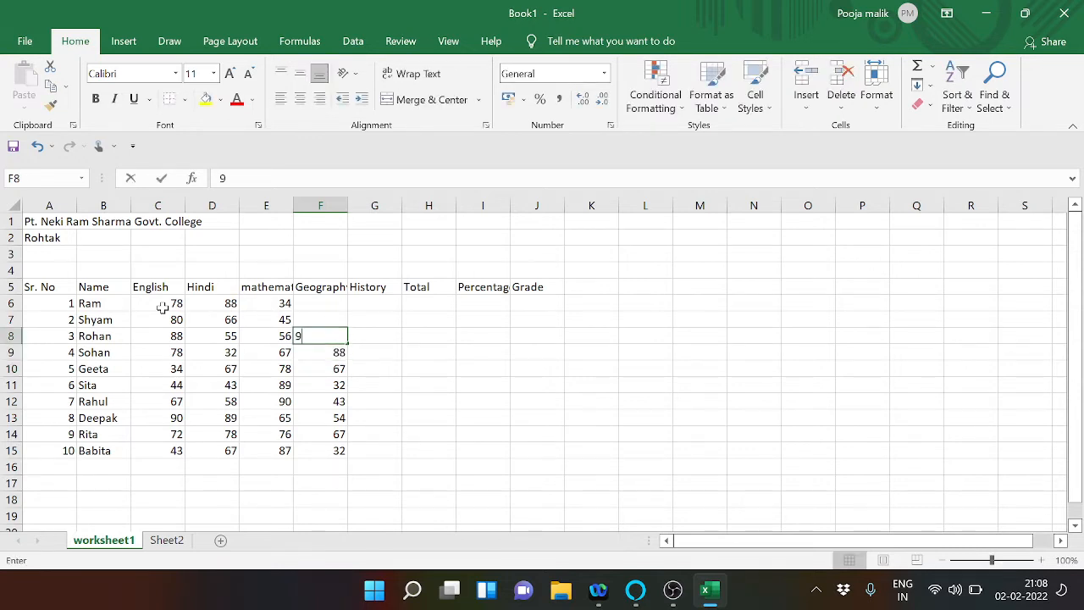
key("Up")
type("93")
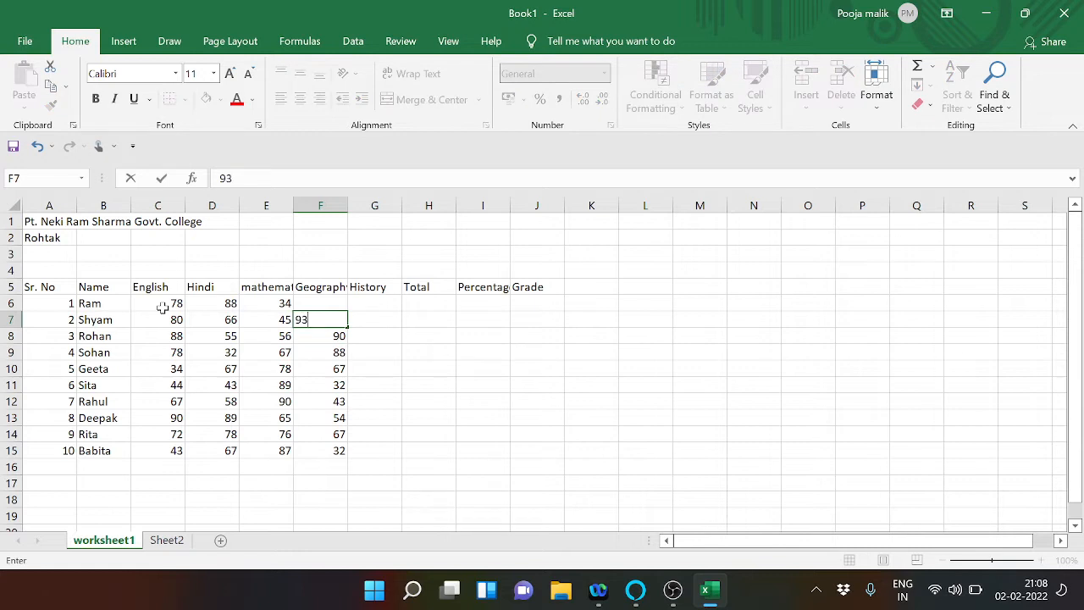
key("Up")
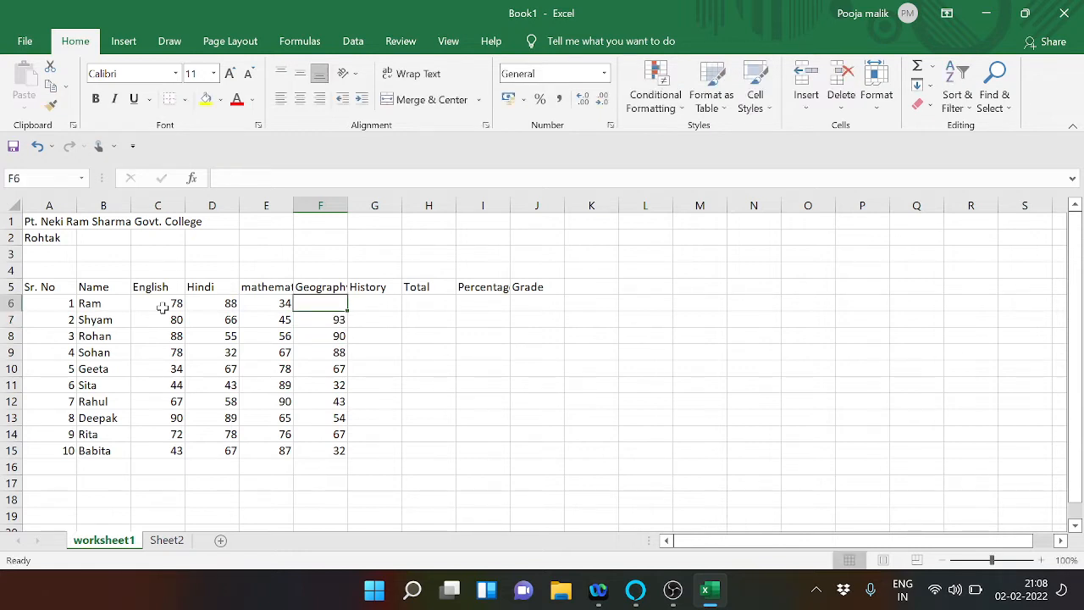
type("54")
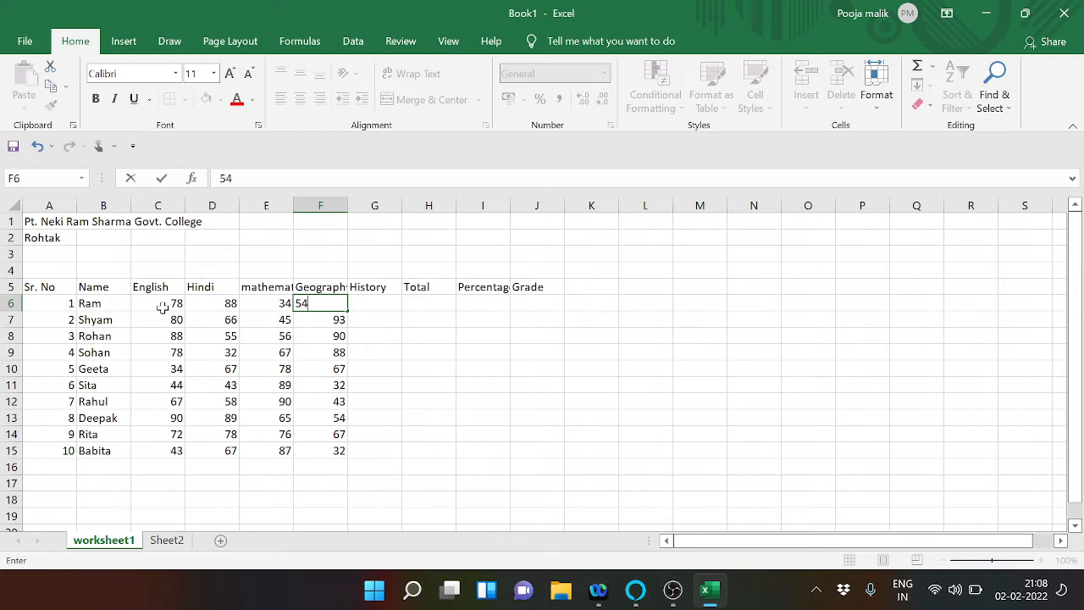
key("Tab")
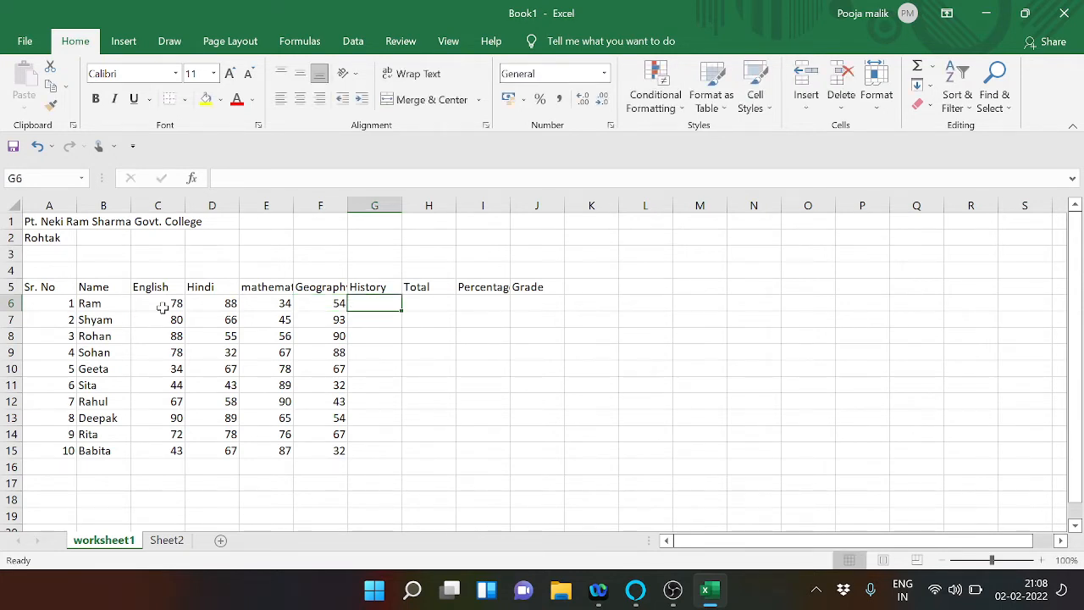
Enter the History marks 56, 89, 67 and 45 for students 1 to 4 in cells G6 to G9.
type("56")
key("Return")
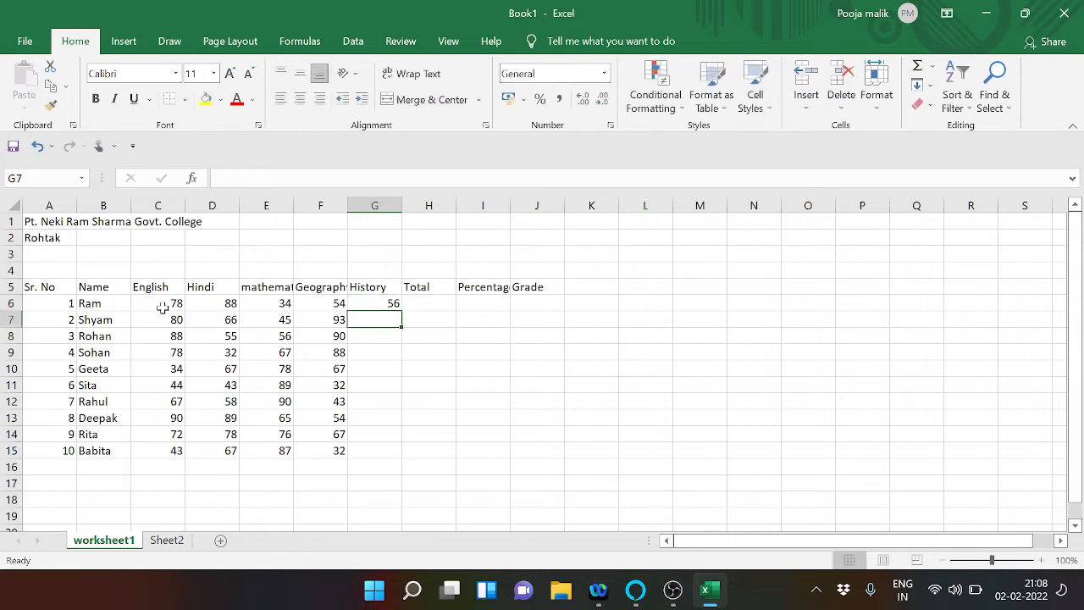
type("89")
key("Return")
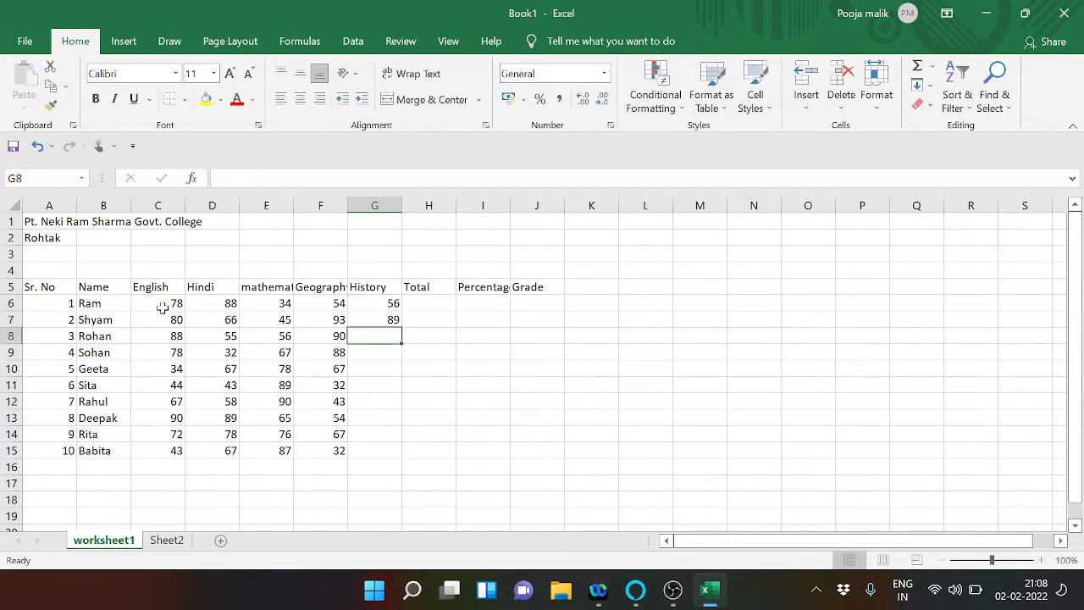
type("67")
key("Return")
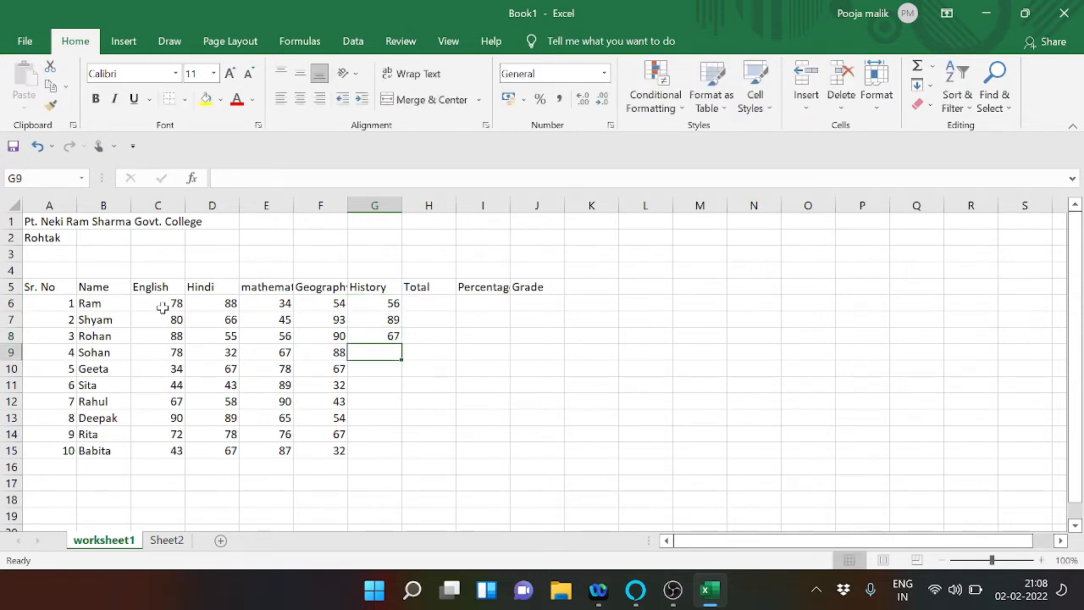
type("45")
key("Return")
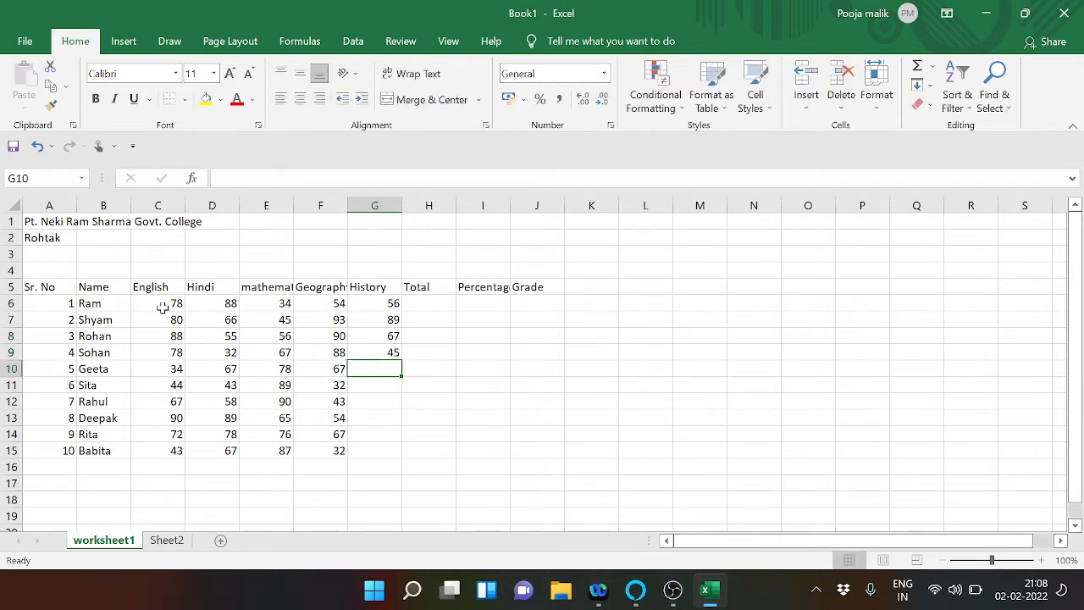
Enter the History marks 23, 90 and 94 for students 5 to 7 in cells G10 to G12.
type("23")
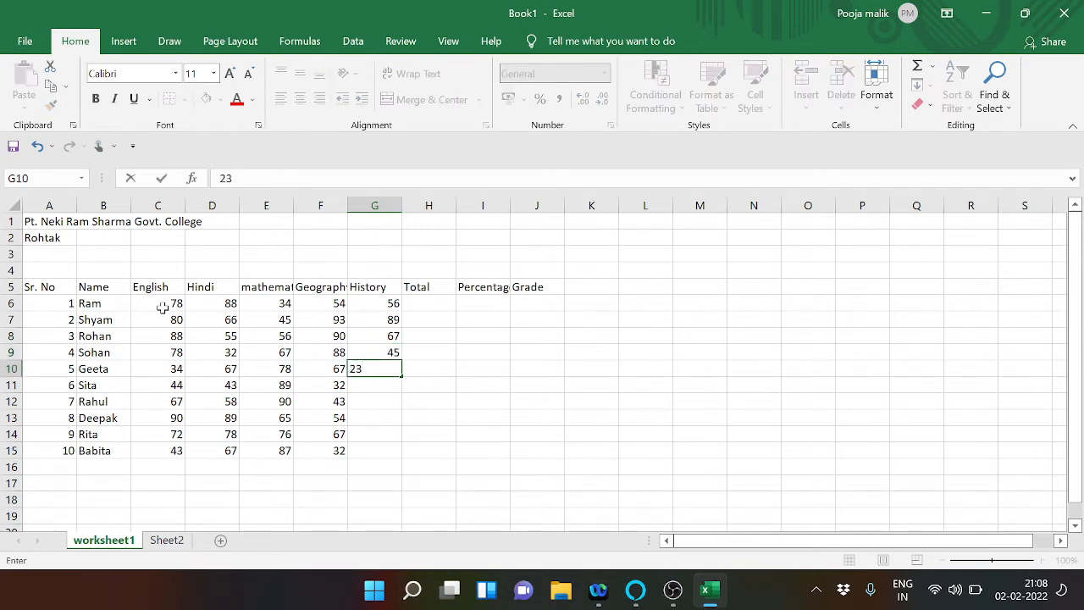
key("Return")
type("90")
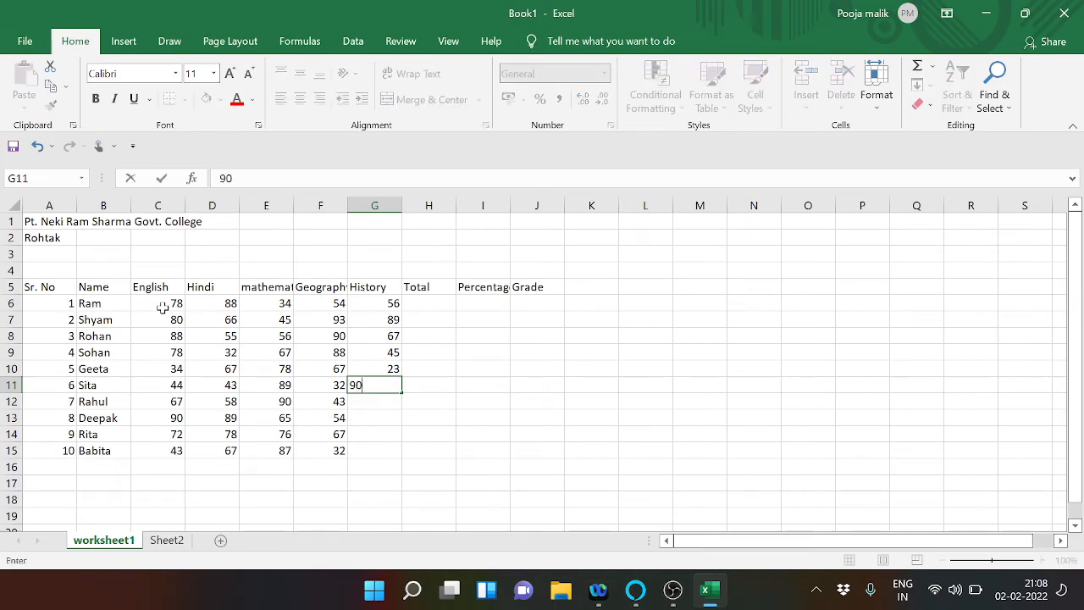
key("Return")
type("9")
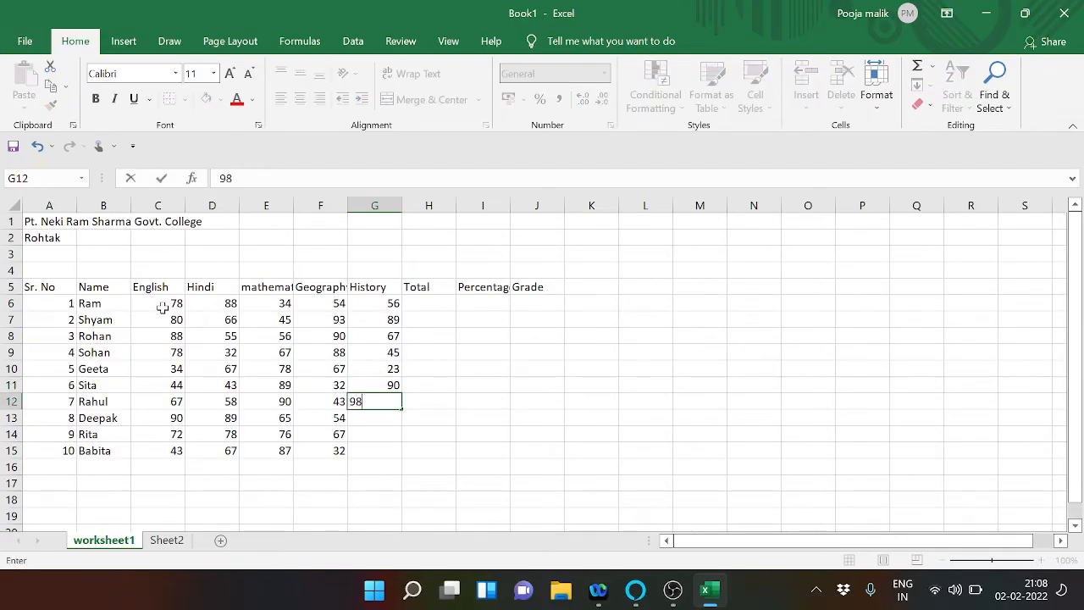
type("4")
key("Return")
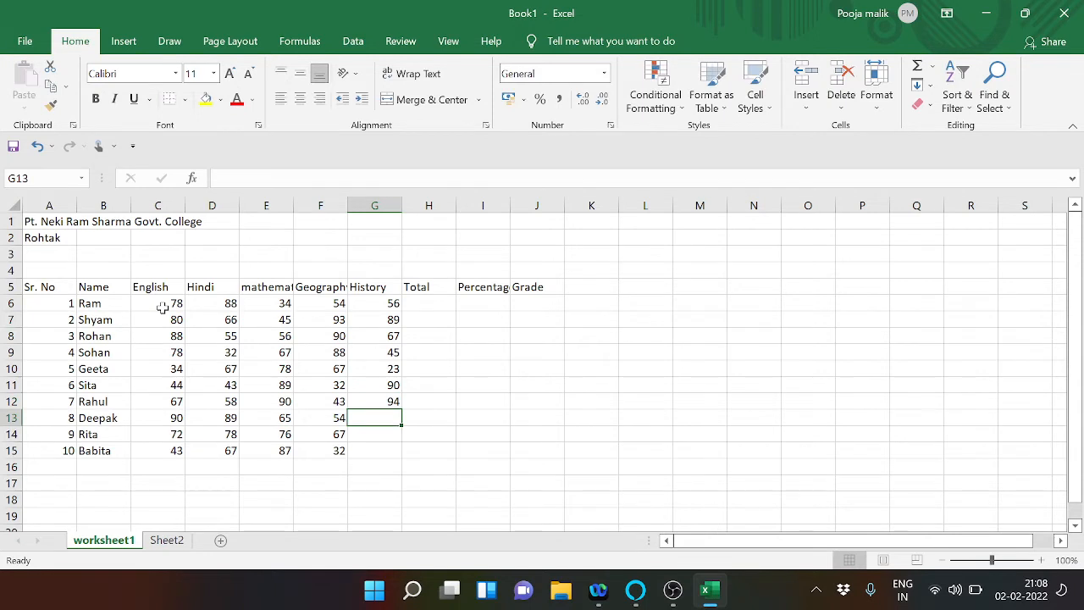
Complete the History column with the marks 44, 66 and 88 in cells G13 to G15.
type("44")
key("Return")
type("66")
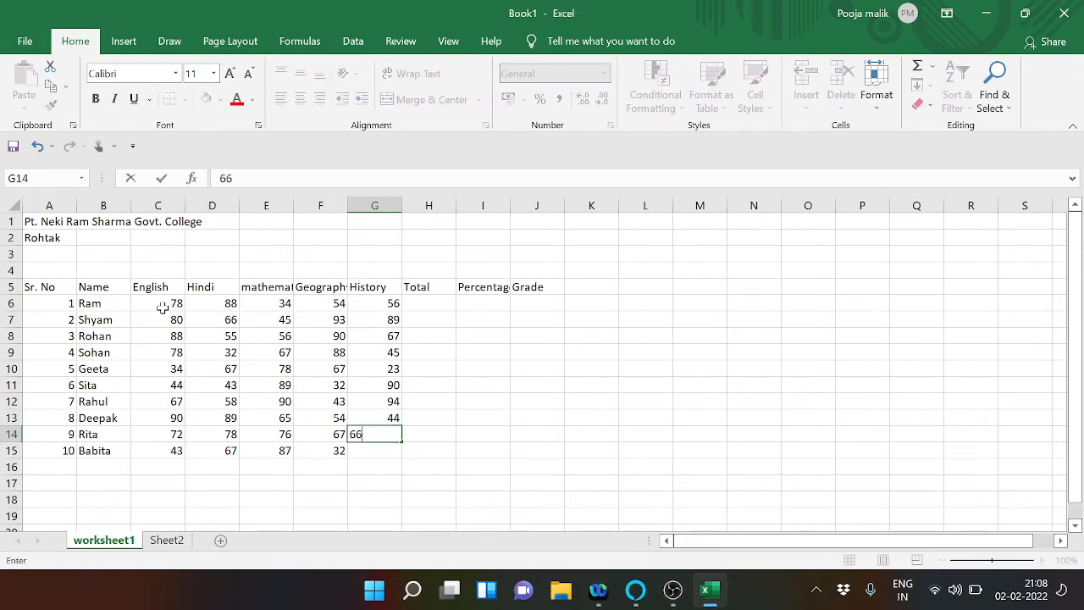
key("Return")
type("88")
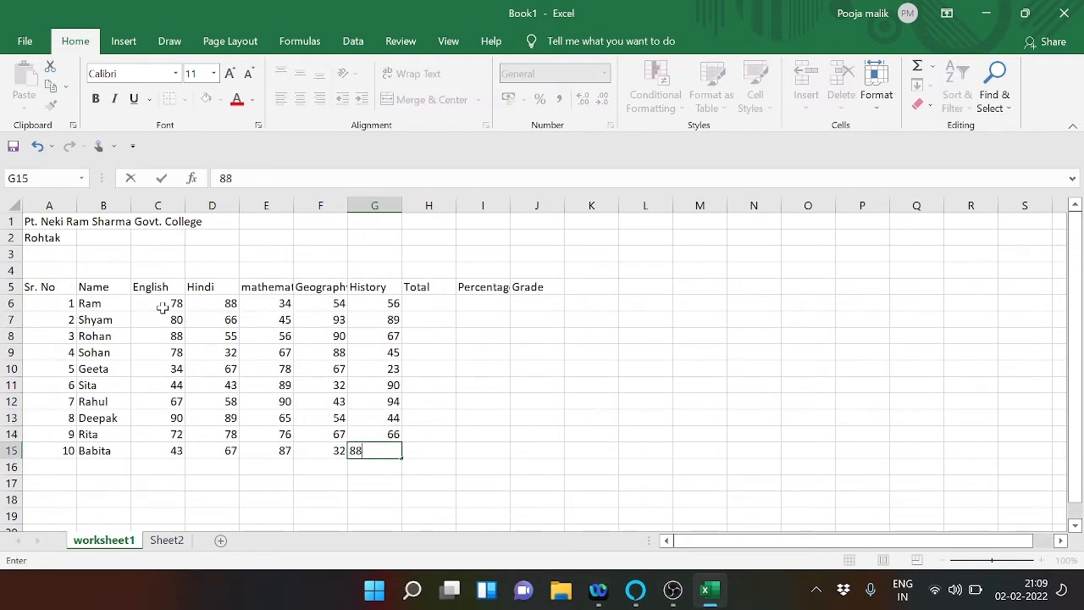
key("Tab")
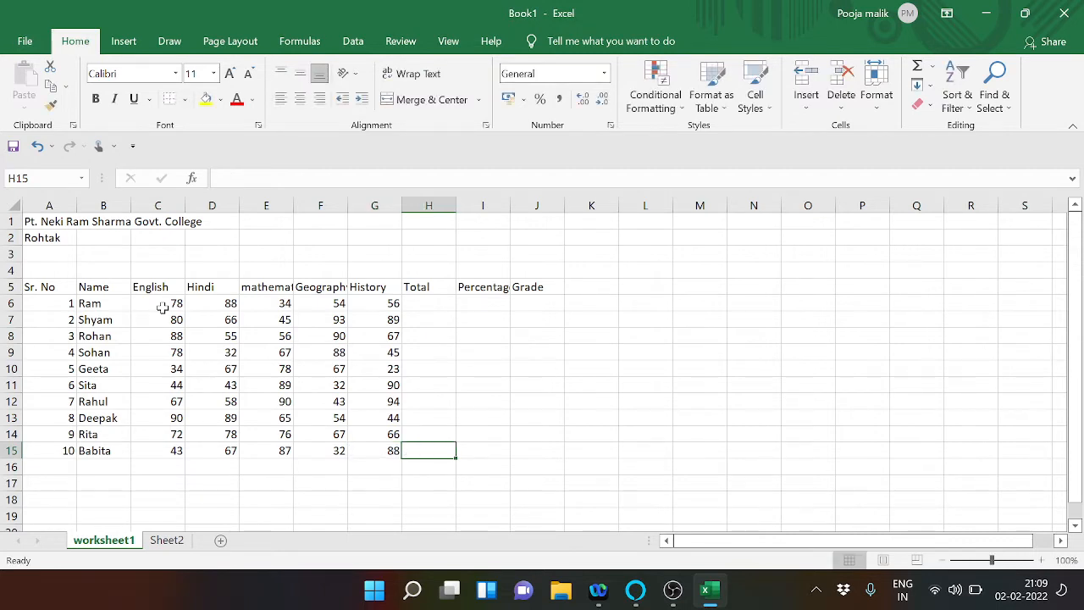
key("Up")
key("Up")
key("Up")
key("Up")
key("Up")
key("Up")
key("Up")
key("Up")
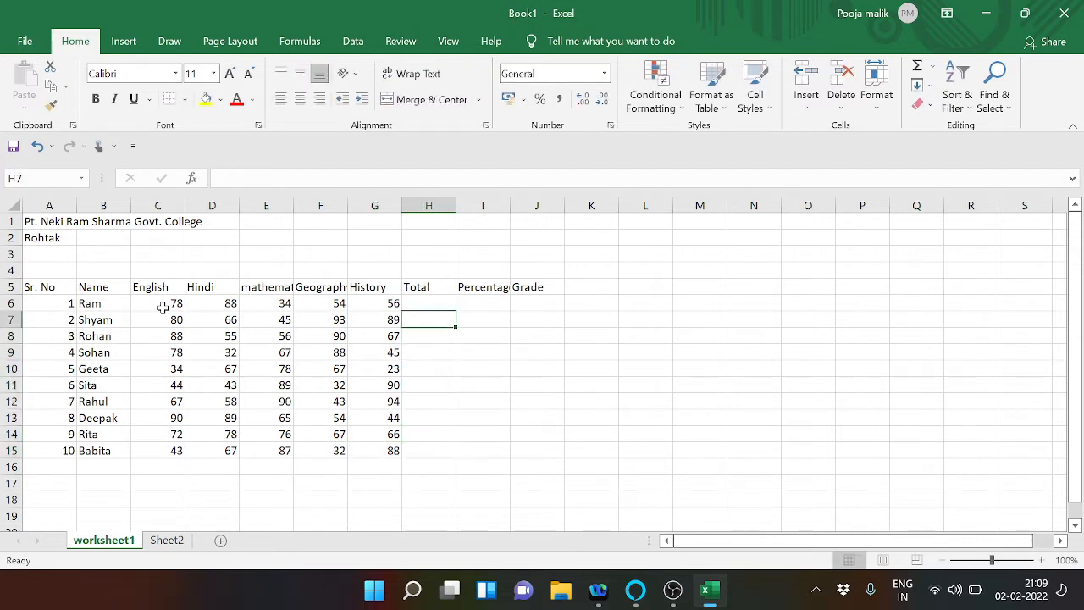
key("Up")
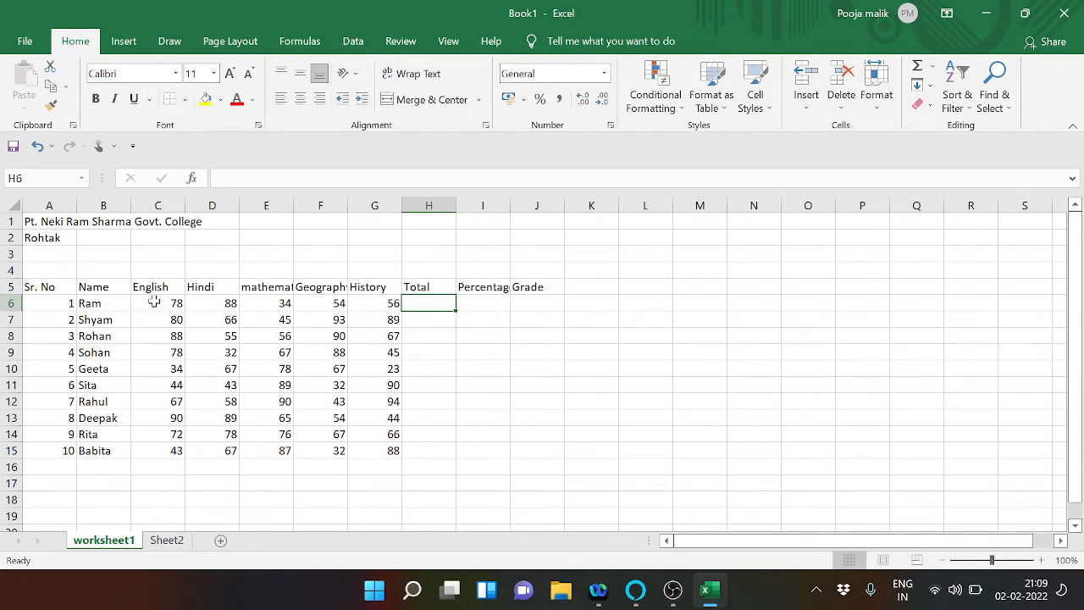
left_click_drag(139, 303, 401, 309)
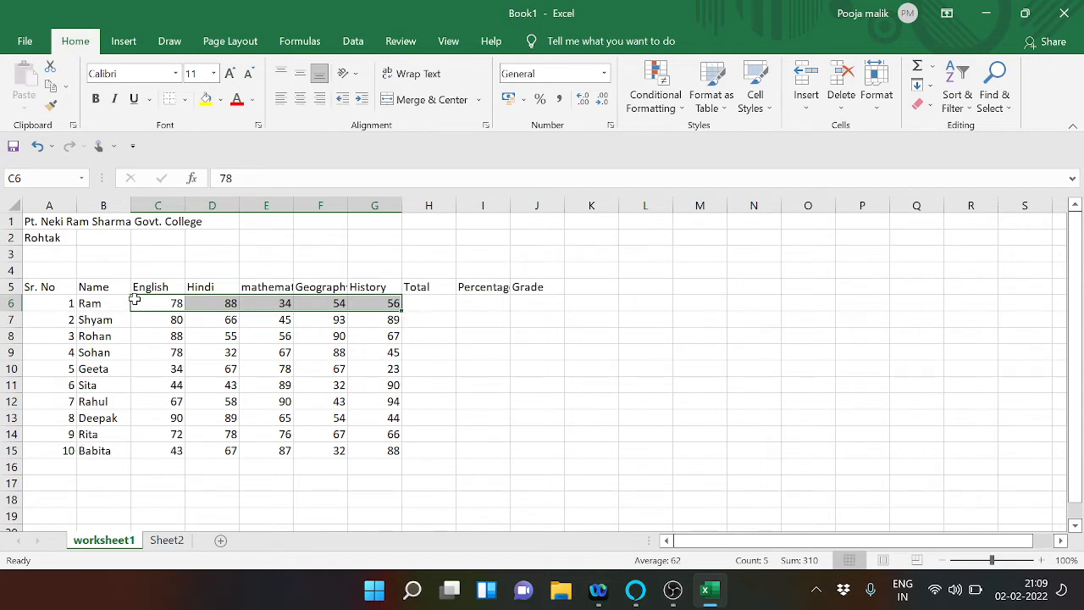
left_click_drag(134, 299, 364, 314)
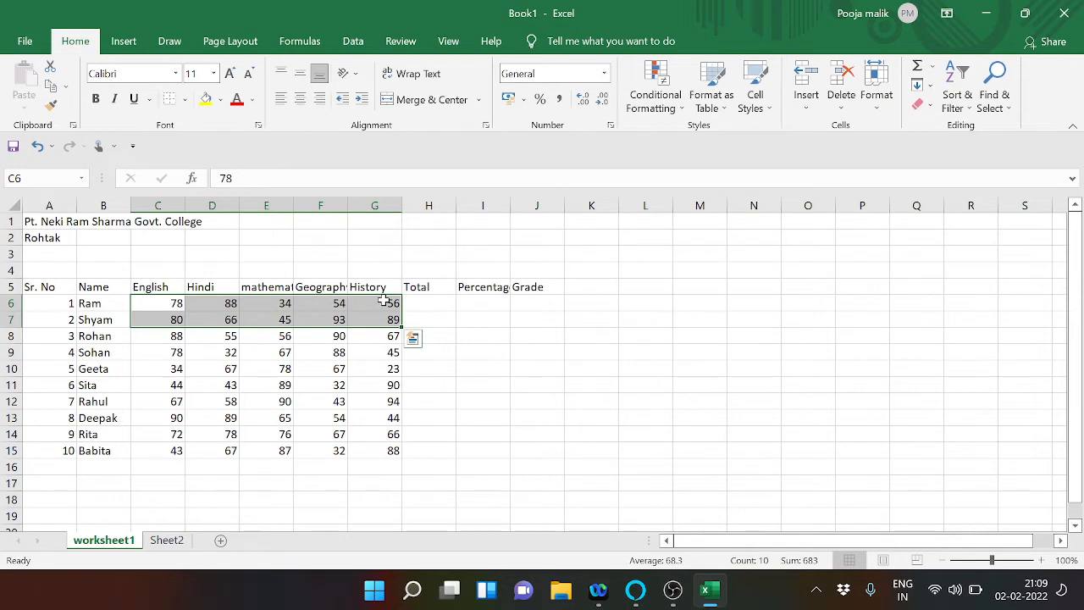
left_click(394, 305)
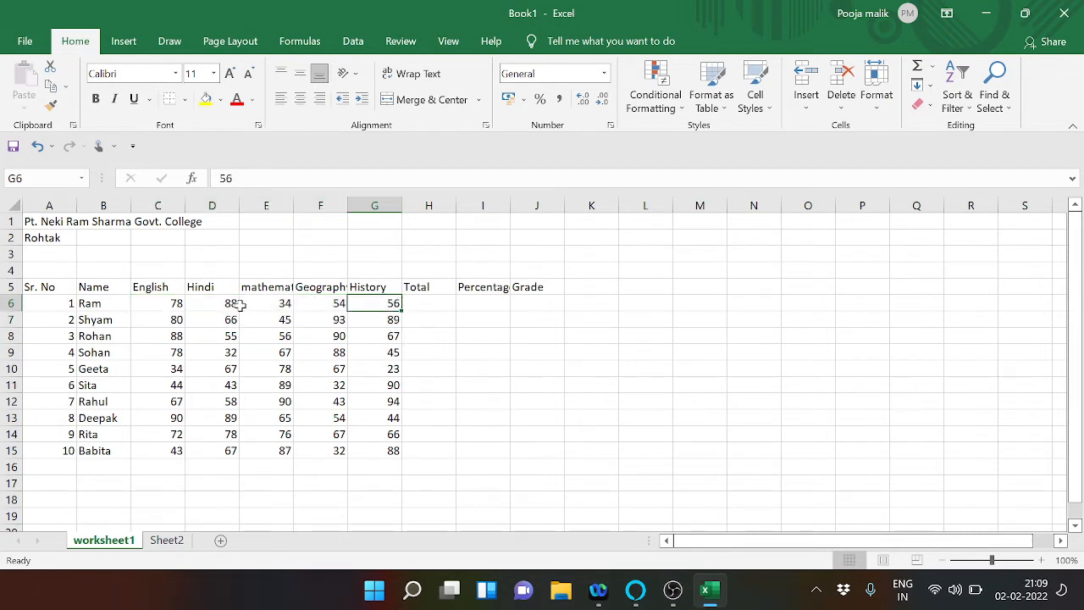
Sum the first student's marks in C6:G6 into the Total cell H6 with AutoSum, and select that total.
left_click_drag(166, 303, 428, 298)
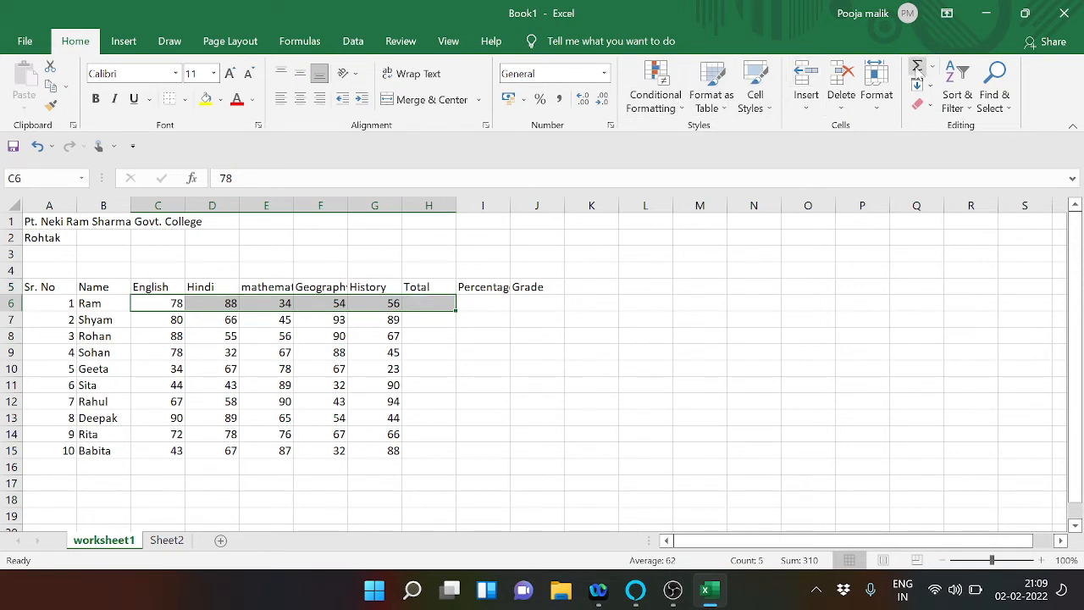
left_click(917, 68)
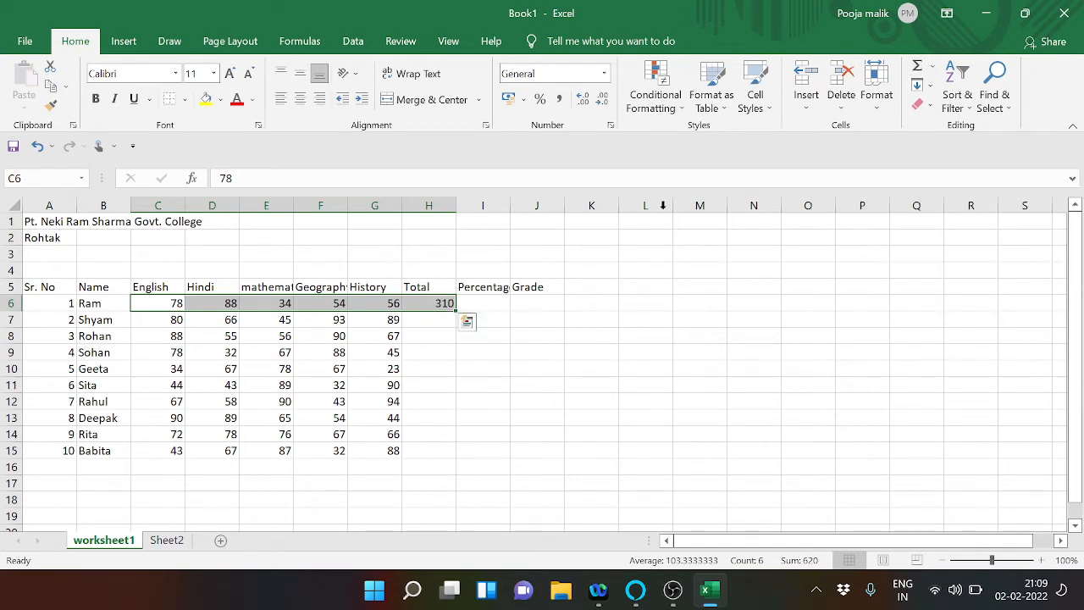
left_click(427, 404)
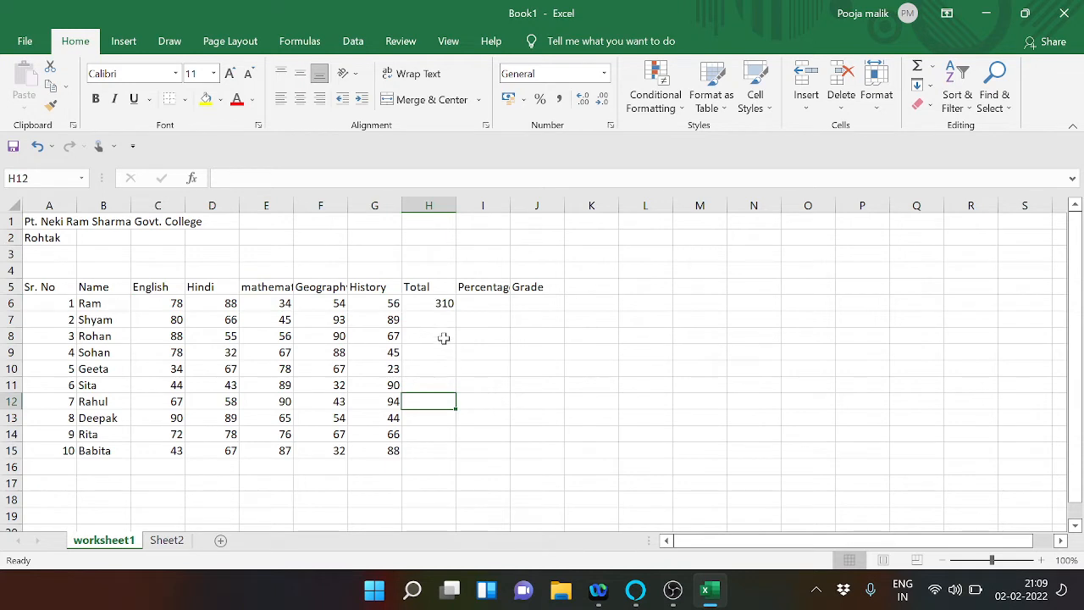
left_click(437, 303)
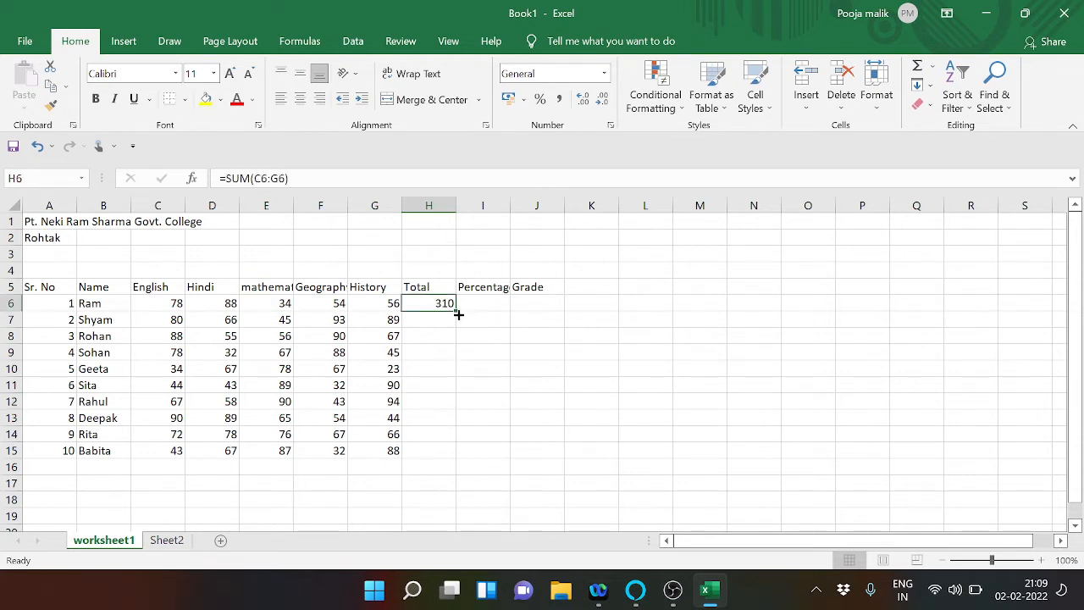
Fill the first student's Total formula from H6 down to H15.
left_click_drag(455, 311, 459, 460)
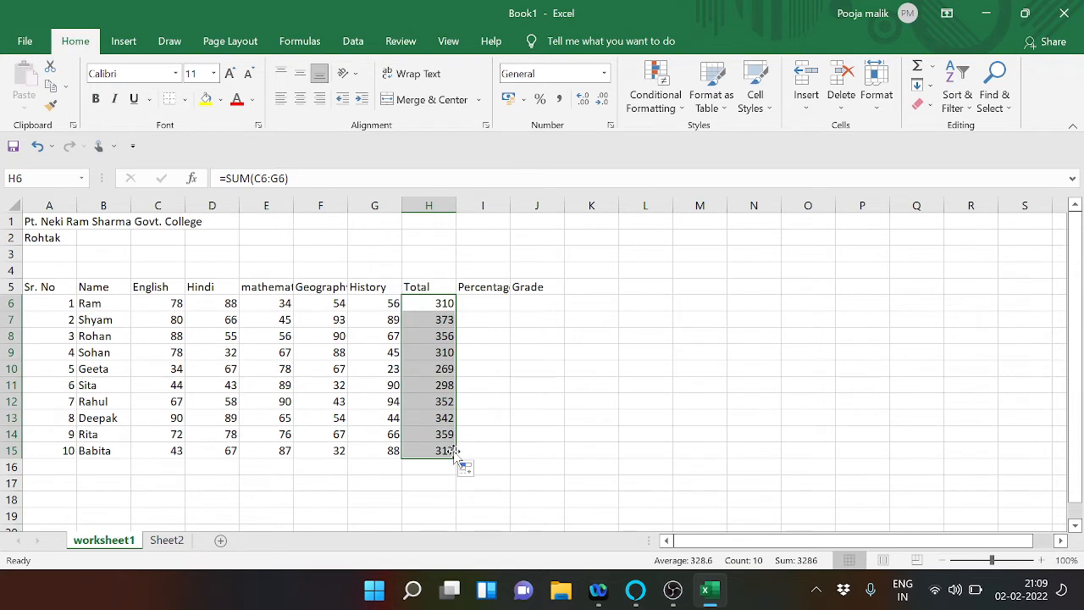
Clear the serial number in A6 and all the totals in H6:H15.
key("Home")
key("Delete")
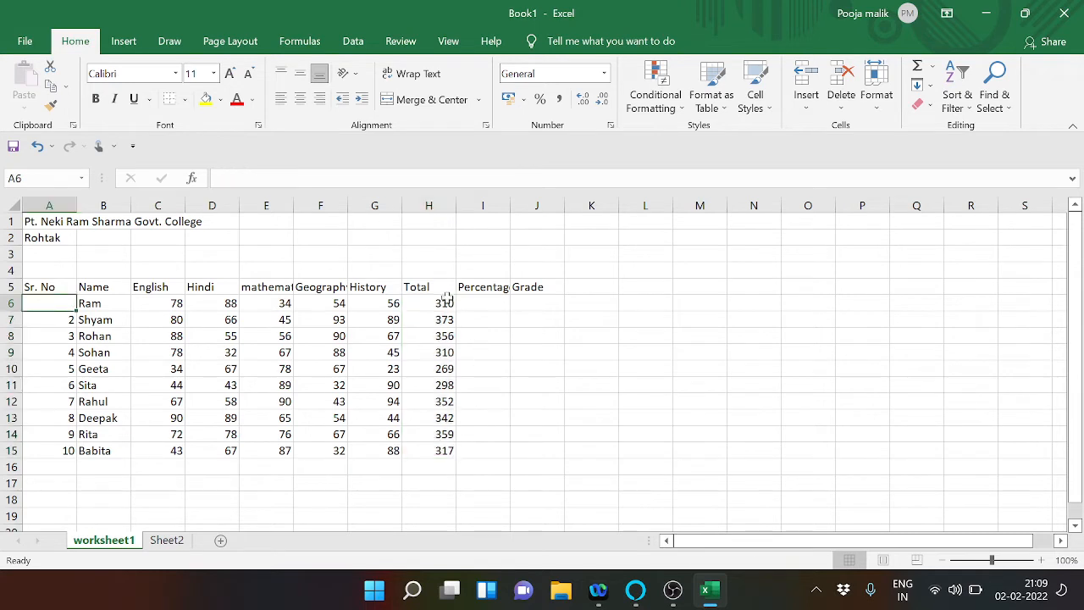
left_click_drag(449, 300, 457, 457)
key("Delete")
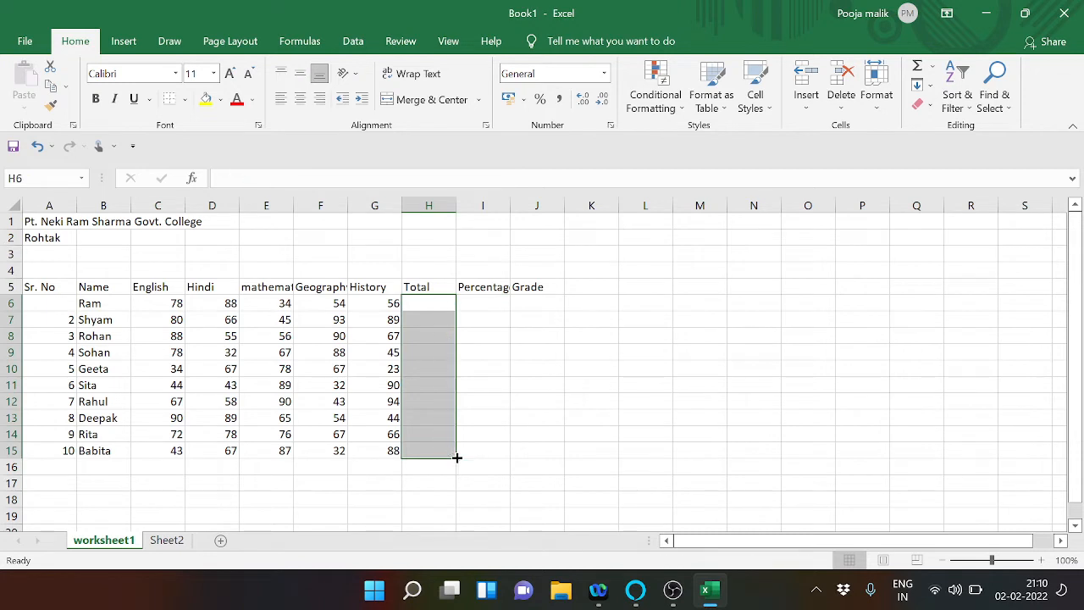
left_click(501, 335)
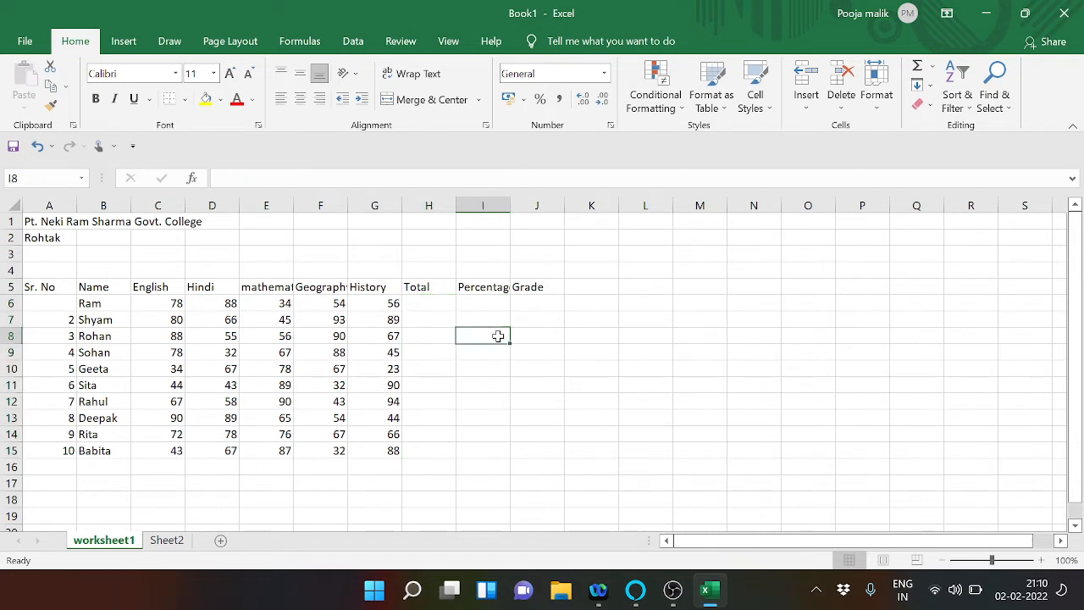
Try to insert the SUM function into Total cell H6 from the function suggestions.
left_click(437, 306)
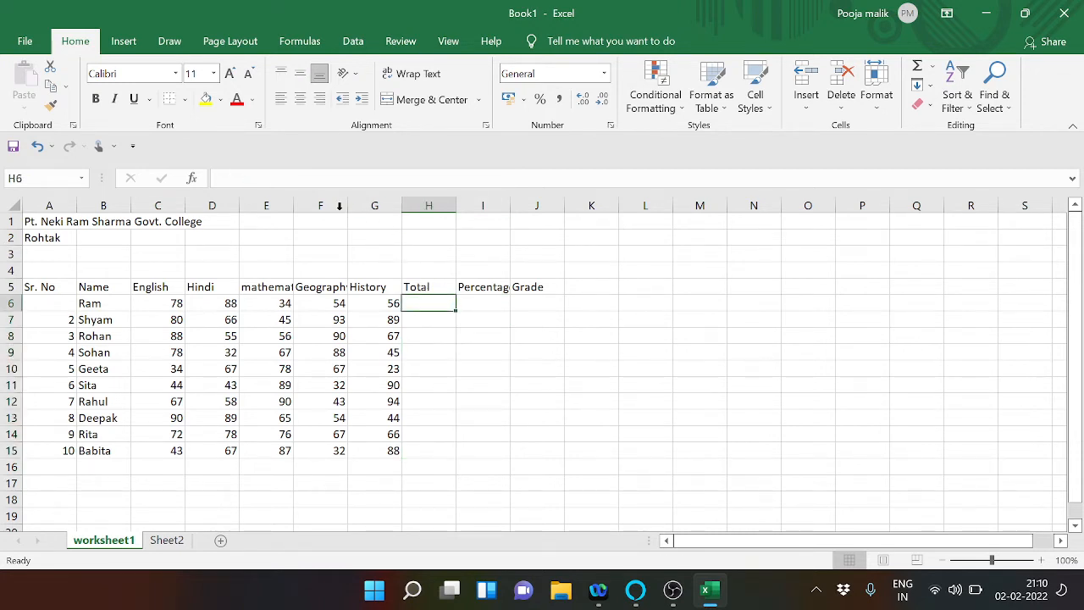
key("F2")
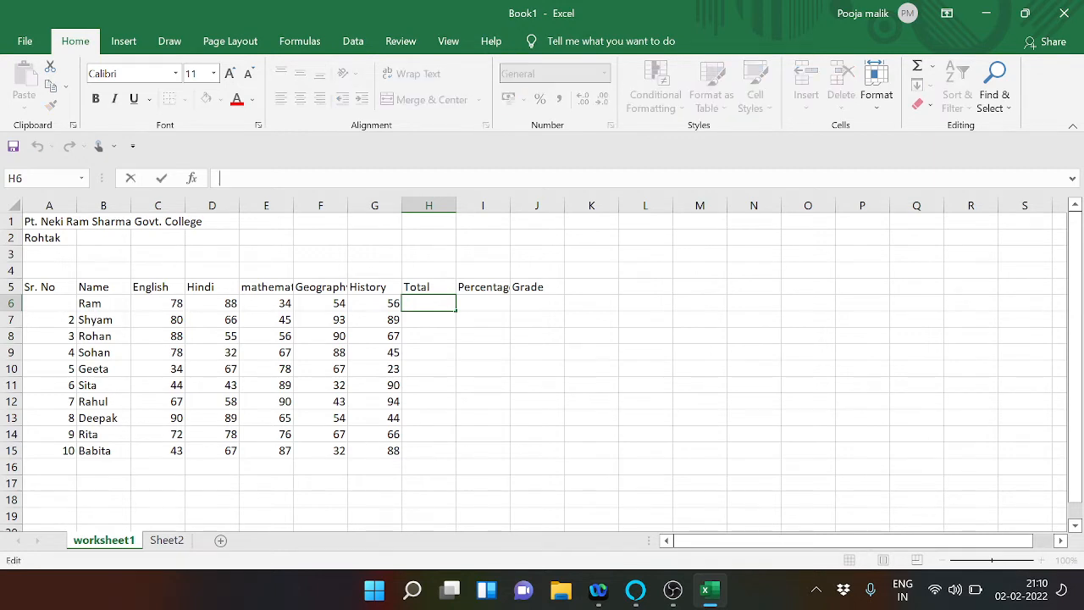
type("=")
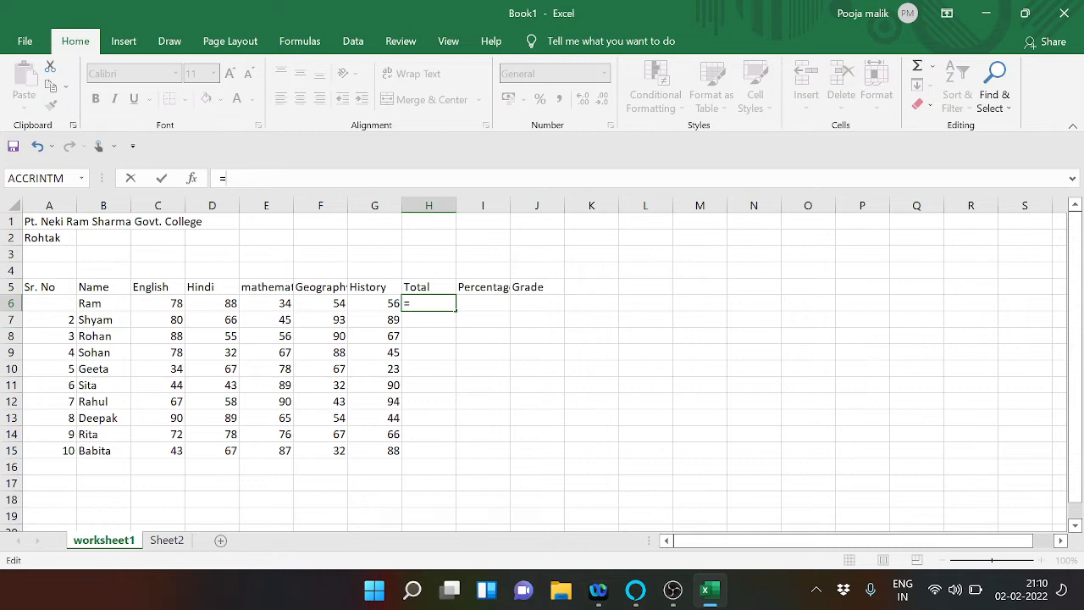
type("S")
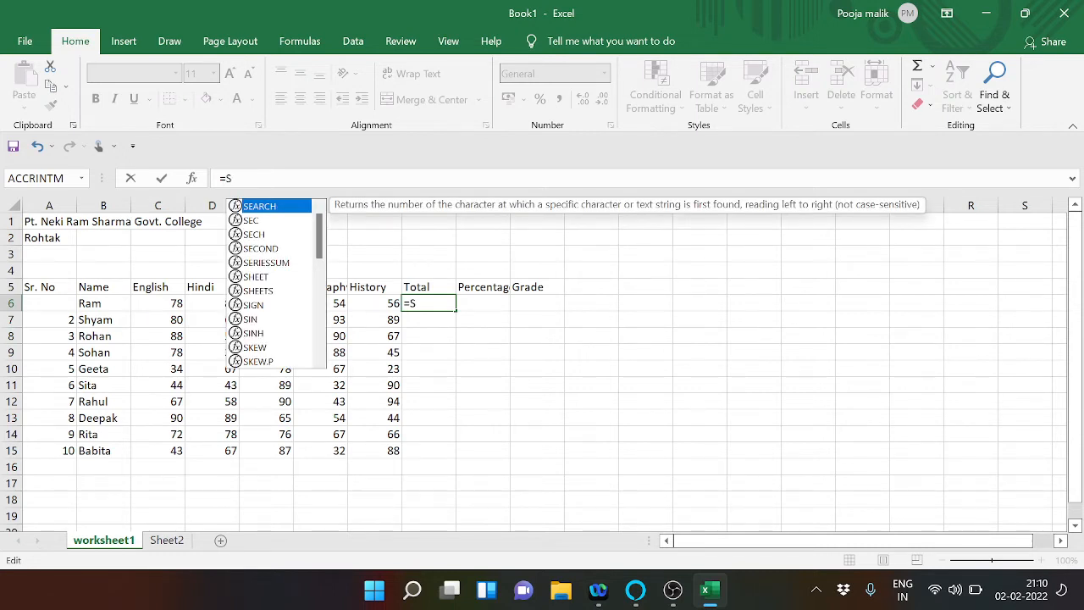
type("U")
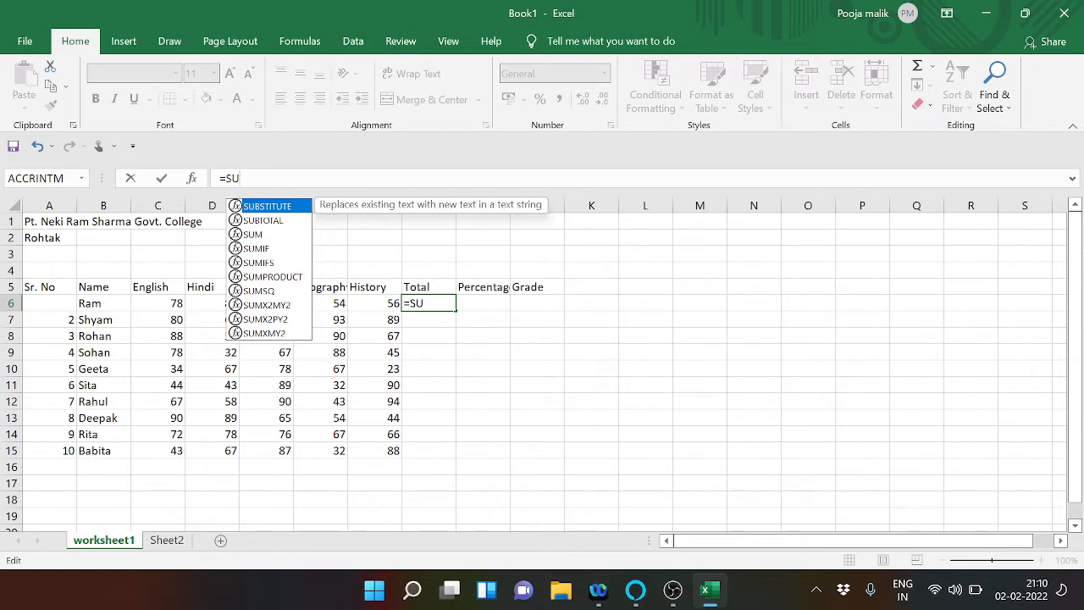
key("Down")
key("Down")
key("Return")
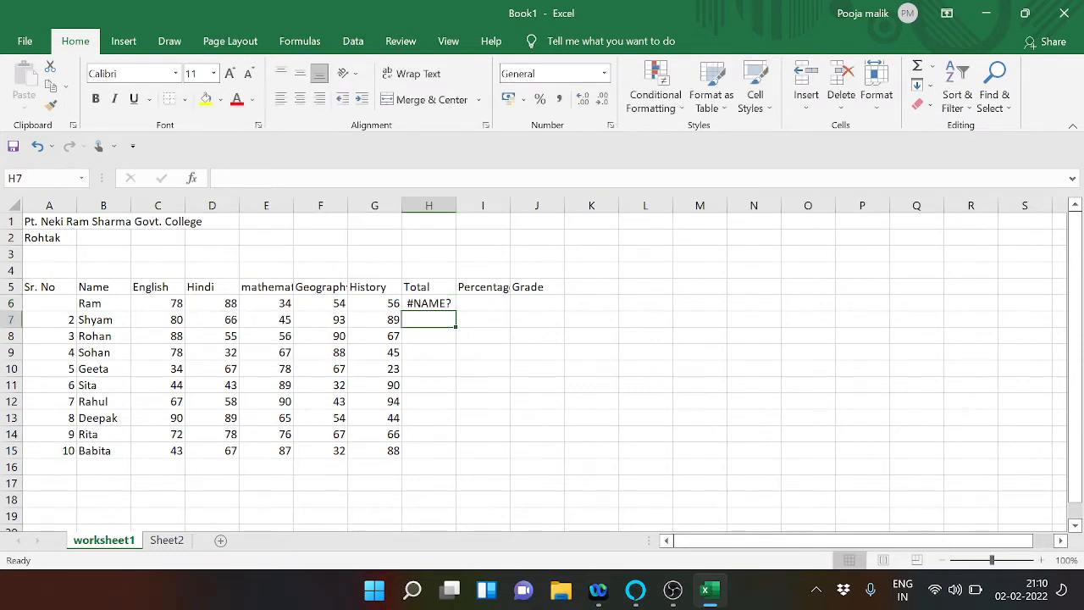
Replace the entry in Total cell H6 with the start of a SUM formula, =SUM(.
key("Up")
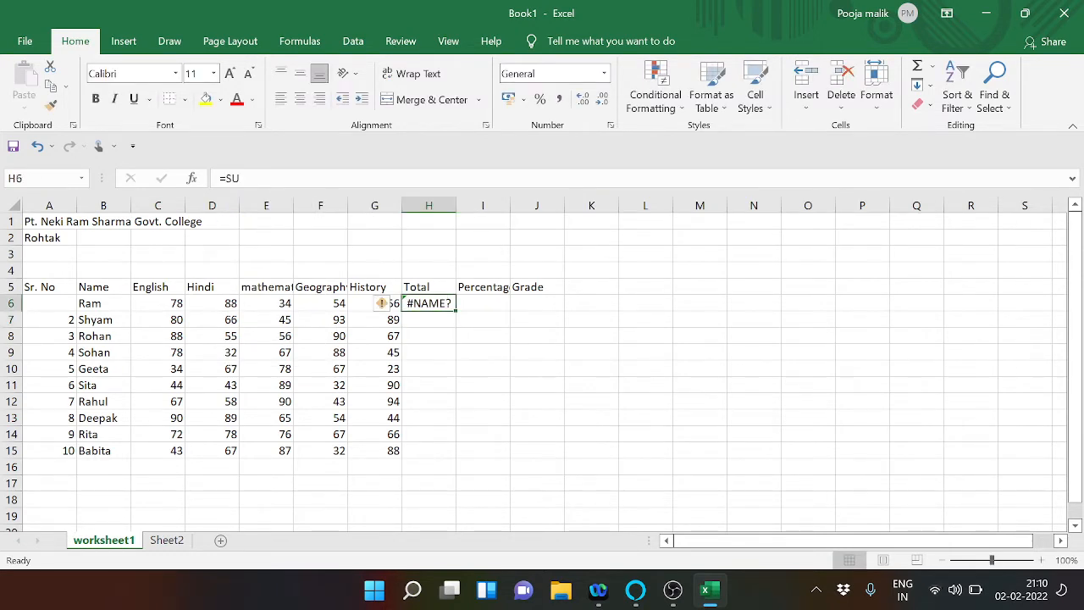
type("\\")
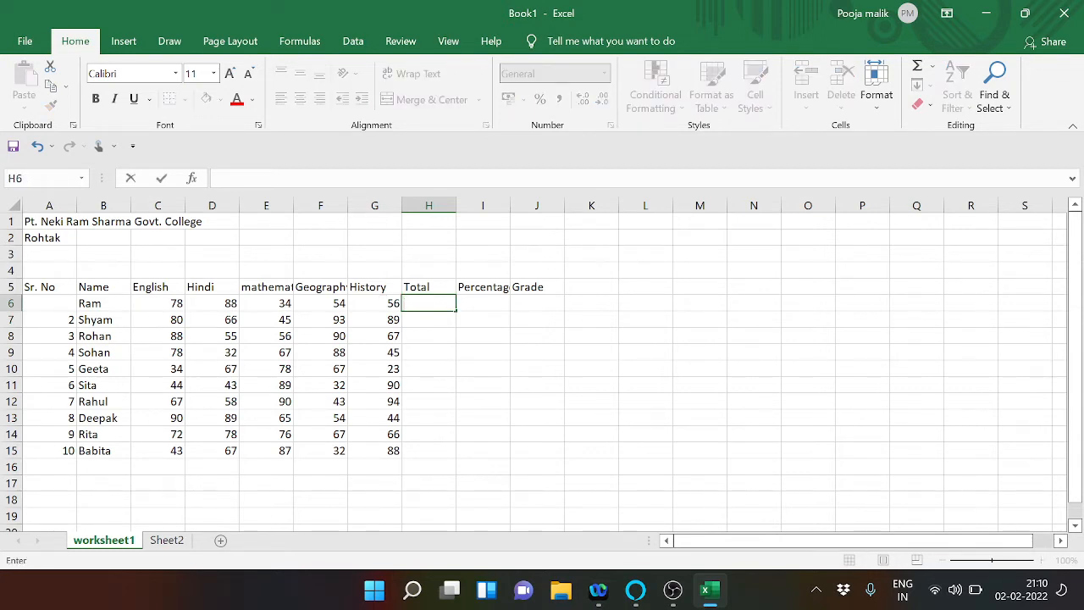
type("=")
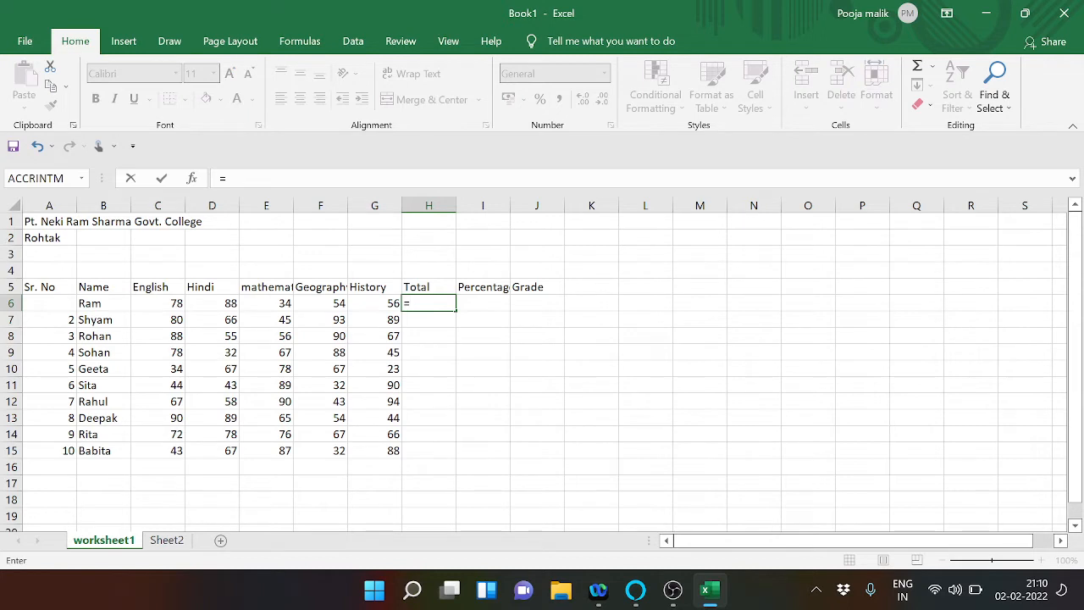
type("S")
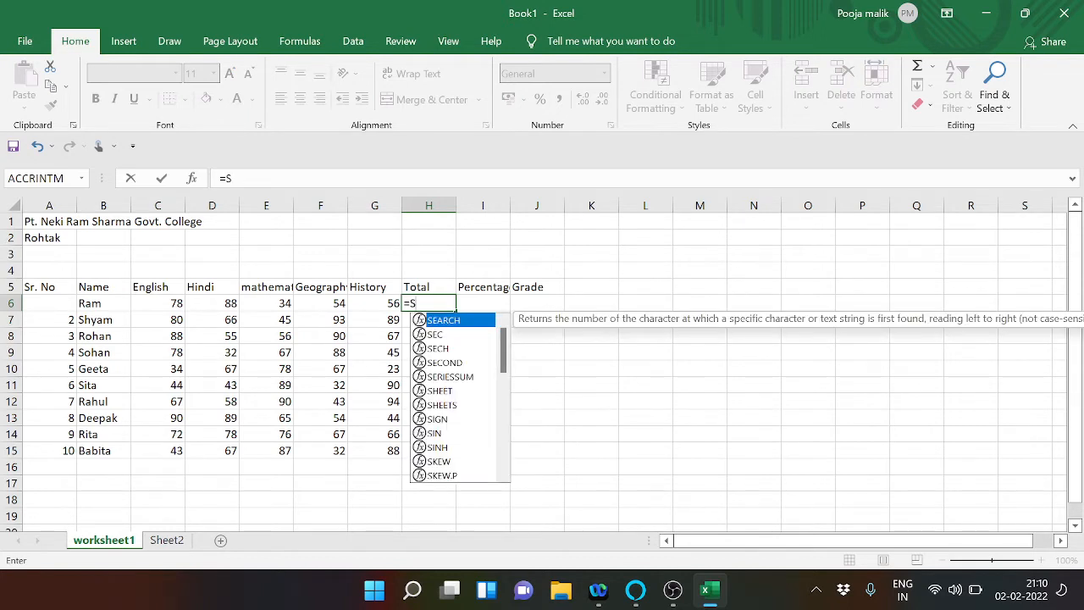
key("Down")
key("Down")
key("Down")
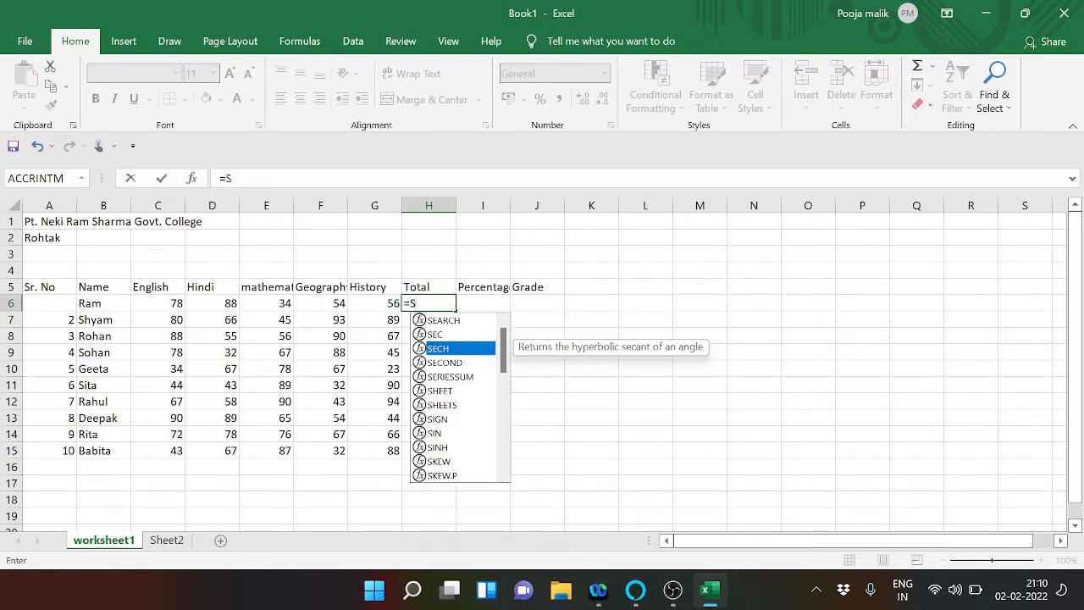
type("U")
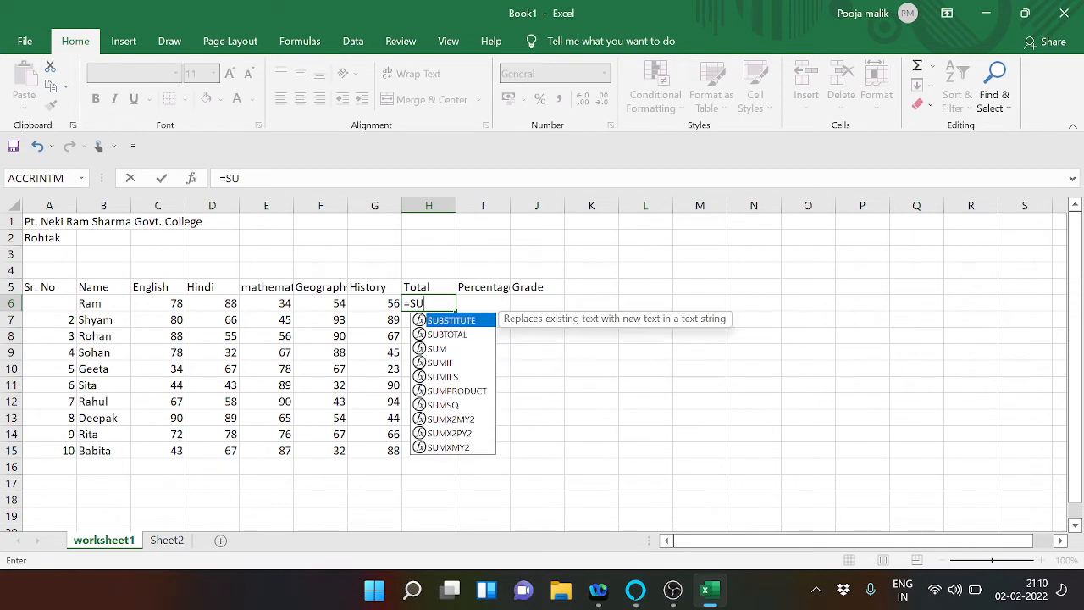
key("Down")
key("Down")
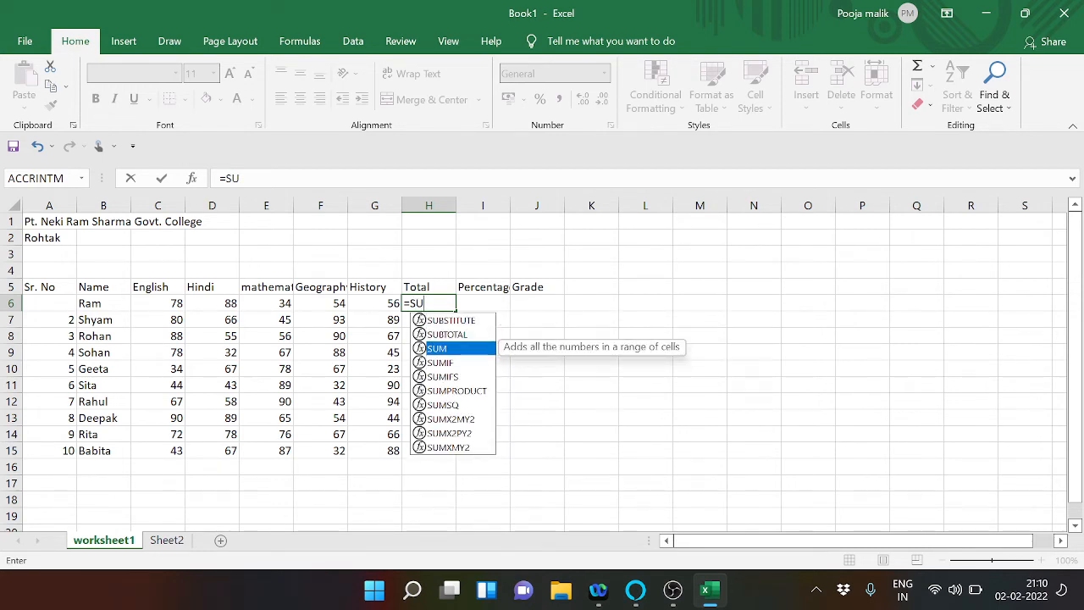
left_click(241, 179)
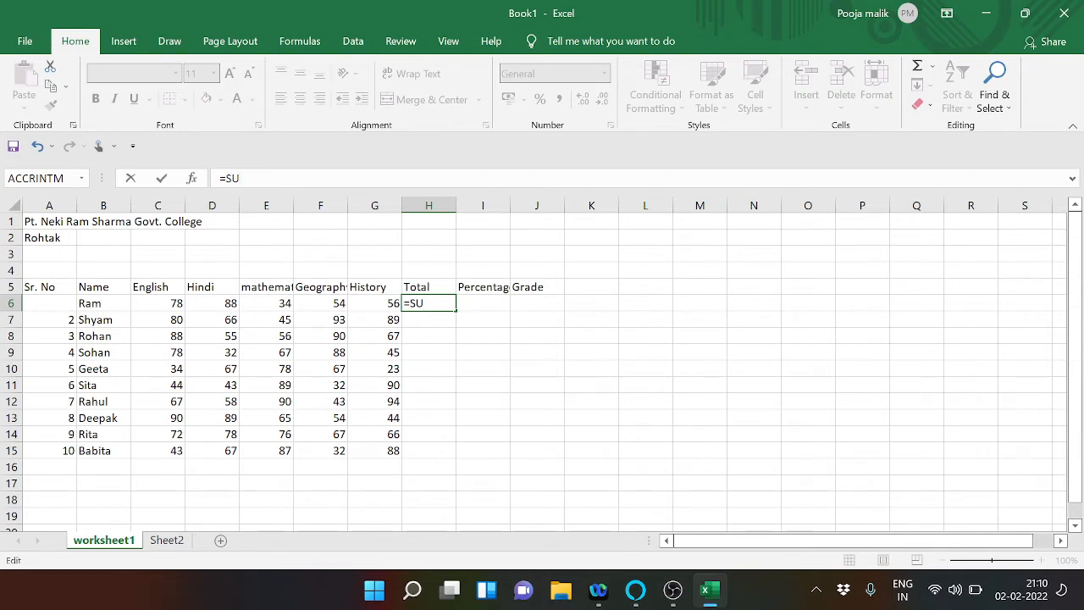
type("M")
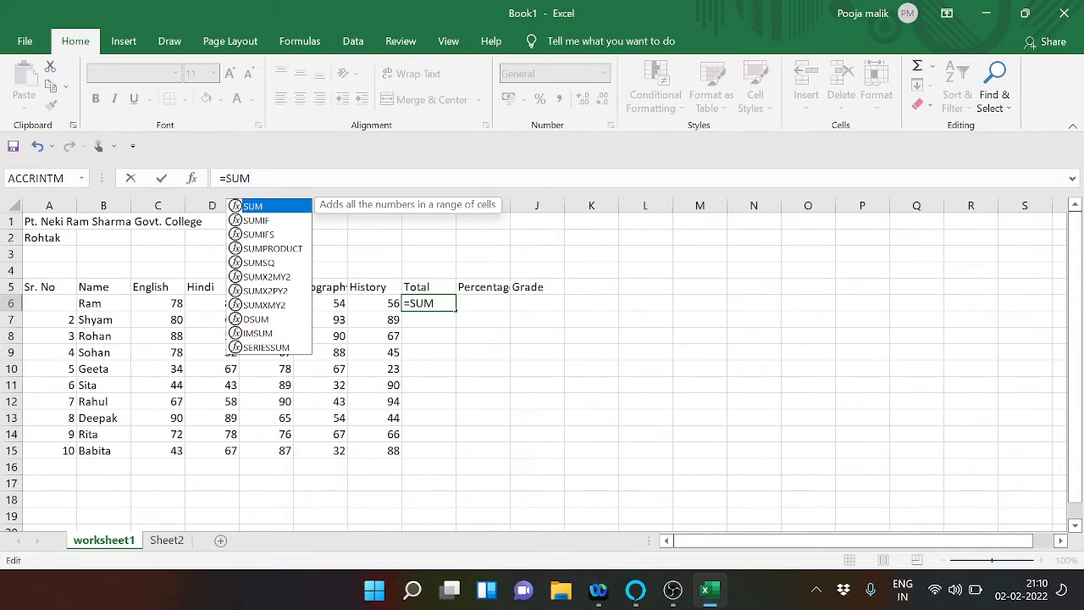
type("(")
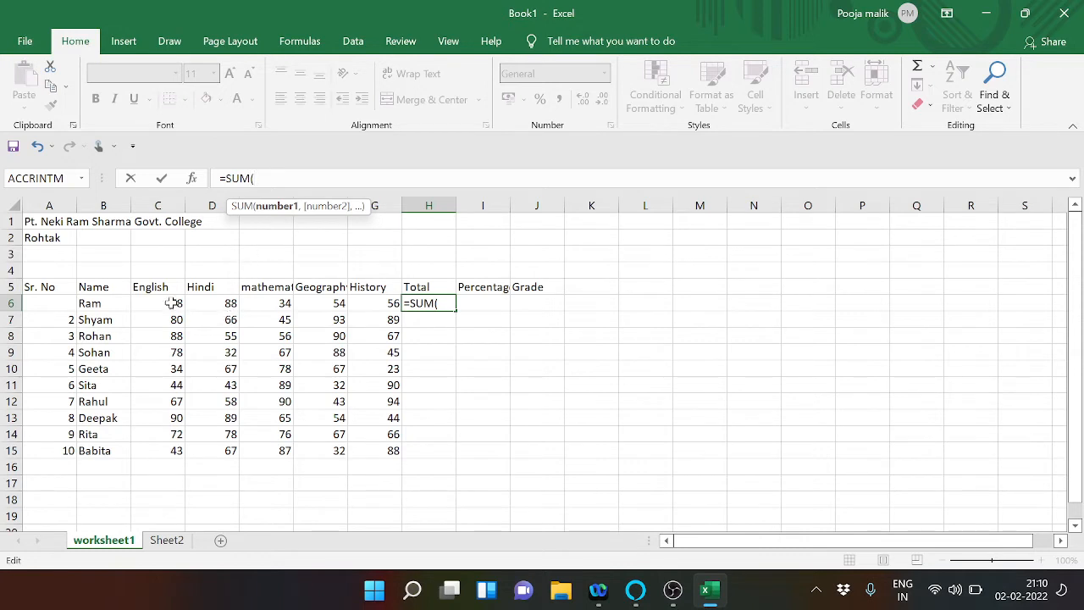
Complete the H6 formula with the first student's marks range as =SUM(C6:G6) and enter it.
left_click(138, 303)
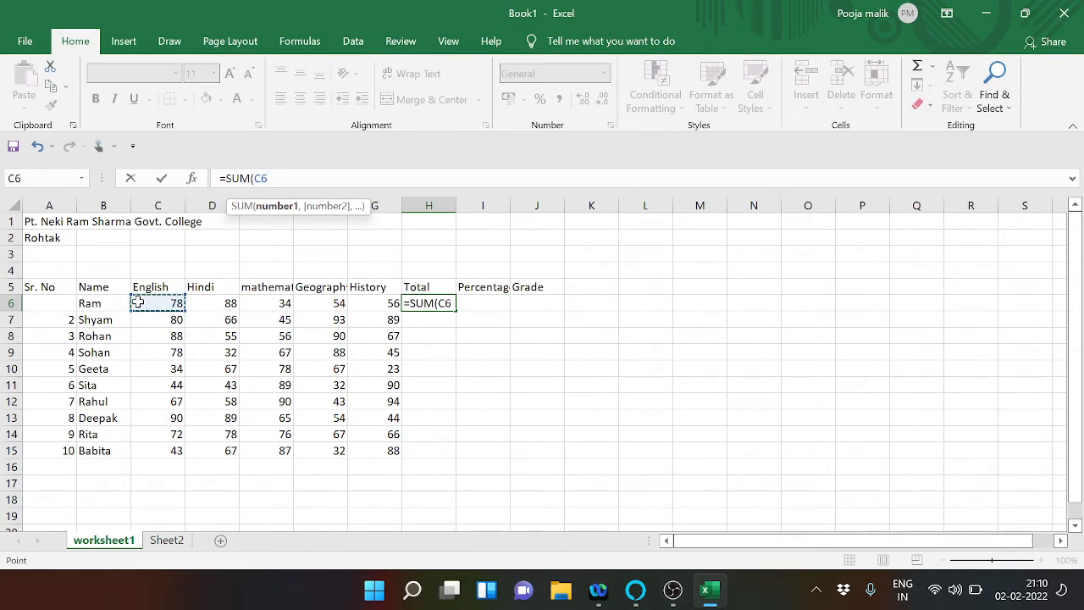
left_click_drag(138, 303, 359, 303)
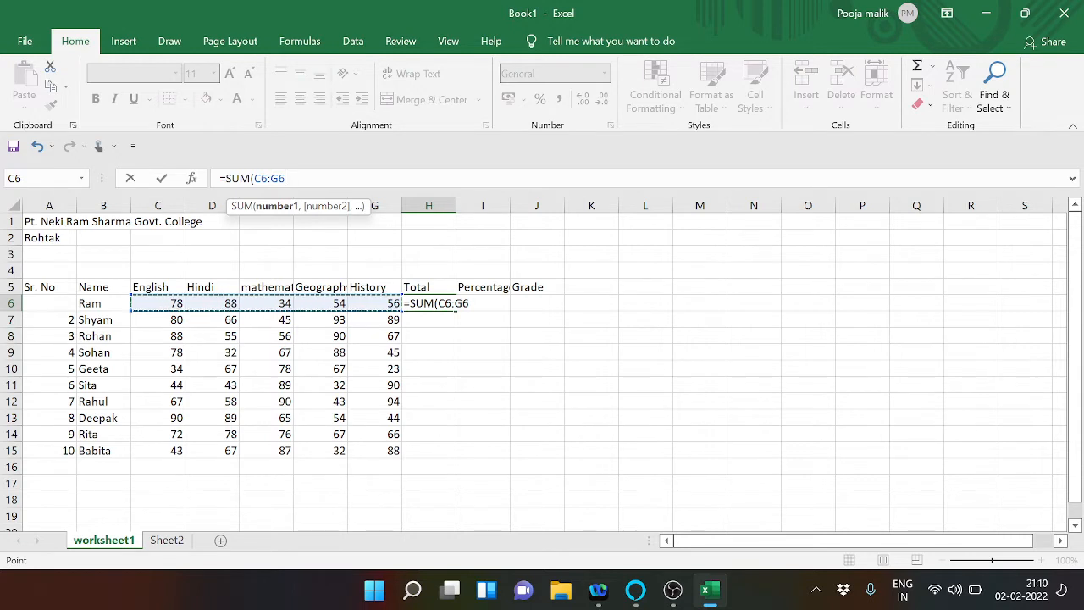
type("0")
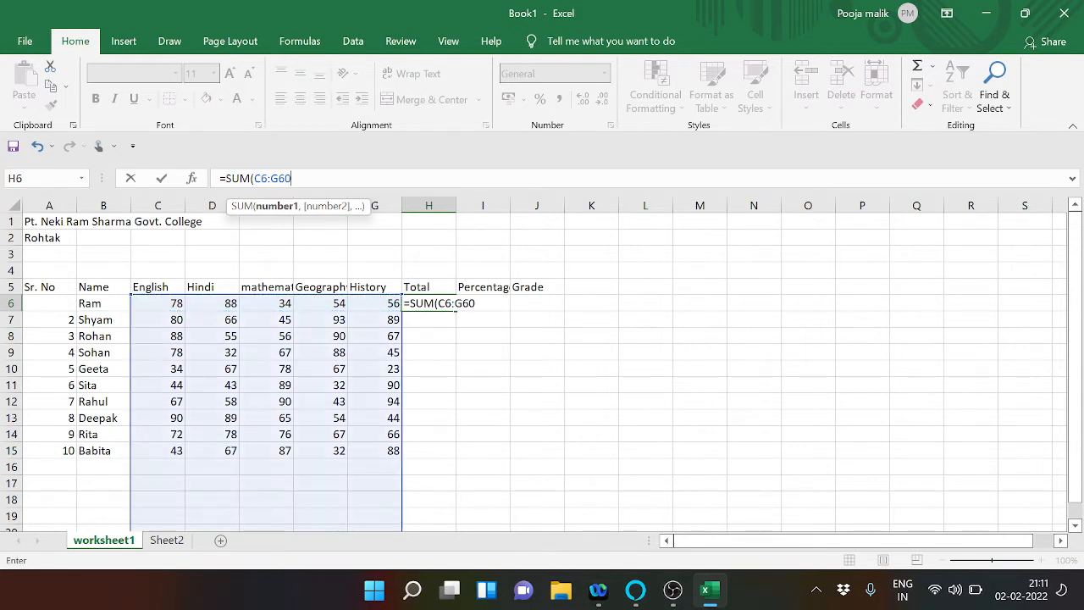
key("F2")
key("BackSpace")
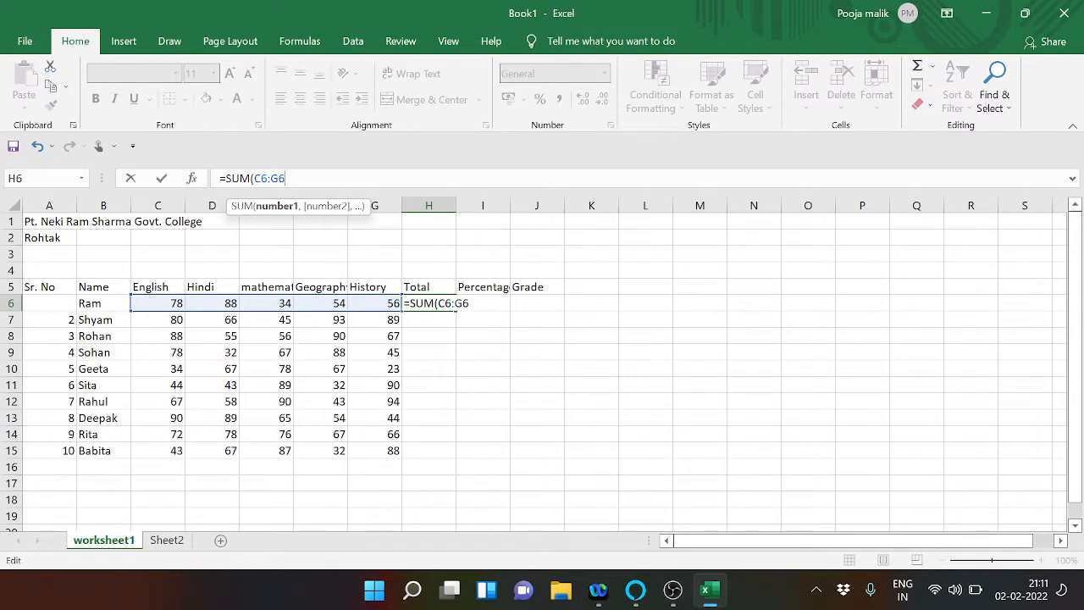
type(")")
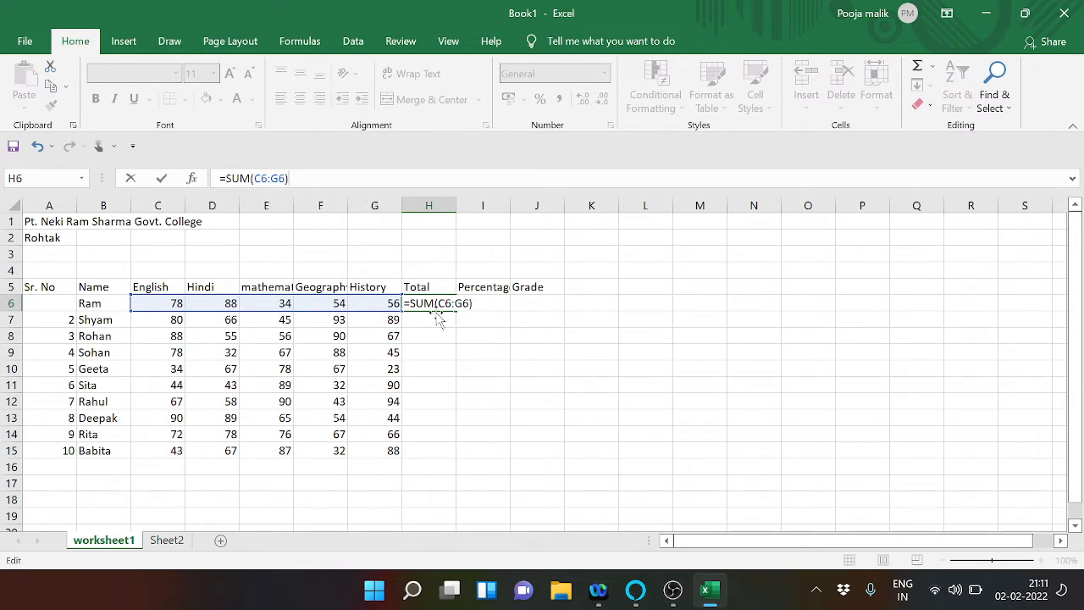
key("Return")
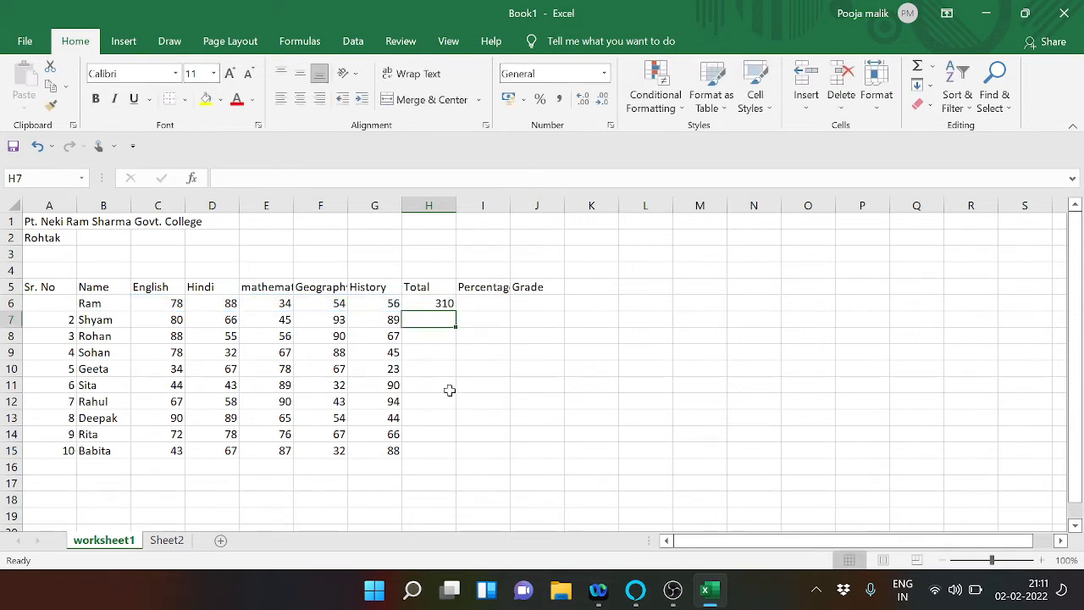
Copy the SUM formula in H6 down the Total column to H15 for all students.
left_click(430, 303)
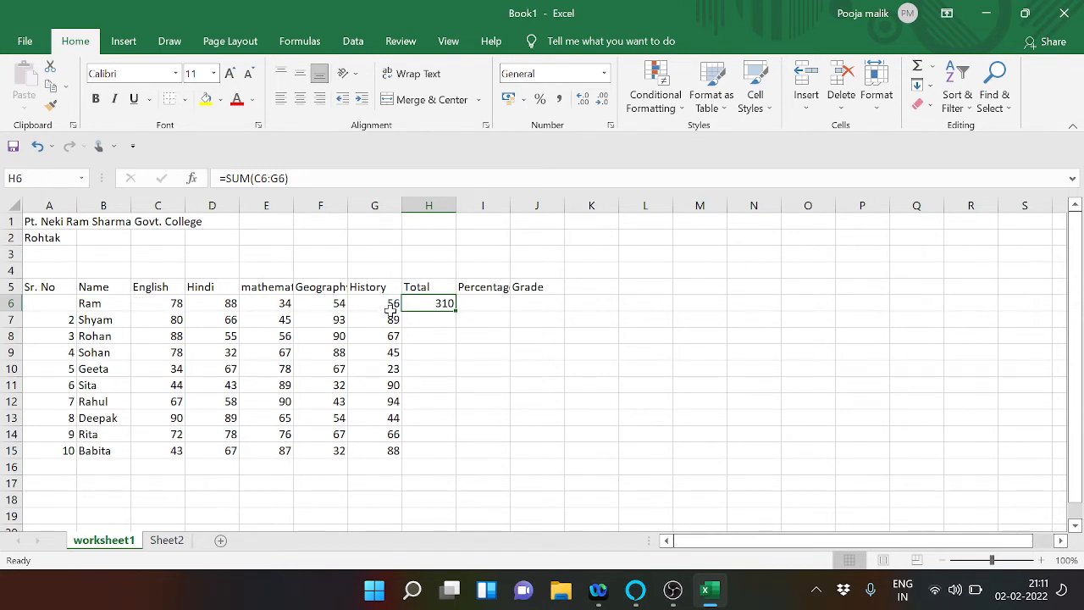
left_click_drag(454, 310, 455, 458)
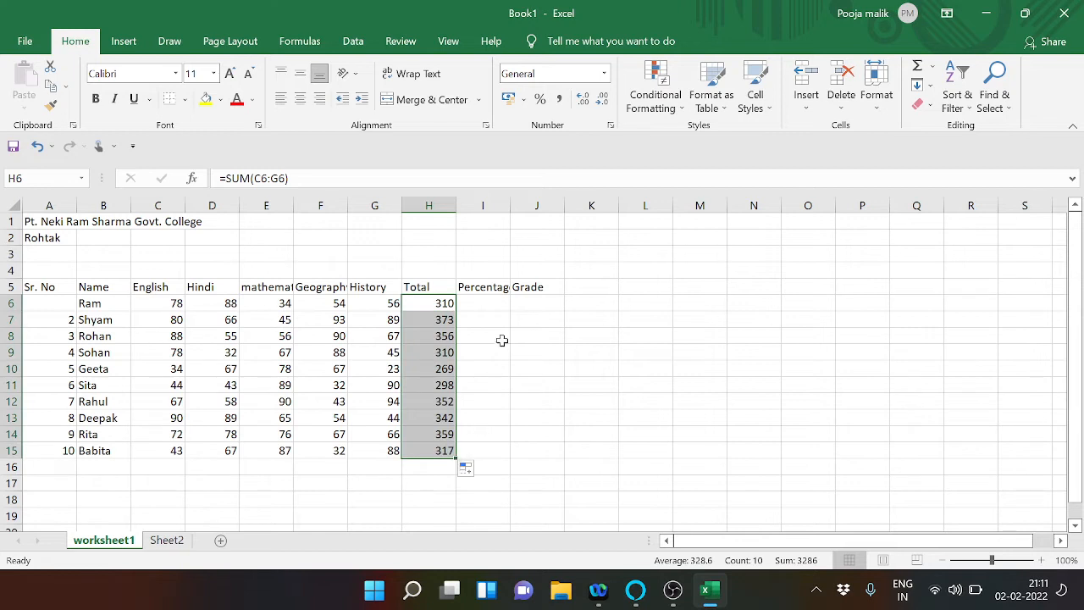
left_click(490, 303)
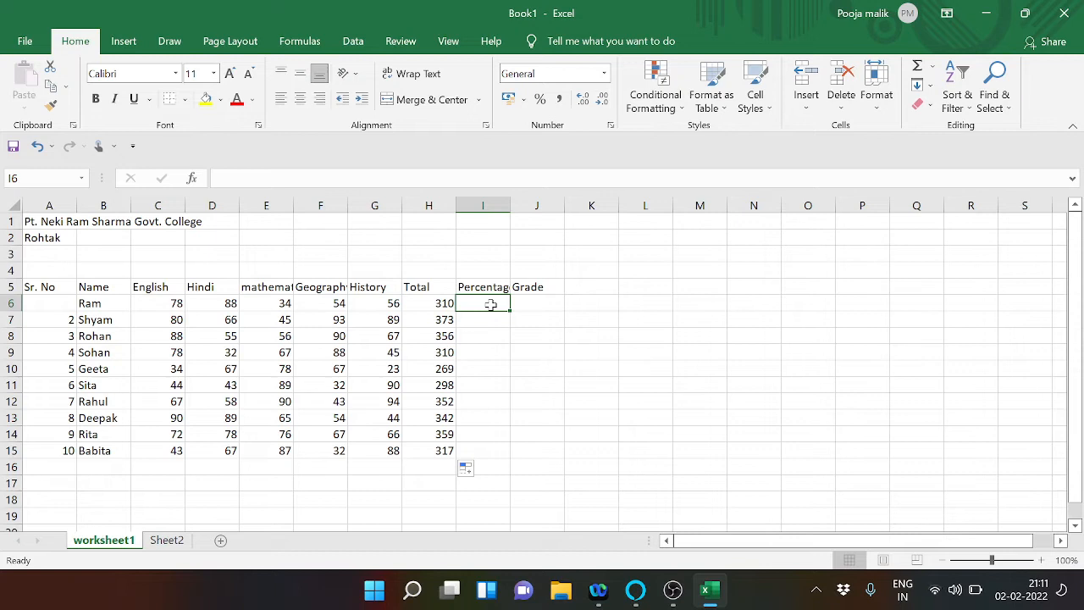
left_click(428, 305)
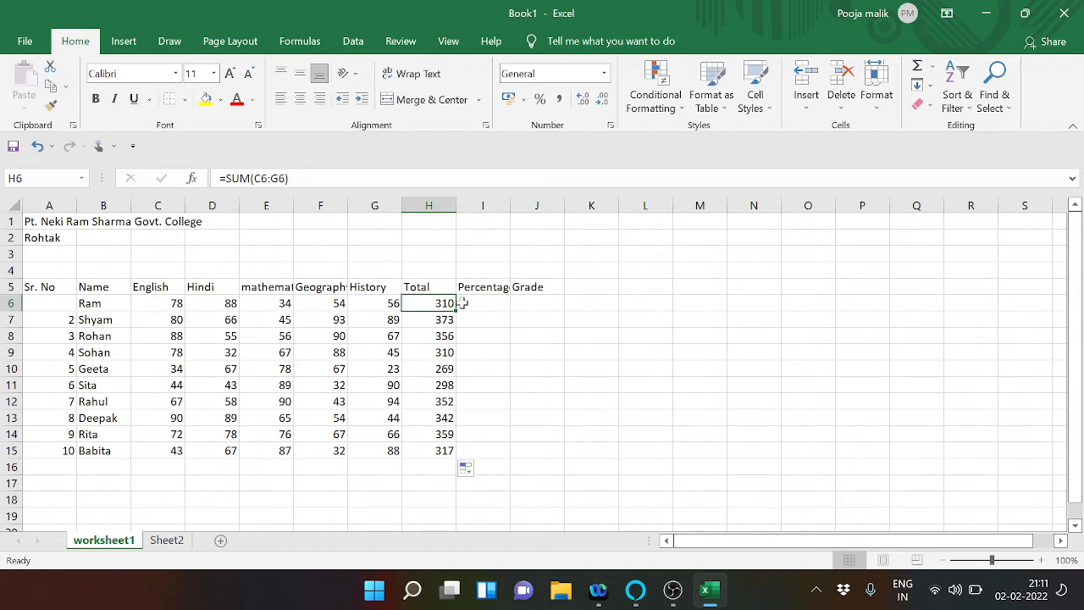
left_click(464, 303)
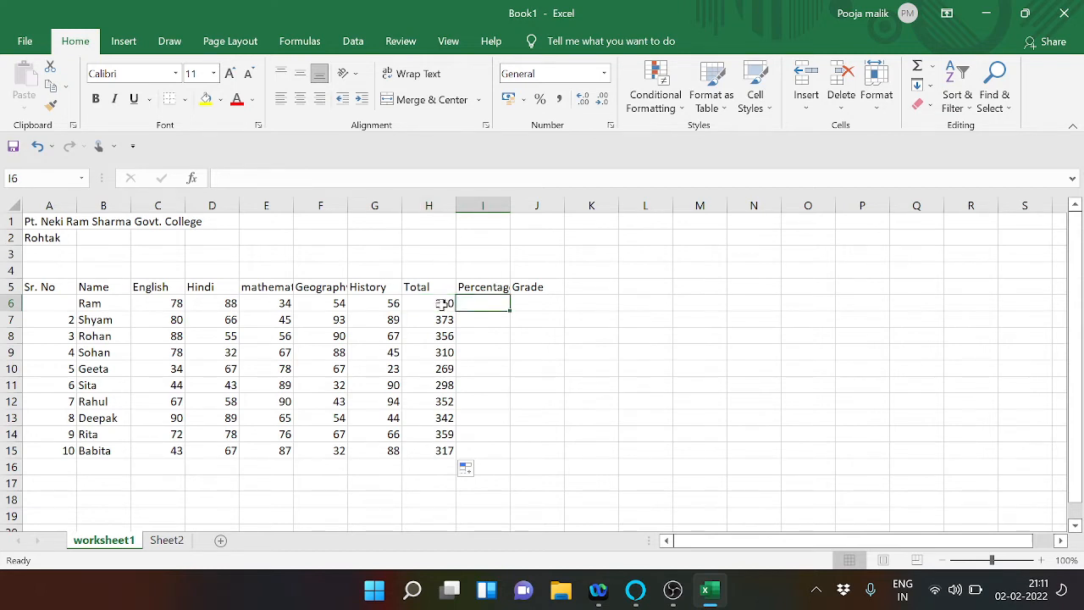
mouse_move(442, 304)
left_mouse_down()
mouse_move(464, 306)
mouse_move(450, 307)
left_mouse_up()
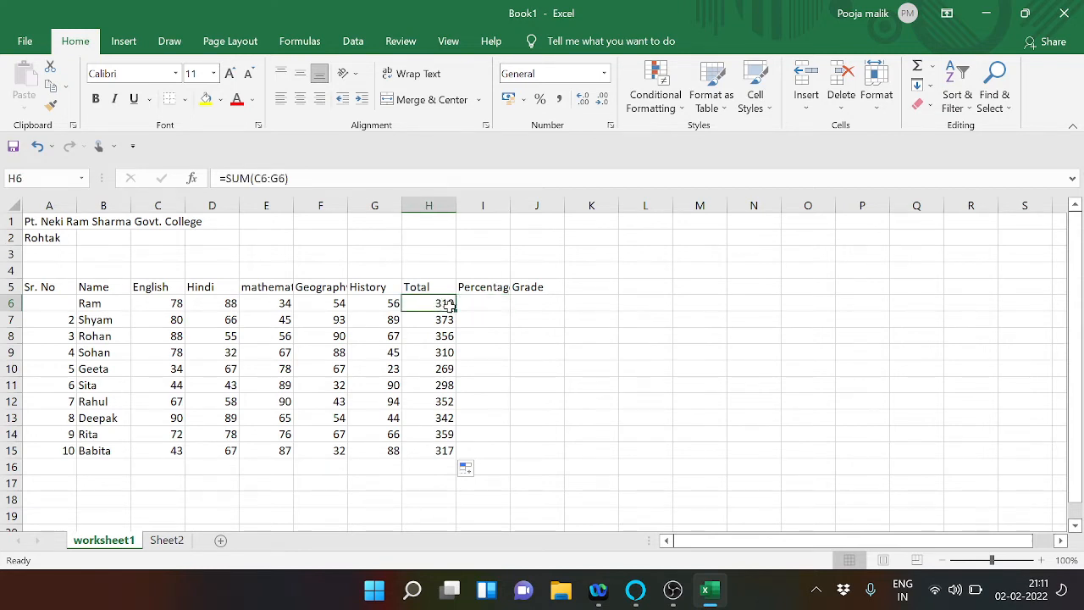
Enter the formula =H6/500*100 in Percentage cell I6 for the first student.
left_click(467, 304)
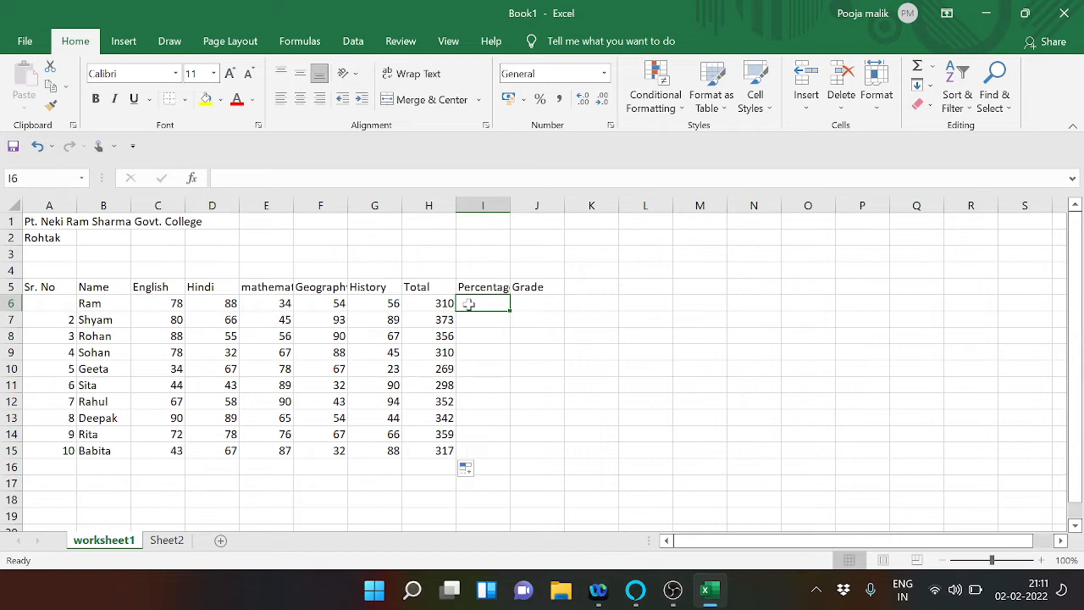
type("=")
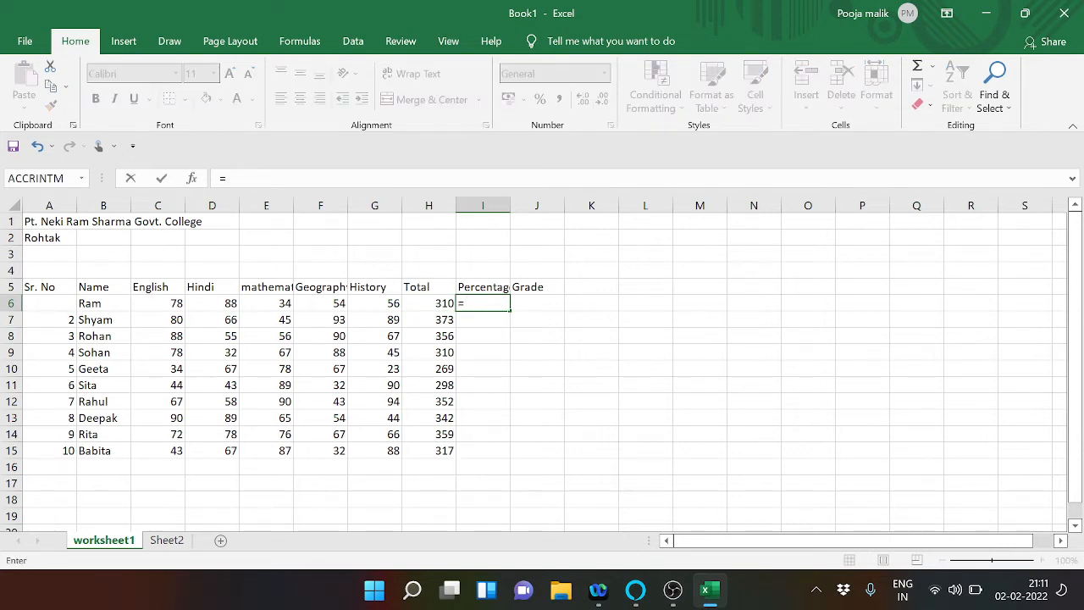
left_click(451, 306)
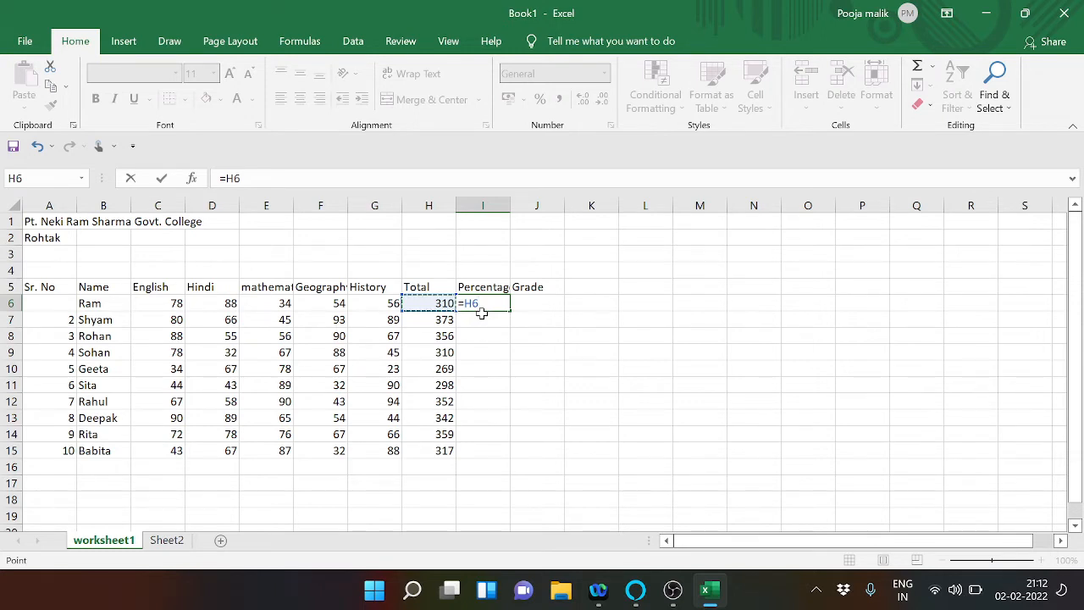
type("^")
key("BackSpace")
type("/500")
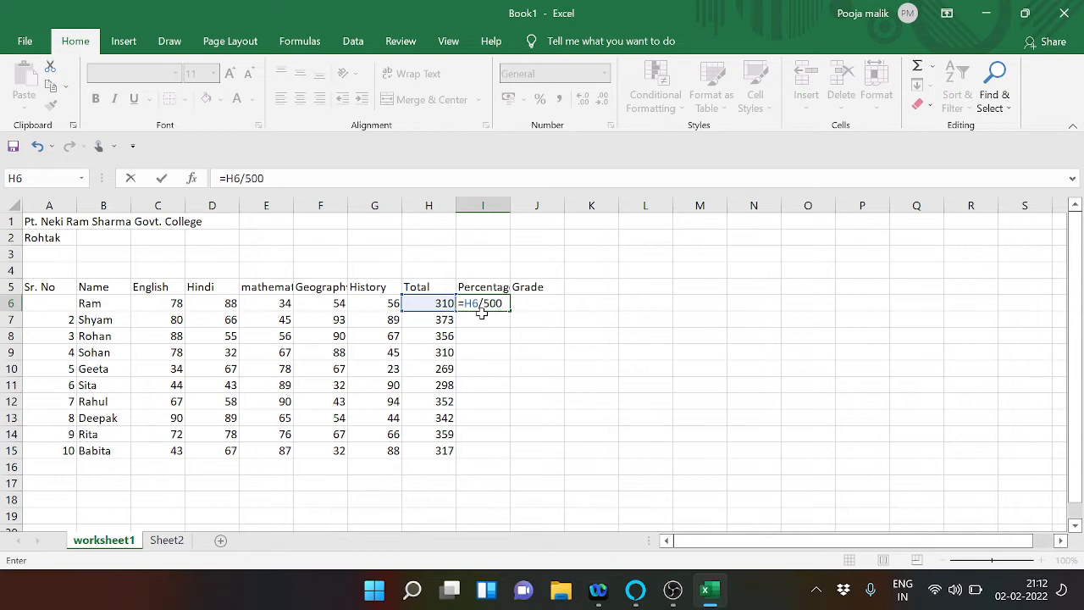
type("*100")
key("Return")
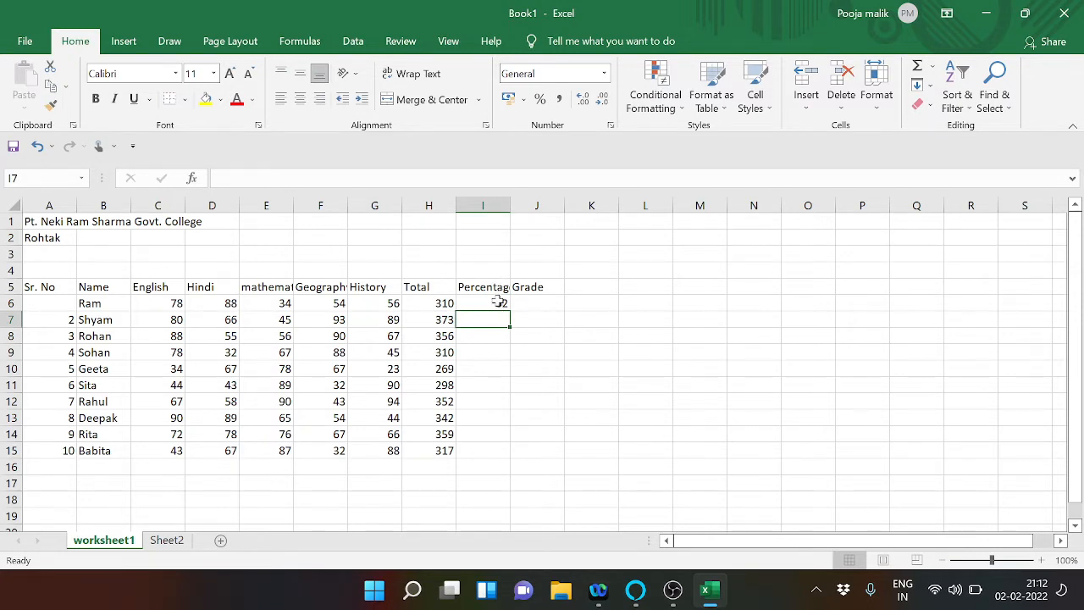
Copy the percentage formula in I6 down the Percentage column to I15 for all students.
left_click(500, 302)
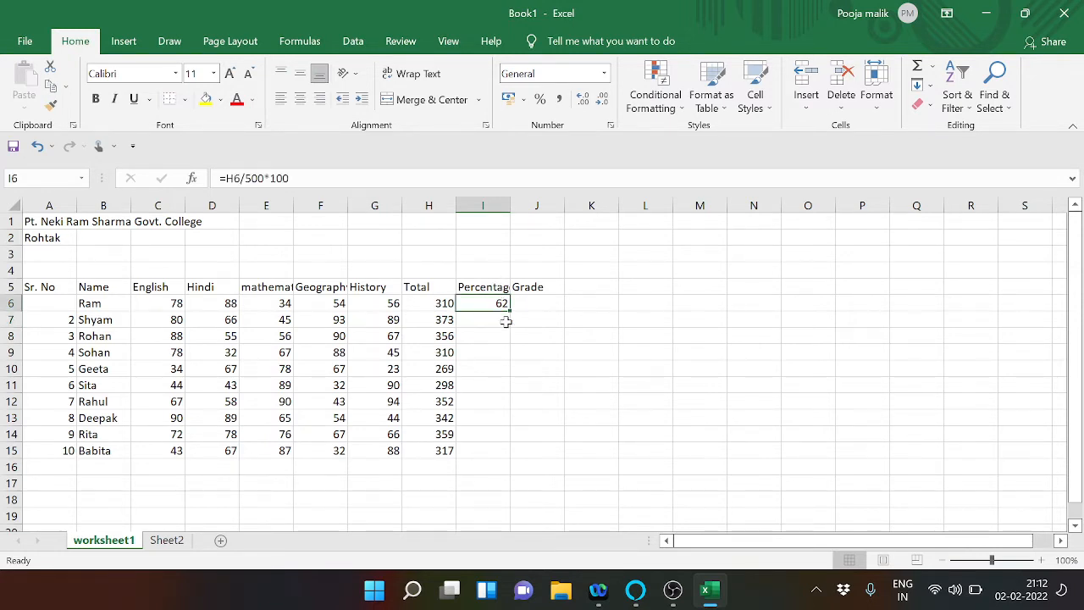
left_click_drag(507, 312, 498, 461)
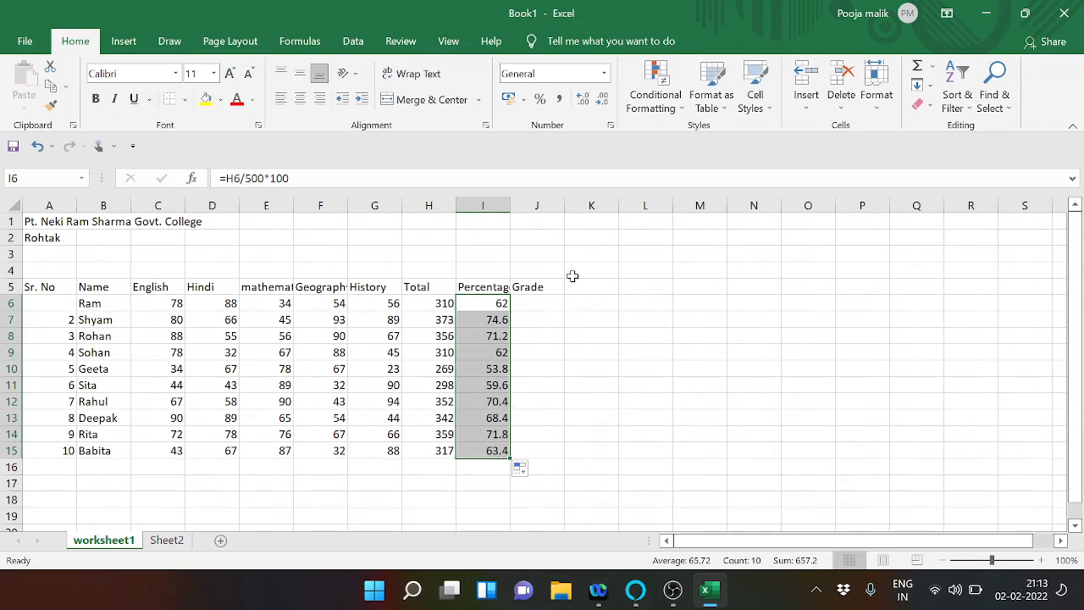
Fill in the missing serial number 1 in cell A6 for the first student.
left_click(527, 307)
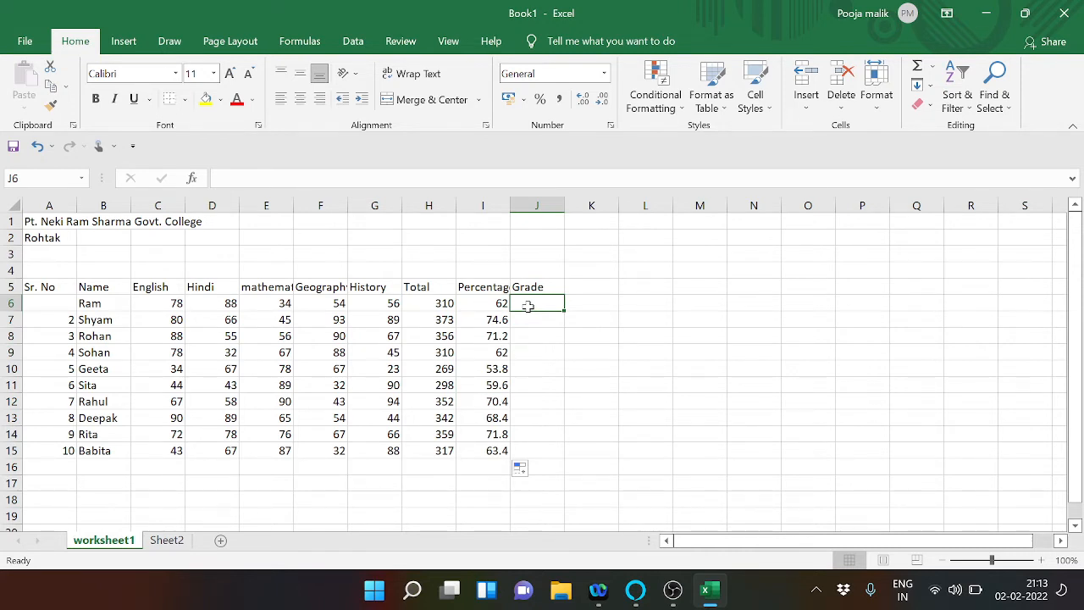
left_click(74, 306)
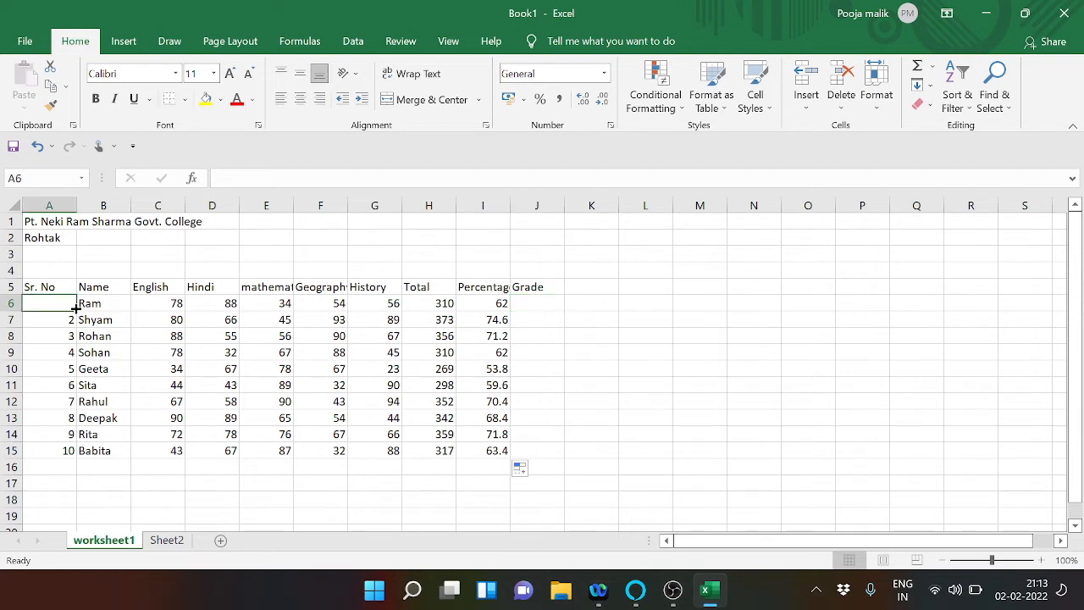
type("1")
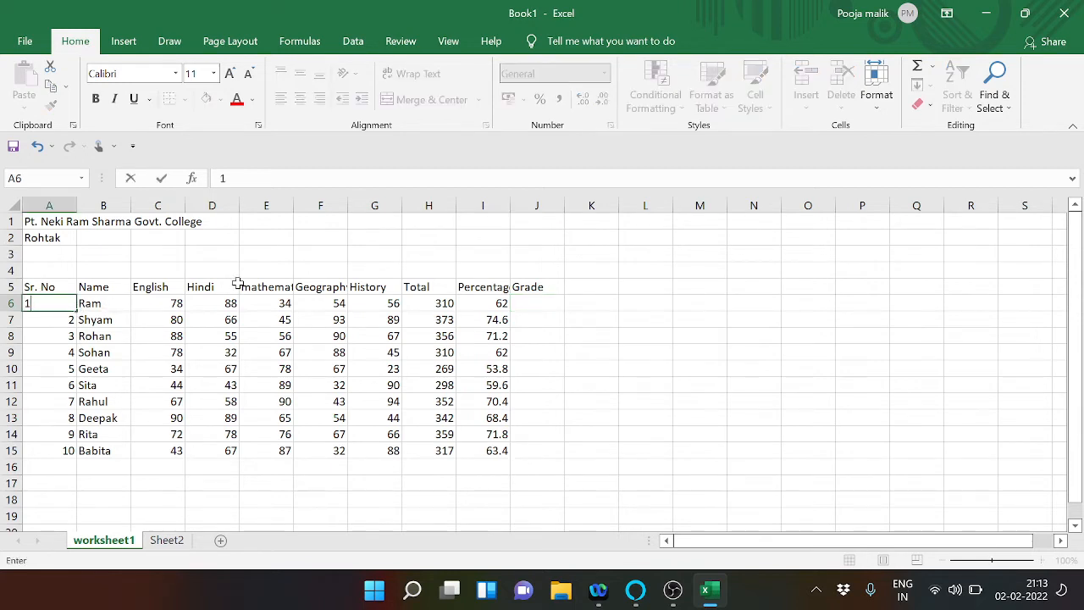
Start an IF formula in Grade cell J6 with the first student's percentage test, =IF(I6>80,.
left_click(520, 306)
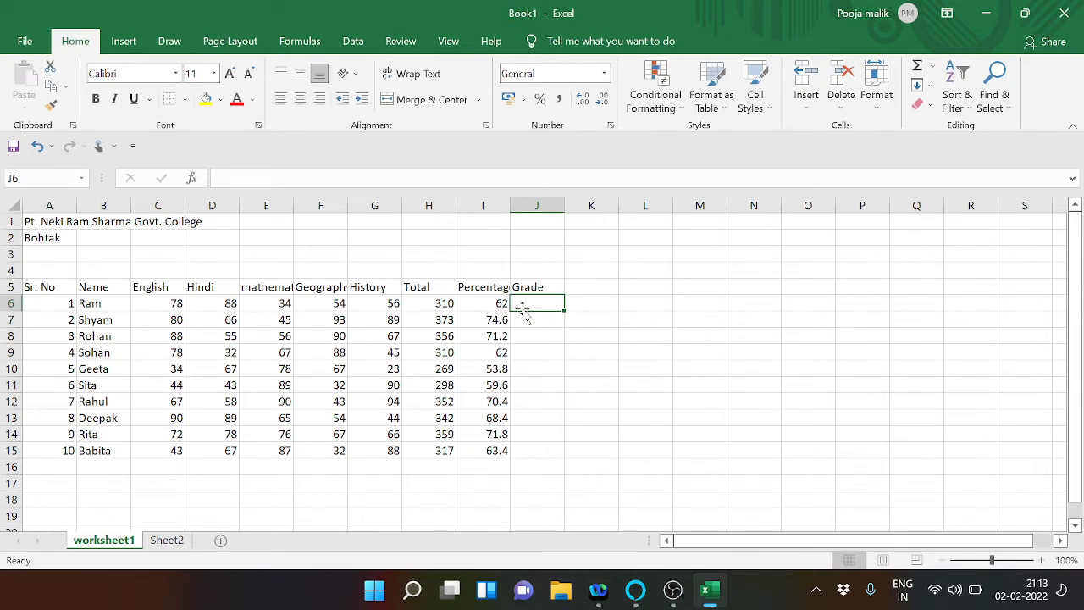
type("=")
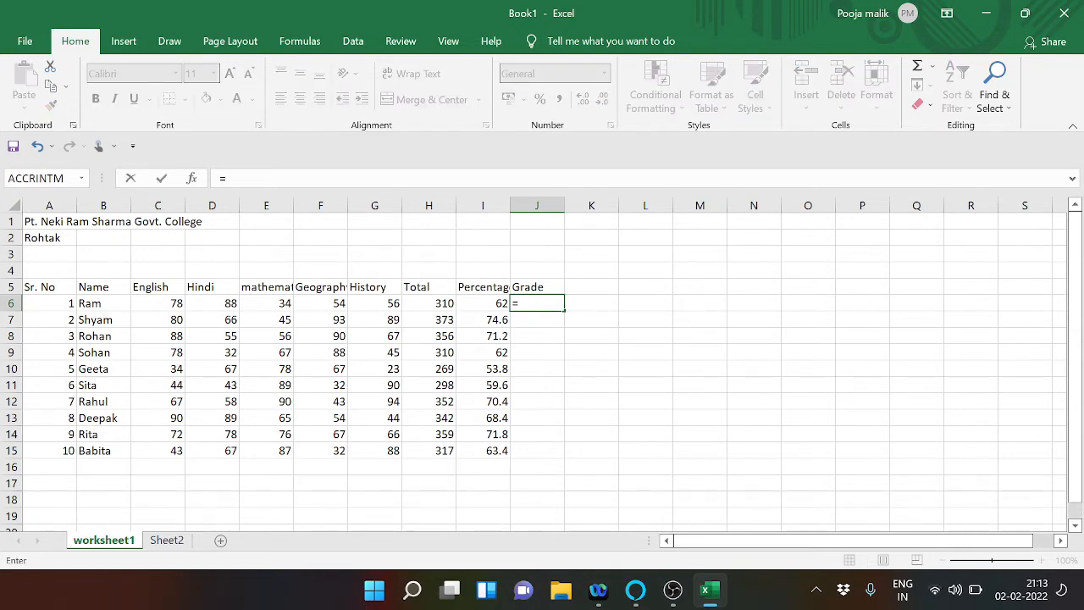
type("I")
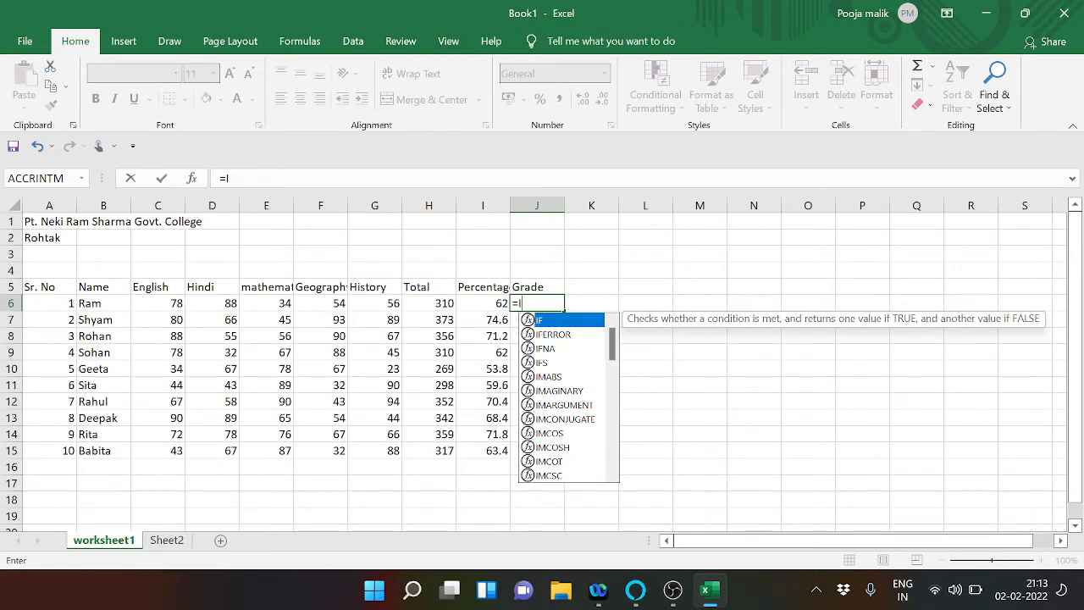
type("F")
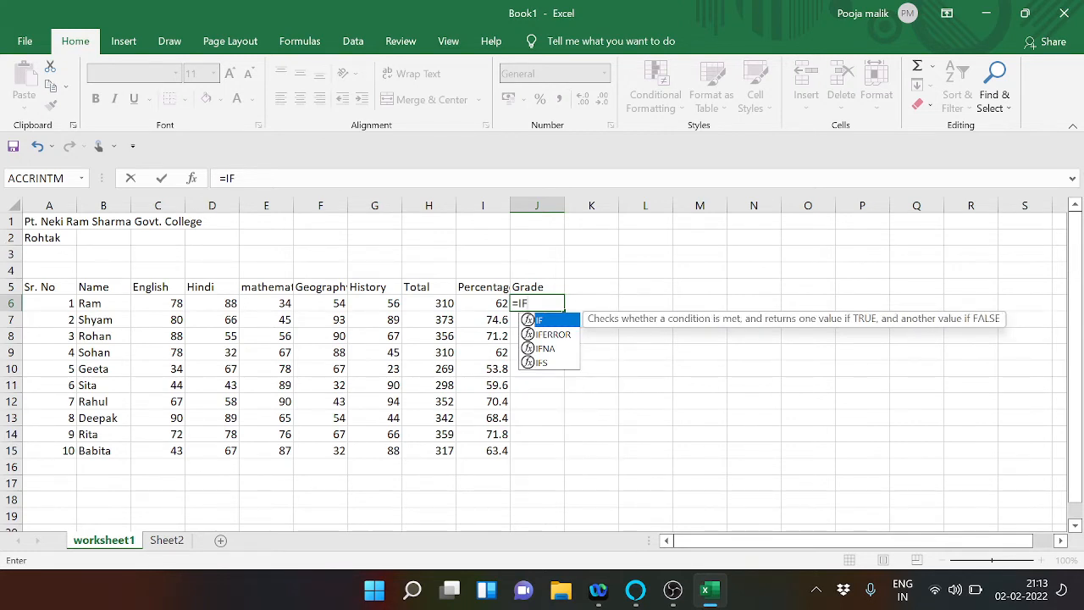
double_click(560, 322)
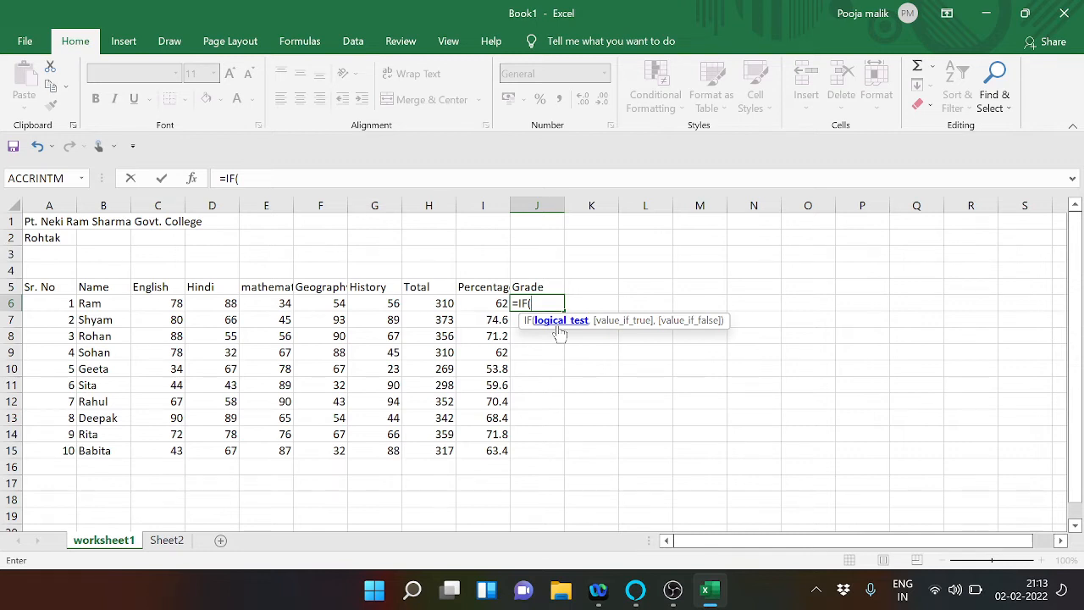
left_click(500, 302)
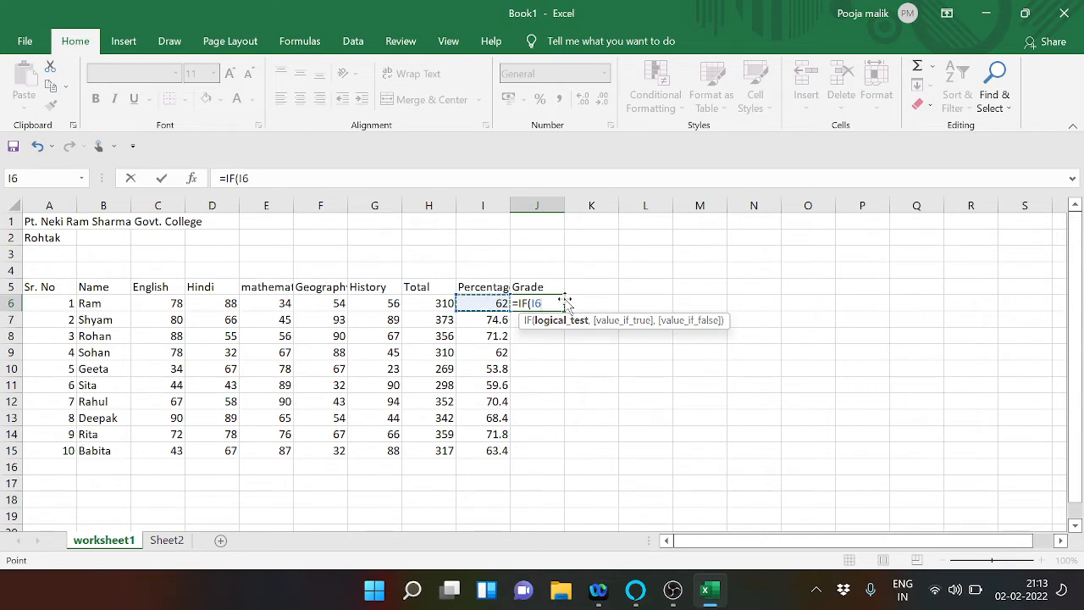
type(".")
type(">")
type("80")
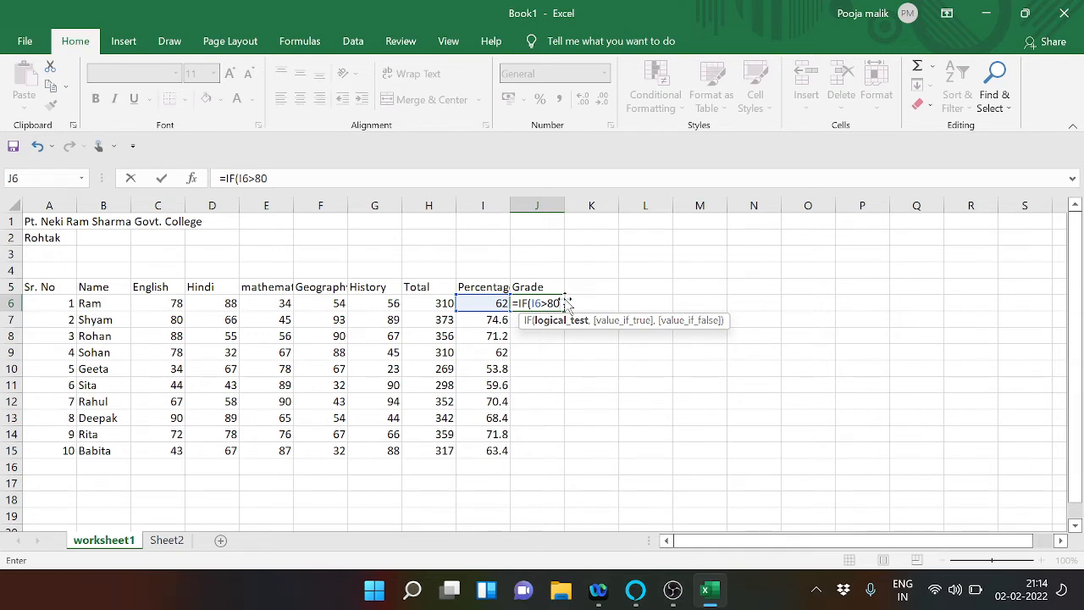
type(",")
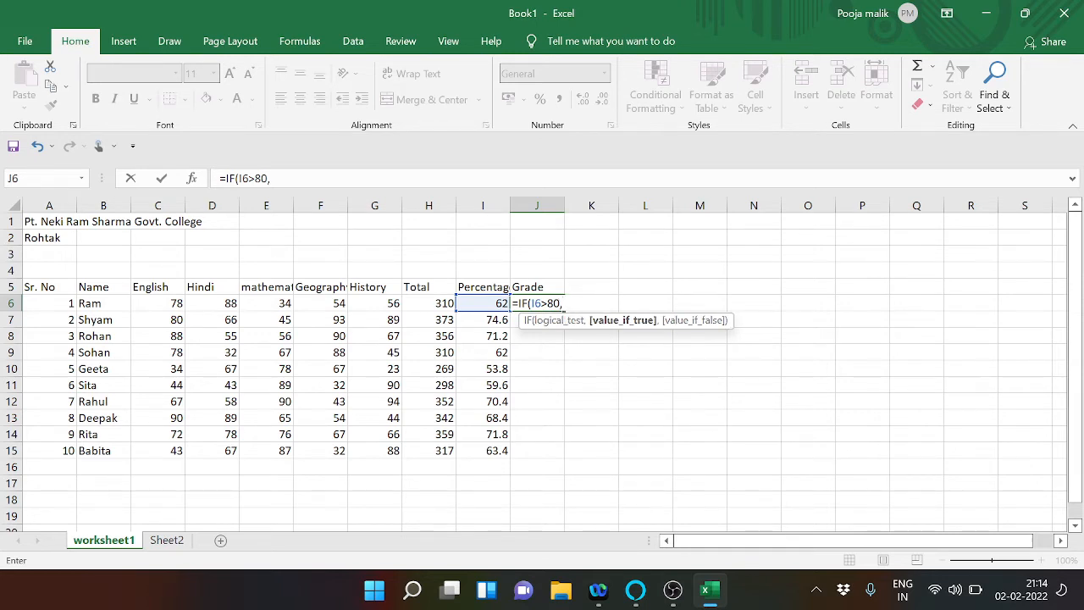
Add "A+" as the value if true in the J6 grade formula, followed by a comma.
type("\"a")
key("BackSpace")
type("A=")
key("BackSpace")
type("+")
type(",")
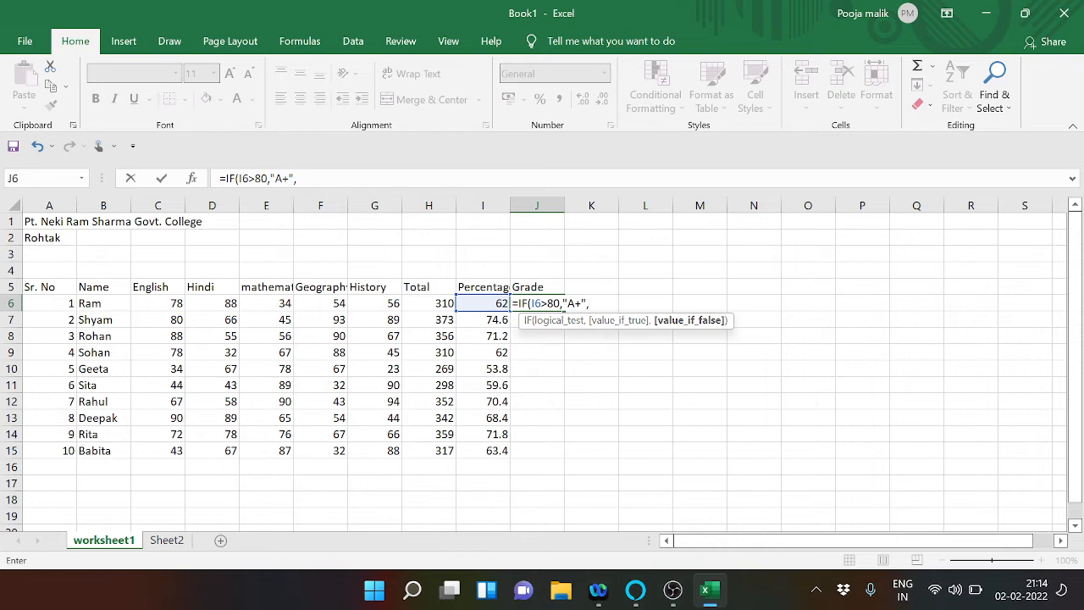
Begin a nested =IF( as the value if false in the J6 grade formula.
type("+")
key("BackSpace")
type("=I")
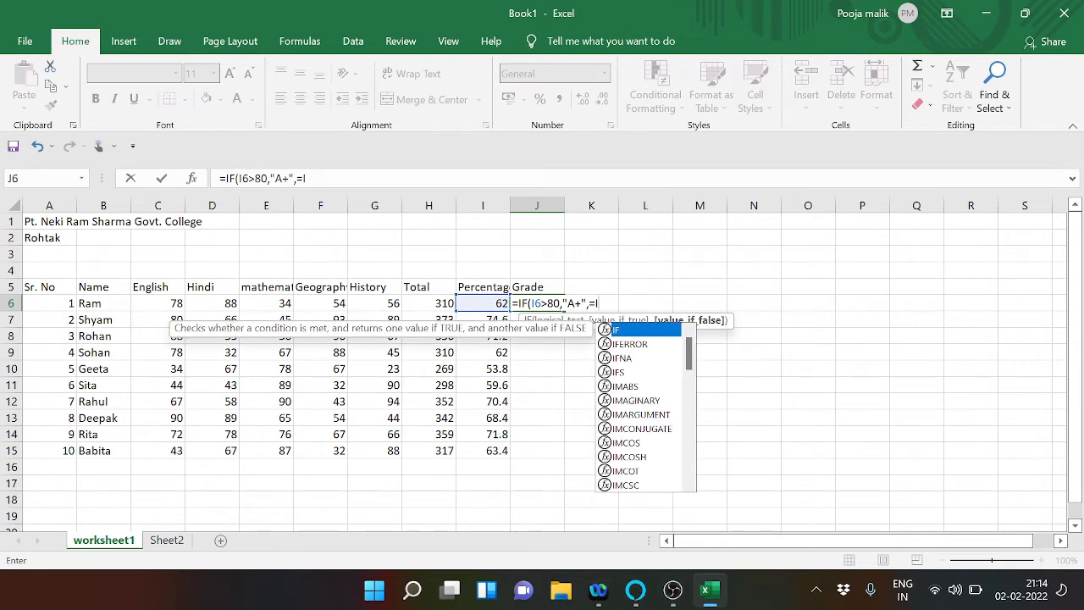
type("F")
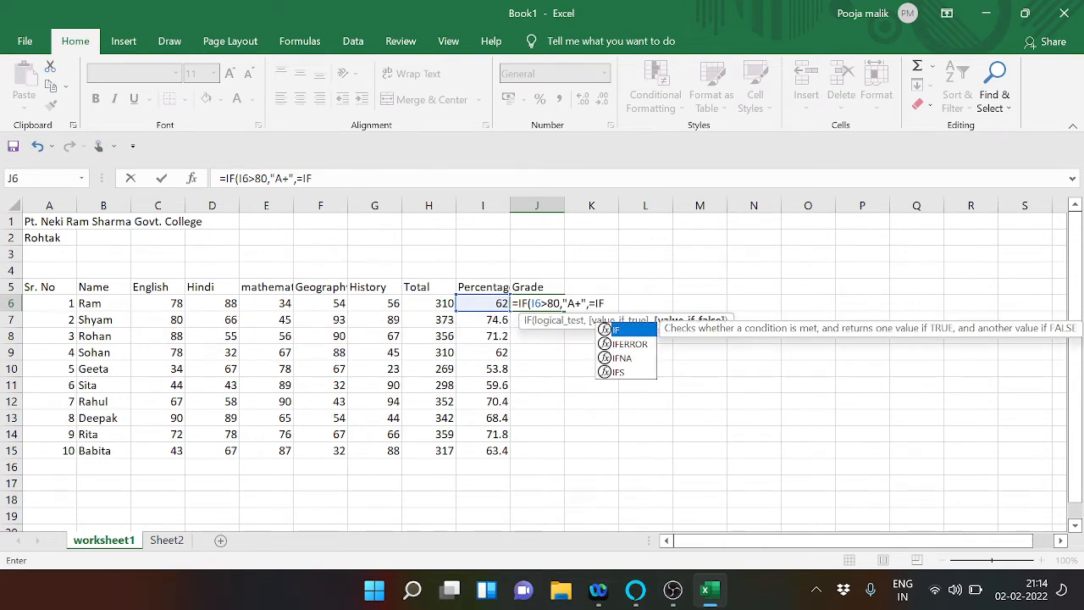
key("Escape")
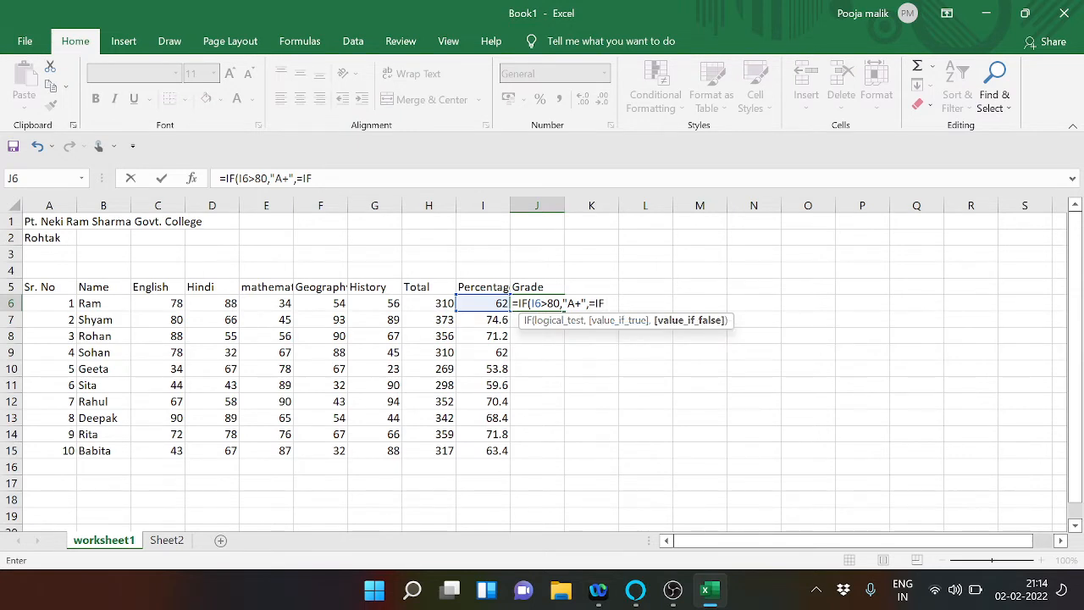
key("BackSpace")
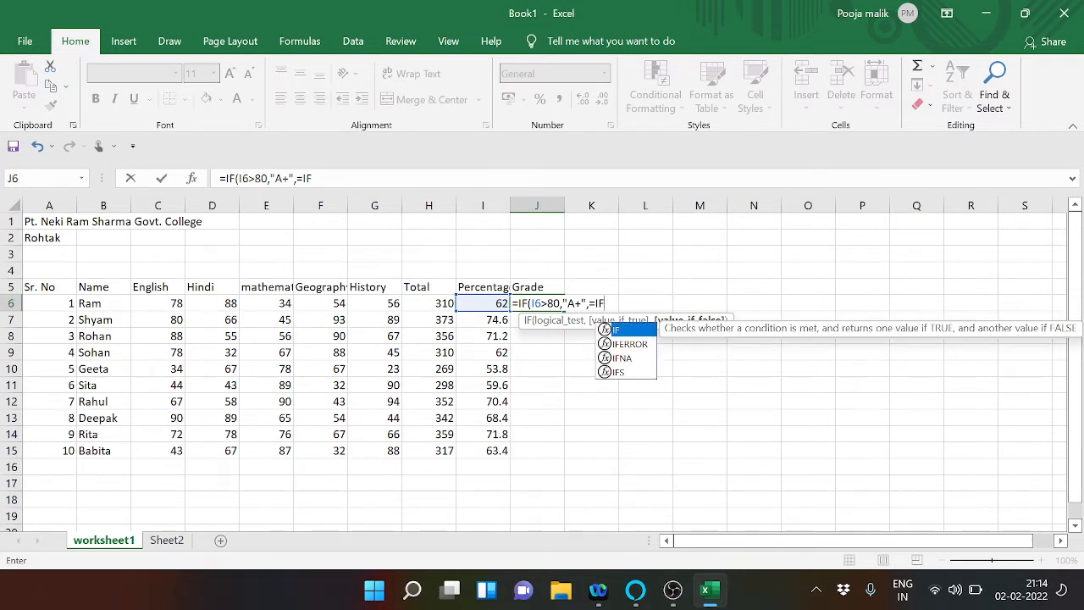
type("(")
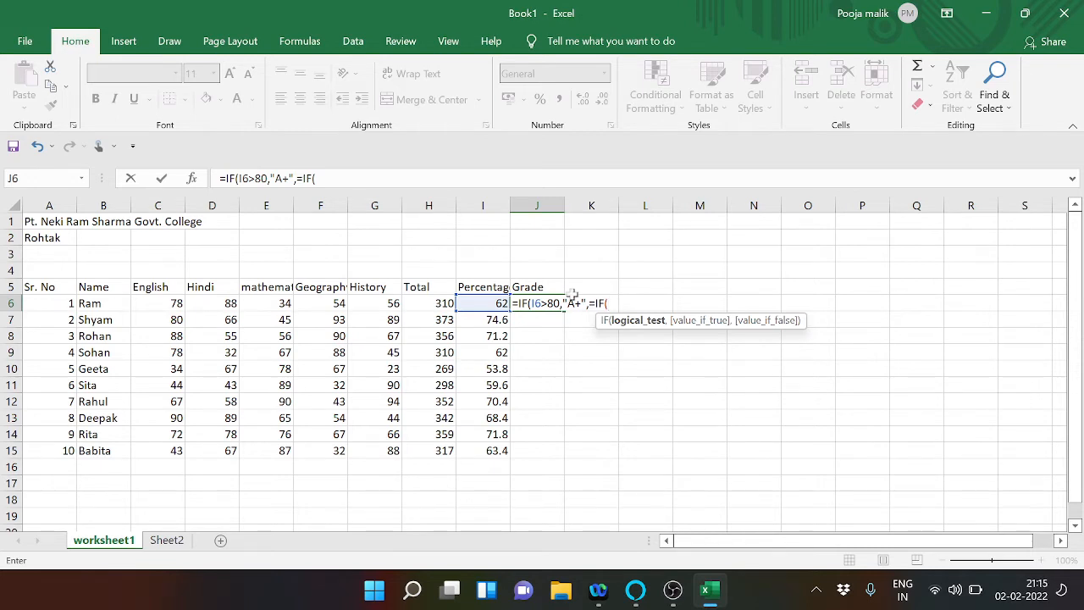
Give the nested IF in J6 the test I6>70 with "A" as its value if true.
left_click(498, 303)
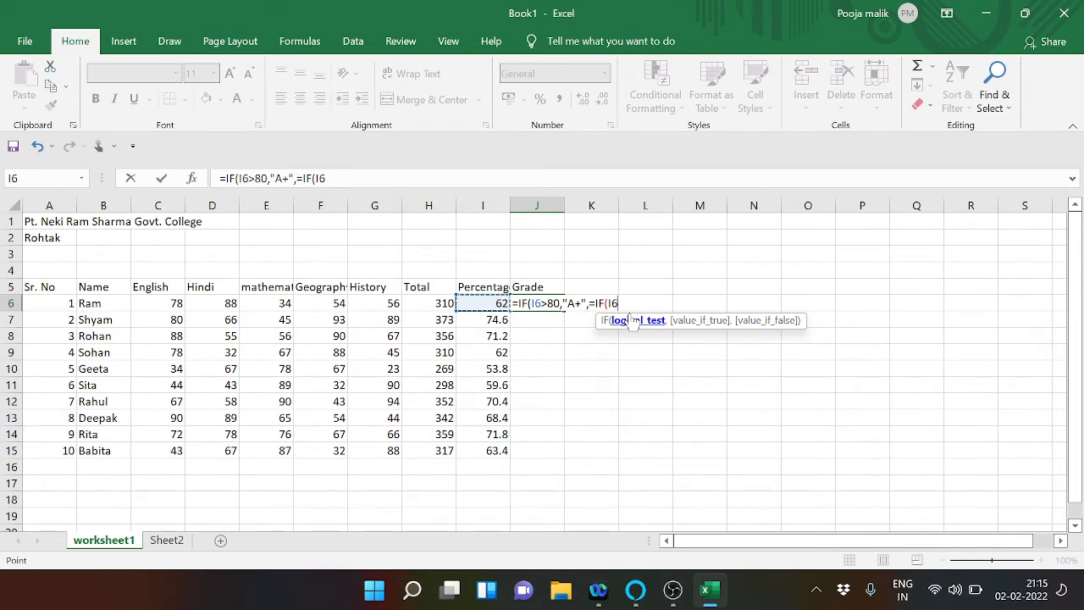
type(">70,")
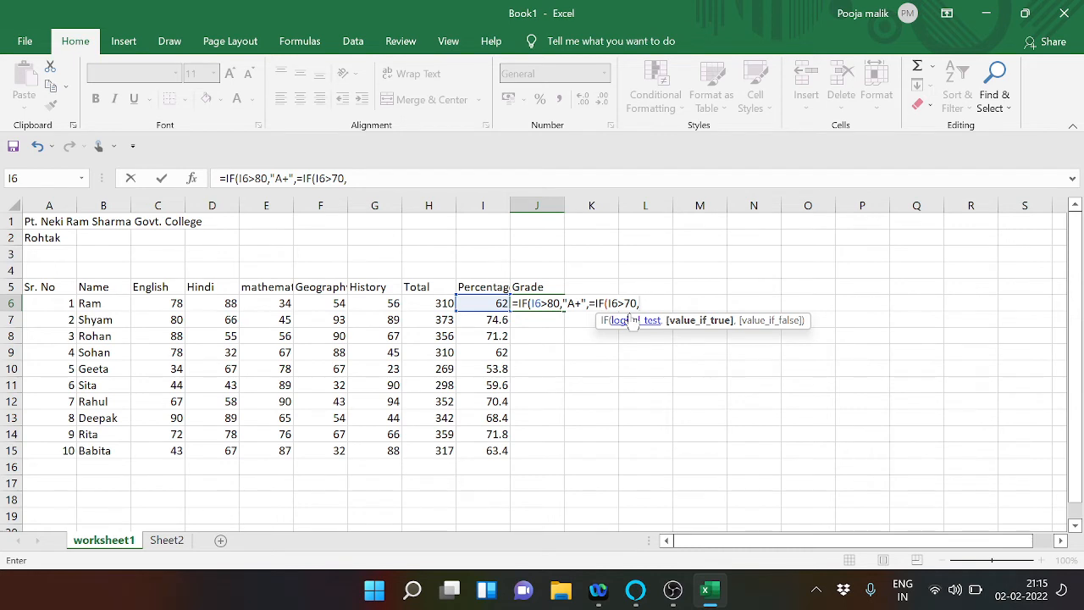
type("\"A\"")
type(",")
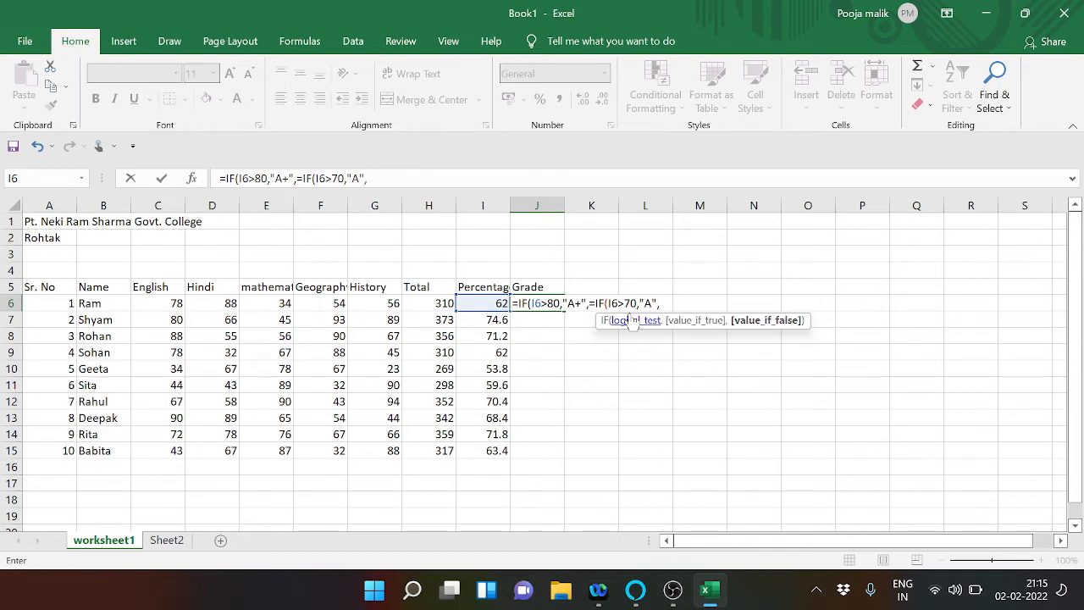
Add another nested =IF( as the value if false in the J6 formula, with the test I6>60 followed by a comma.
type("=IF")
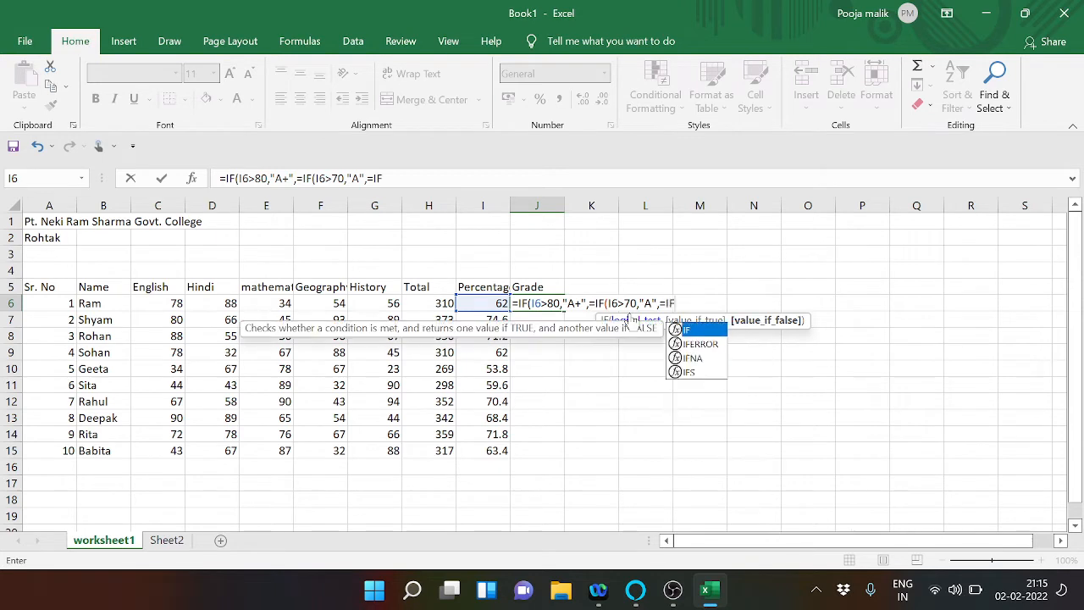
type("(")
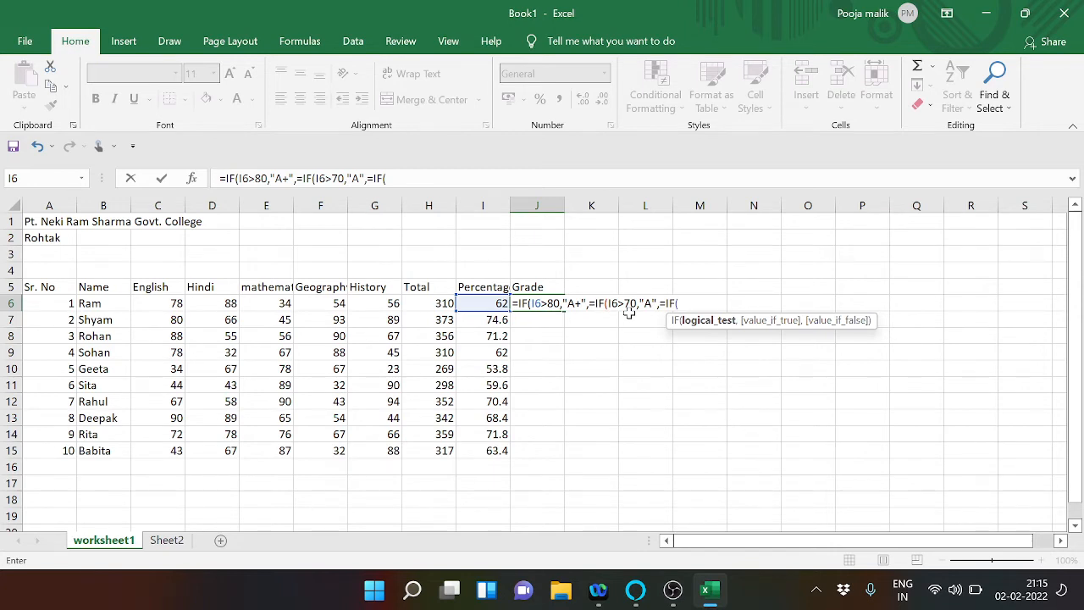
left_click(496, 307)
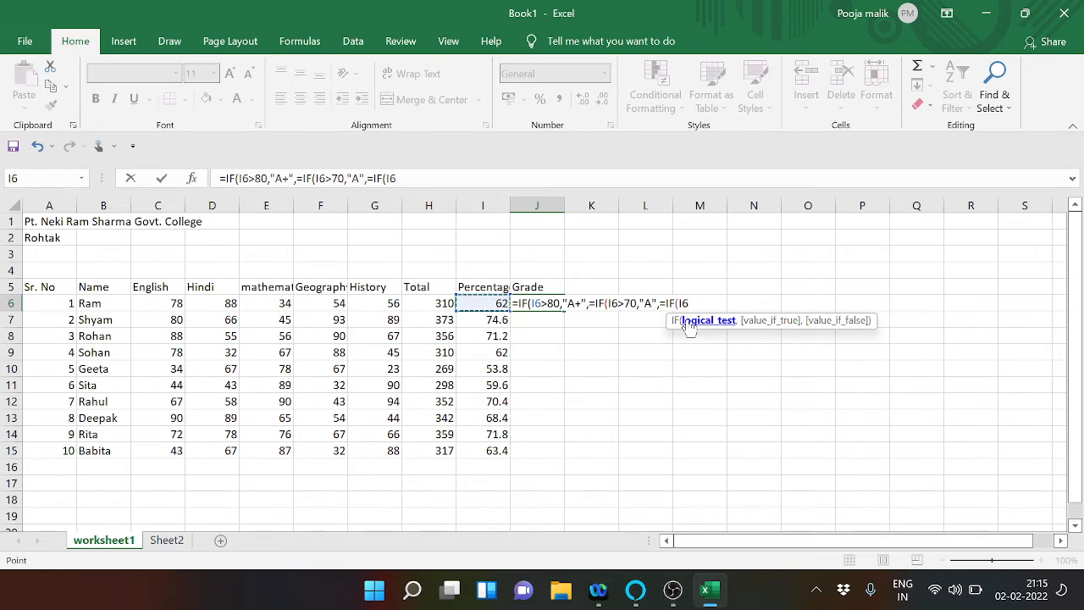
type(".")
key("BackSpace")
type(">60")
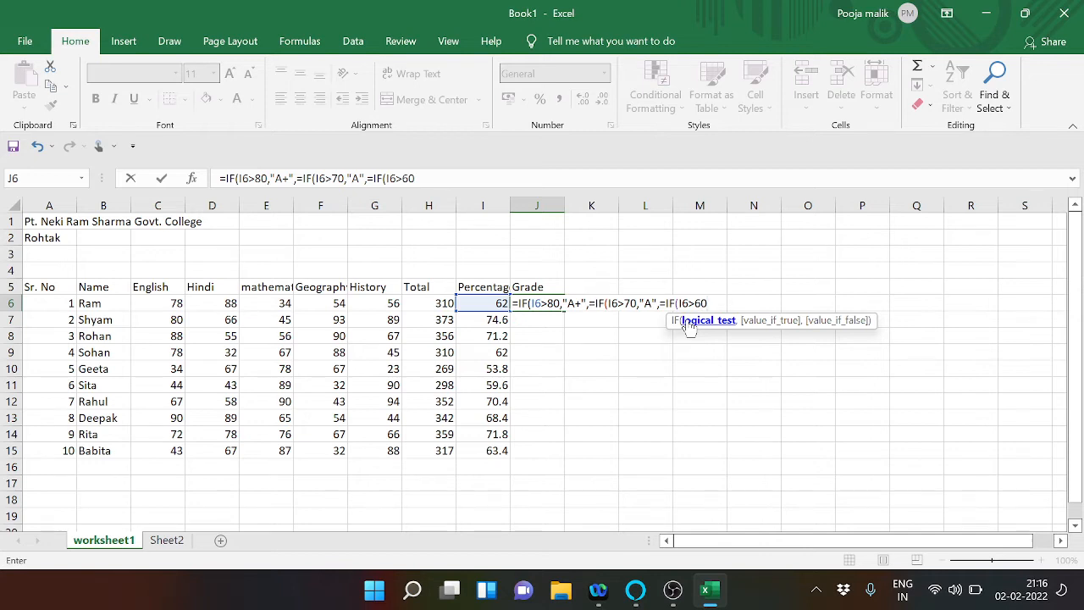
type(",")
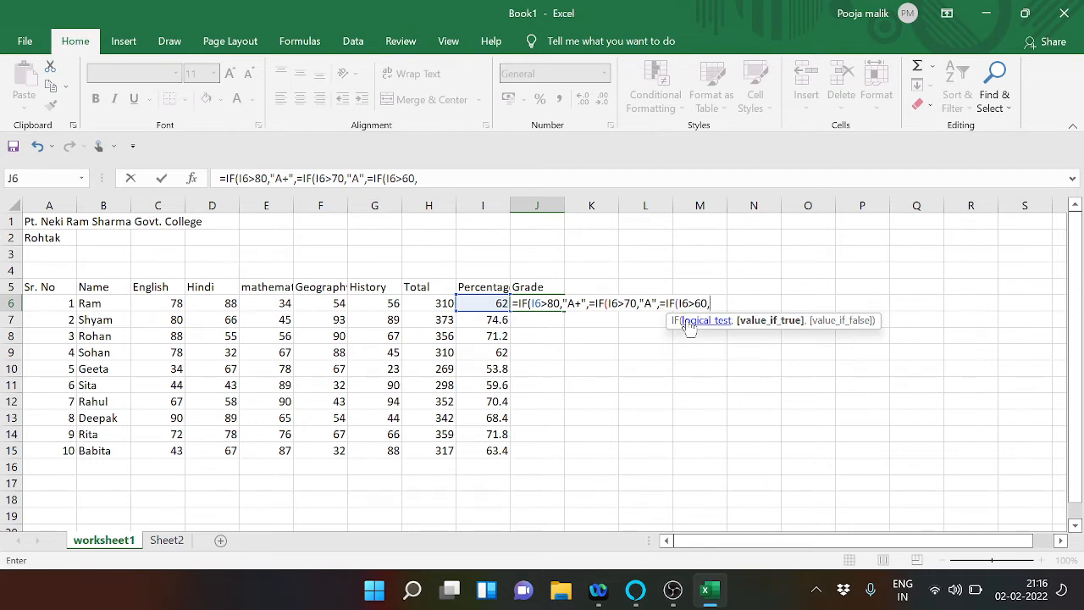
Enter "B+" as the value if true for the I6>60 test in J6, followed by a comma.
type("\"b")
key("BackSpace")
type("B=")
key("BackSpace")
type("+")
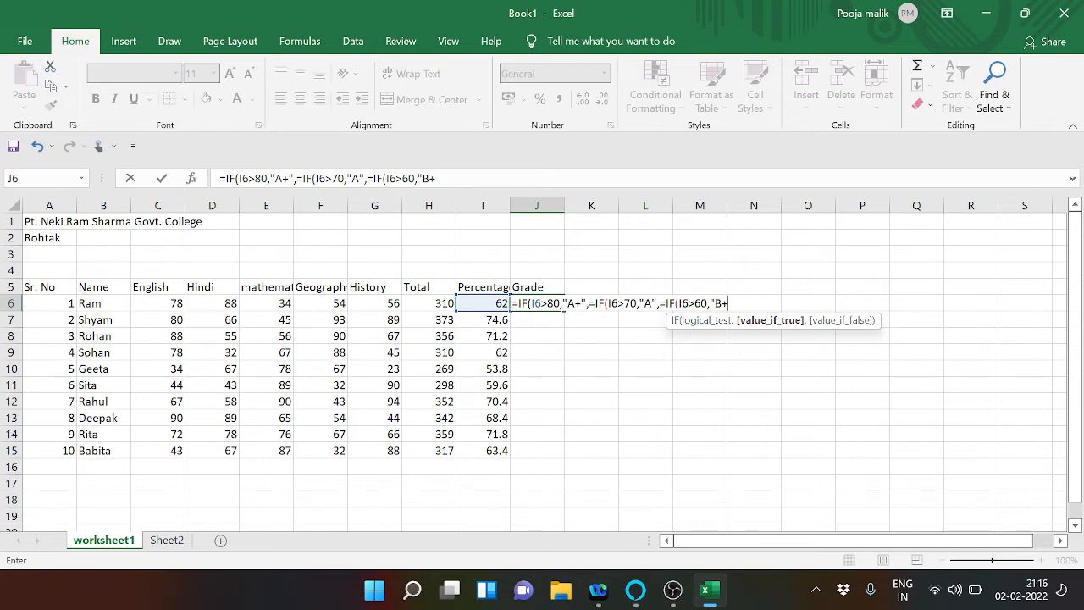
type("\",")
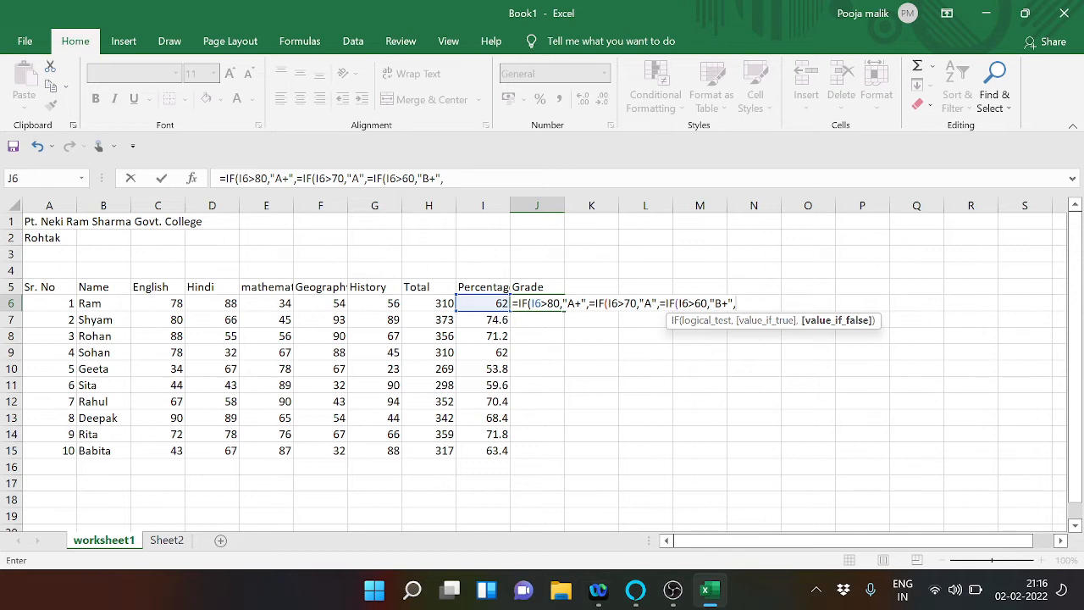
Add a further nested =IF( to the J6 grade formula with the test I6>50, ending with a comma.
type("=IF")
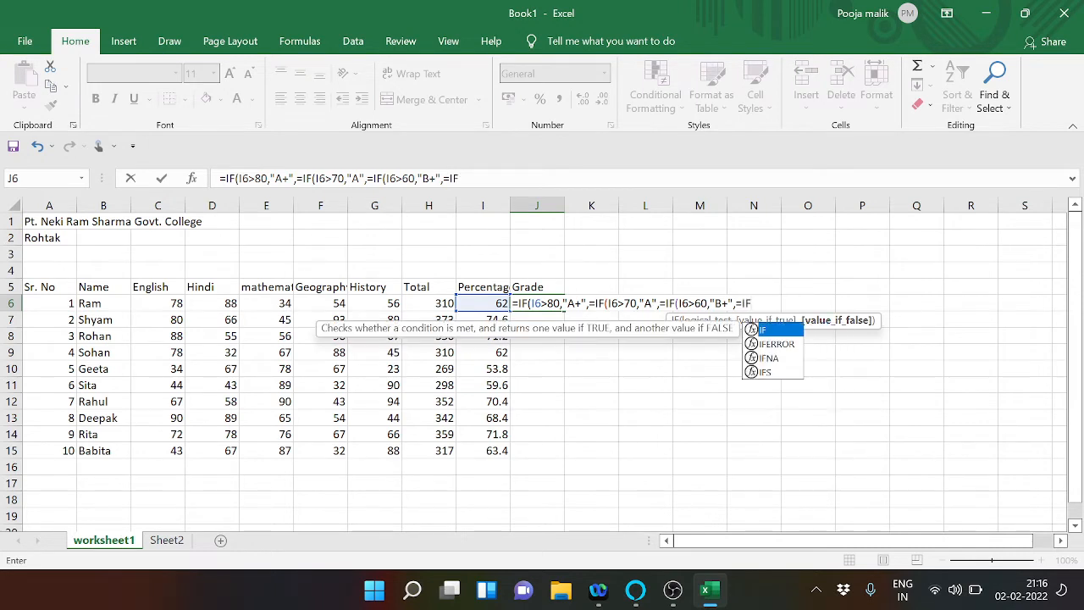
type("(")
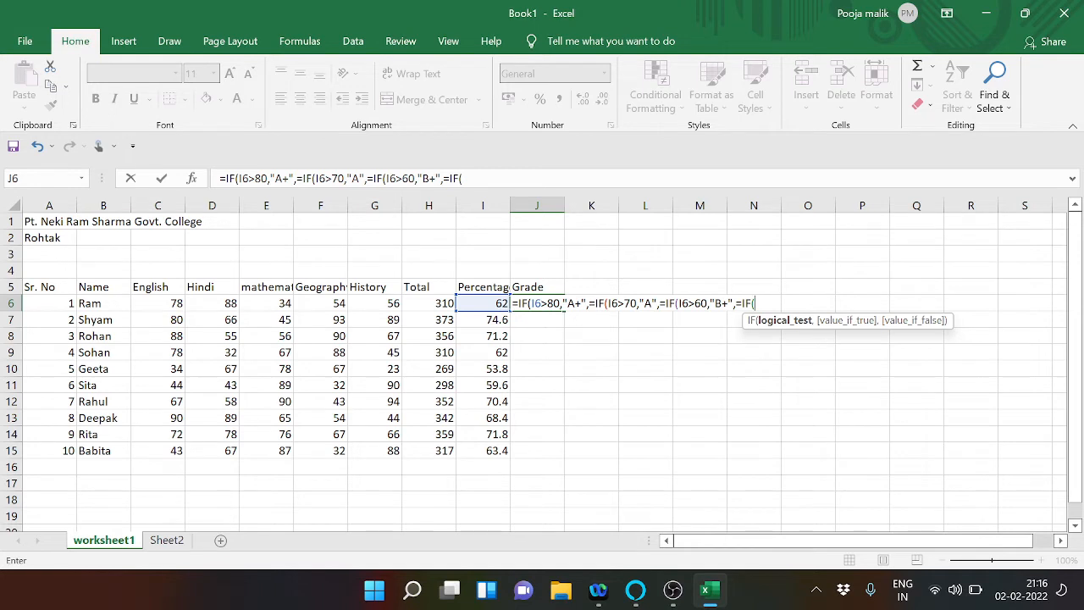
left_click(480, 298)
type(".")
key("BackSpace")
type(">")
type("50")
type(",")
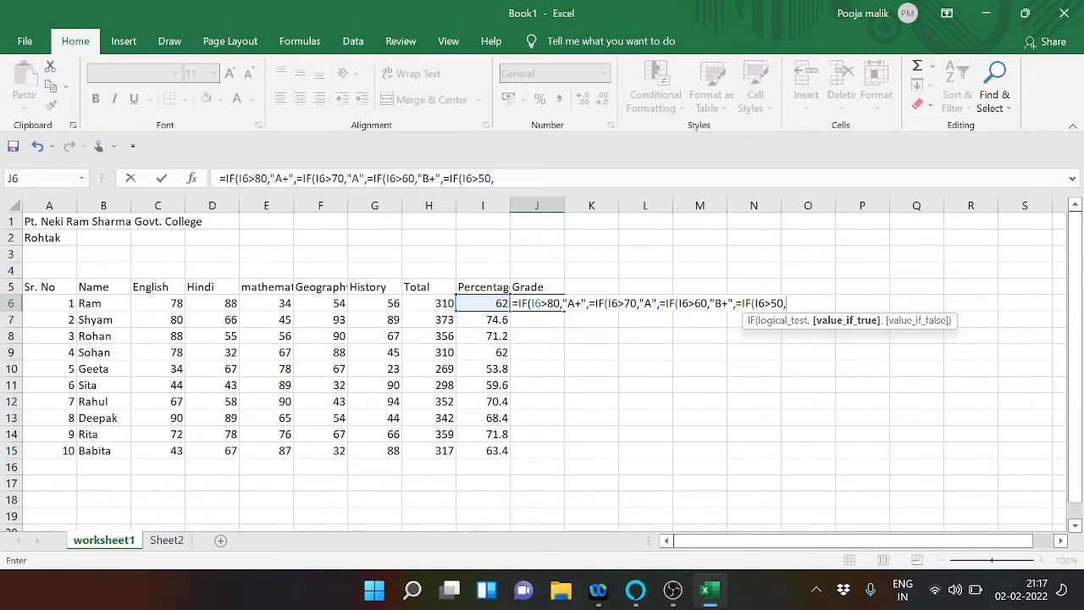
Remove the commas directly after the I6>60, I6>80 and I6>70 tests in the J6 formula.
left_click(710, 304)
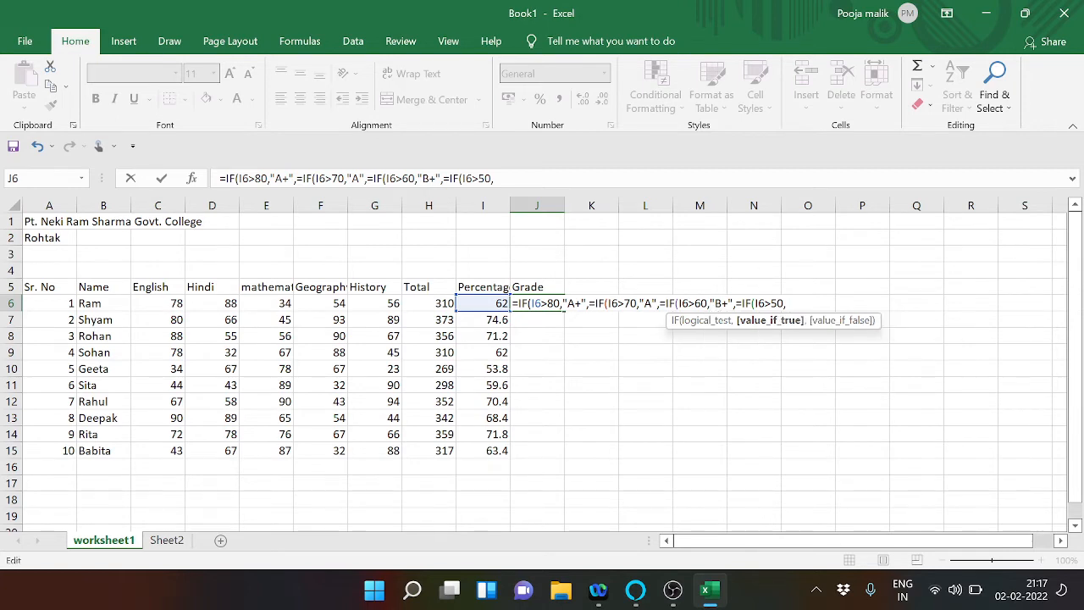
key("BackSpace")
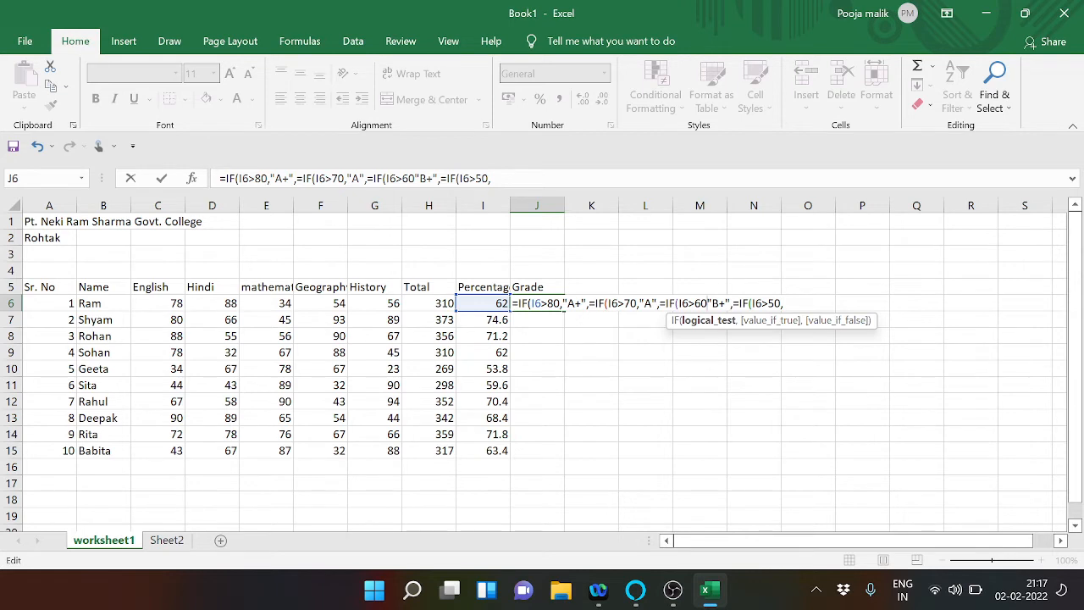
left_click(564, 304)
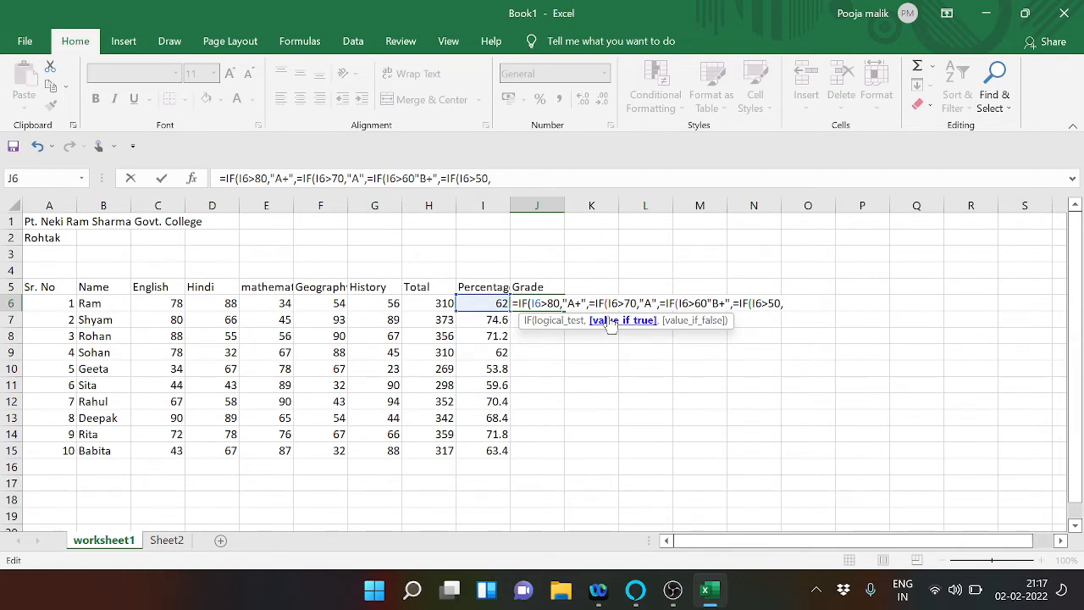
key("BackSpace")
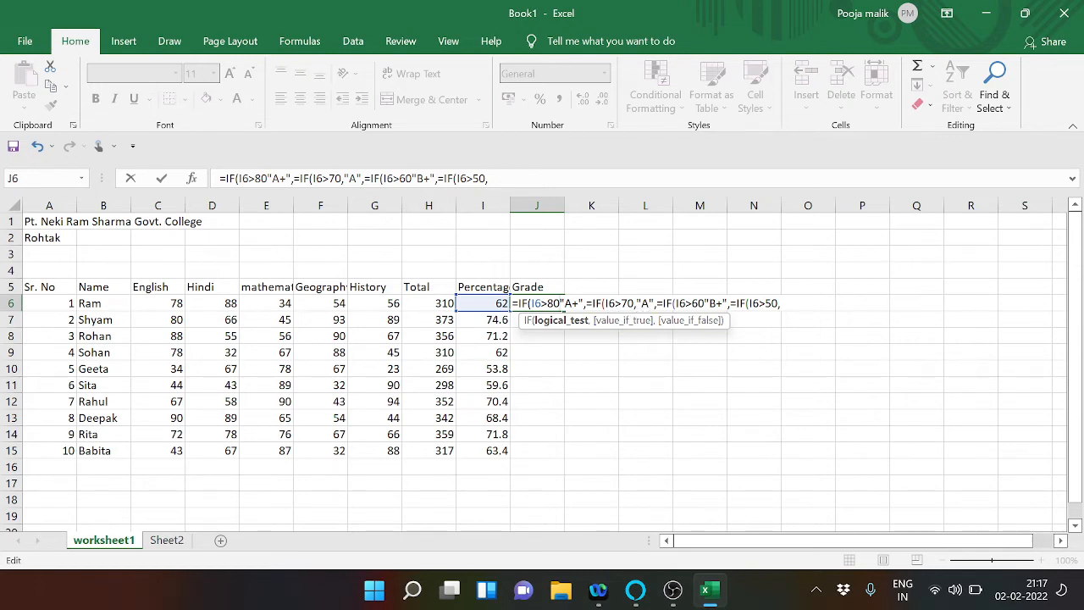
left_click(637, 304)
key("BackSpace")
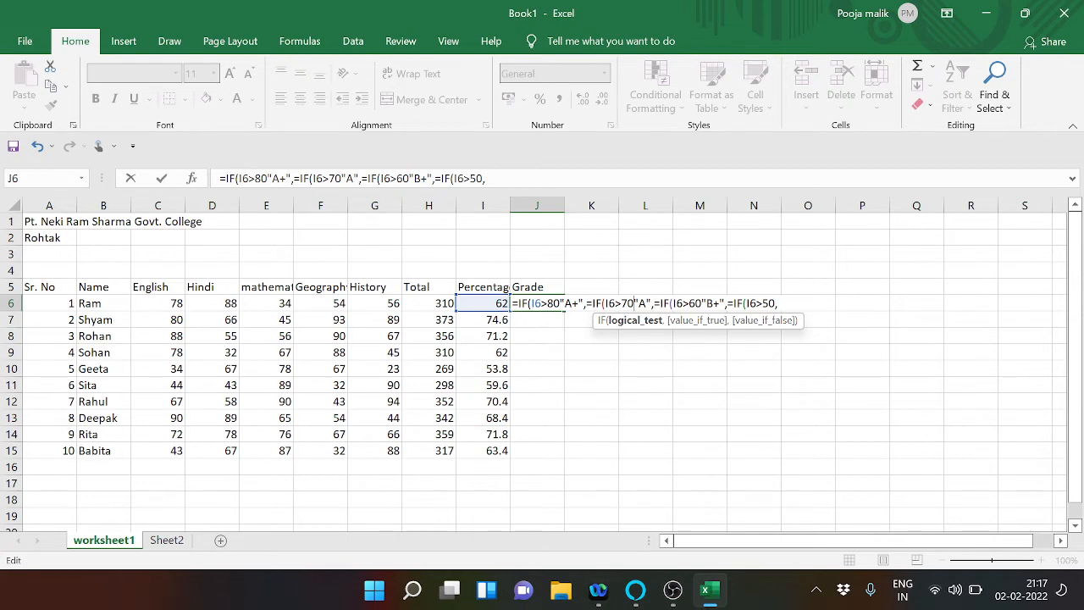
Replace the comma after the I6>50 test in the J6 formula with an opening quotation mark.
left_click(777, 304)
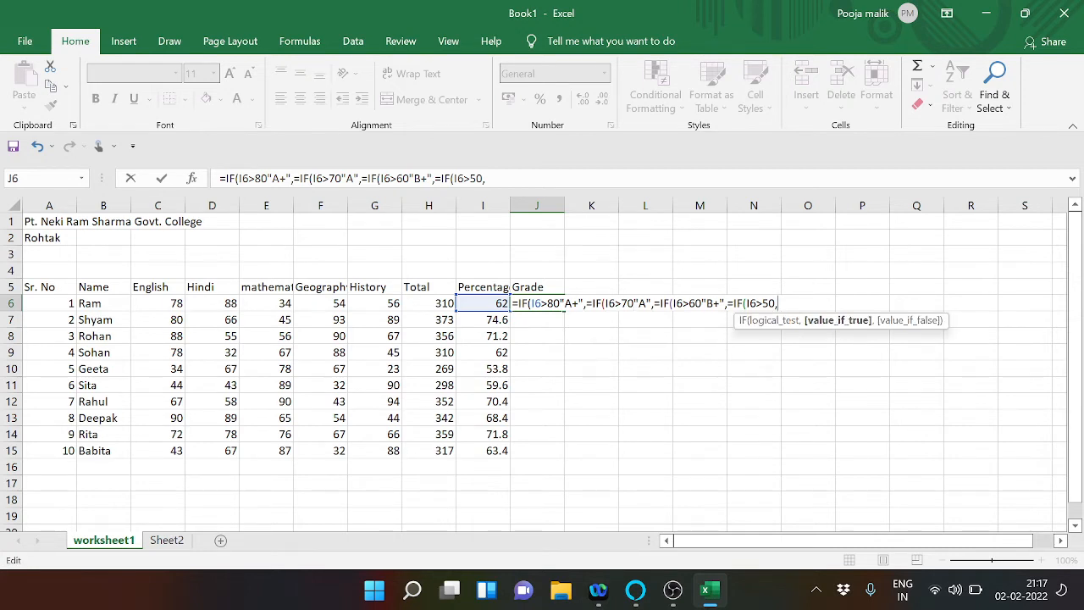
key("BackSpace")
type("\"")
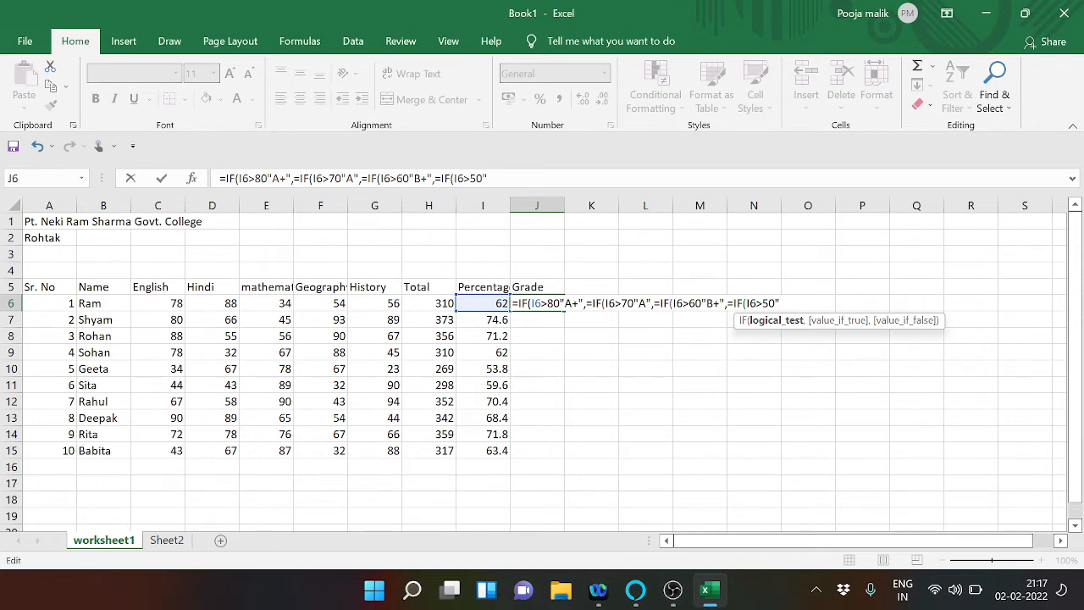
Complete the I6>50 branch in J6 with "B" and append another nested IF with the condition I6<50 and the result "FAIL".
type("B\"")
type(",")
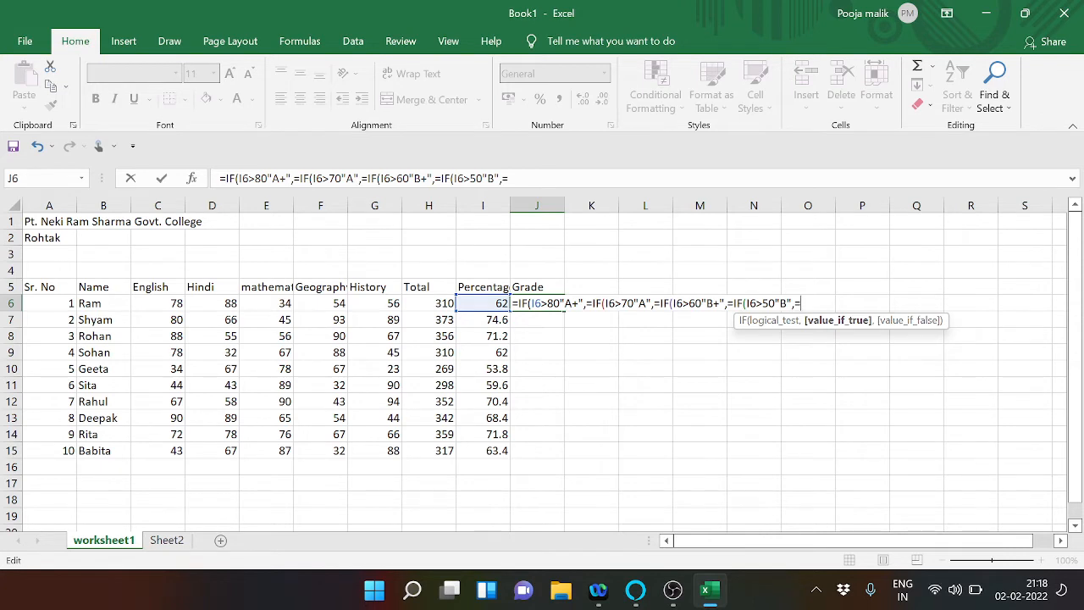
type("=IF")
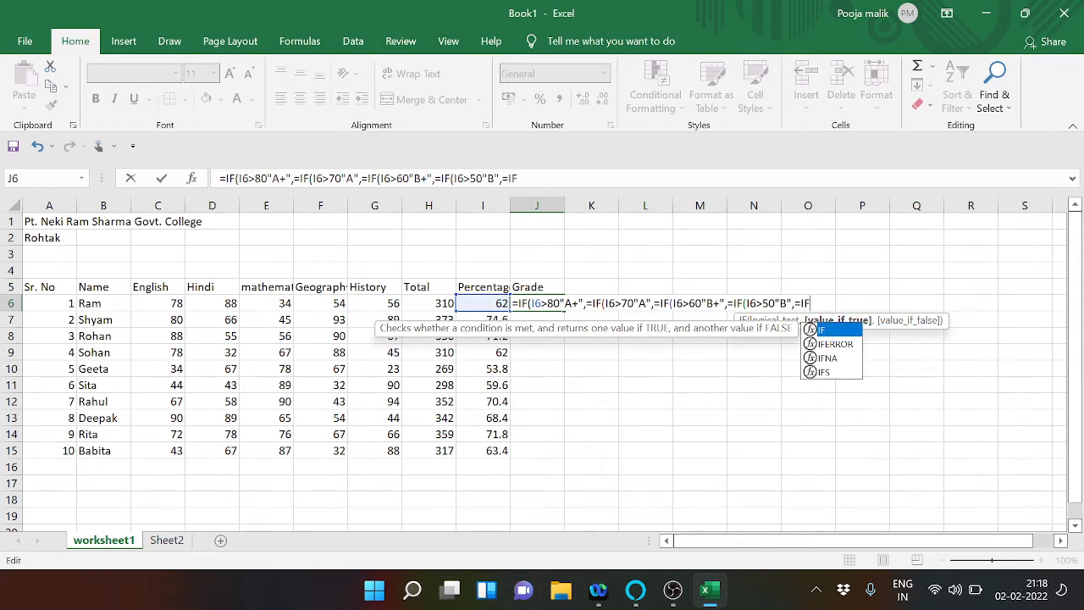
type("(")
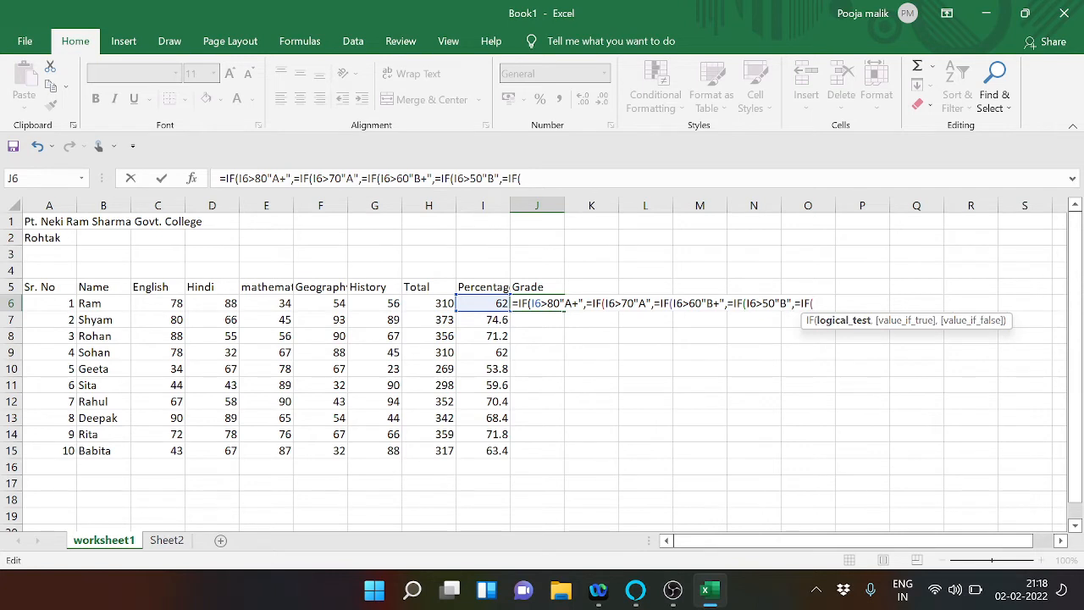
left_click(496, 303)
type(",")
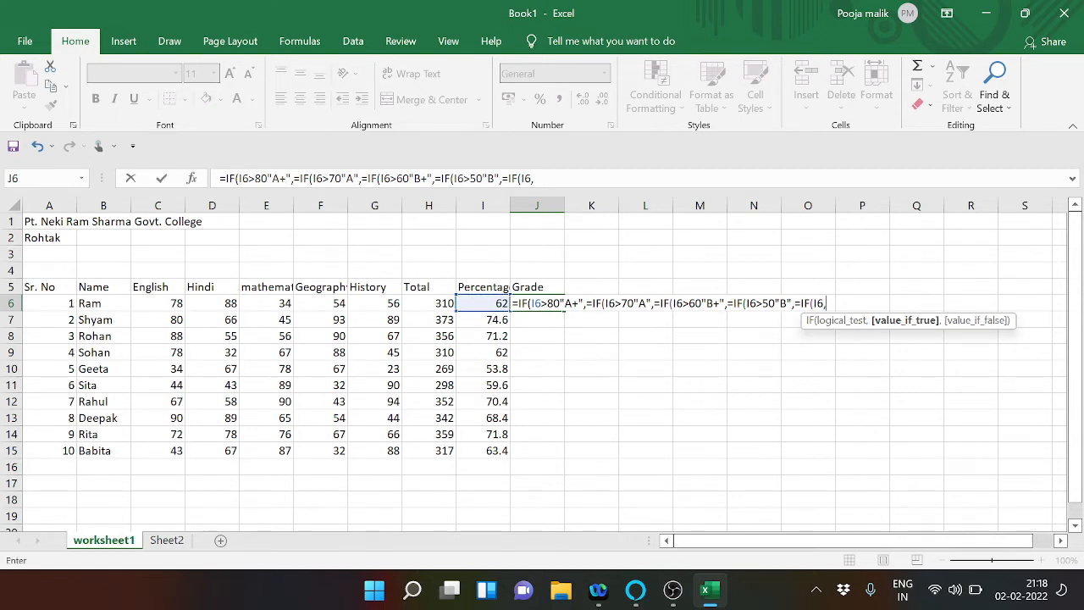
key("BackSpace")
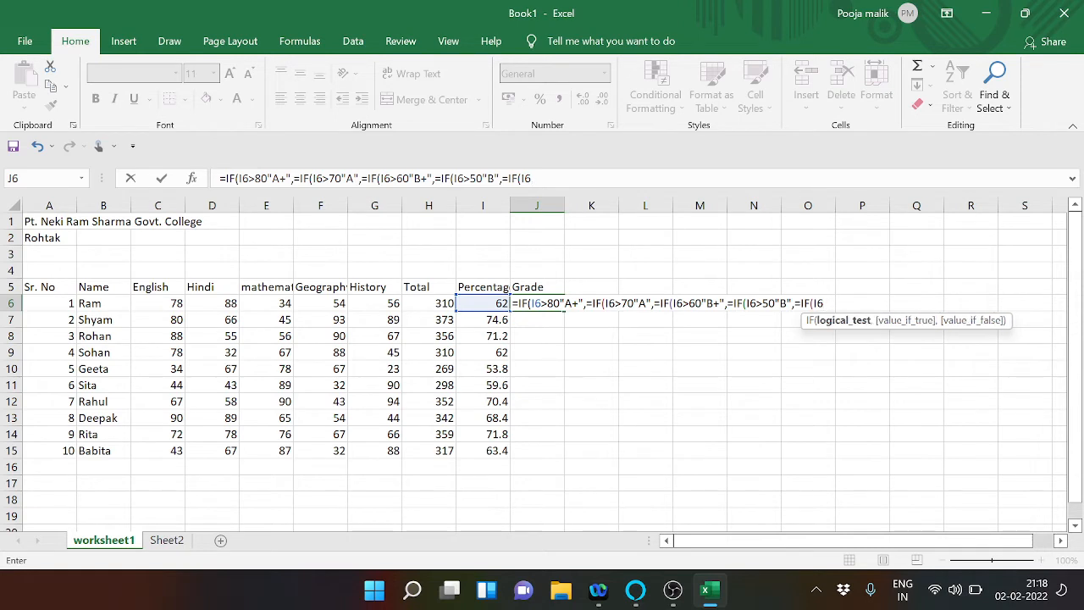
type("<50\"FAIL")
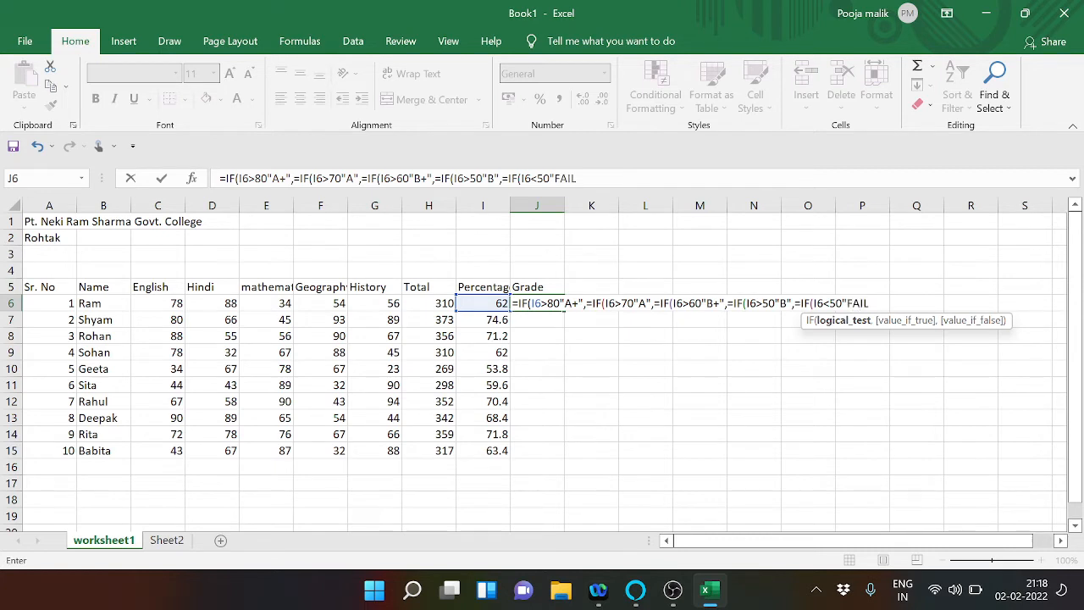
type("\"")
Close the nested IF formula in J6 with five parentheses and try to enter it.
type("))")
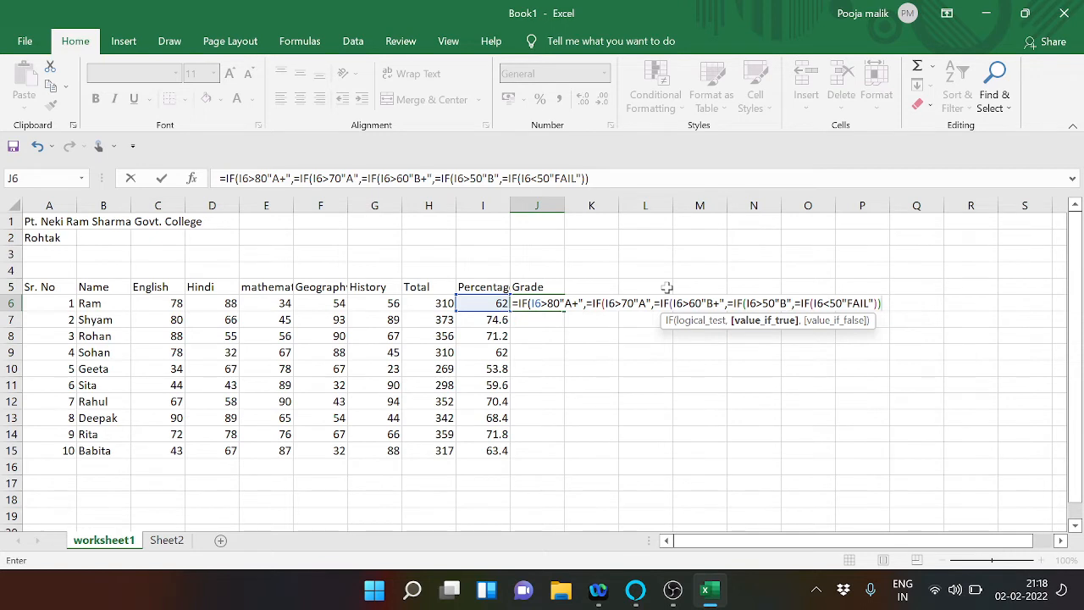
type(")")
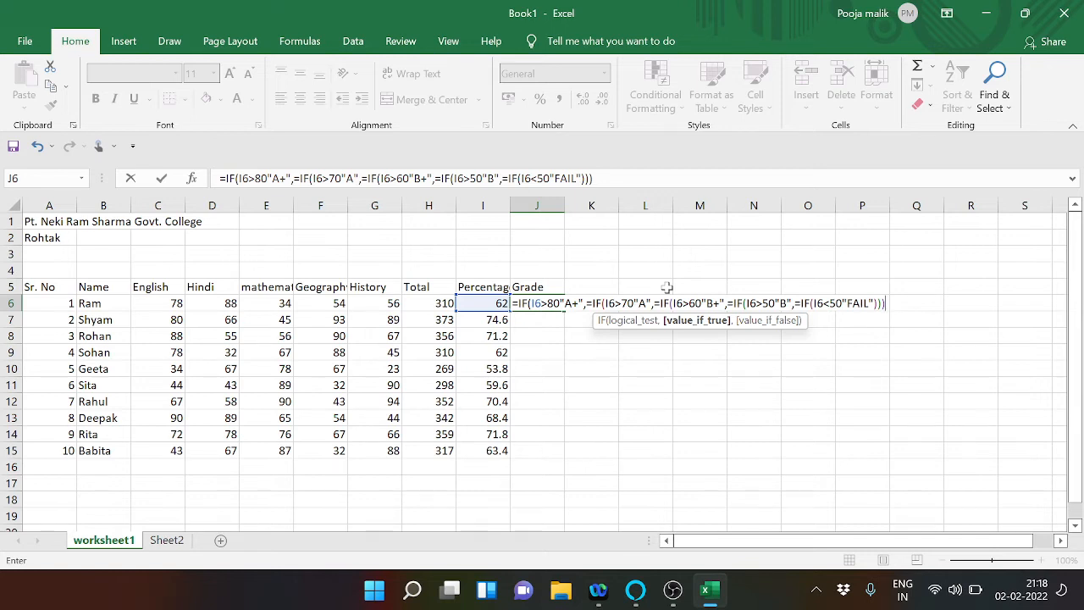
type("))")
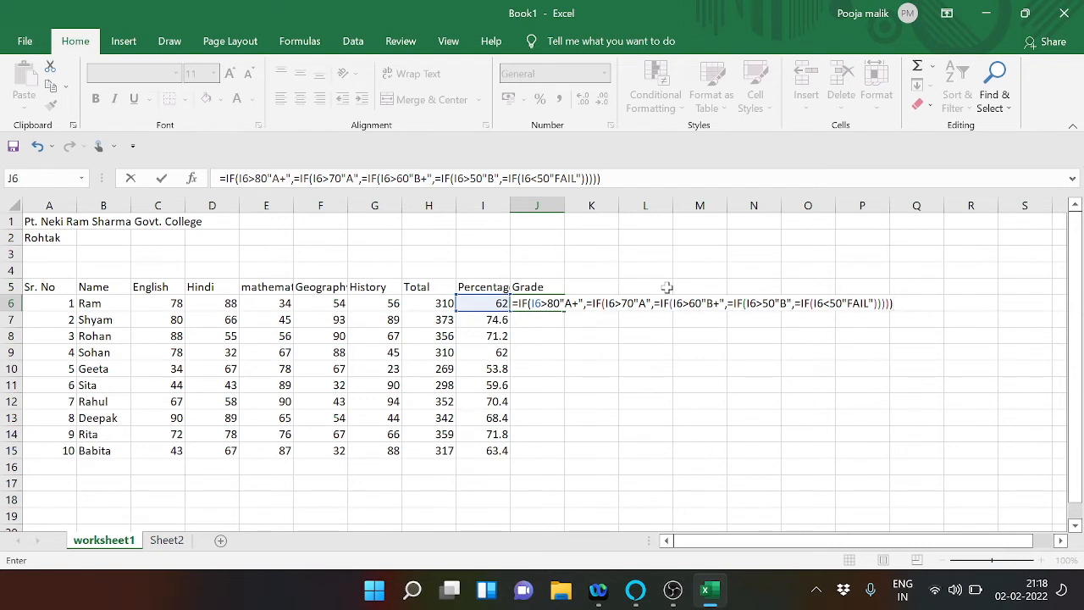
key("Return")
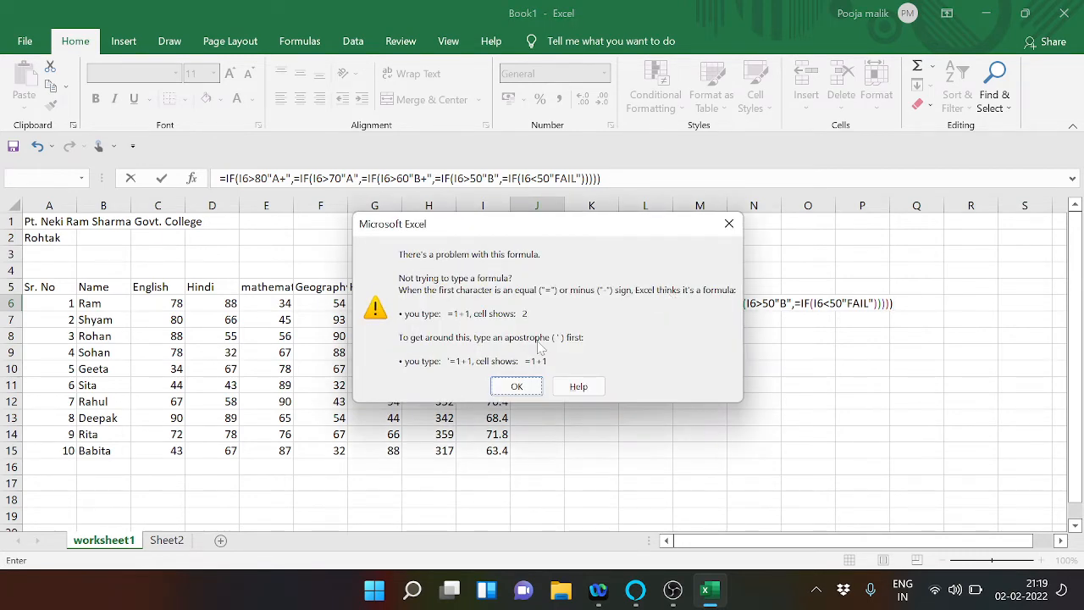
left_click(525, 385)
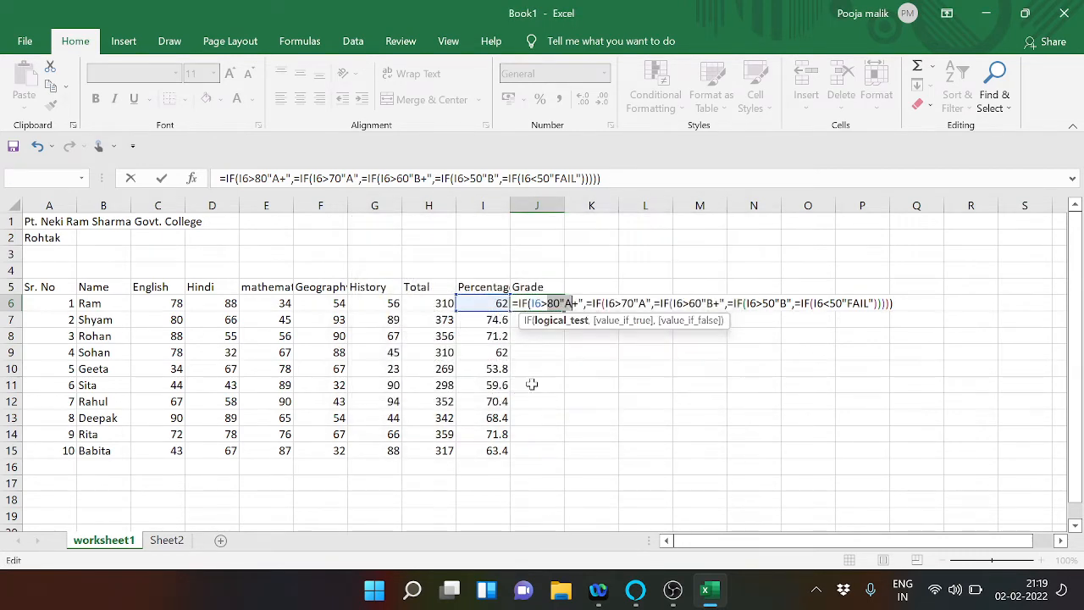
Try inserting a comma before 80 and before 70 in the first two IF conditions of the J6 formula.
key("shift+Right")
key("Left")
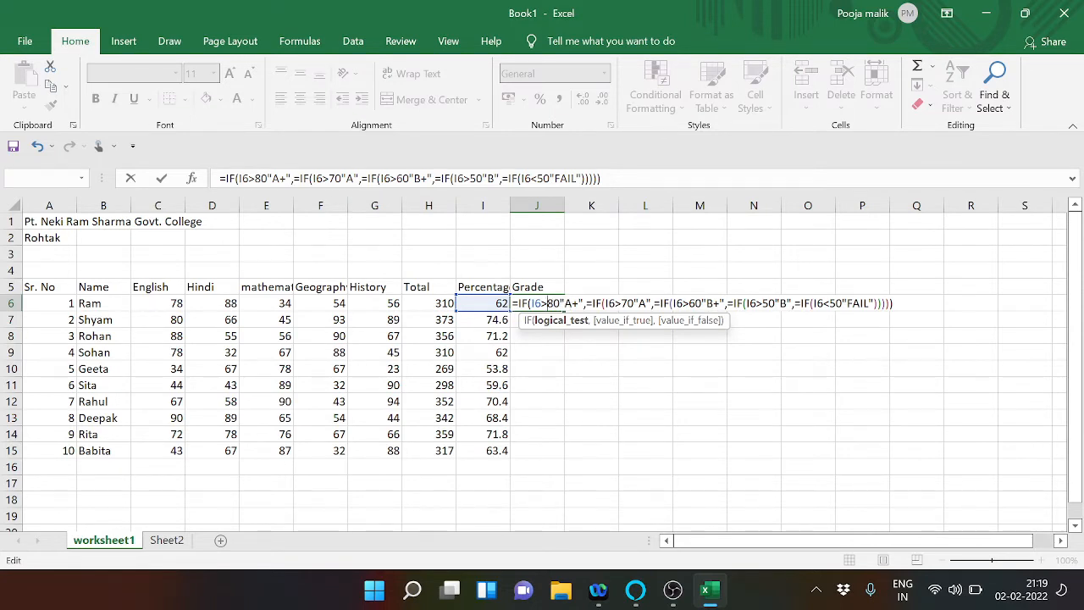
type(",")
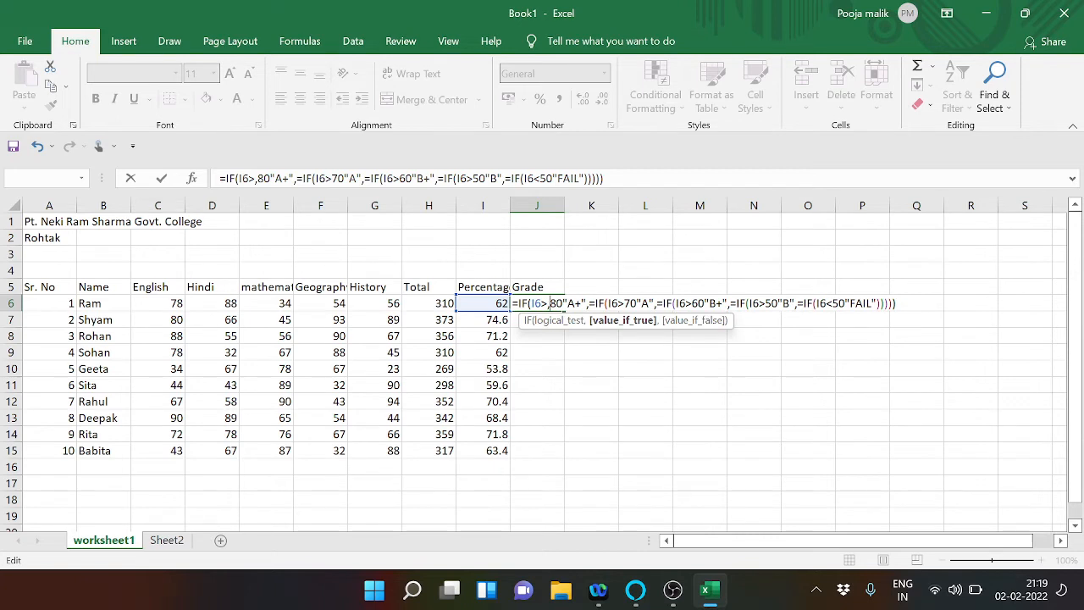
left_click(624, 303)
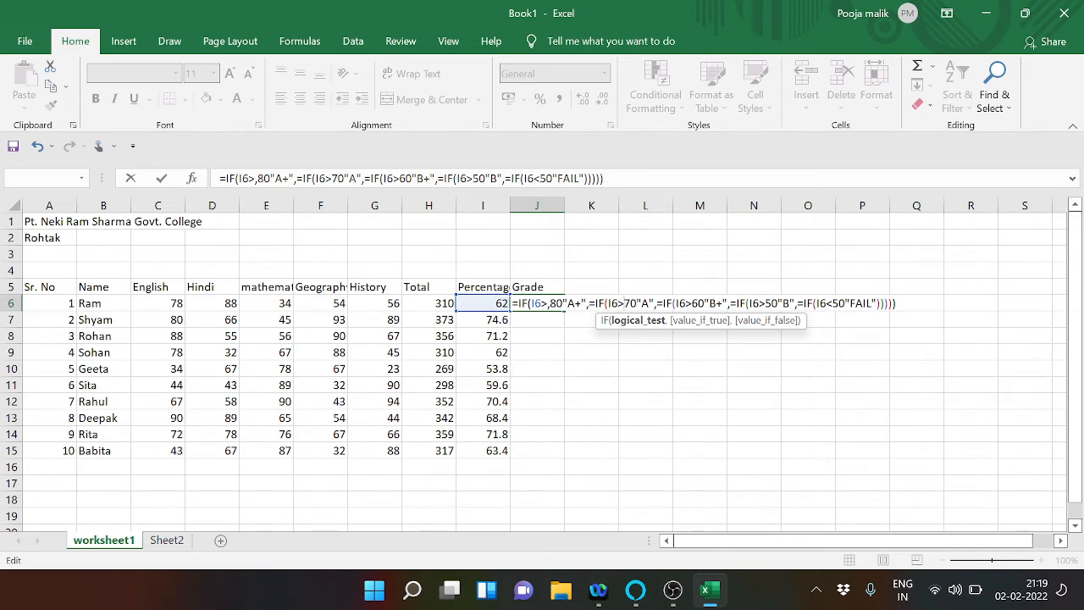
type(",")
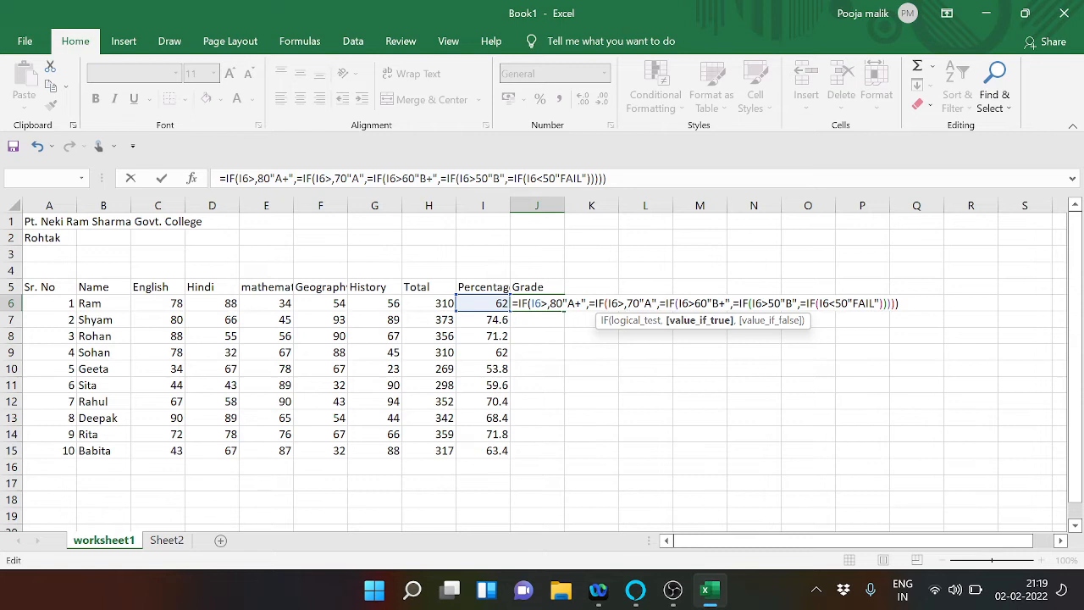
Insert commas before the "B+", "B" and "FAIL" results in the J6 formula and try to enter it.
left_click(707, 303)
type(",")
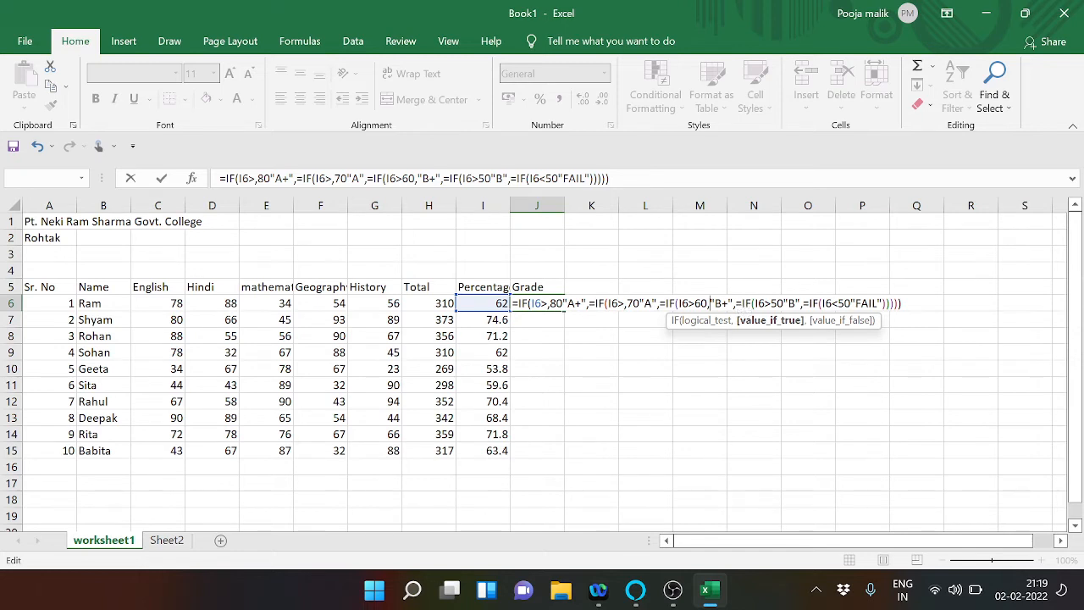
left_click(784, 303)
type(",")
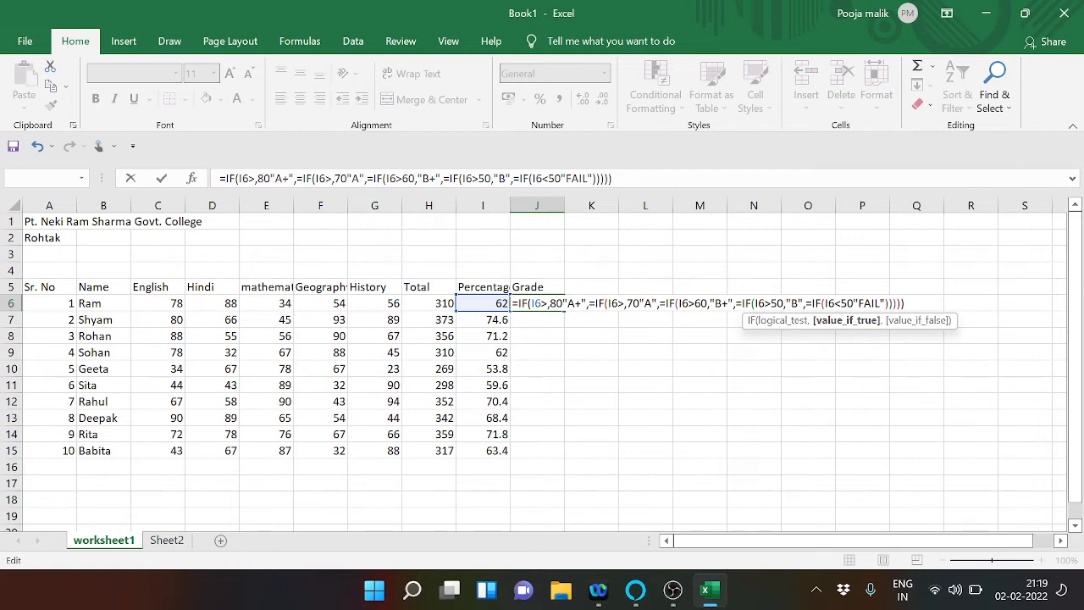
left_click(854, 303)
type(",")
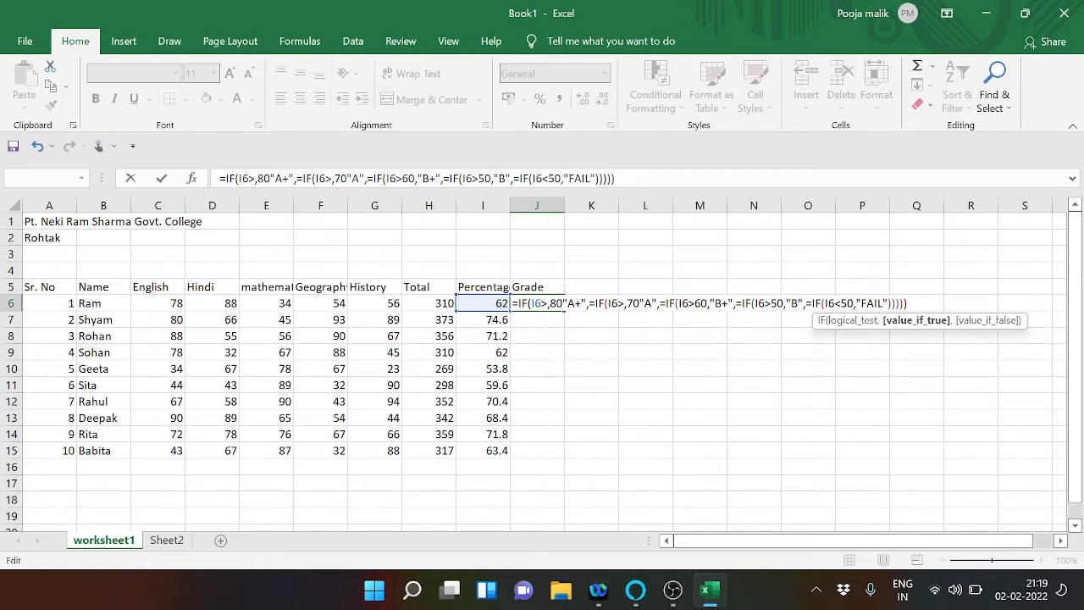
key("Return")
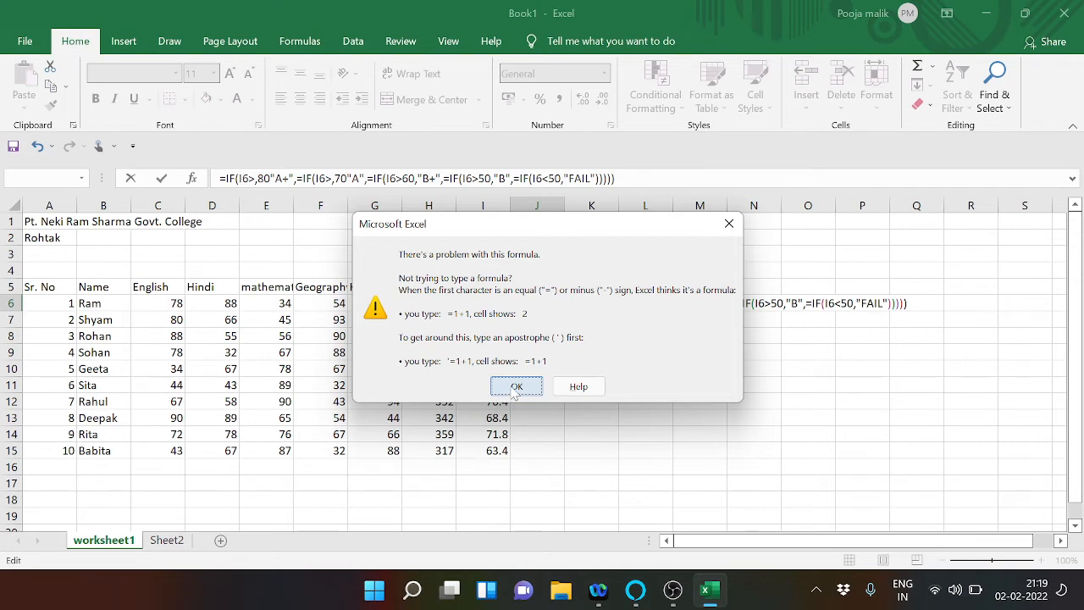
left_click(516, 387)
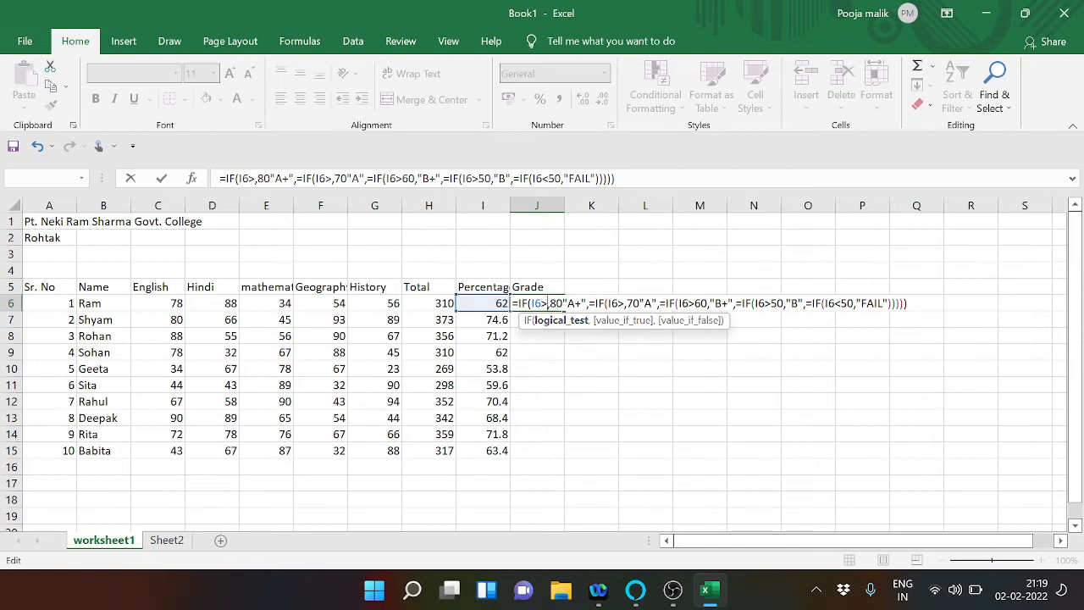
Move the misplaced commas in the first two IF conditions to follow 80 and 70, and try to enter the J6 formula.
key("Right")
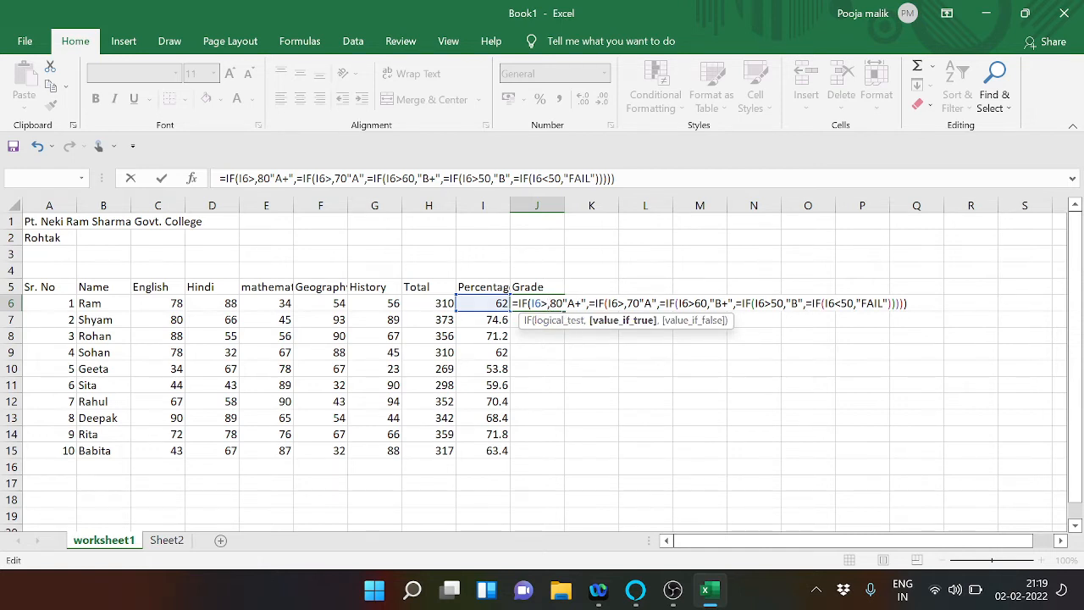
key("BackSpace")
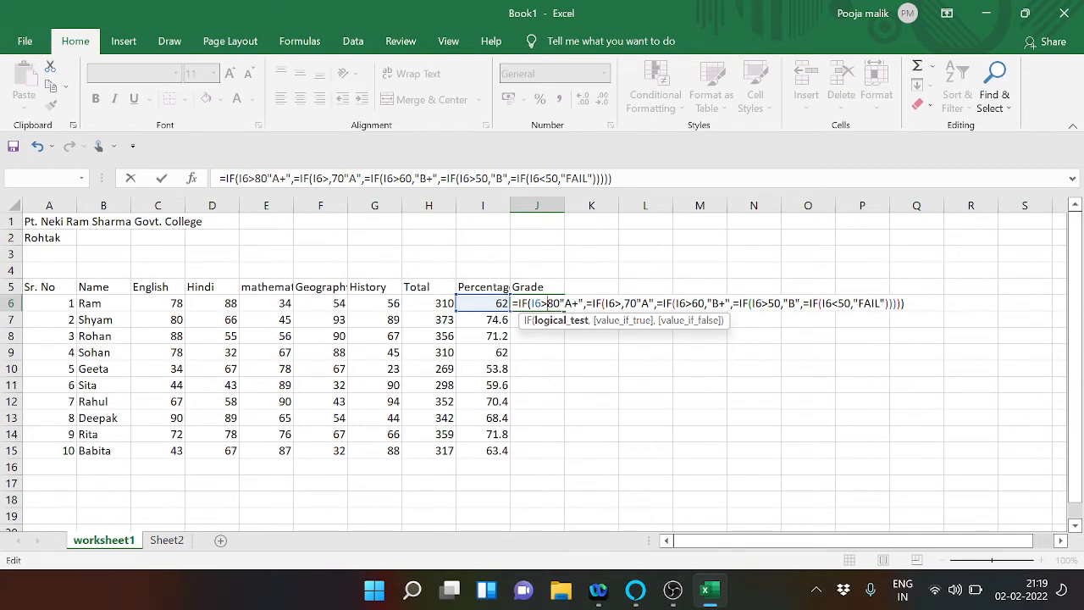
type(",")
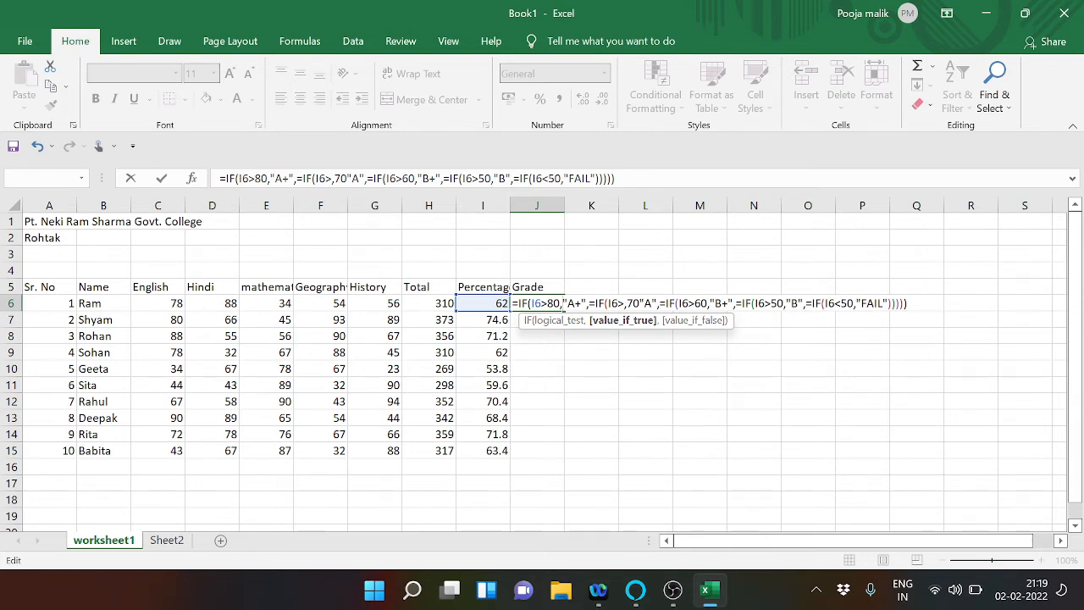
left_click(627, 304)
key("BackSpace")
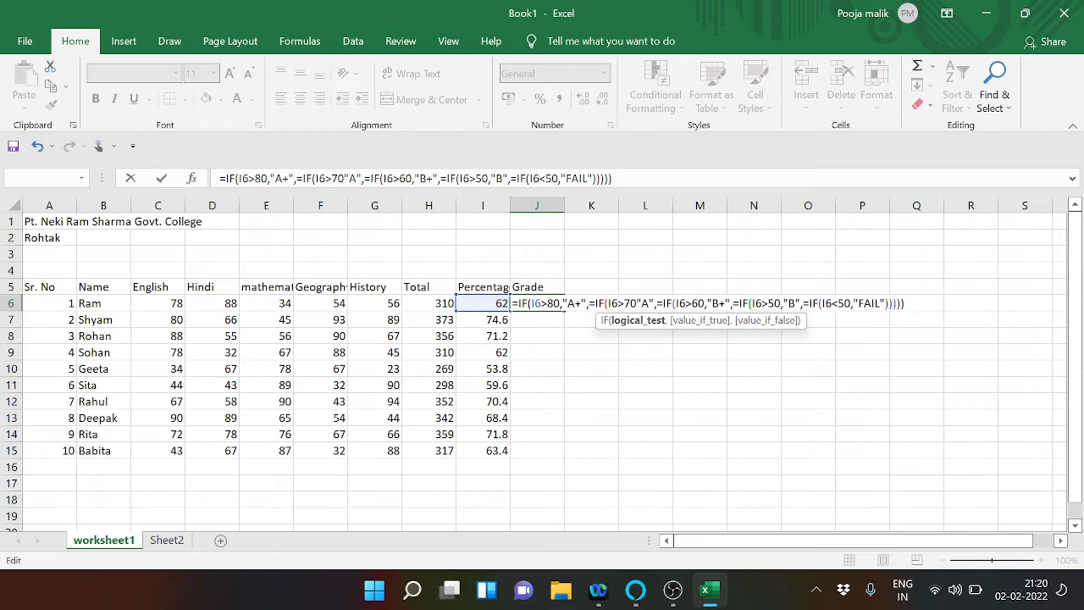
type(",")
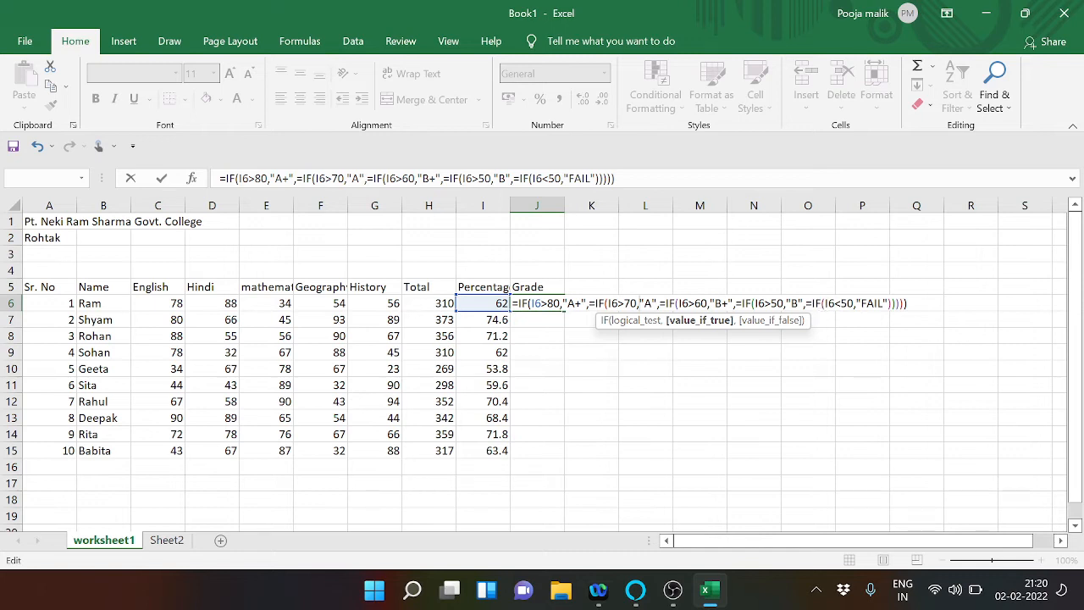
key("Return")
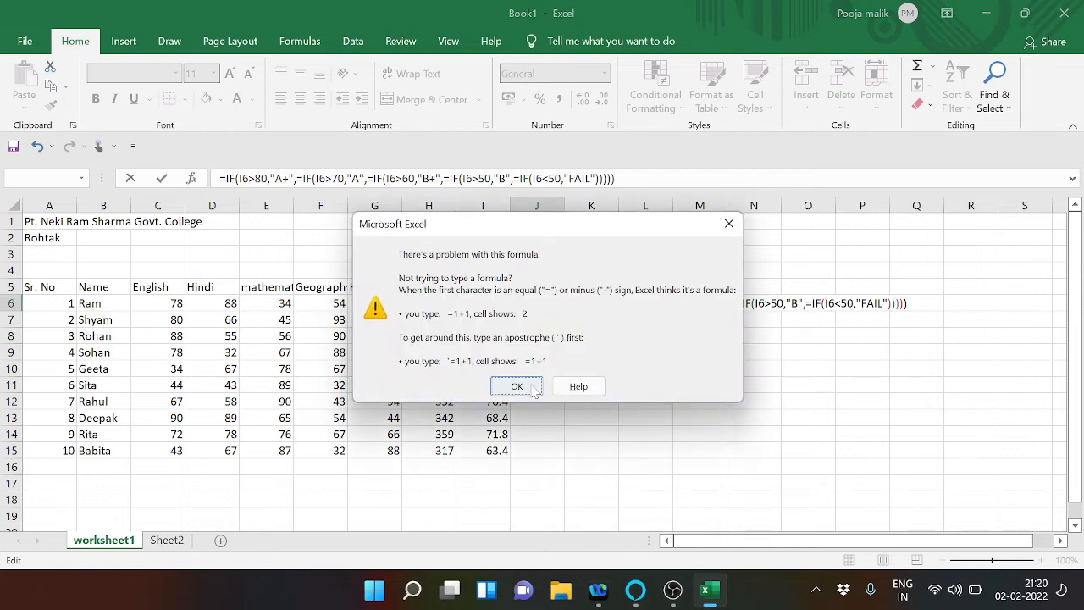
left_click(533, 388)
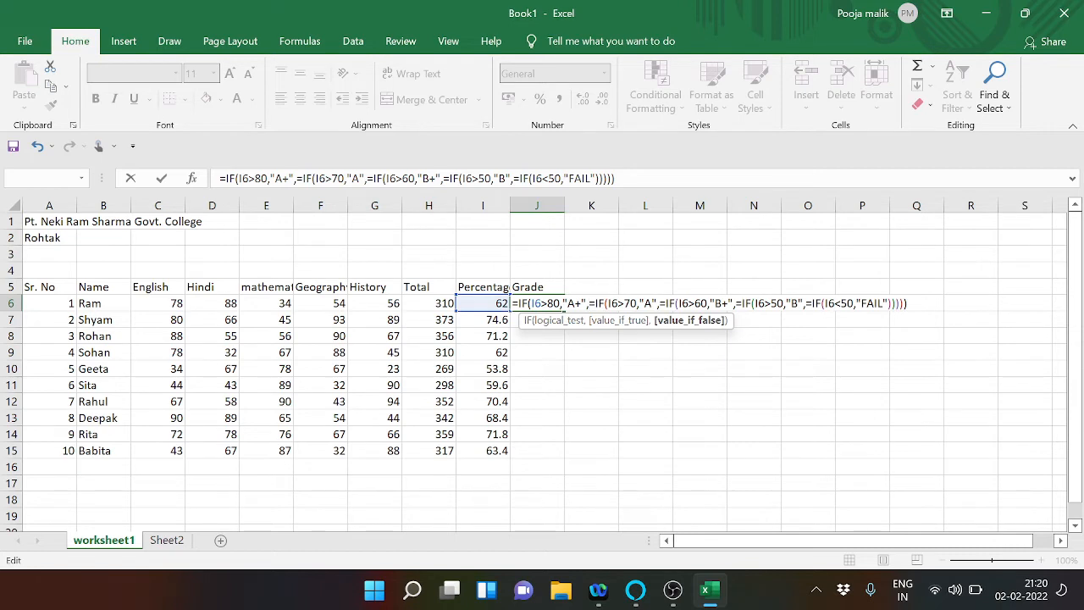
Try once more to enter the nested IF formula in J6 without altering it.
left_click(889, 304)
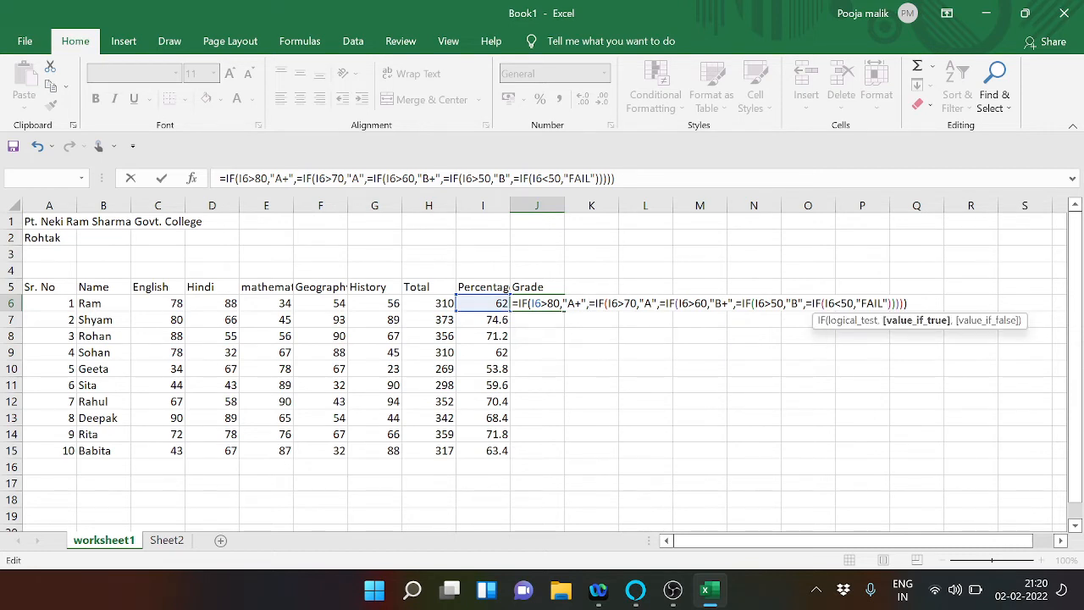
key("Return")
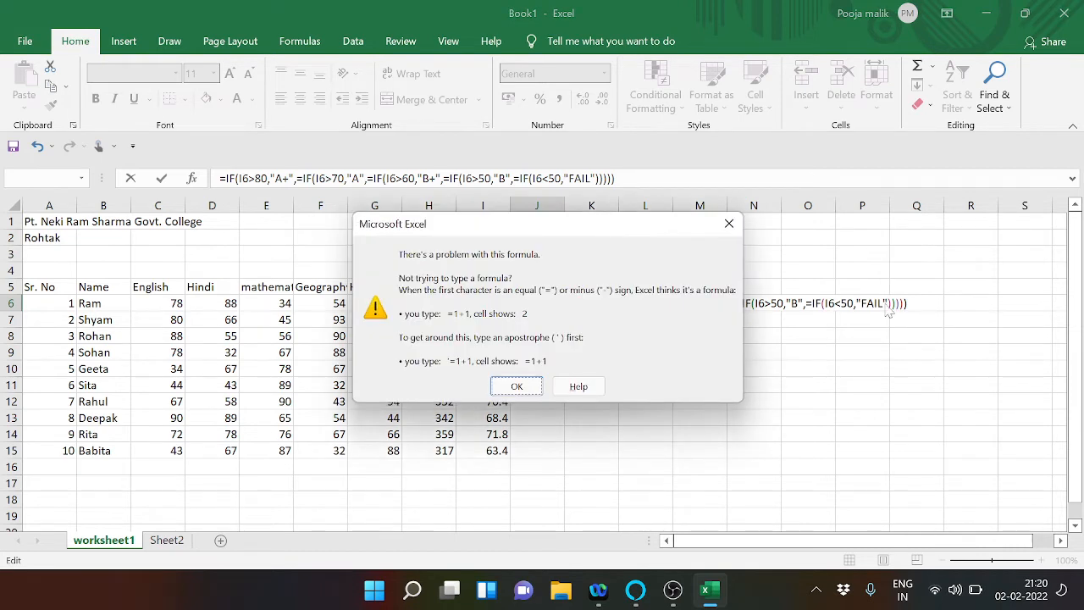
left_click(514, 385)
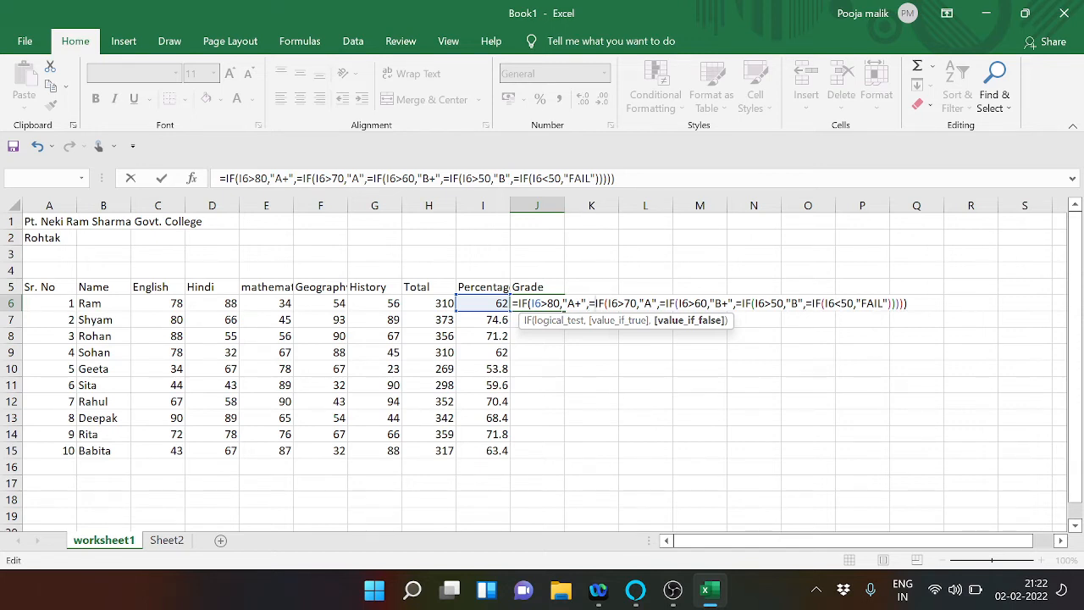
Remove the extra equals signs before the four nested IFs in the J6 formula, keeping the comma after "A+", and enter it.
key("BackSpace")
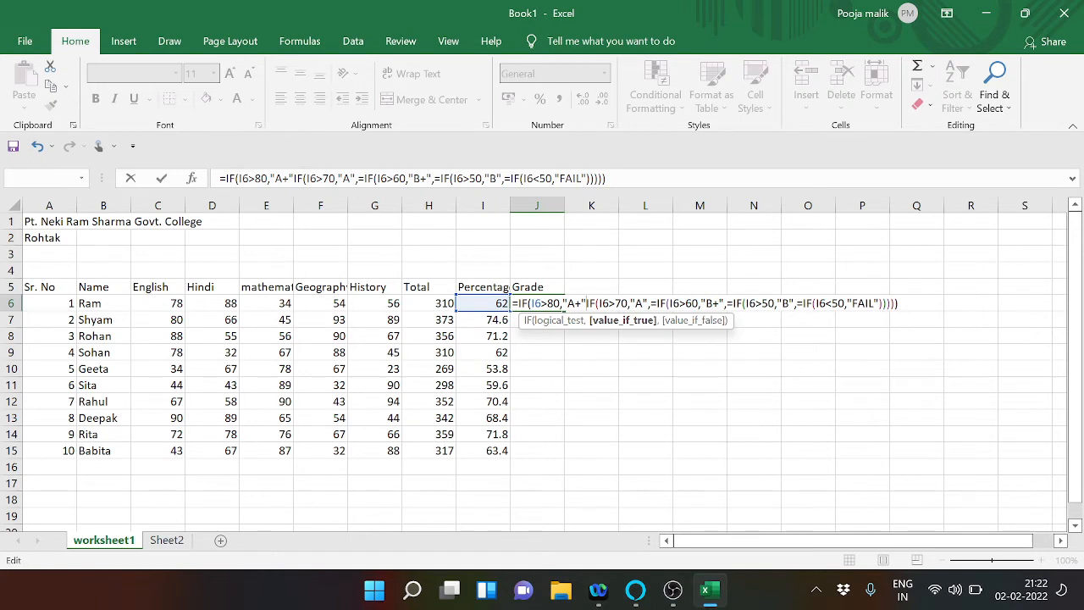
left_click(588, 303)
type(",")
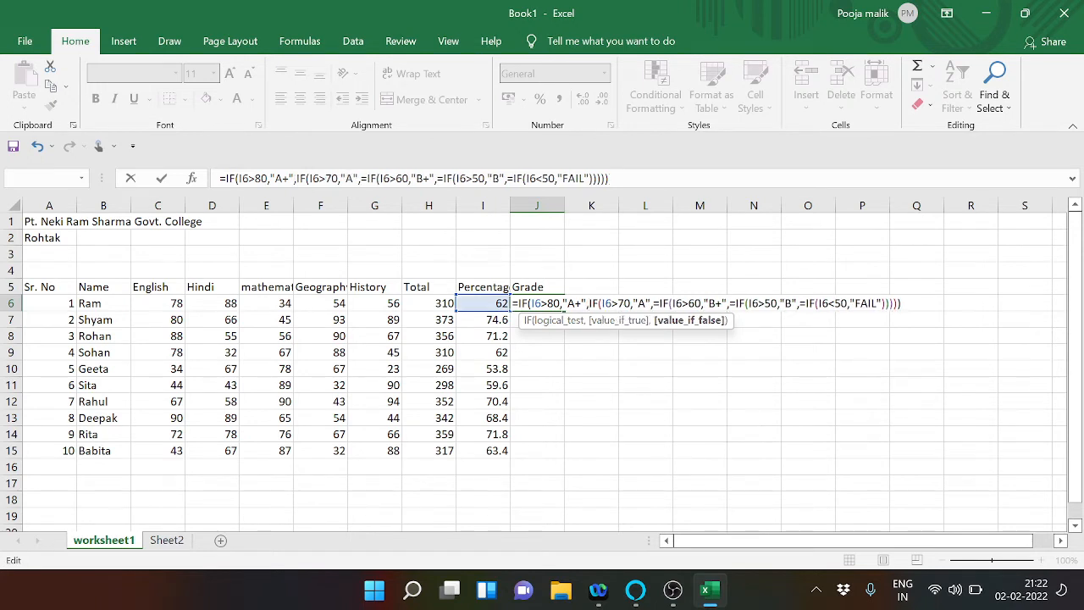
left_click(659, 303)
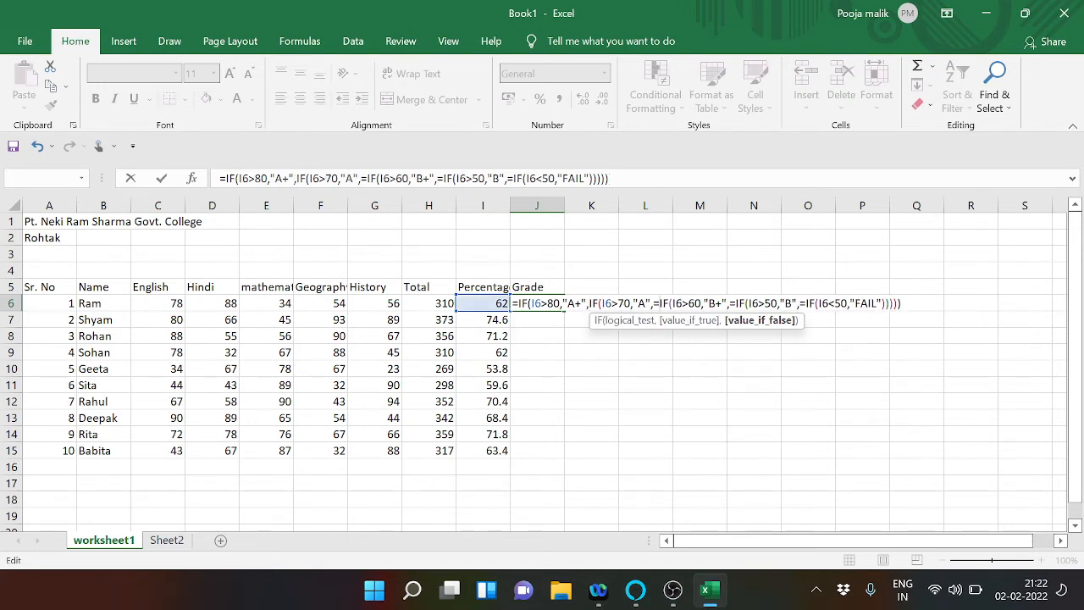
key("BackSpace")
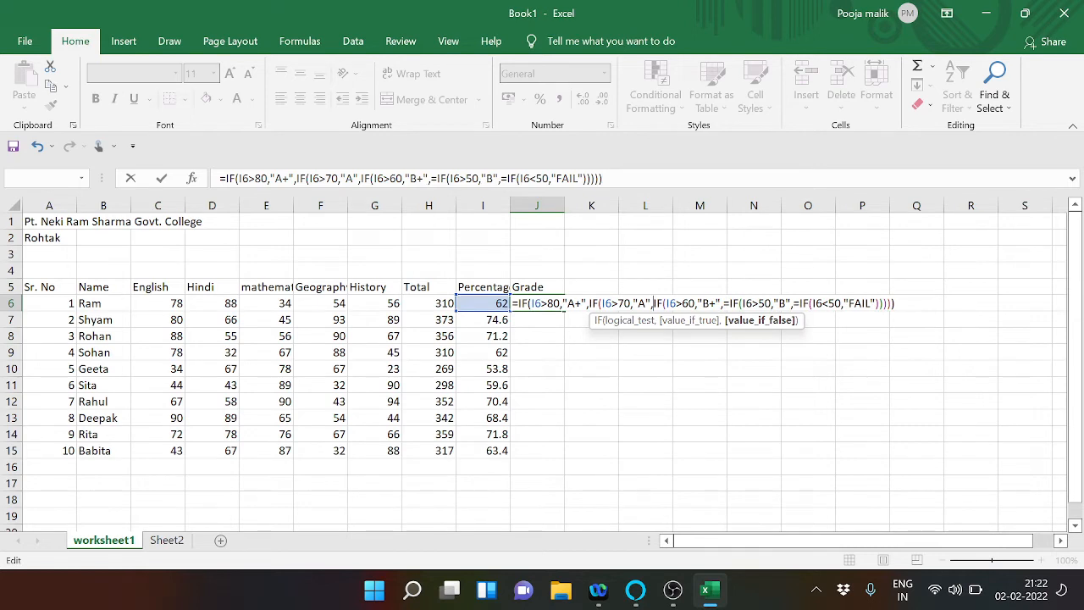
left_click(727, 304)
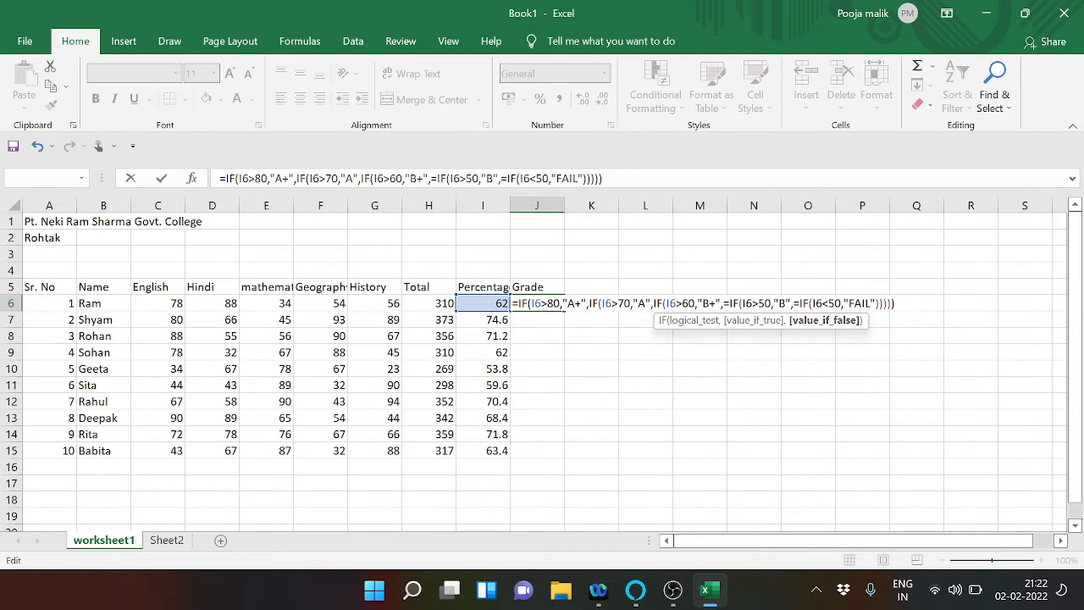
key("BackSpace")
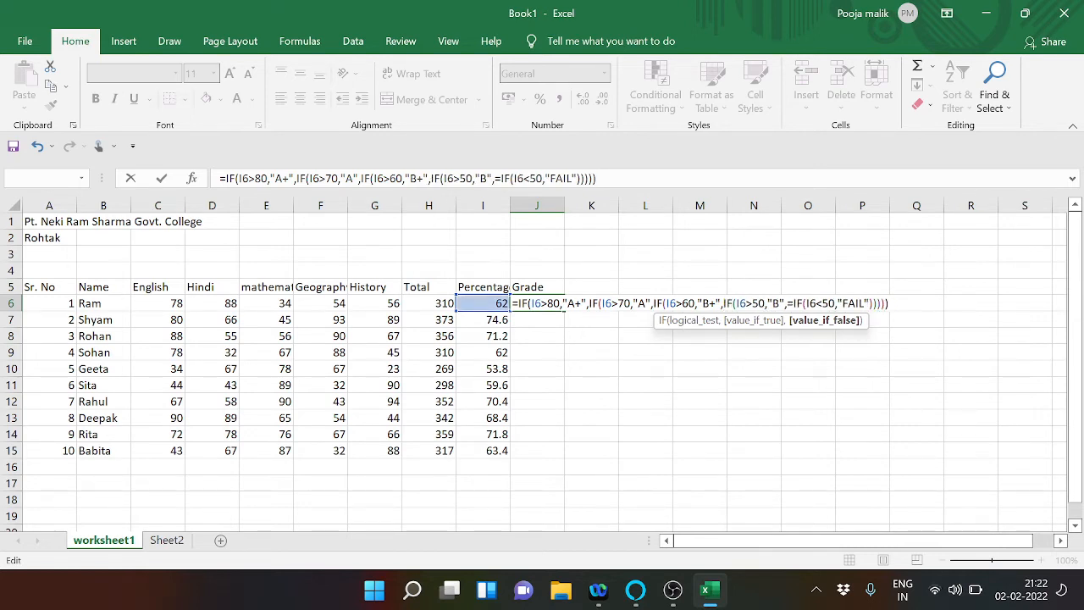
left_click(794, 303)
key("BackSpace")
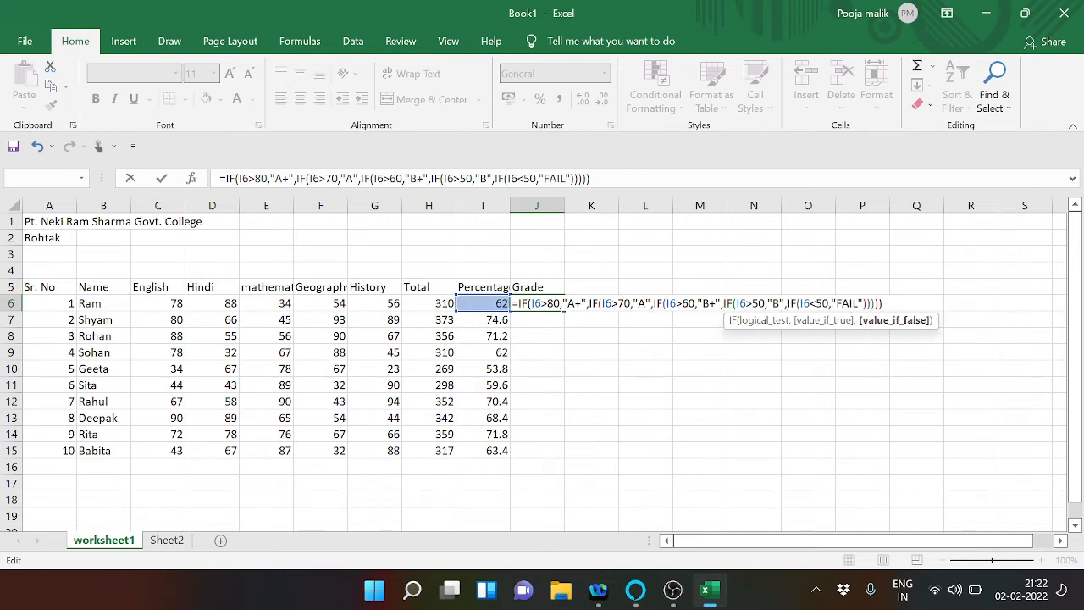
key("Return")
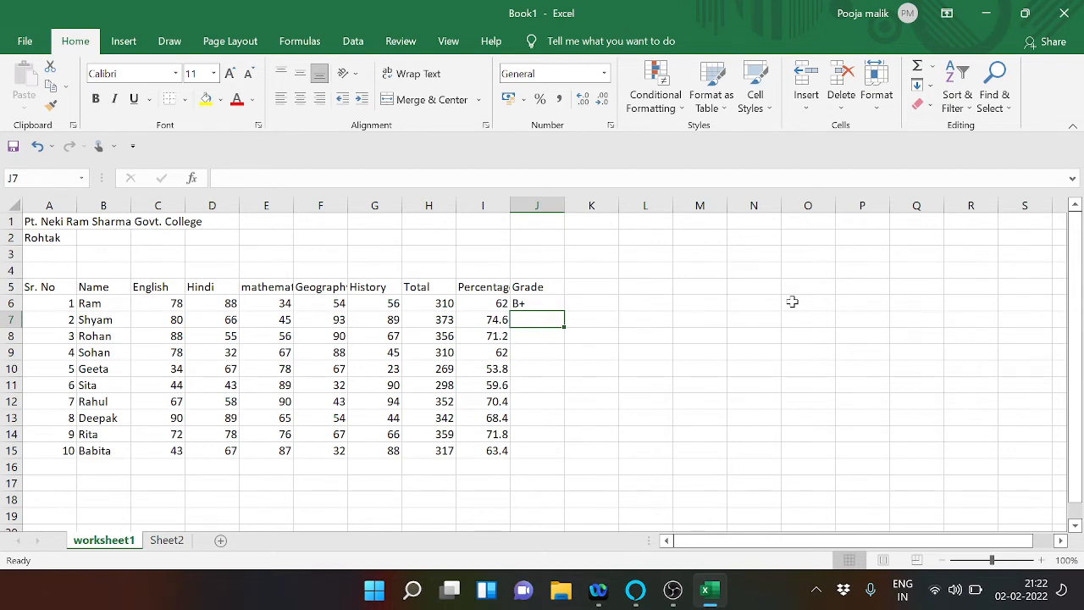
Fill the grade formula from J6 down through J15 for all students.
left_click(544, 302)
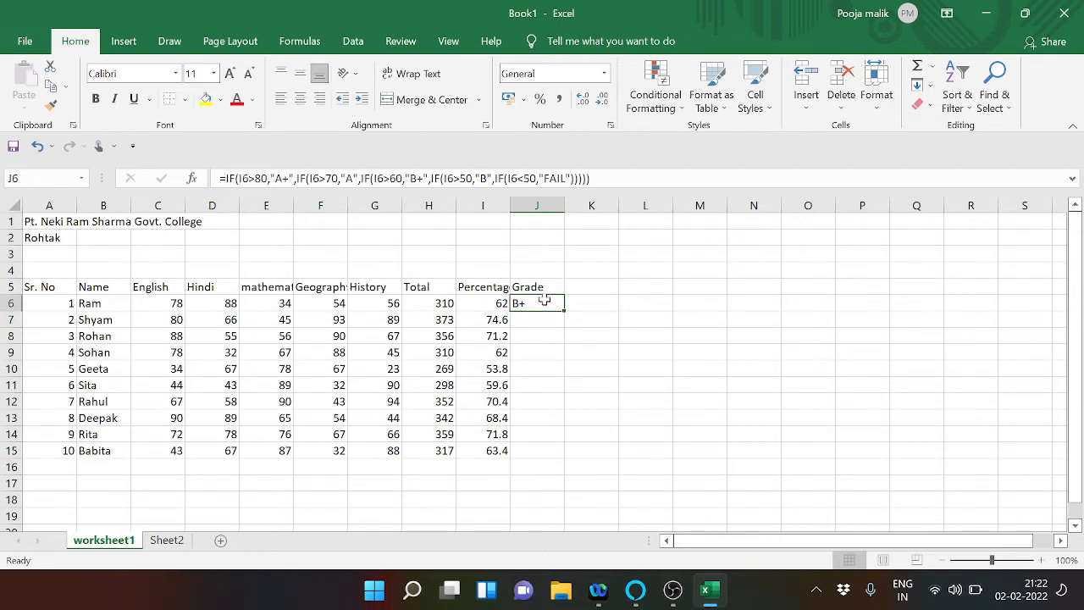
left_click_drag(563, 309, 559, 462)
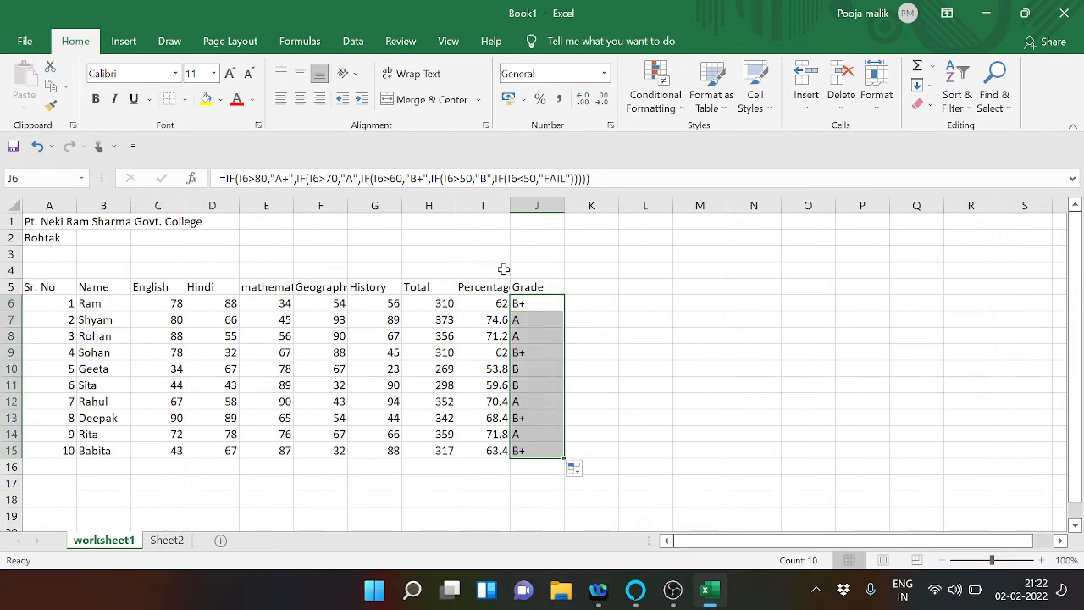
Change the History mark in G10 to 32.
left_click(330, 355)
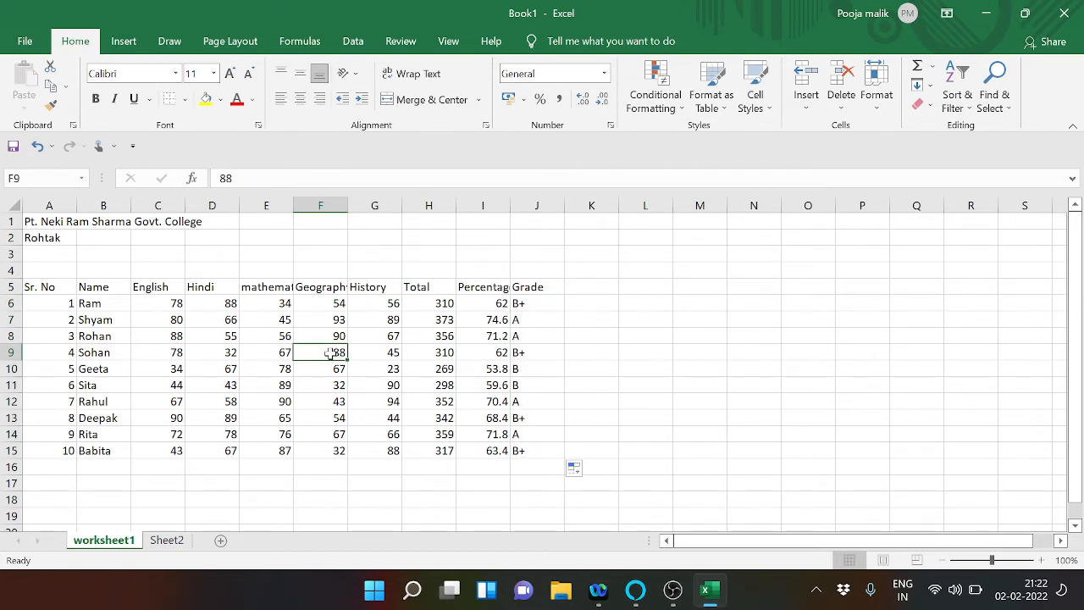
left_click(385, 384)
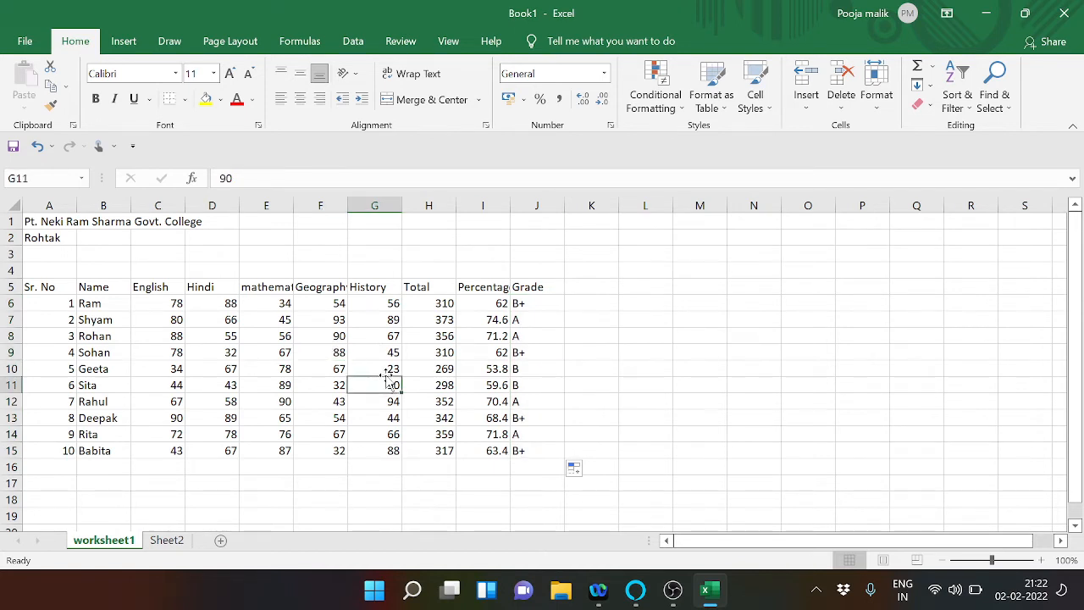
left_click(387, 371)
key("BackSpace")
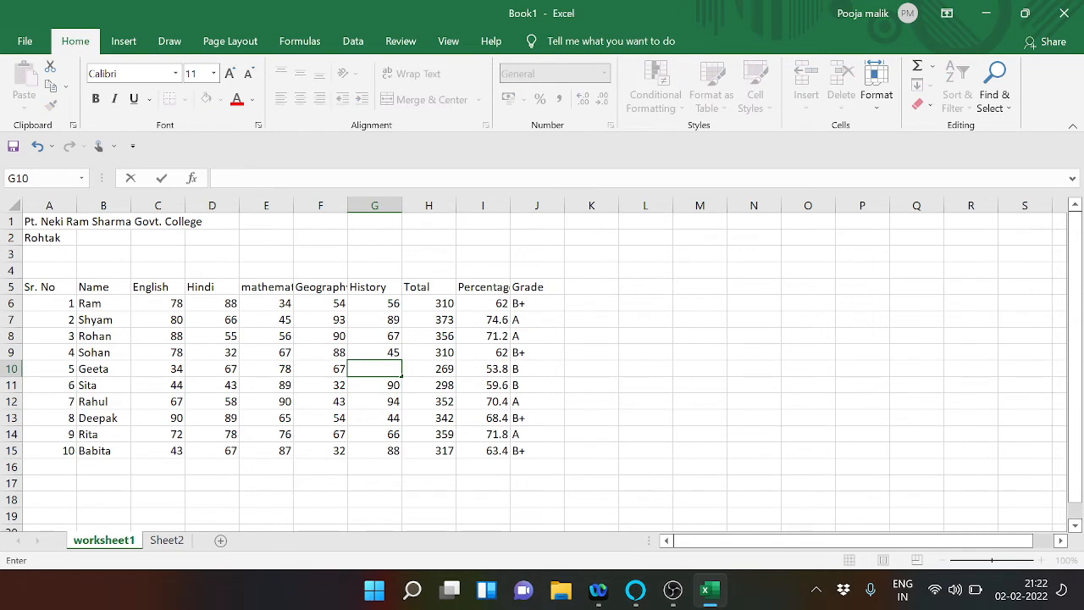
type("321")
key("Return")
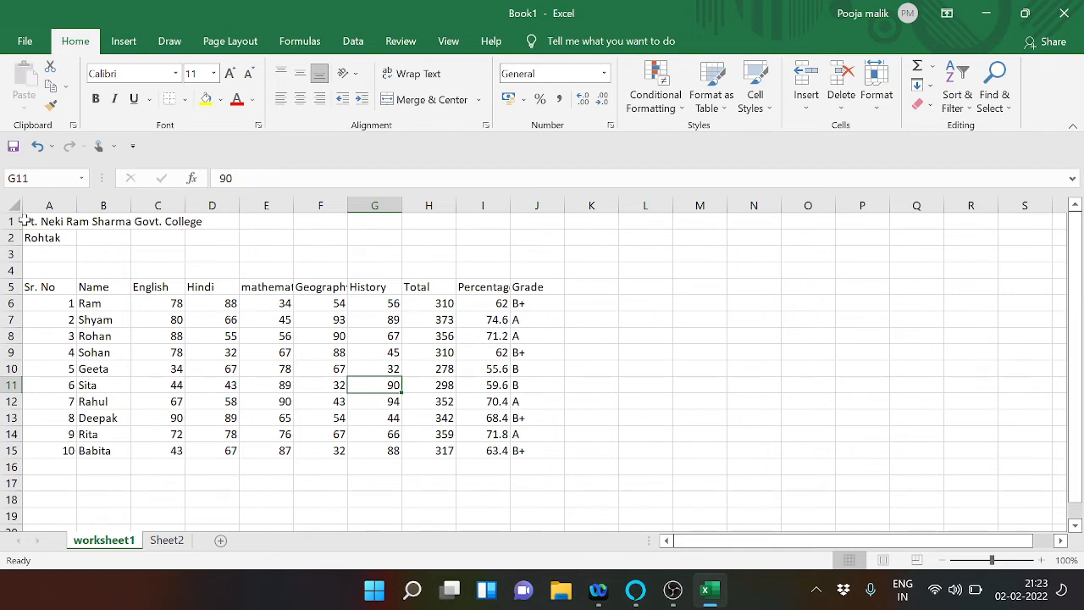
Merge and center the college name title across A1:J1.
left_click_drag(25, 219, 542, 212)
left_click(551, 214)
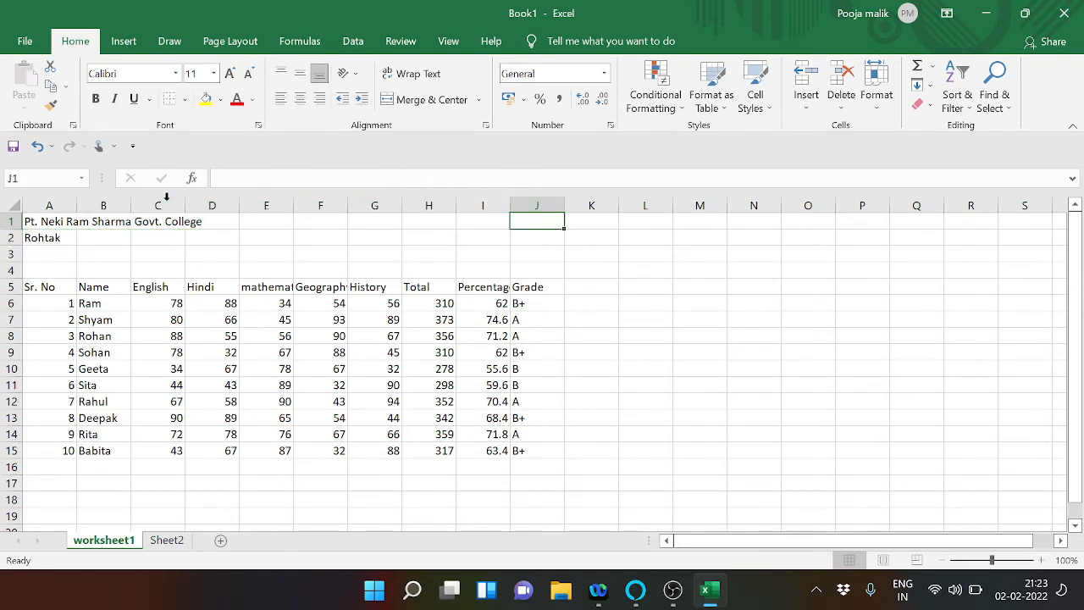
left_click(25, 219)
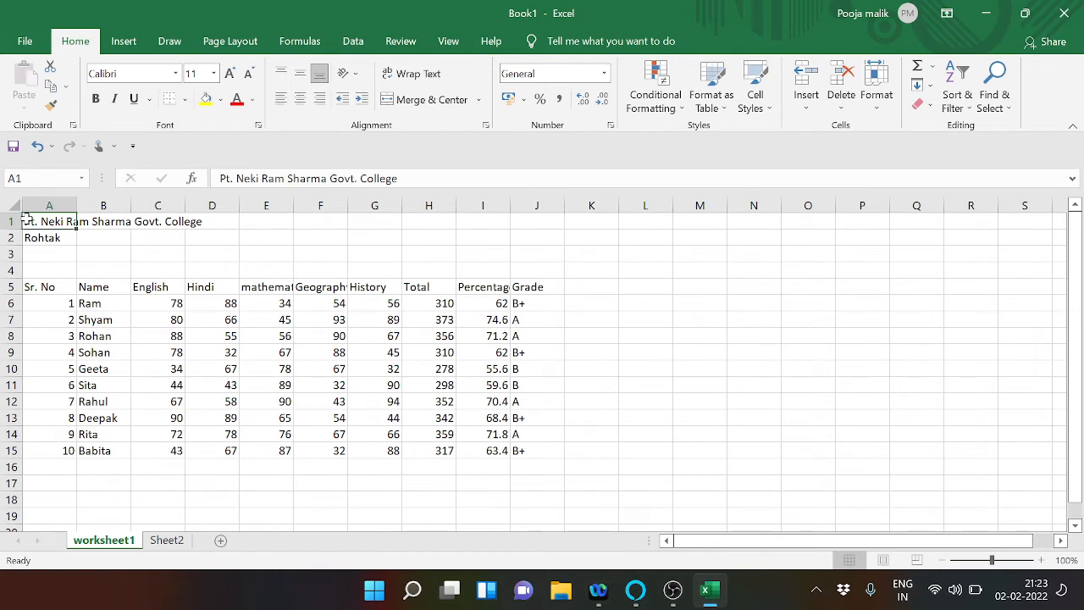
left_click_drag(26, 217, 524, 226)
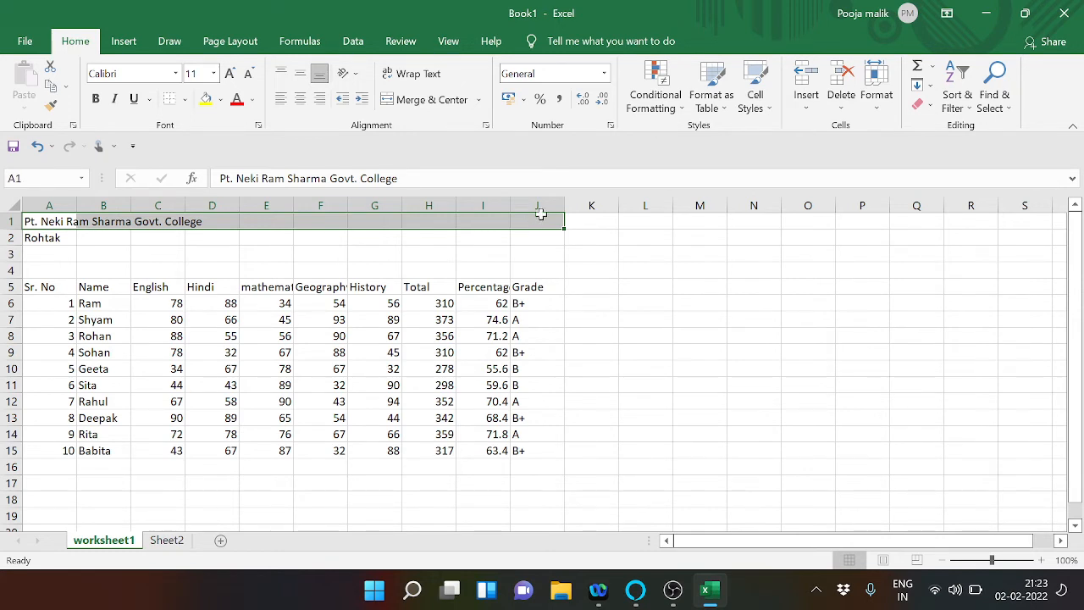
left_click(387, 100)
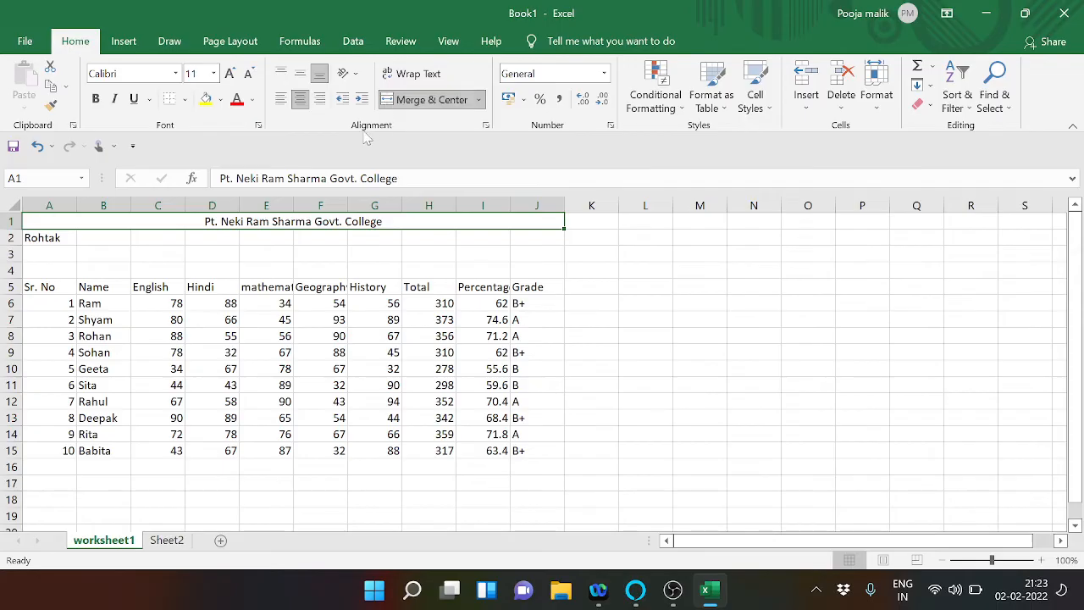
Make the merged college name title bold and set its font size to 16.
left_click(96, 99)
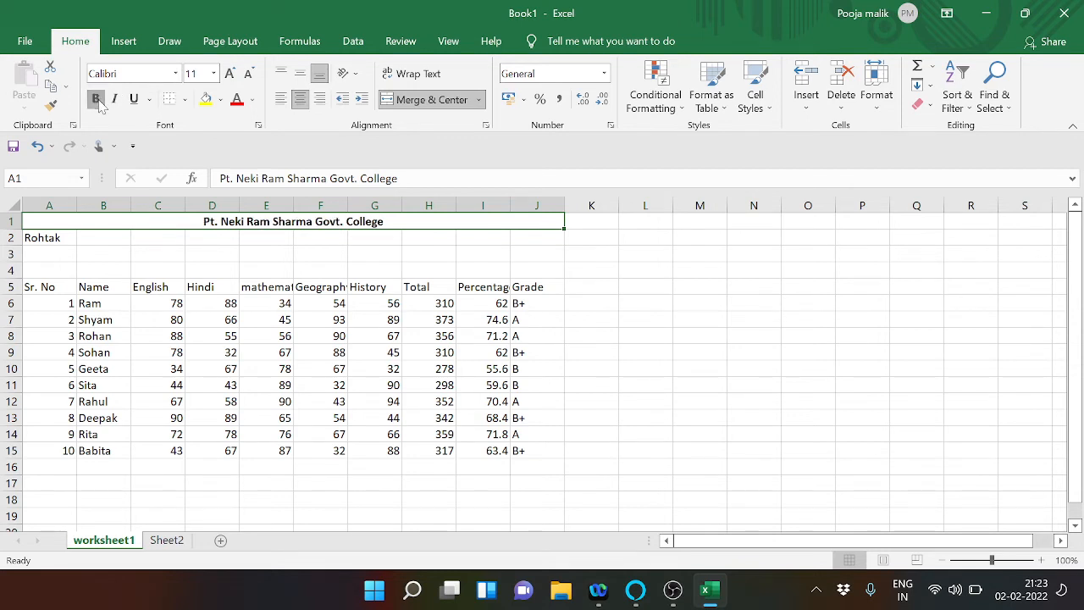
left_click(96, 99)
left_click(97, 99)
left_click(213, 72)
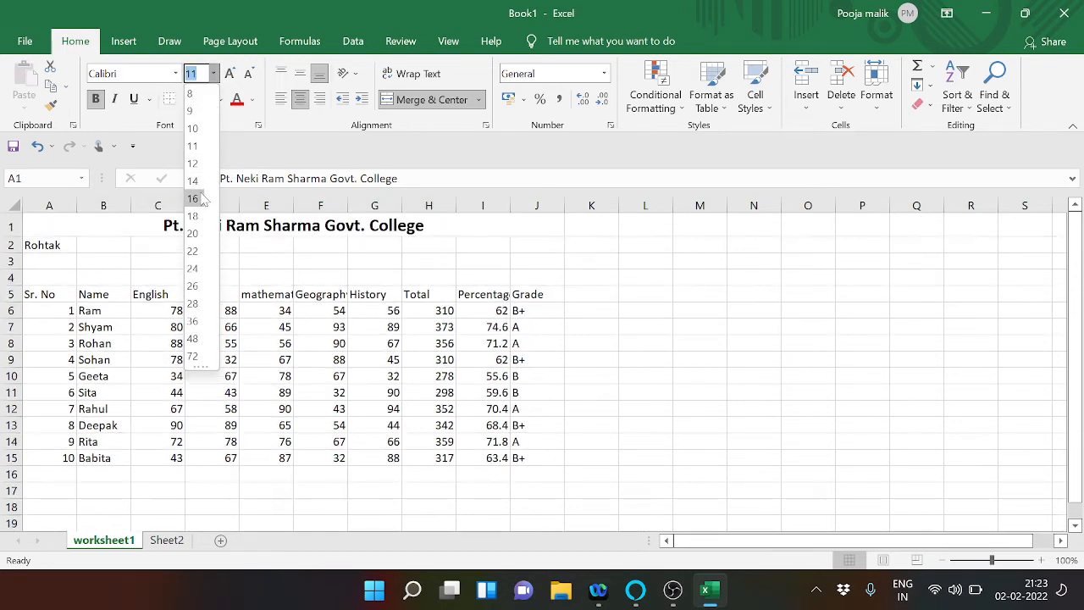
left_click(201, 198)
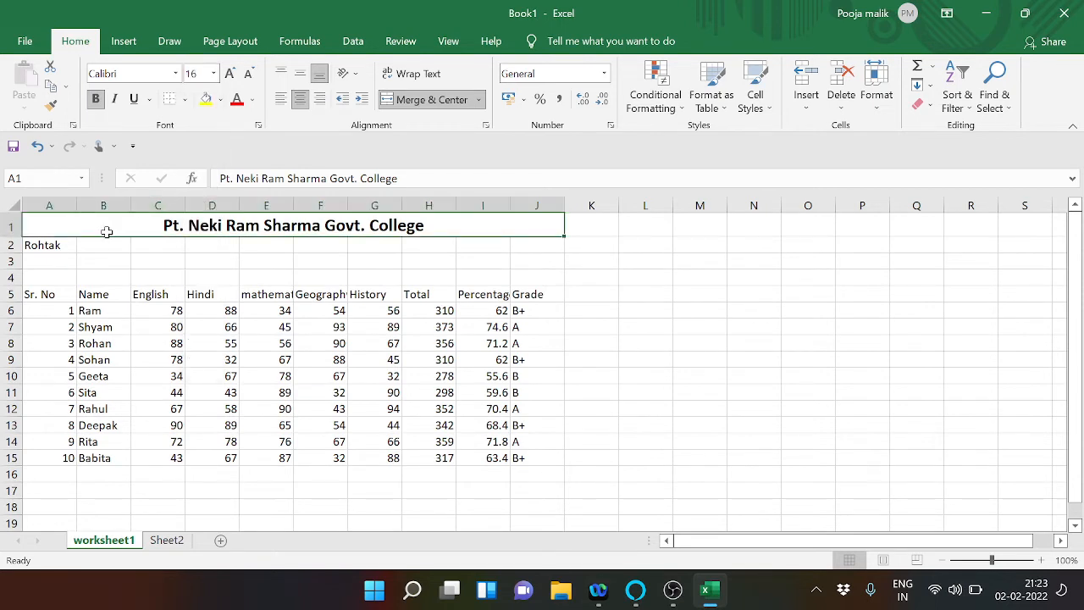
Merge and center the "Rohtak" line across A2:J2 and set its font size to 14.
left_click(30, 247)
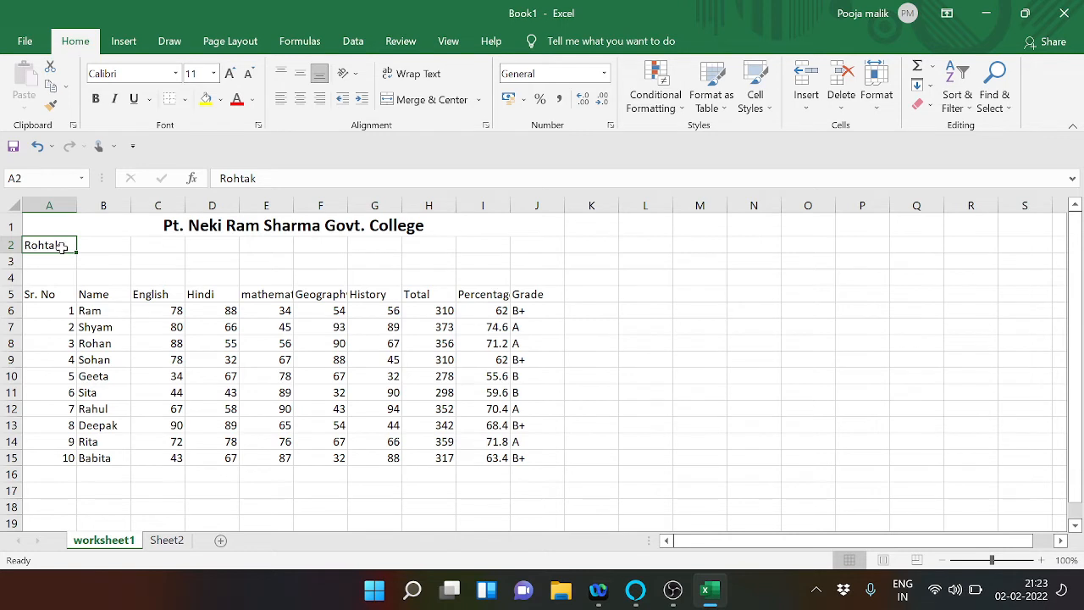
left_click_drag(61, 246, 475, 254)
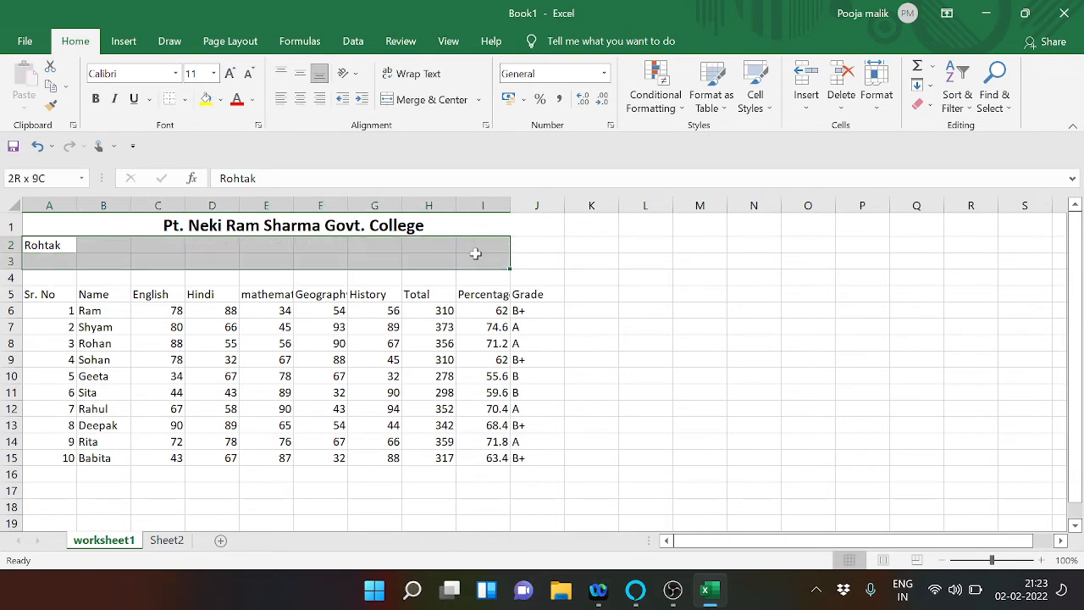
left_click(469, 248)
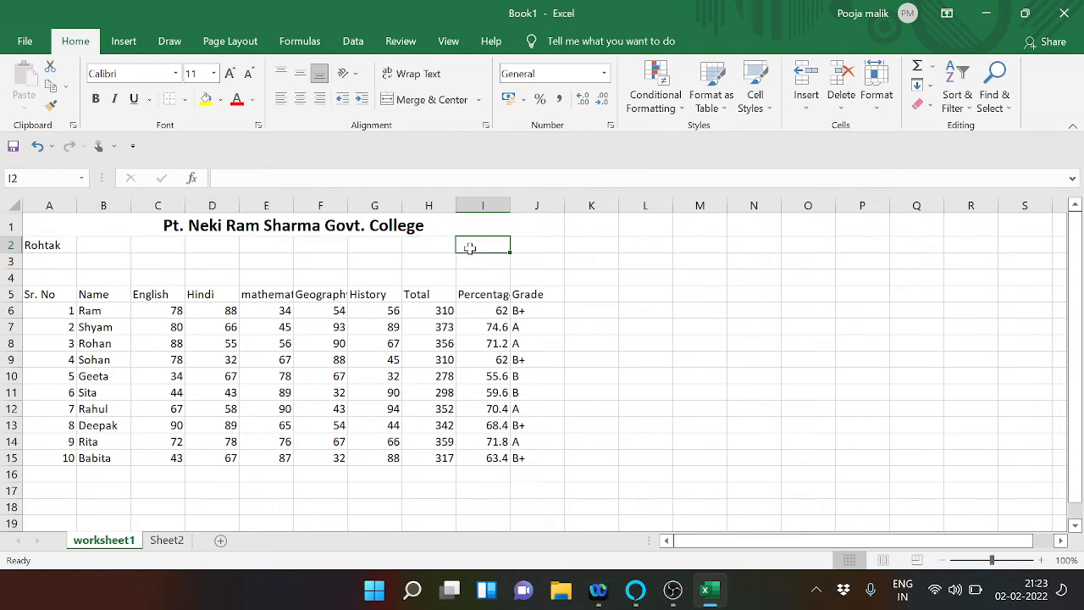
left_click_drag(26, 244, 551, 246)
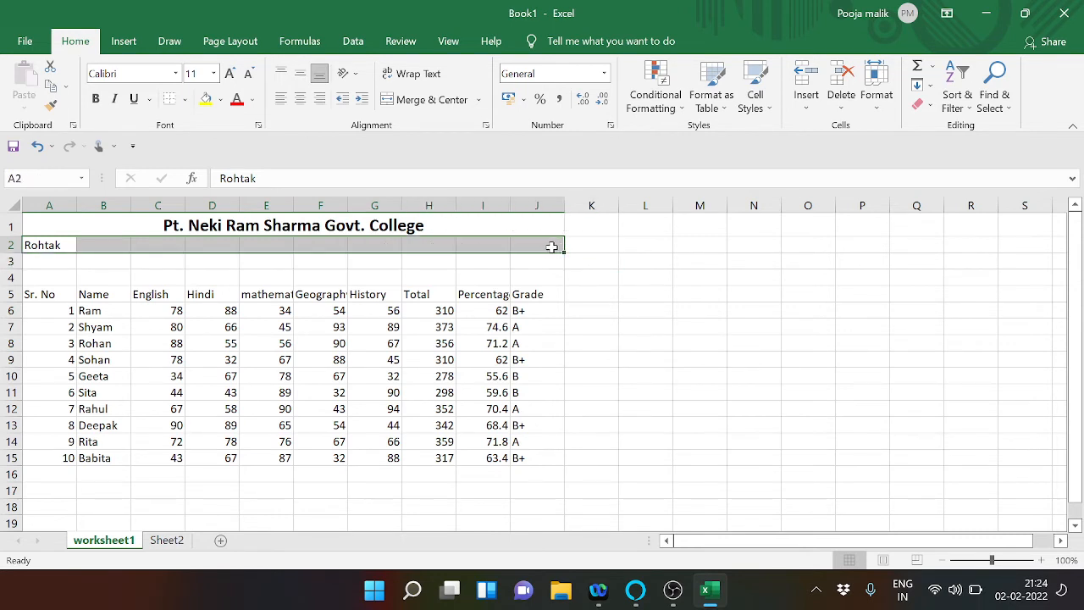
left_click(389, 102)
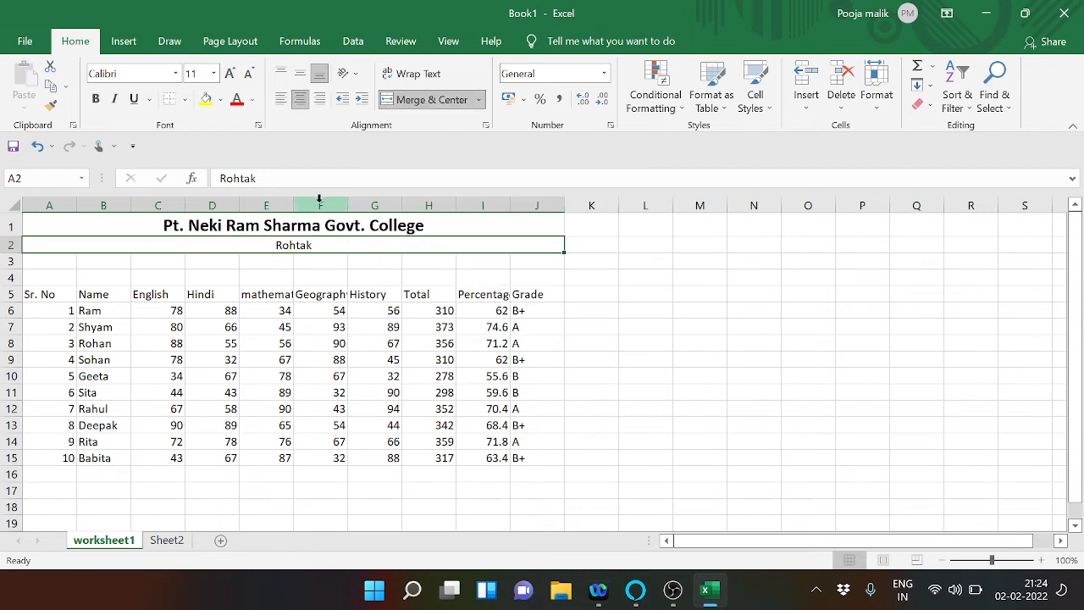
left_click(213, 73)
left_click(199, 185)
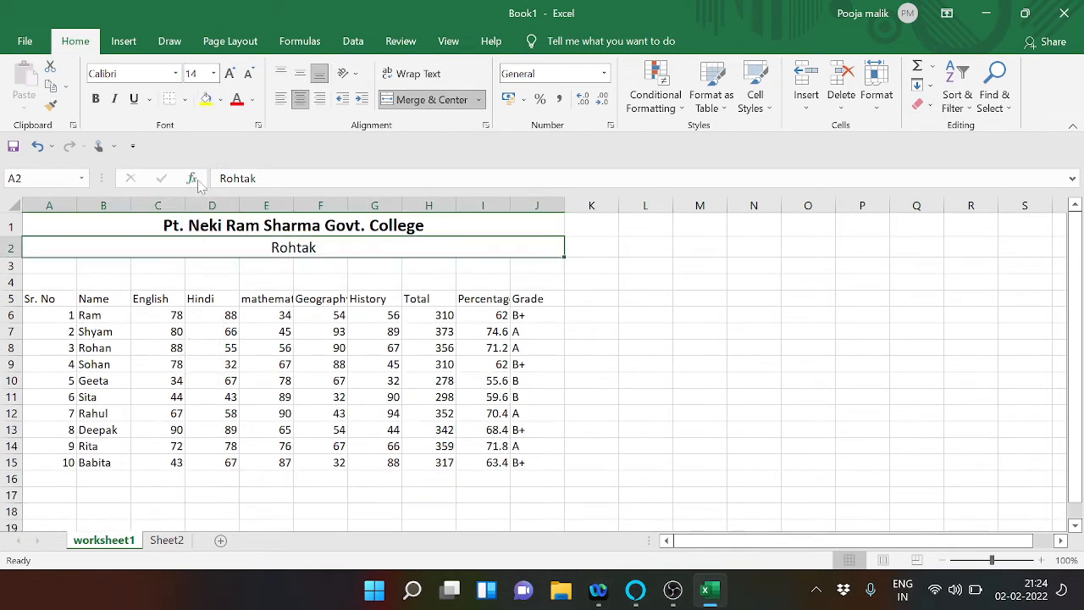
left_click(258, 284)
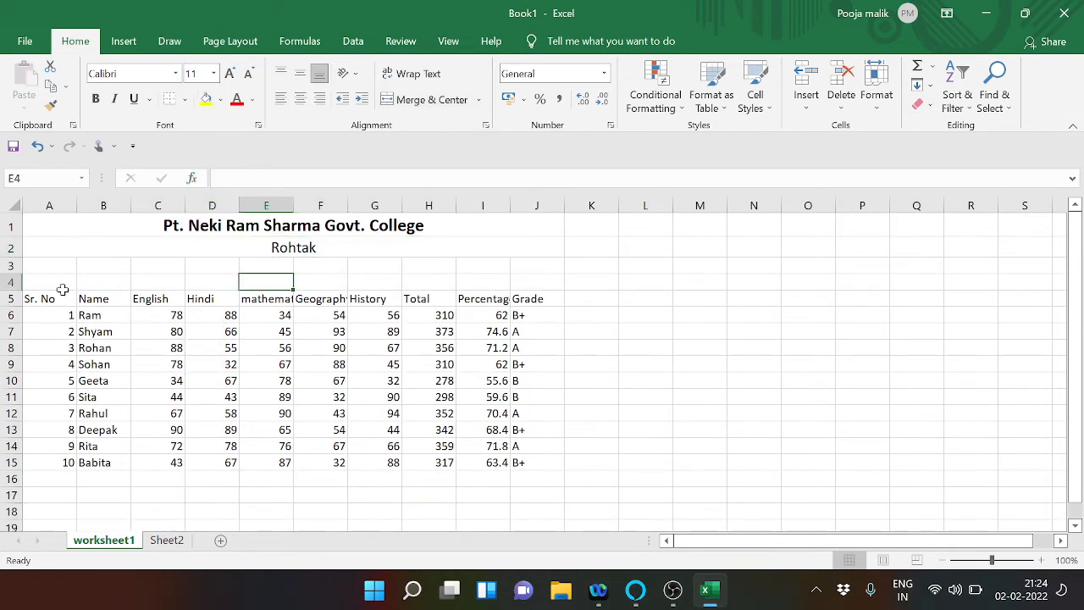
Format the range A5:J15 as a table with headers, using the medium style with a black header and grey banded rows.
left_click(36, 295)
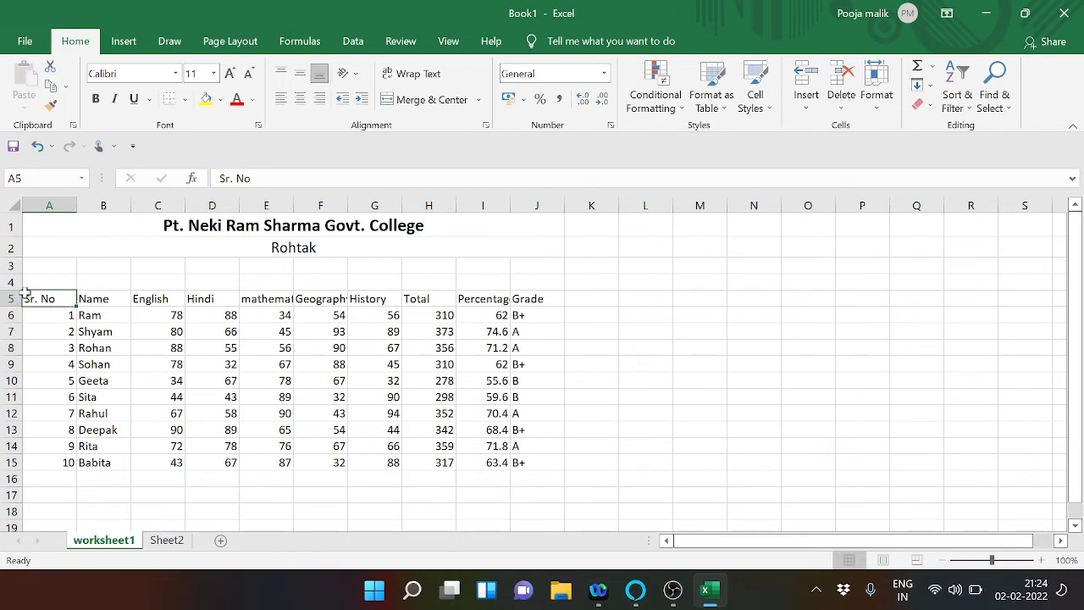
left_click_drag(25, 292, 526, 462)
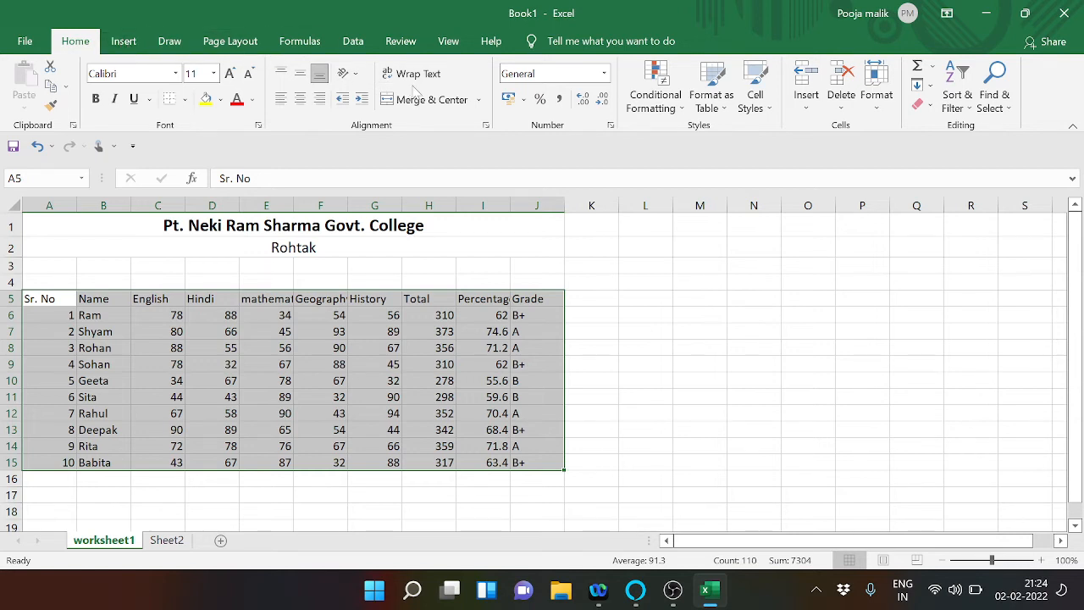
left_click(711, 79)
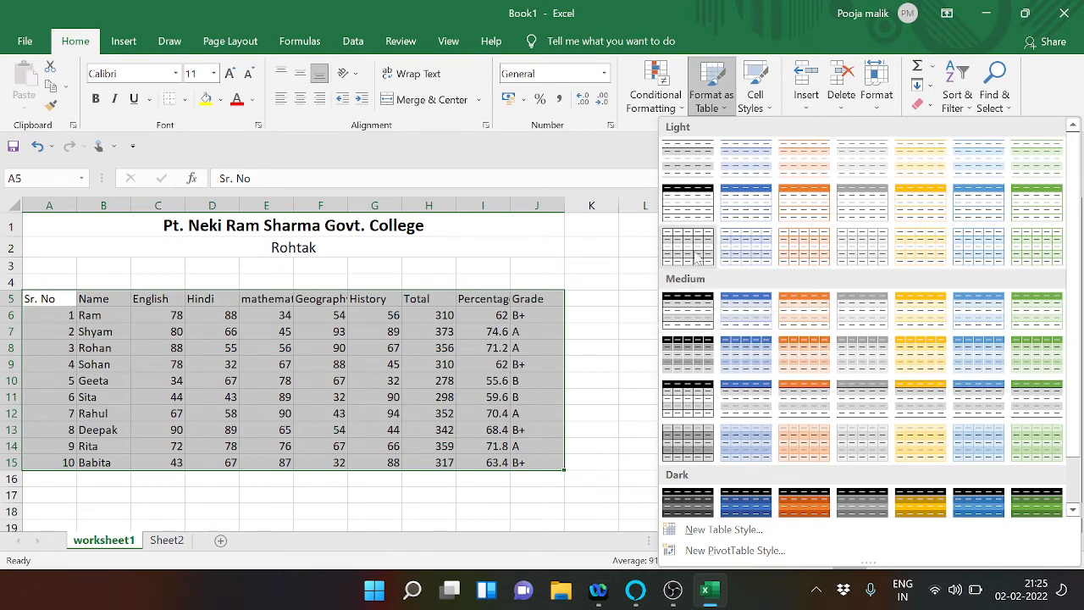
left_click(705, 410)
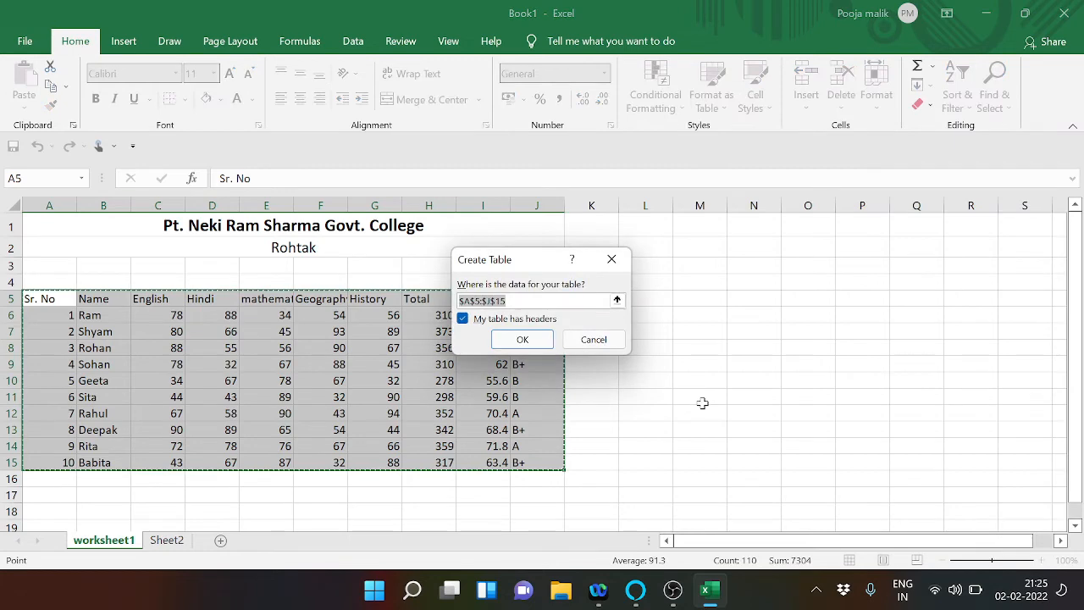
left_click(521, 340)
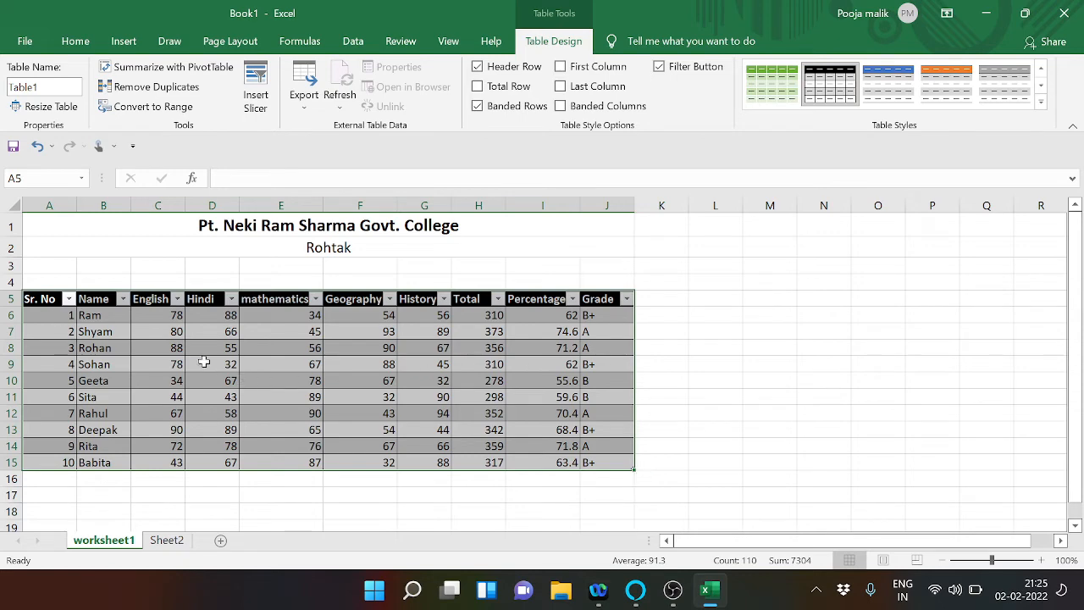
left_click(653, 351)
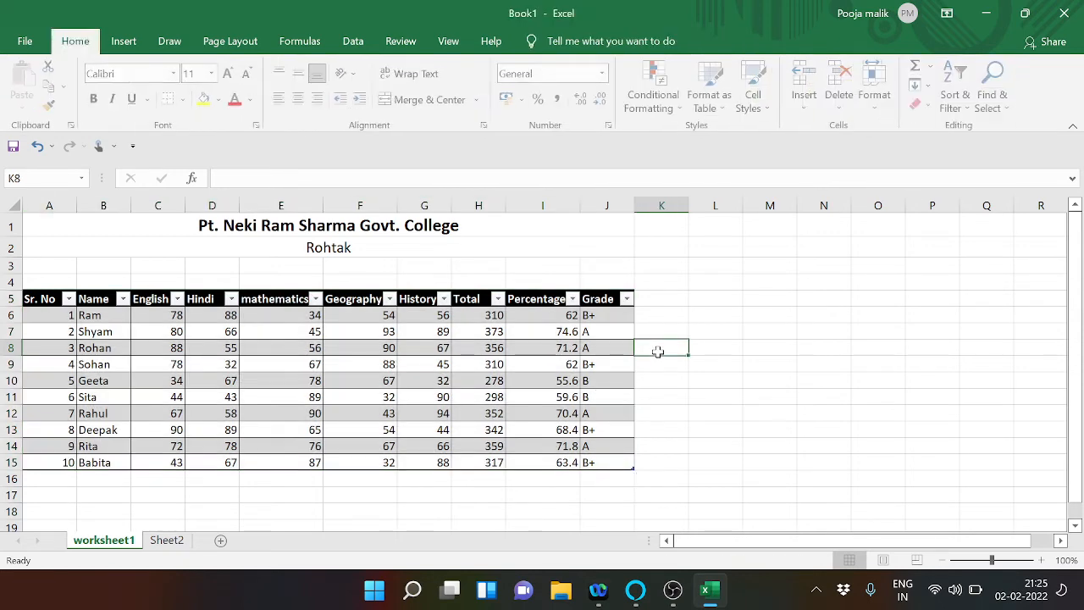
View the sort and filter options of the History column and close them without applying anything.
left_click(444, 298)
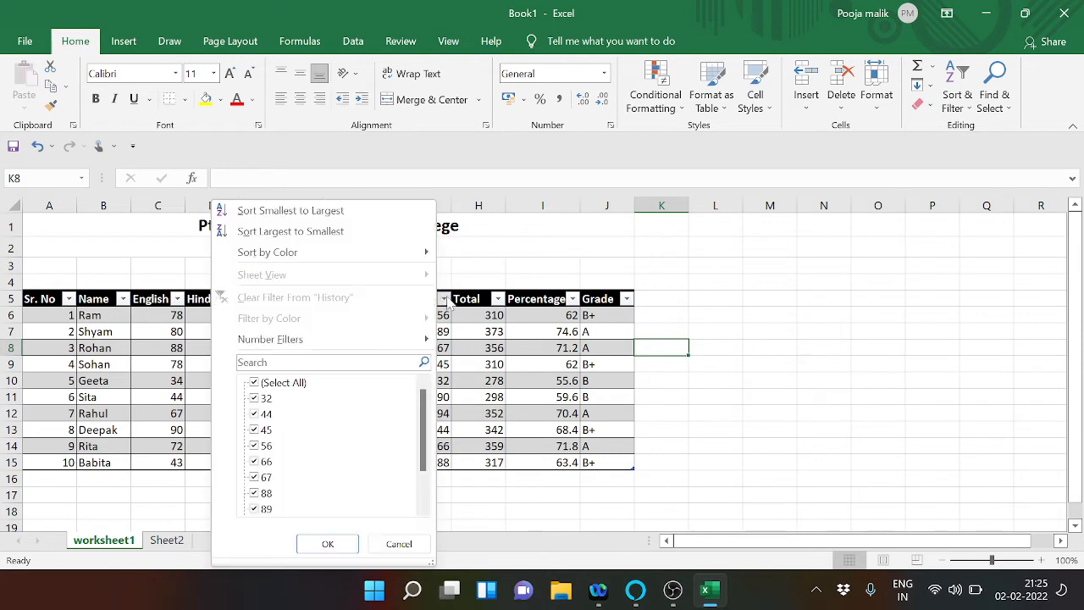
left_click(567, 249)
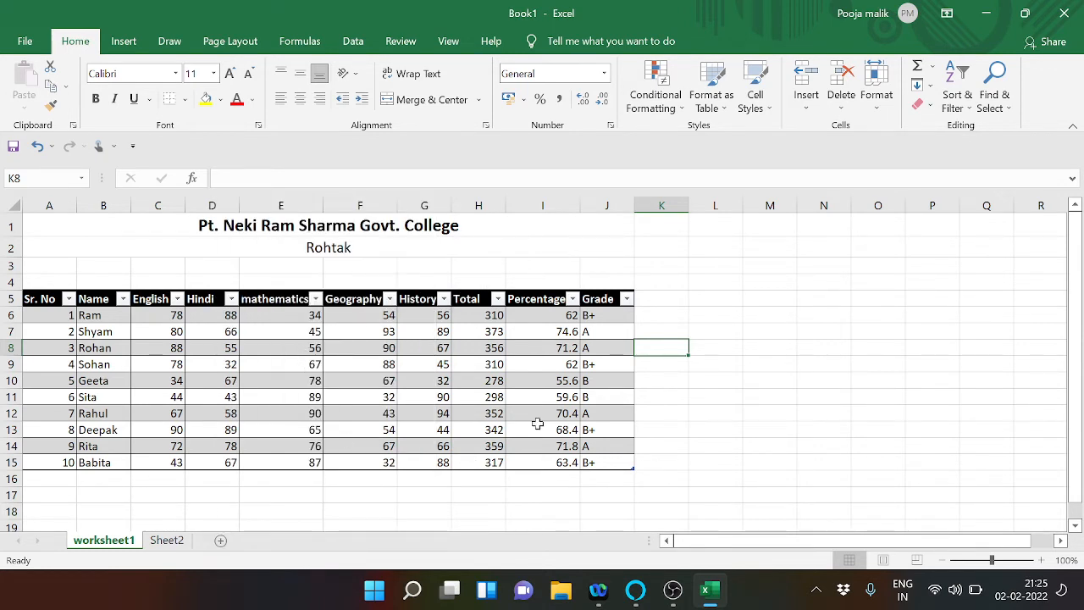
left_click(654, 383)
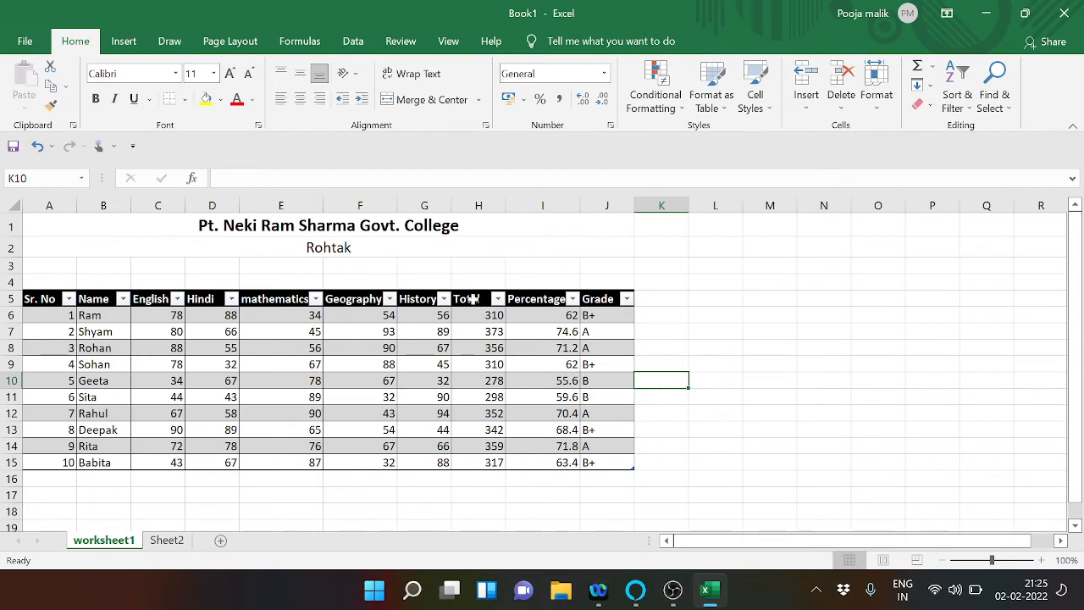
Try to format A5:J15 as a new table with a light black-header style, without and with the headers option.
left_click(726, 110)
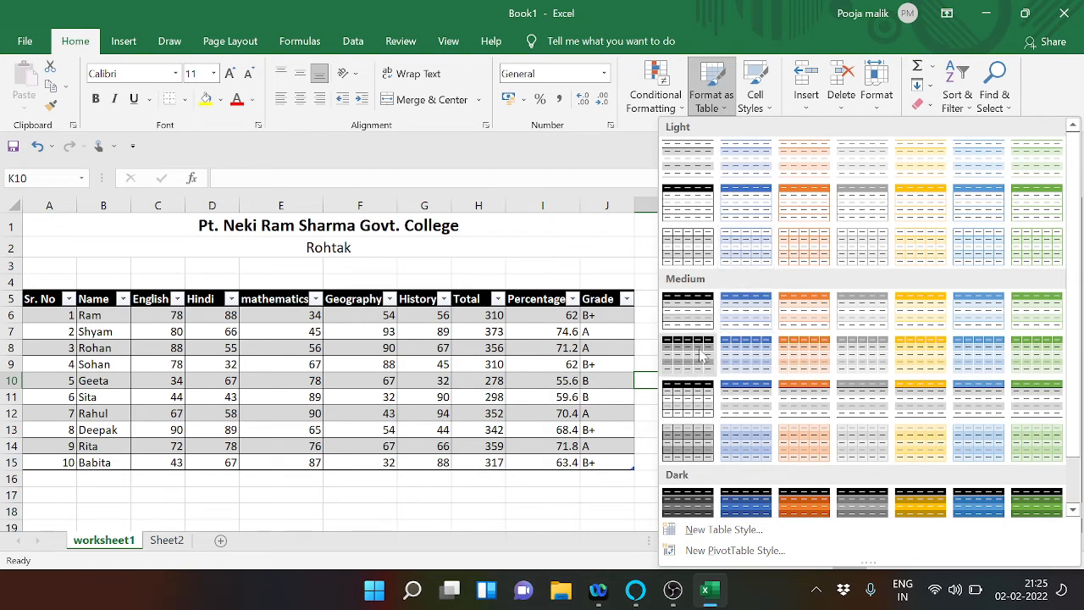
left_click(696, 201)
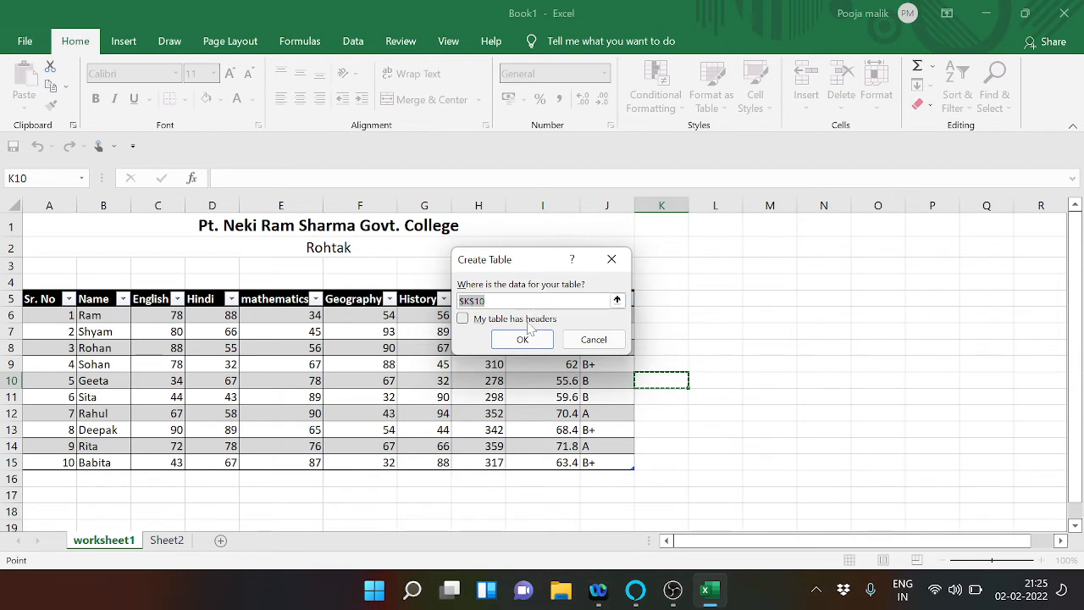
left_click(665, 334)
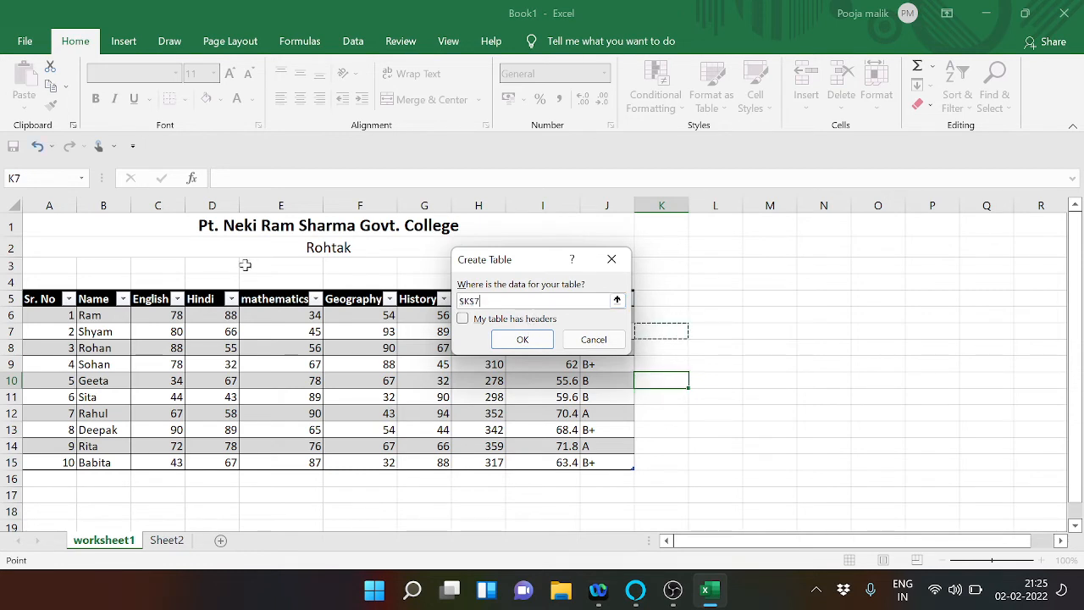
left_click_drag(36, 303, 43, 461)
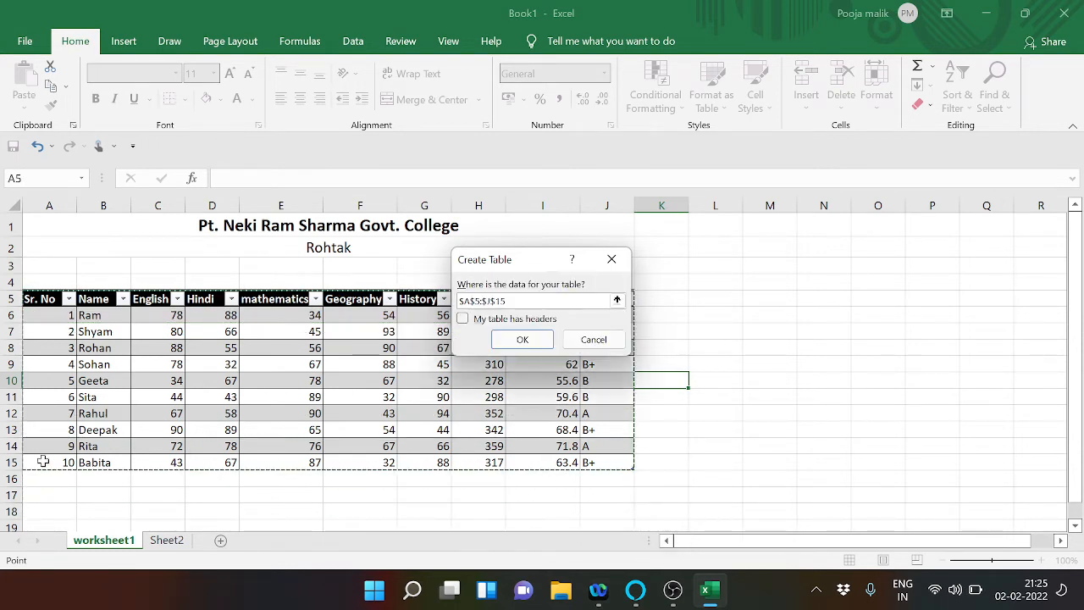
left_click(527, 339)
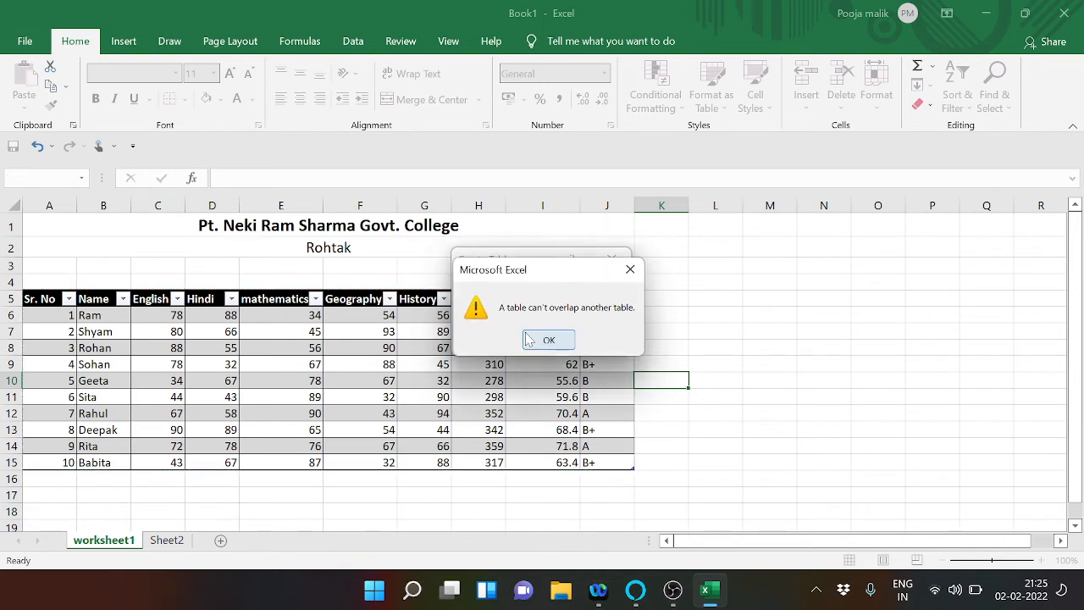
left_click(552, 339)
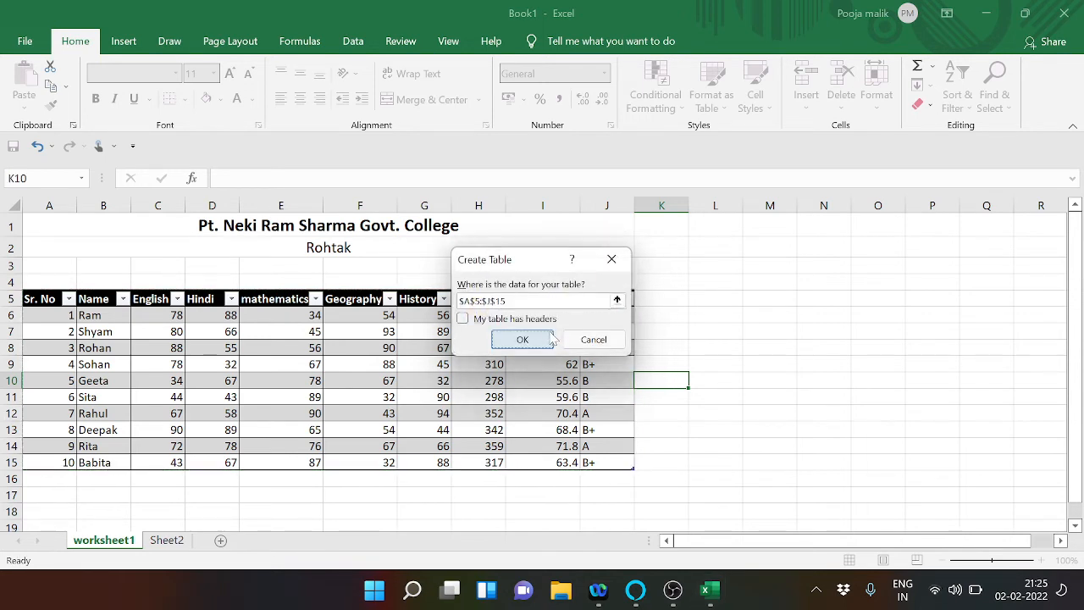
left_click(550, 339)
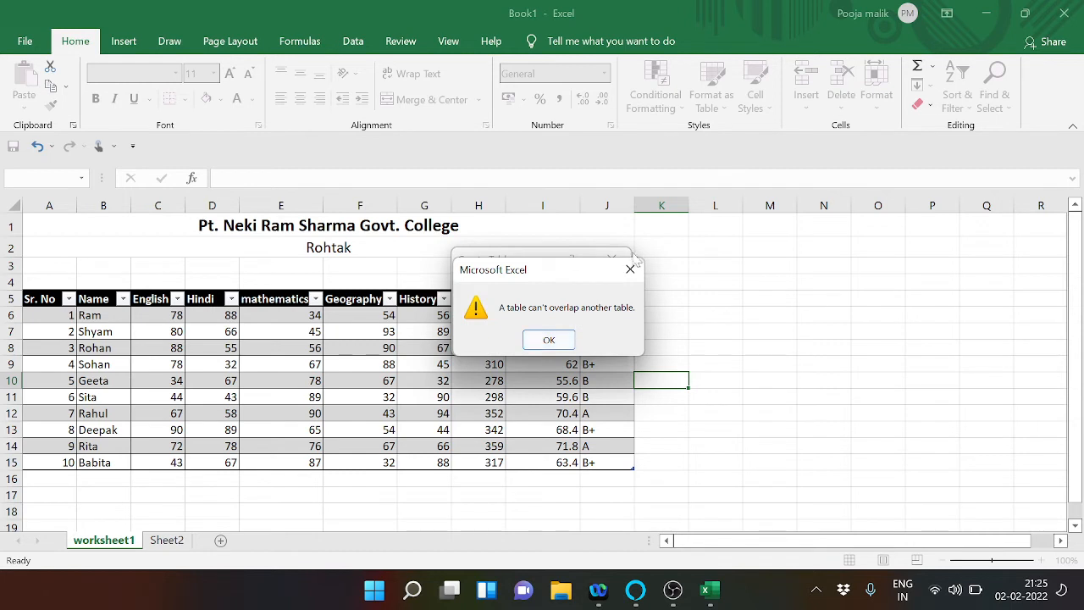
left_click(630, 269)
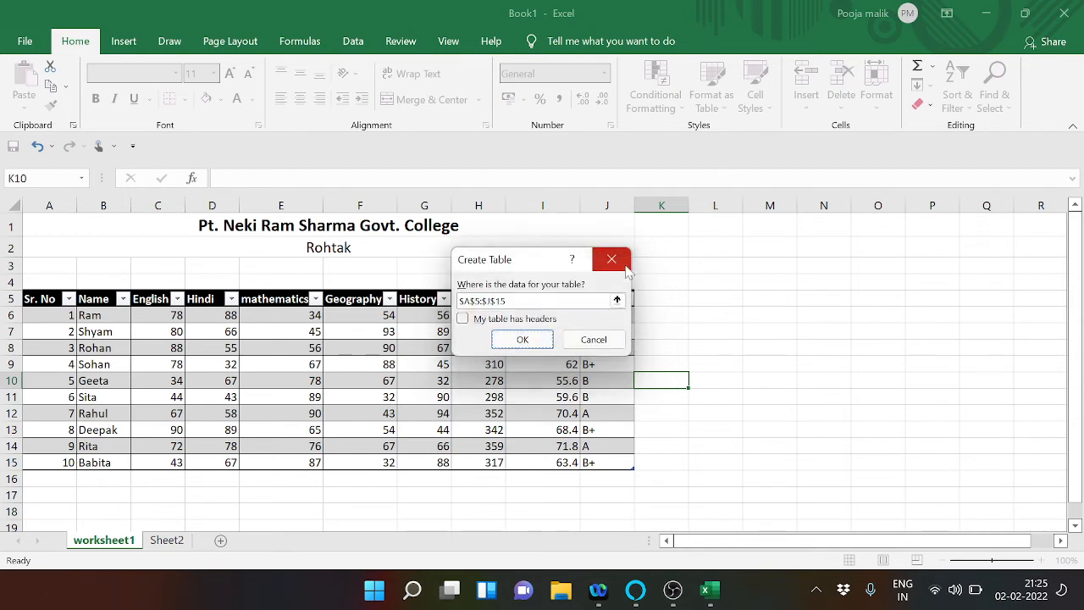
left_click(464, 320)
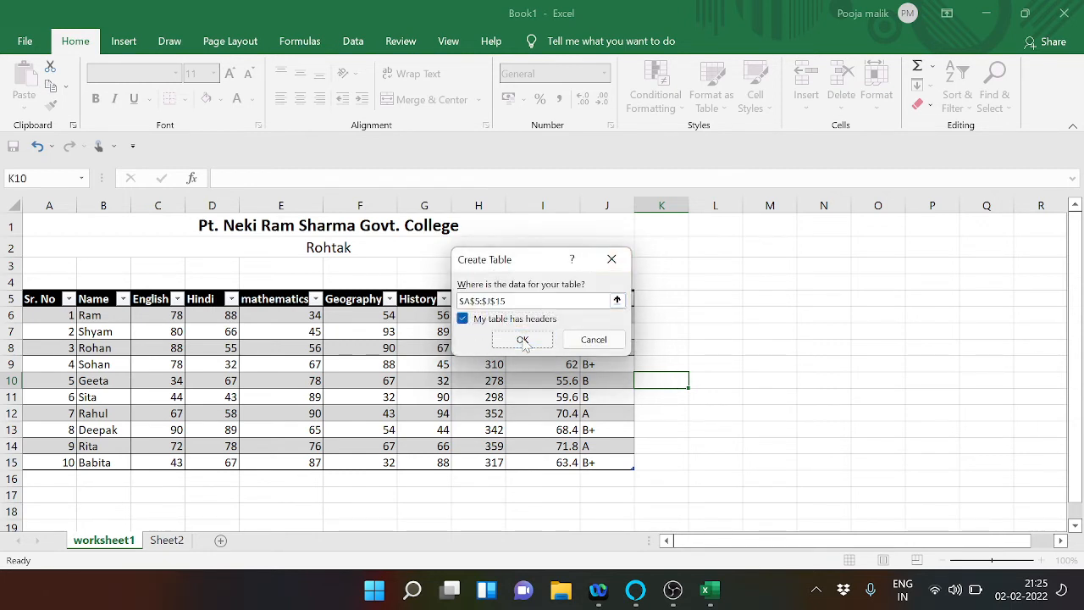
left_click(525, 340)
left_click(547, 341)
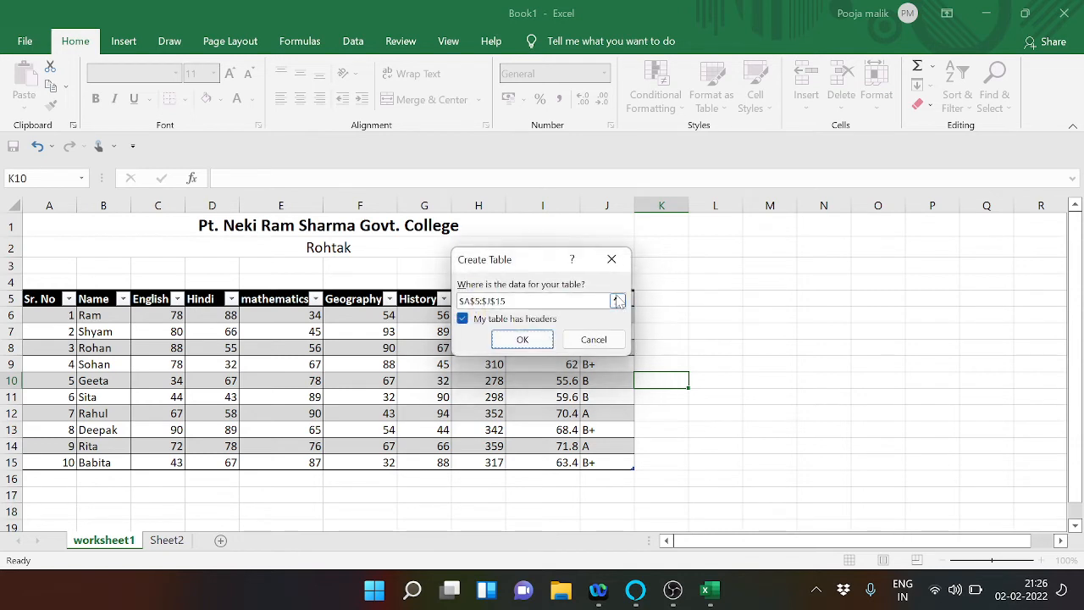
key("Escape")
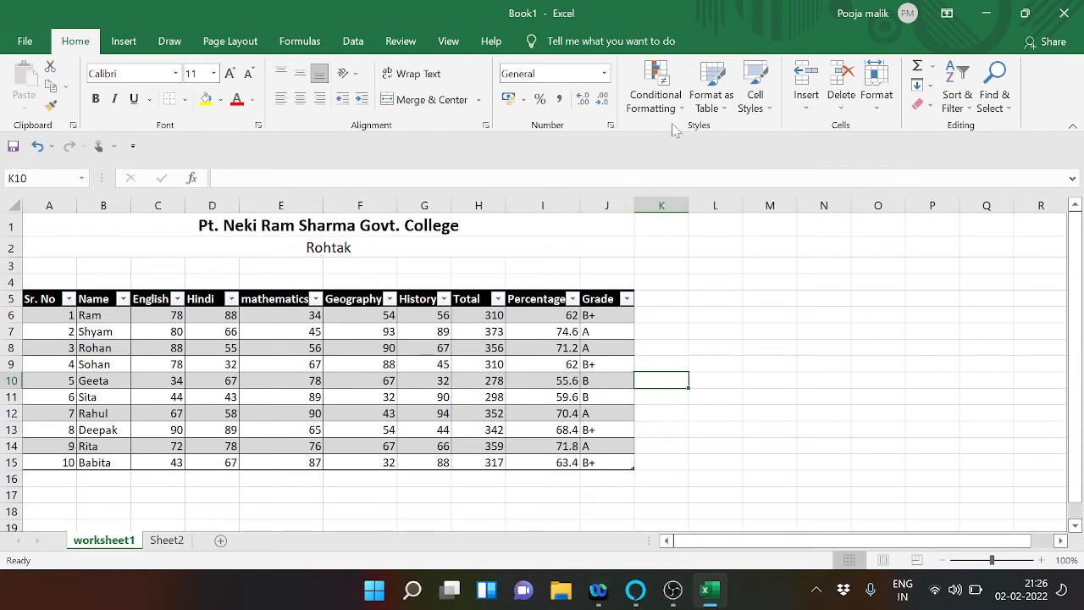
View the available cell styles and insert a cell at K10 with the existing cells shifted right.
left_click(754, 99)
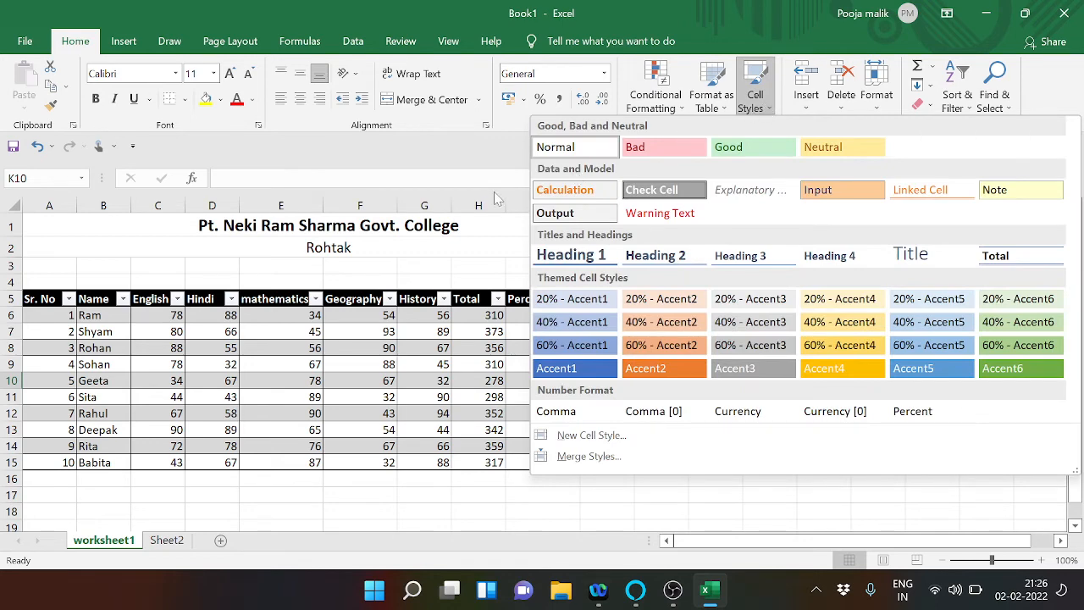
left_click(475, 168)
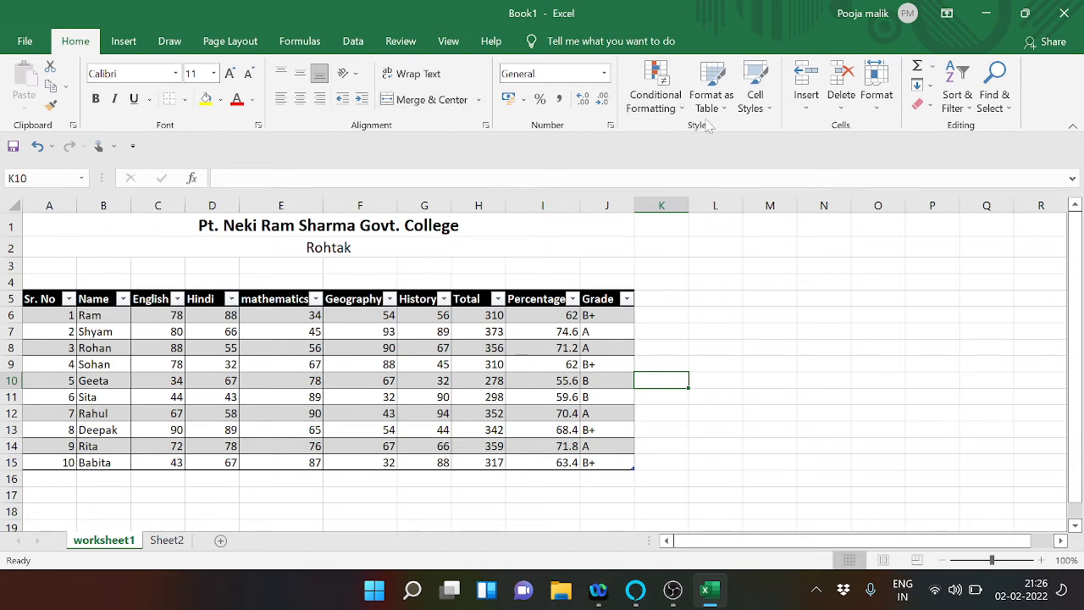
left_click(800, 95)
left_click(822, 128)
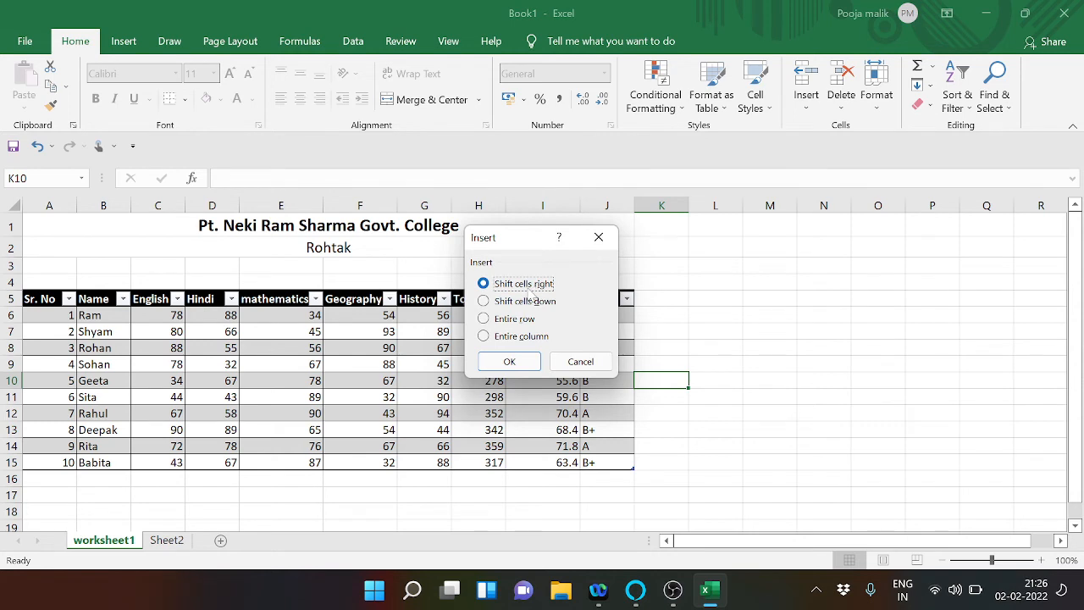
left_click(508, 361)
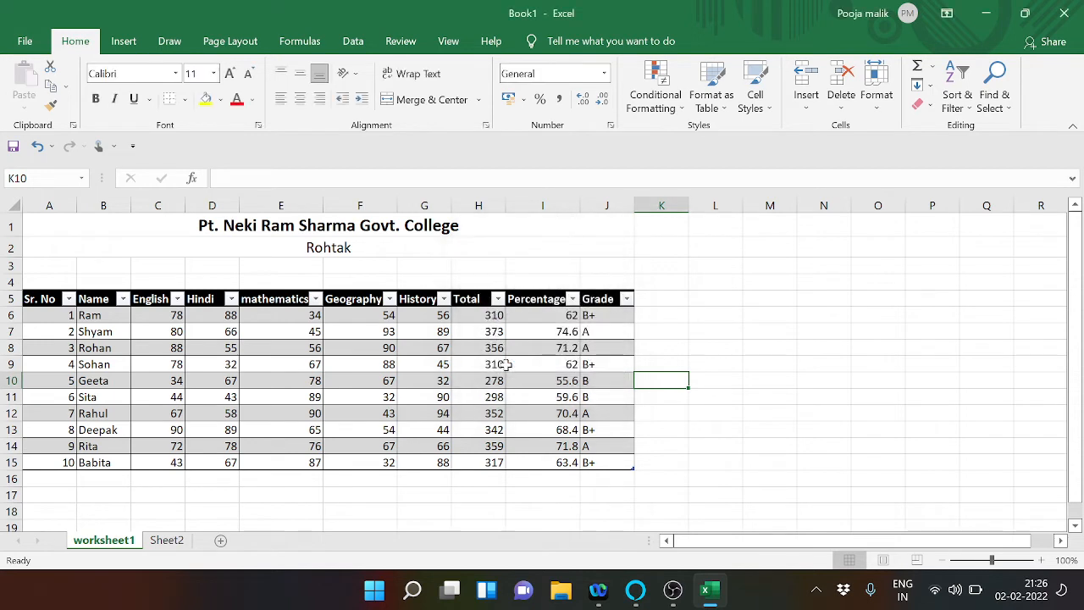
View the Grade column's filter options and insert a sheet row above row 7 of the marksheet.
left_click(625, 299)
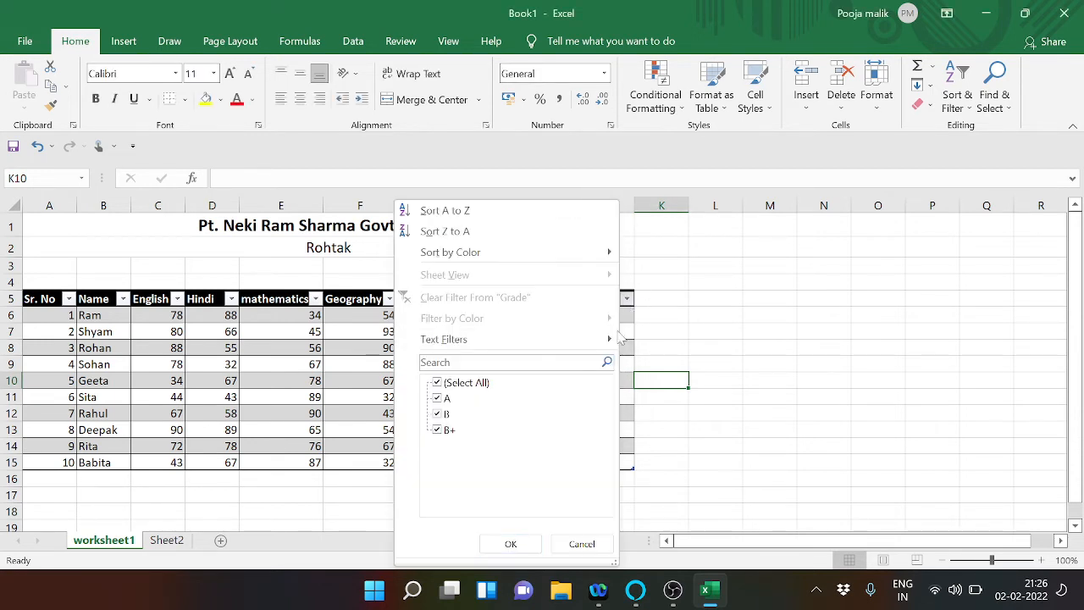
left_click(627, 343)
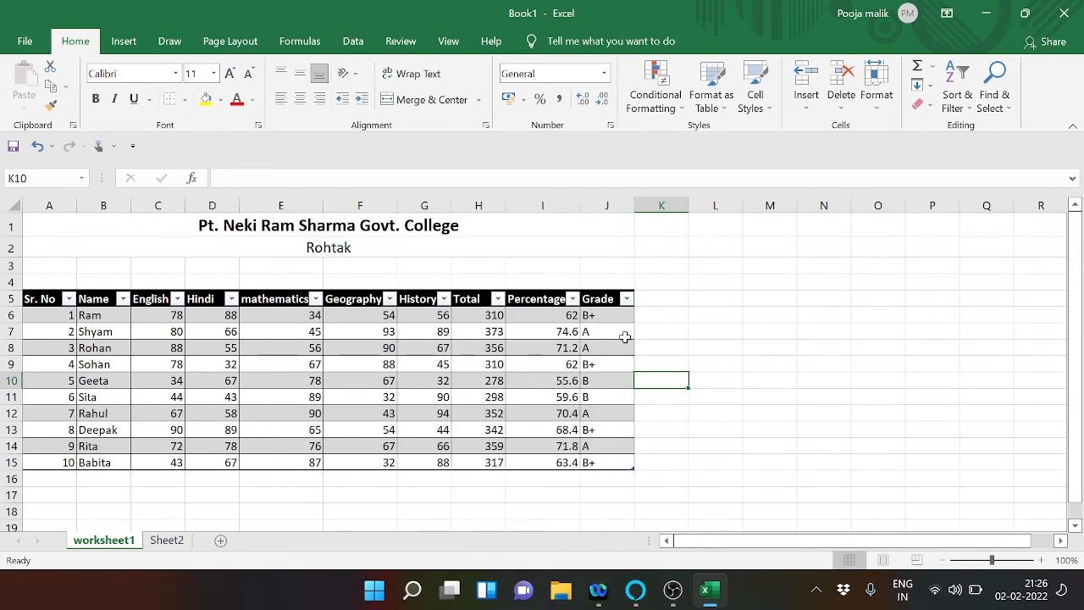
left_click(624, 337)
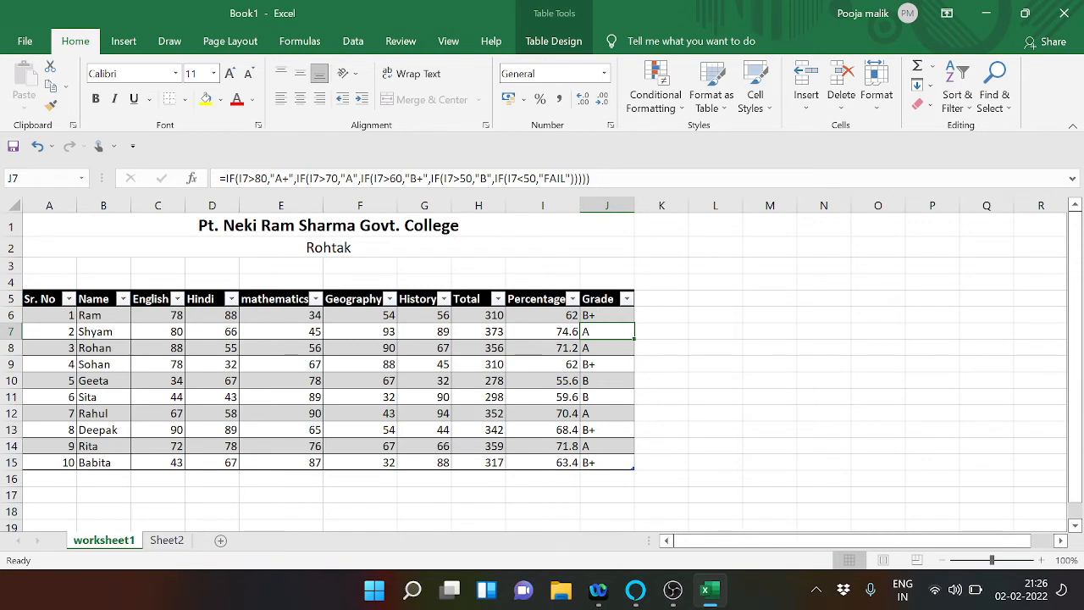
left_click(812, 103)
left_click(819, 146)
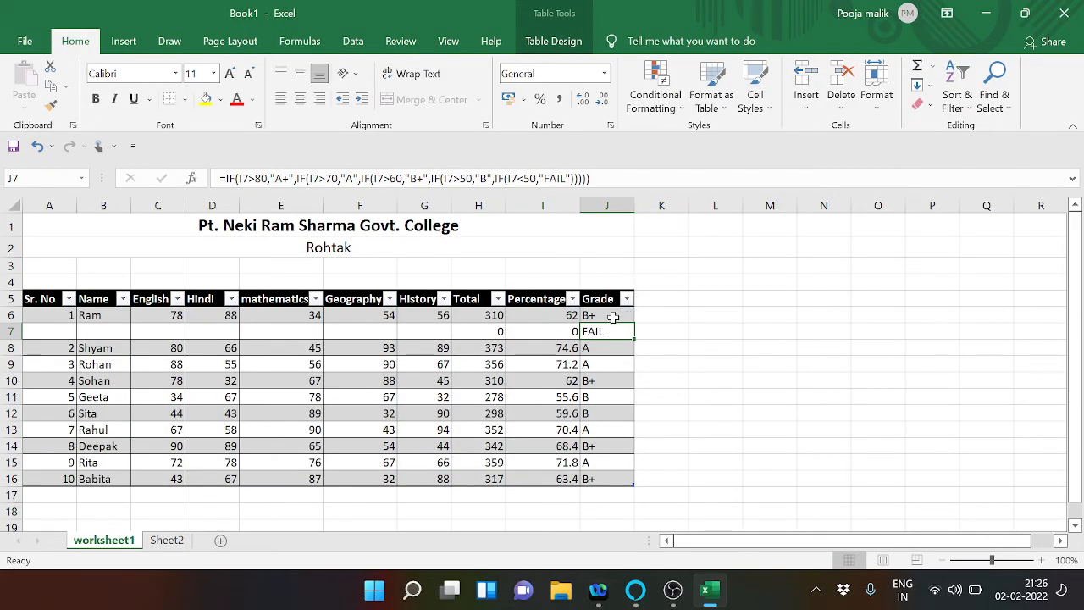
Insert a sheet column before the Grade column and view the new column's filter options.
left_click(806, 103)
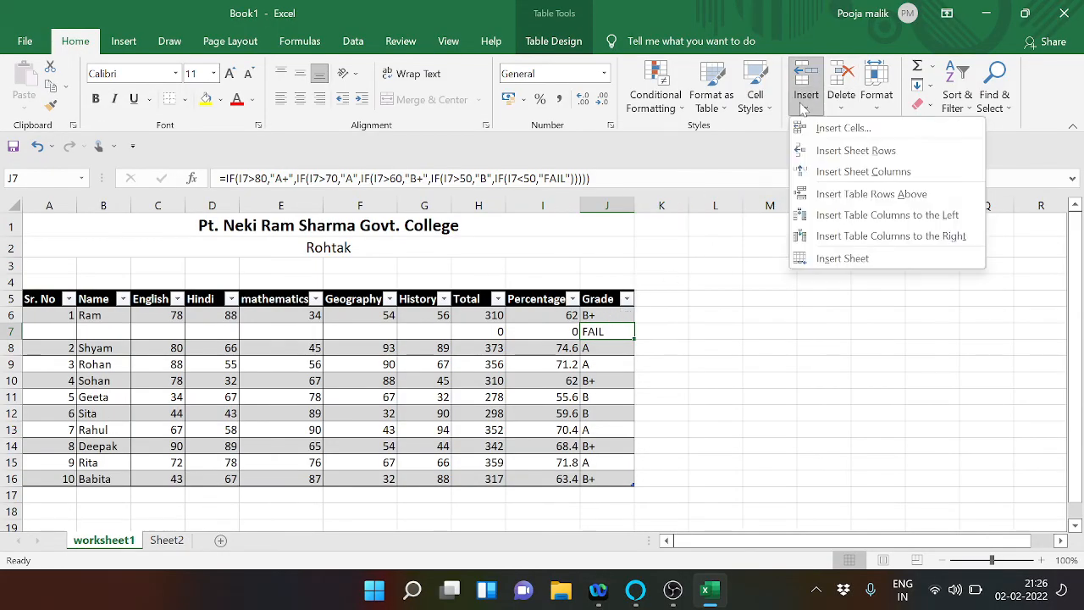
left_click(819, 171)
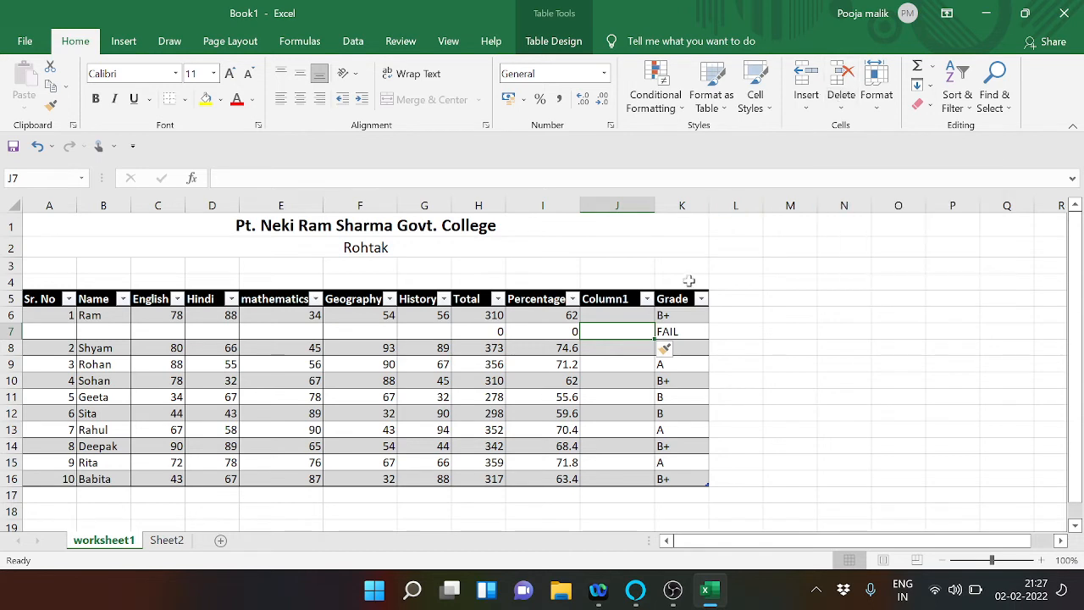
left_click(647, 300)
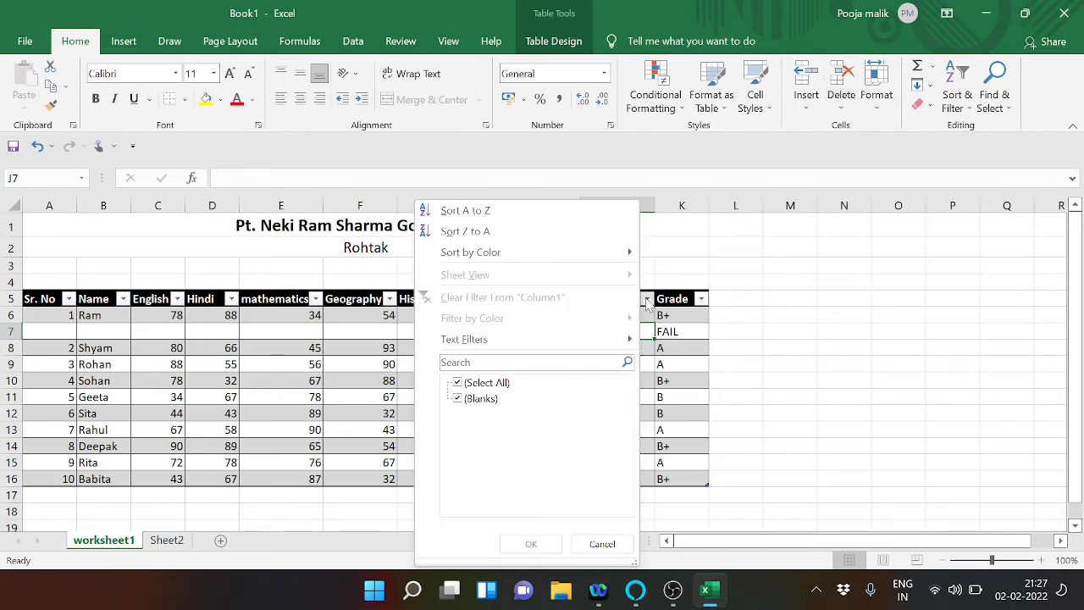
Delete the blank sheet column between Percentage and Grade.
left_click(843, 108)
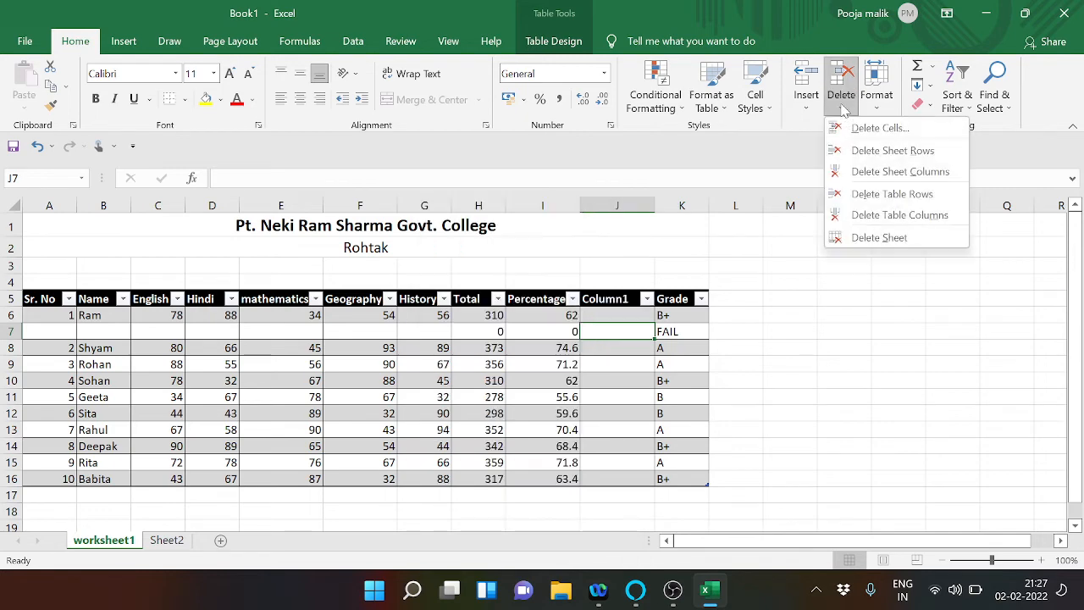
left_click(857, 172)
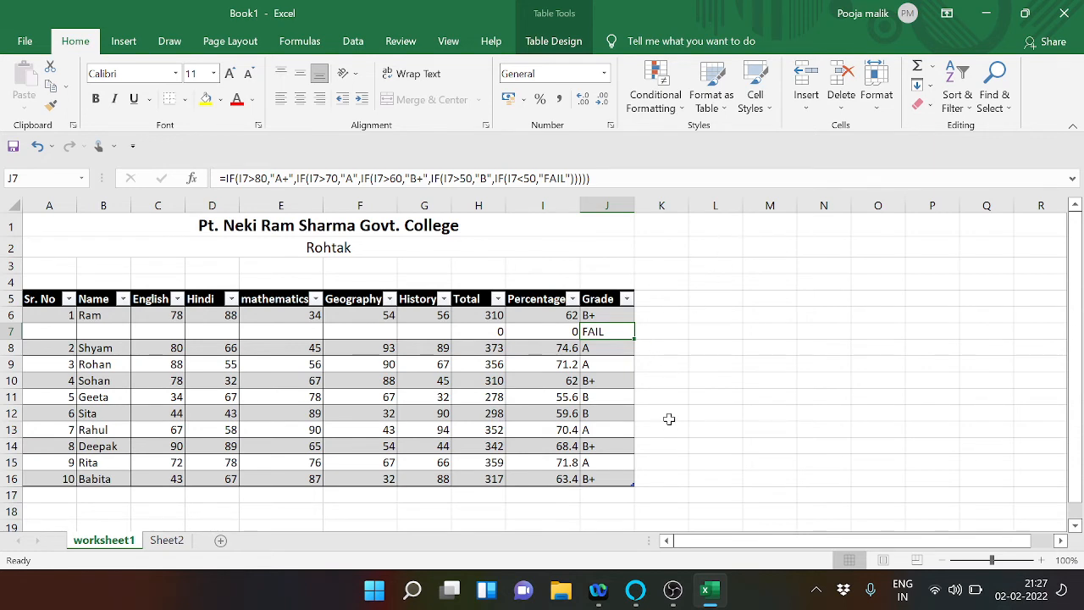
Insert a sheet row above the last student's record in row 16.
right_click(598, 495)
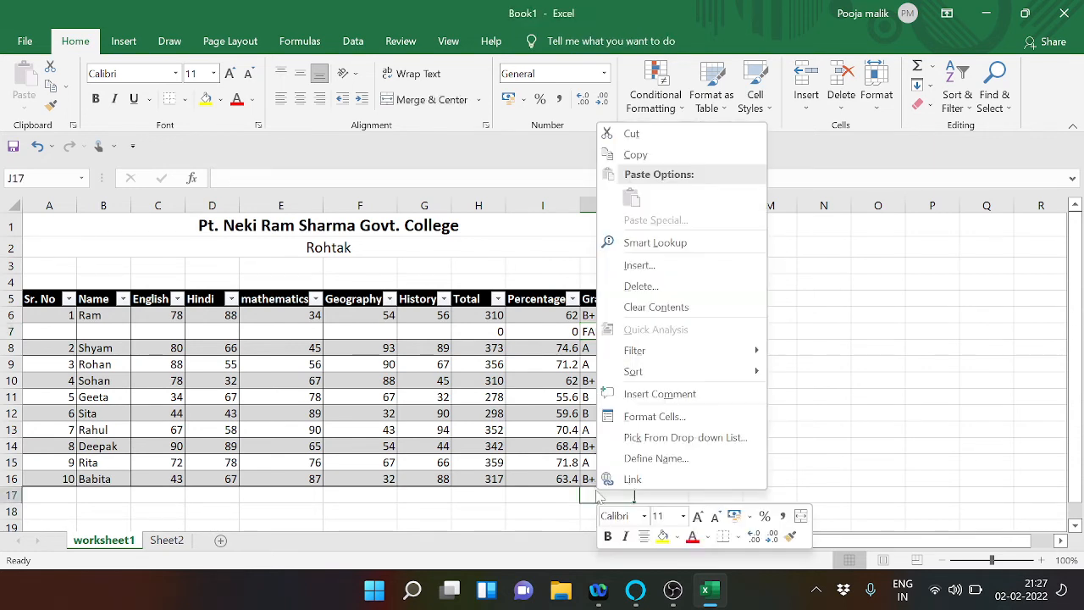
left_click(542, 478)
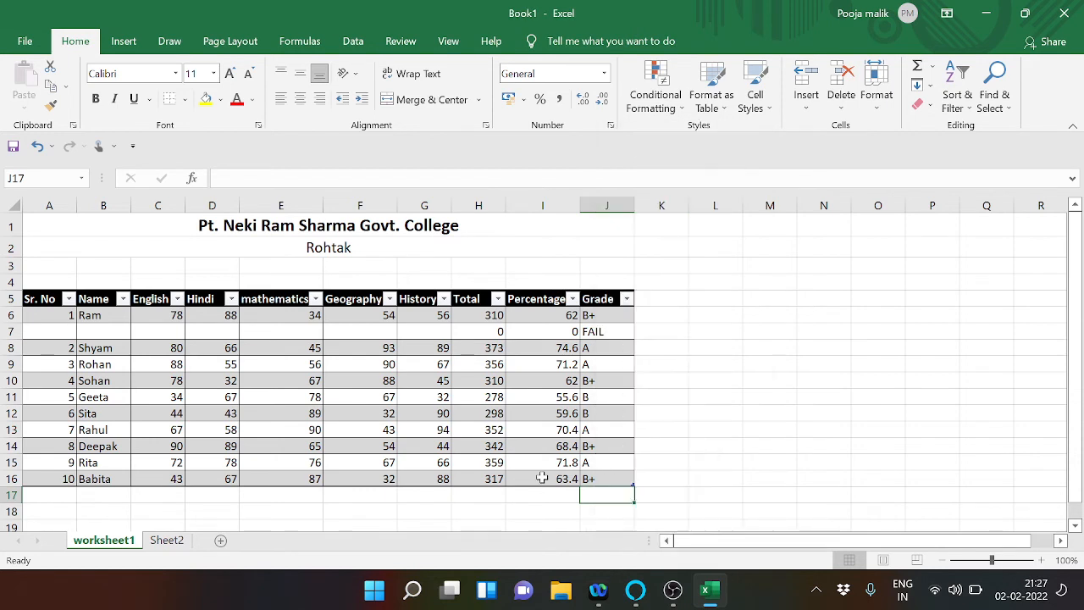
left_click(542, 478)
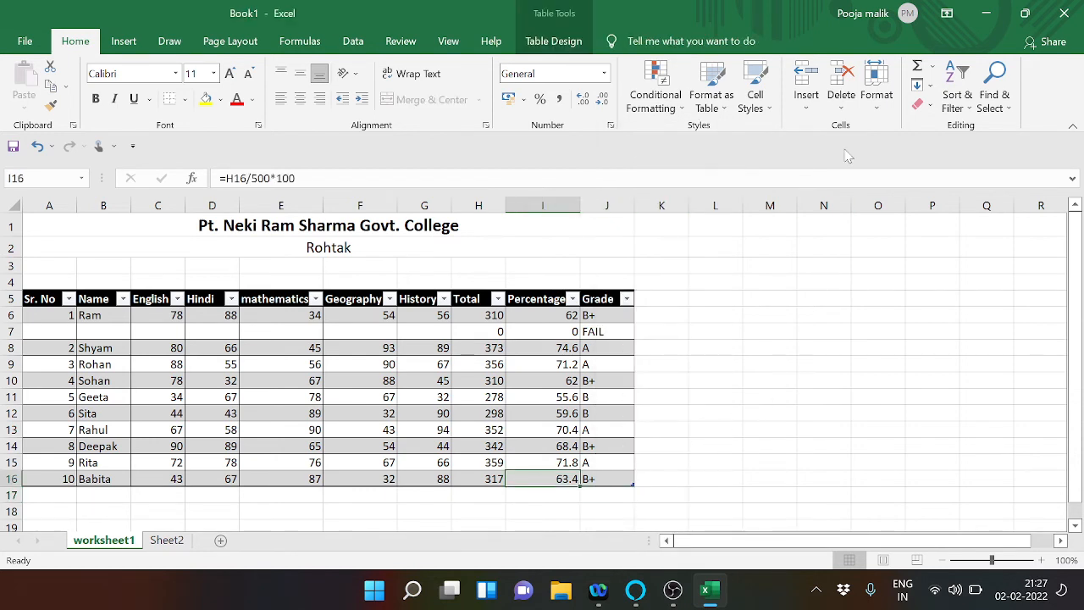
left_click(805, 106)
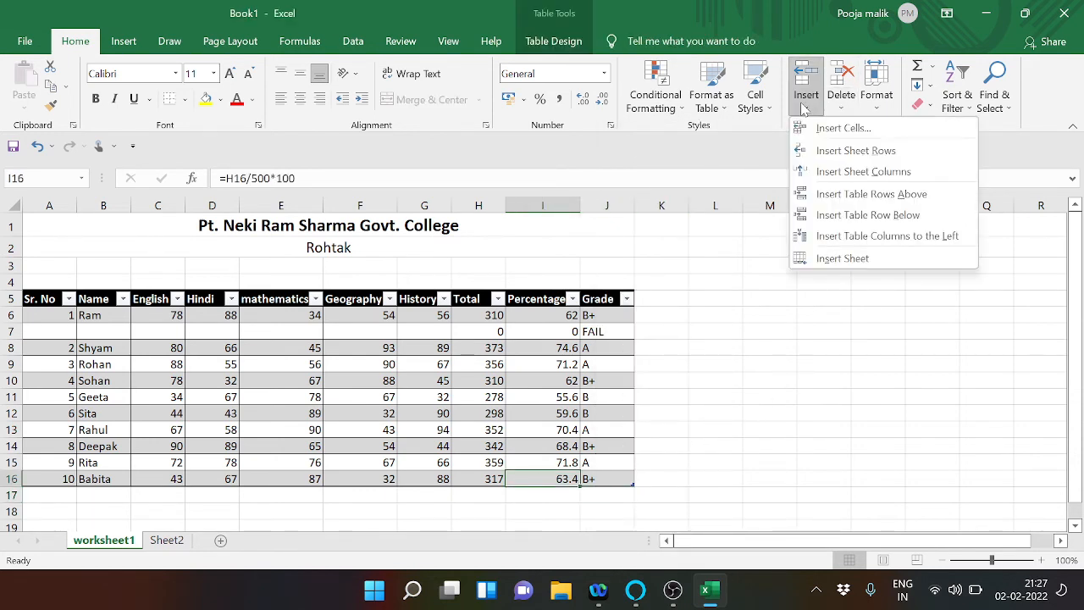
left_click(837, 150)
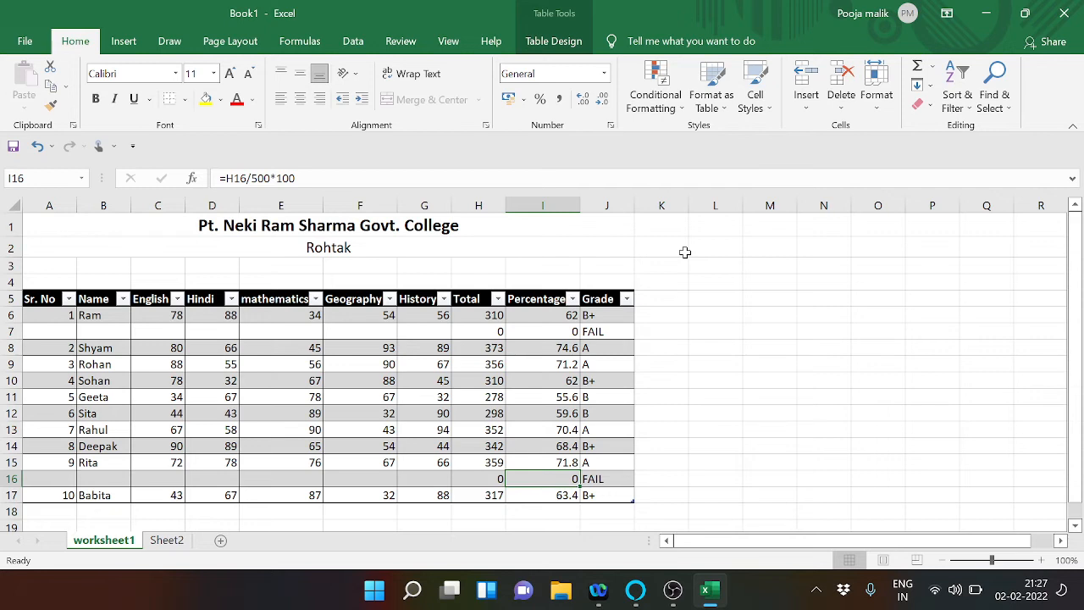
Delete the newly inserted sheet row 16 above the last student's record.
left_click(840, 108)
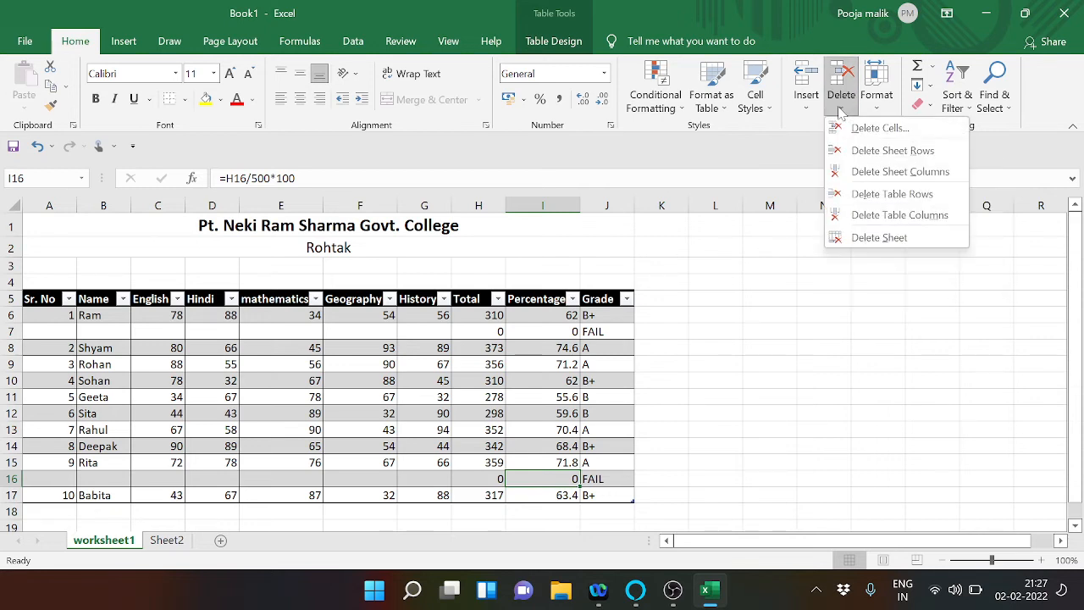
left_click(855, 151)
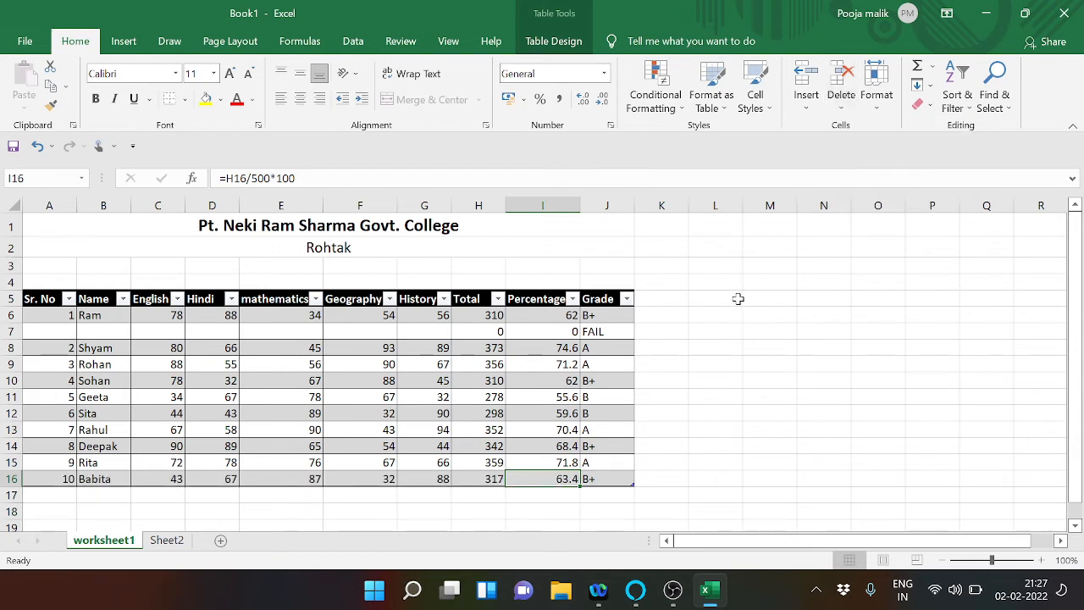
AutoFit the height of the table's header row from the Name heading cell B5.
left_click(876, 108)
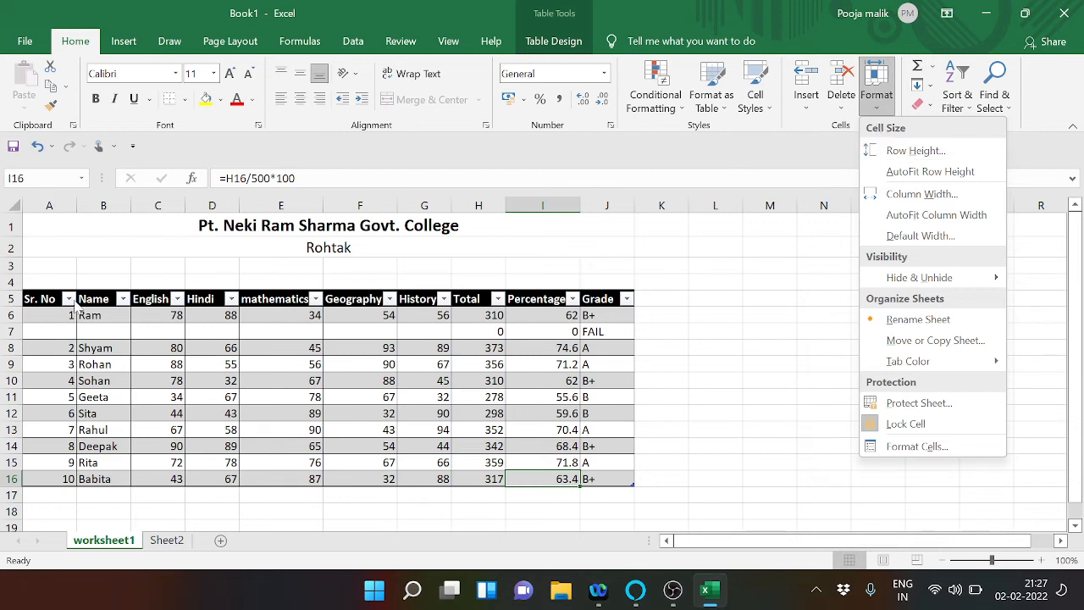
left_click(127, 285)
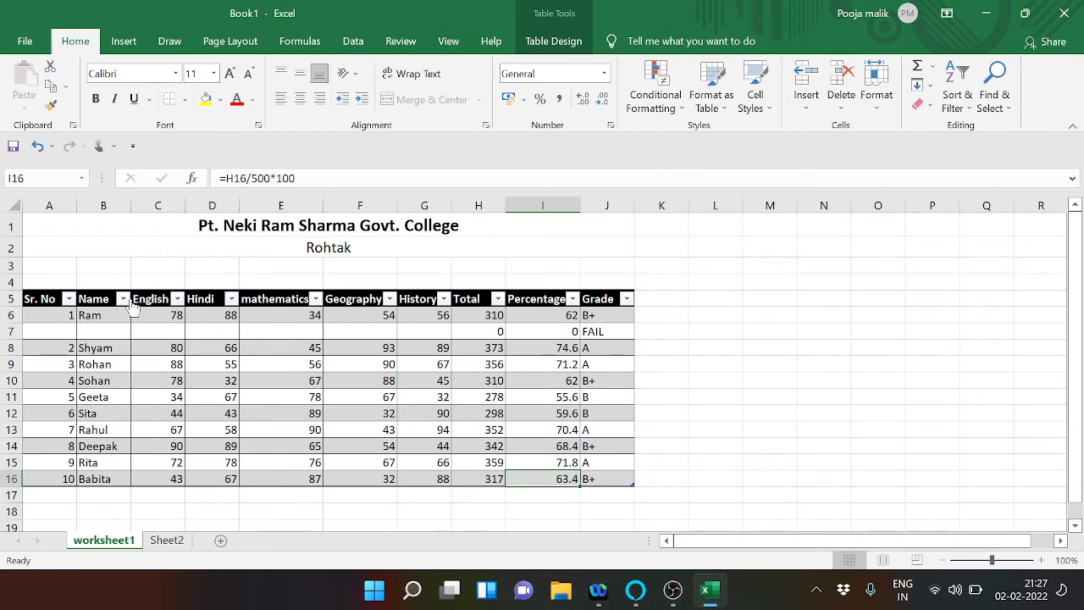
left_click(127, 303)
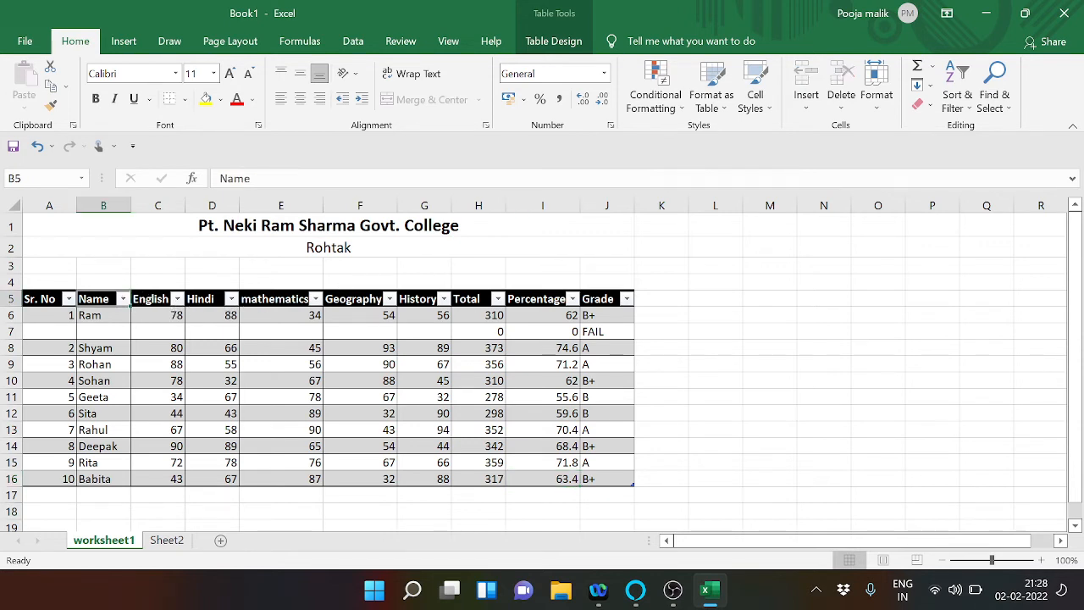
left_click(877, 108)
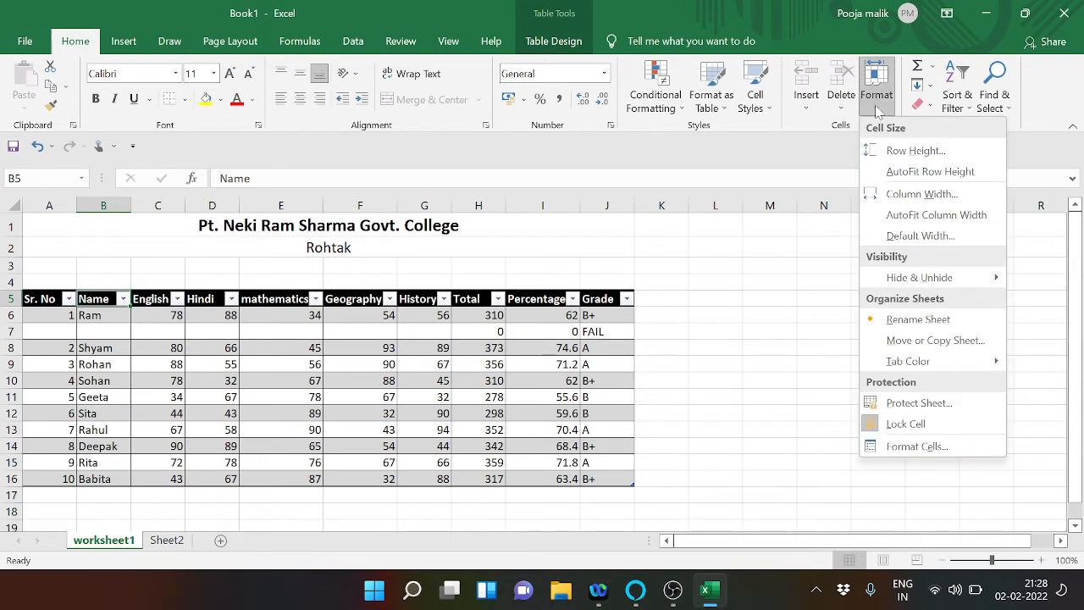
left_click(901, 173)
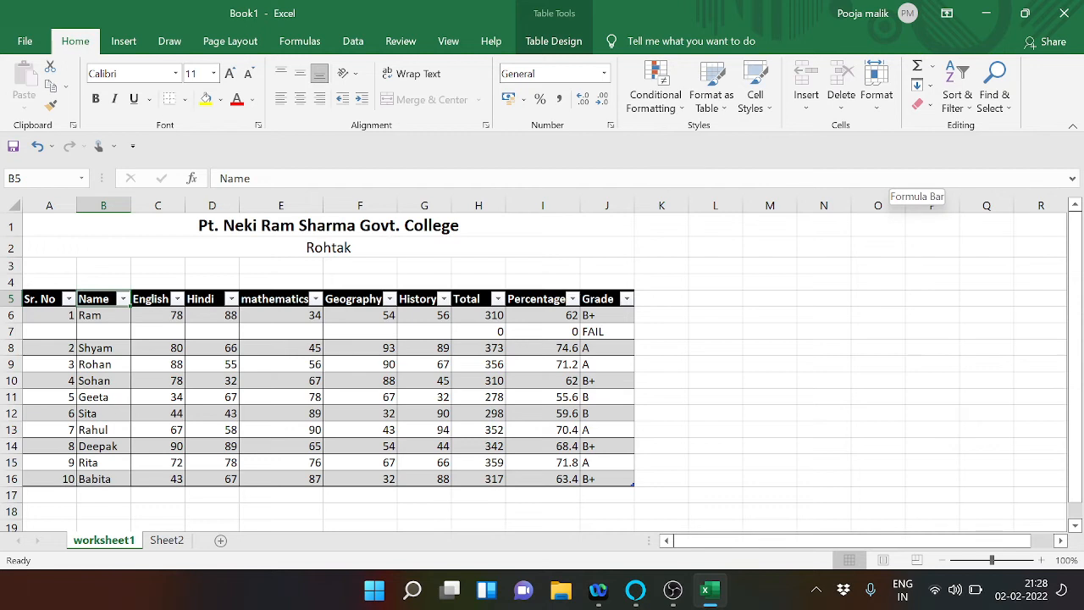
Delete sheet row 7, the blank record below the first student's row.
left_click(592, 330)
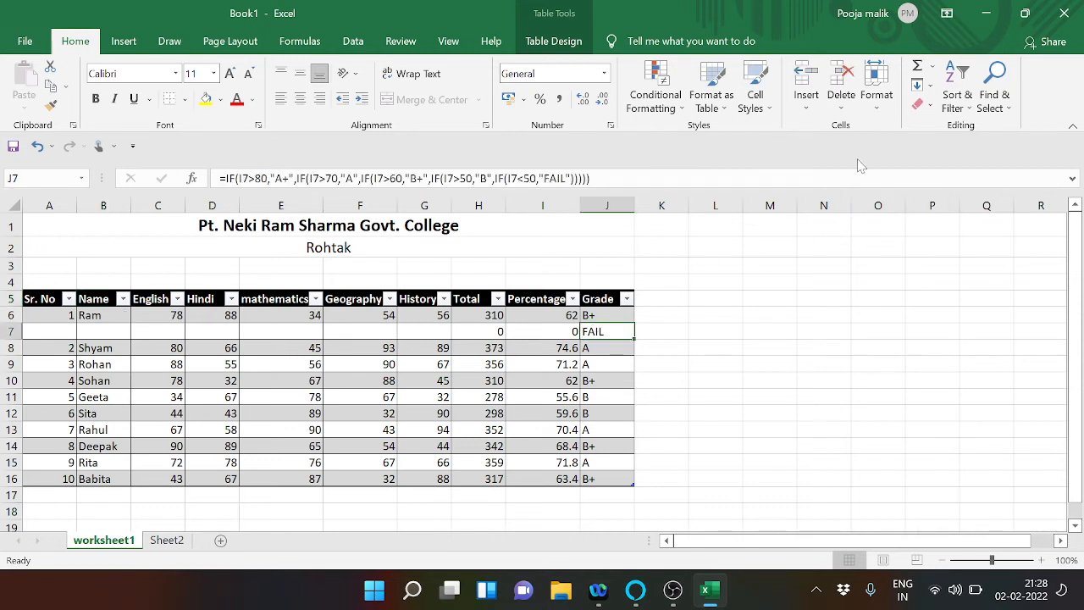
left_click(841, 100)
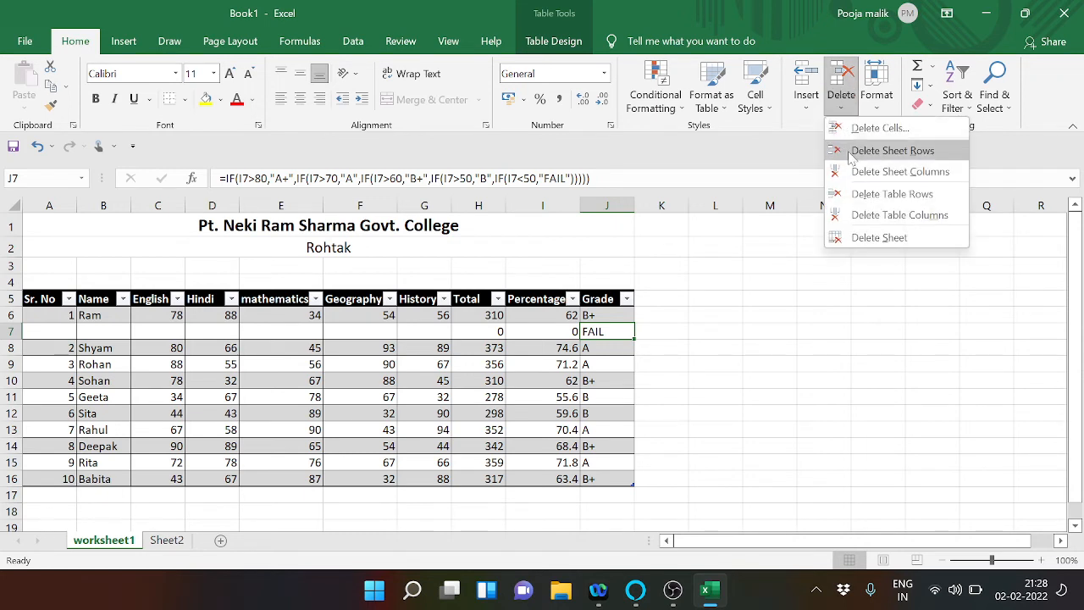
left_click(889, 150)
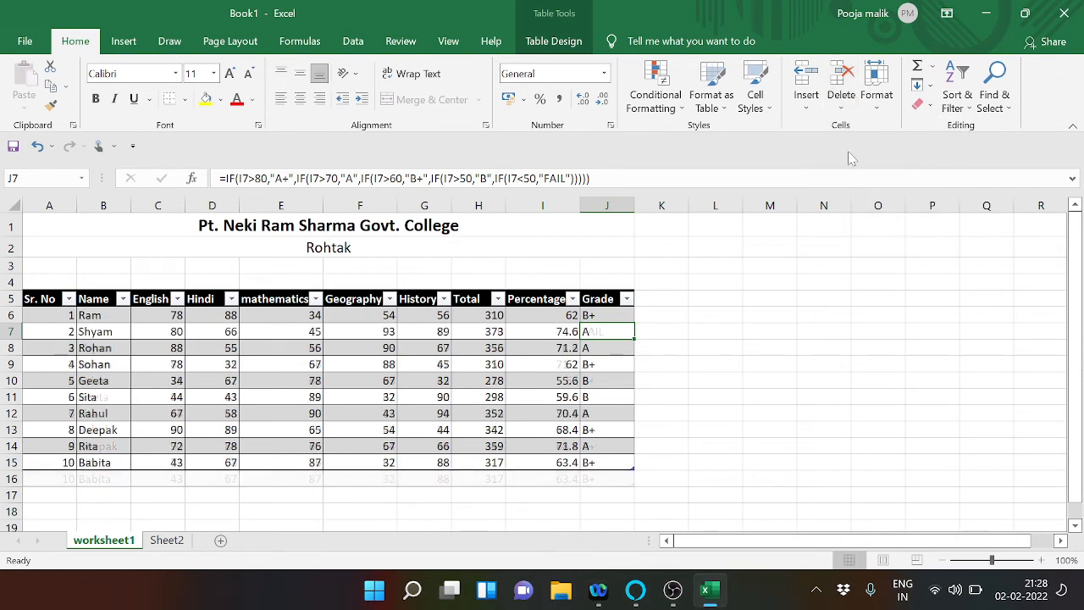
left_click(884, 109)
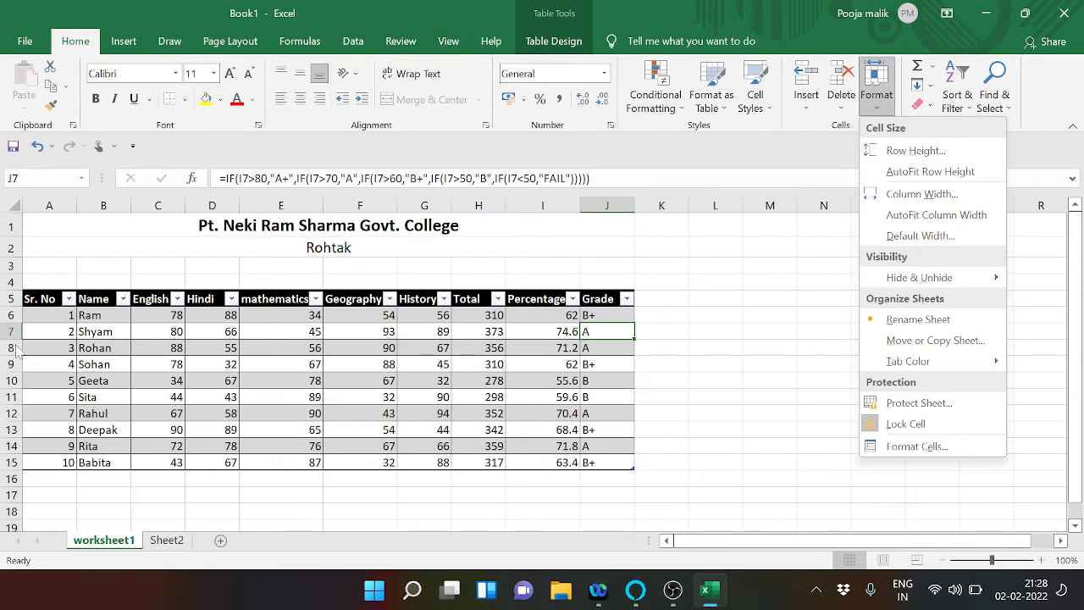
left_click(24, 298)
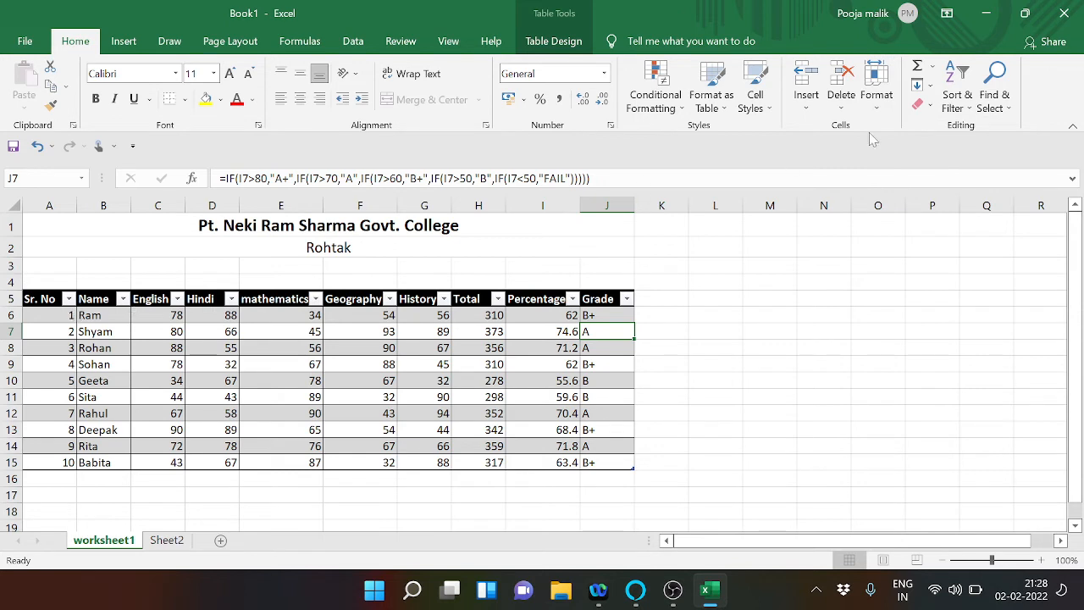
left_click(877, 89)
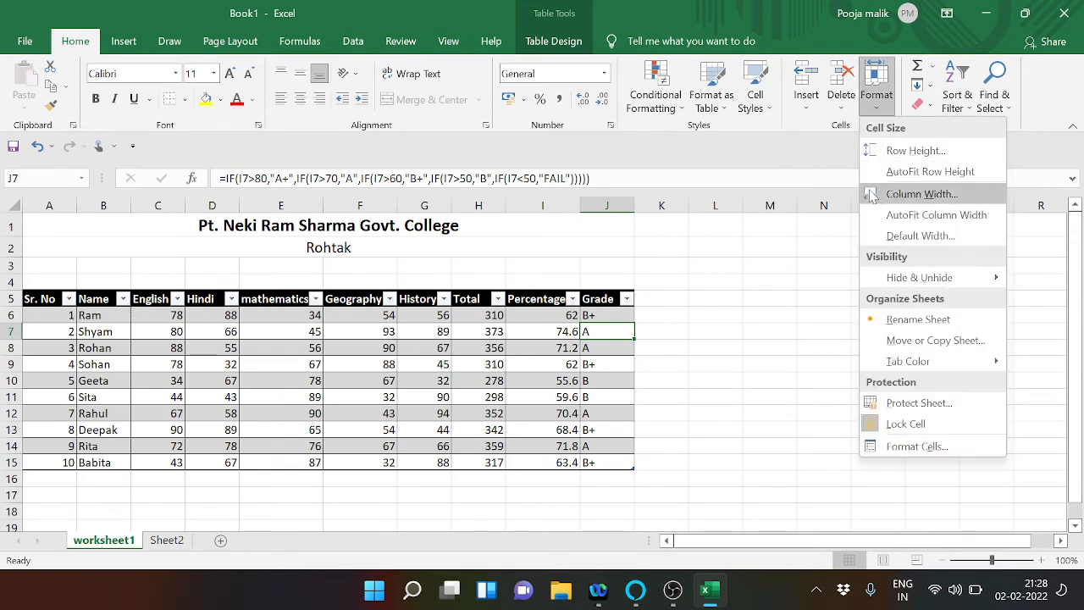
left_click(873, 194)
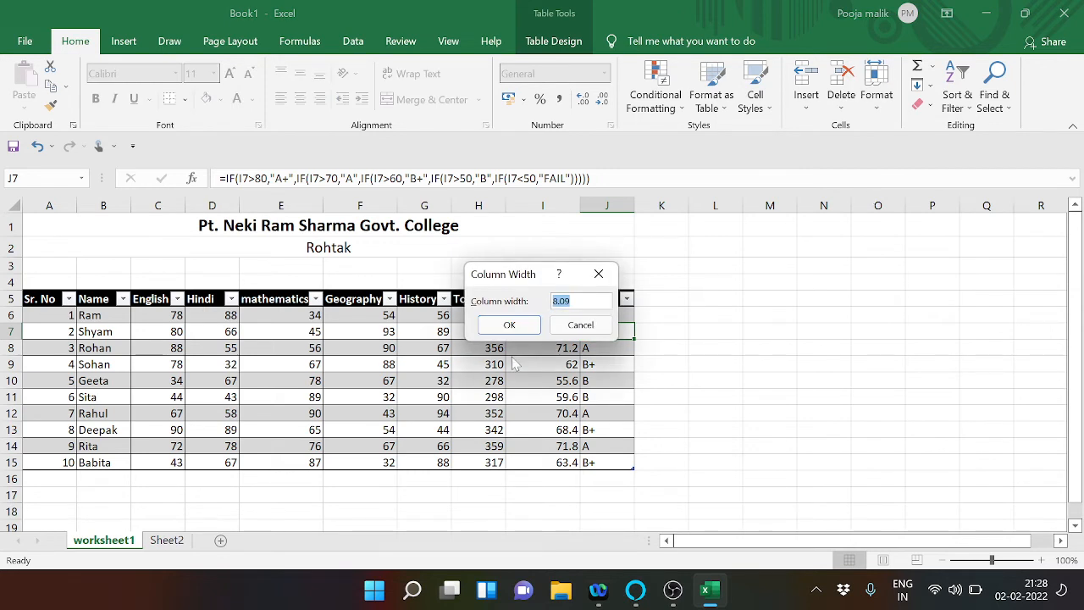
left_click(598, 272)
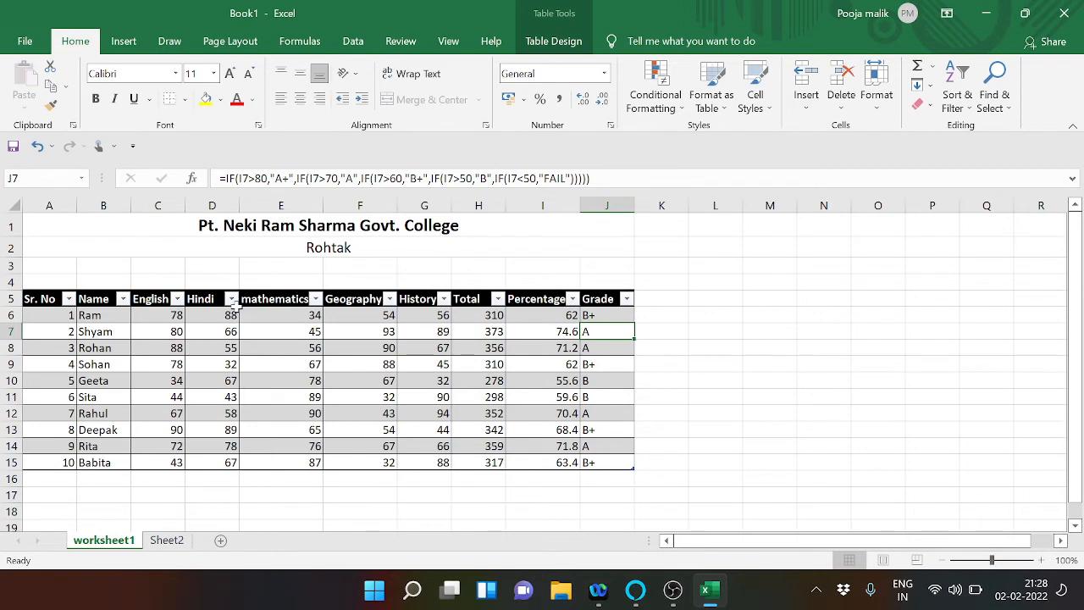
Set the width of the mathematics column to 15 and clear the range selection.
left_click(258, 298)
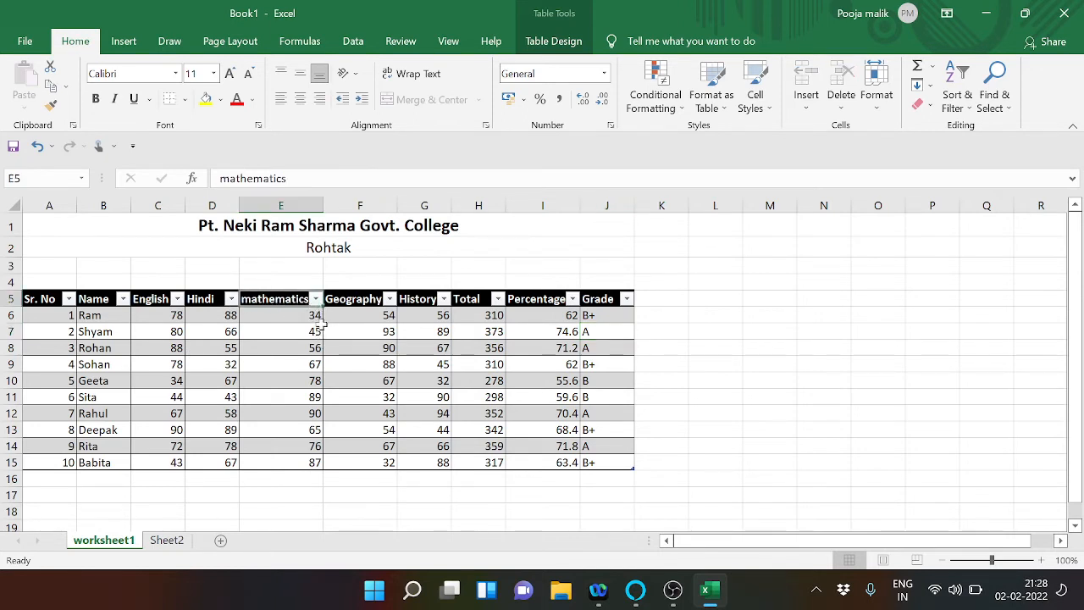
left_click_drag(318, 312, 322, 451)
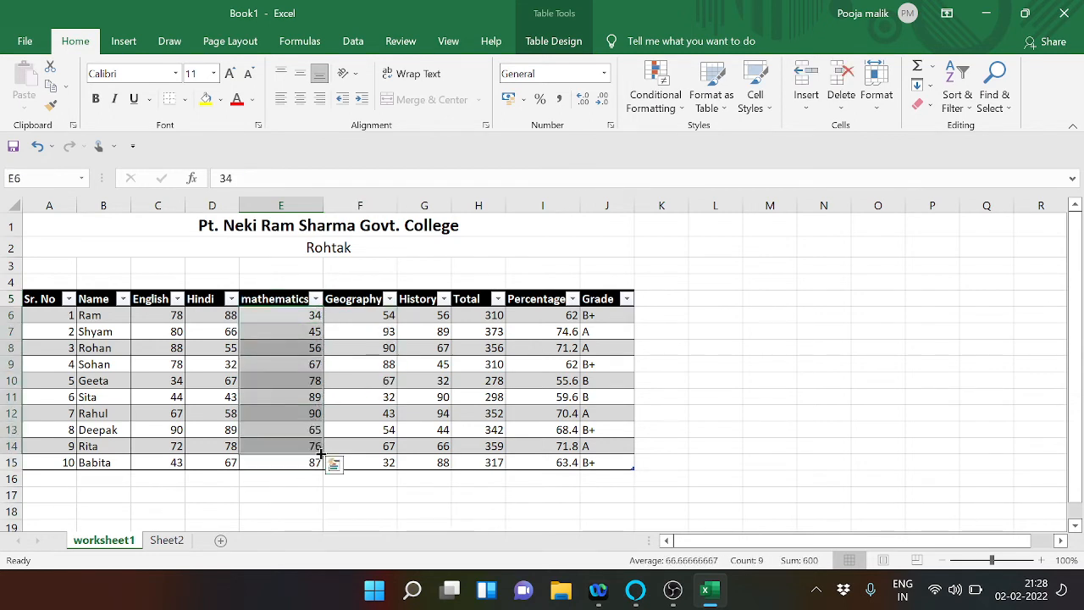
left_click(878, 104)
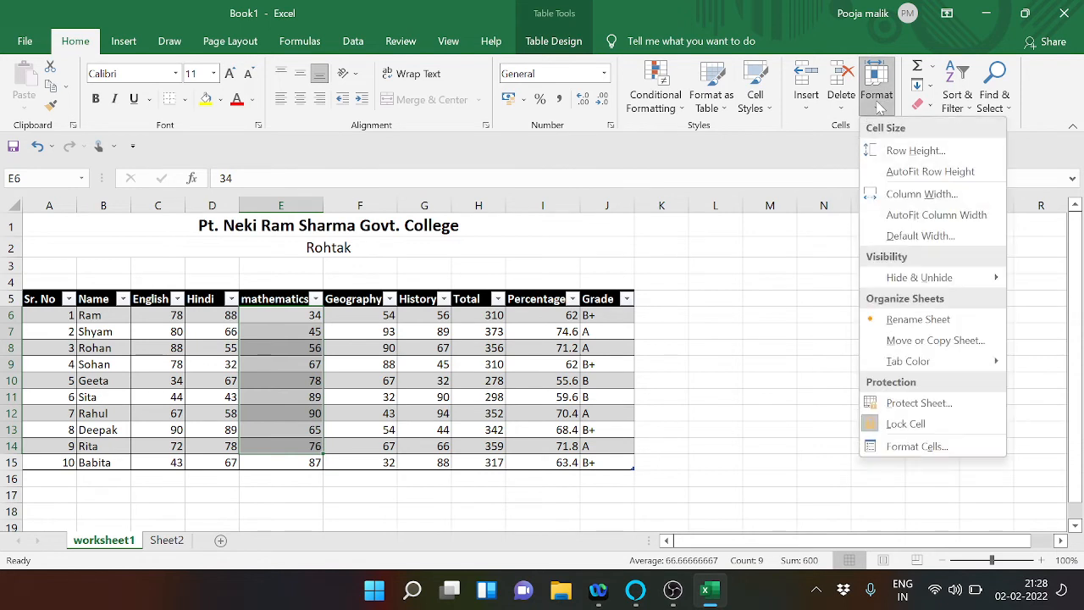
left_click(904, 198)
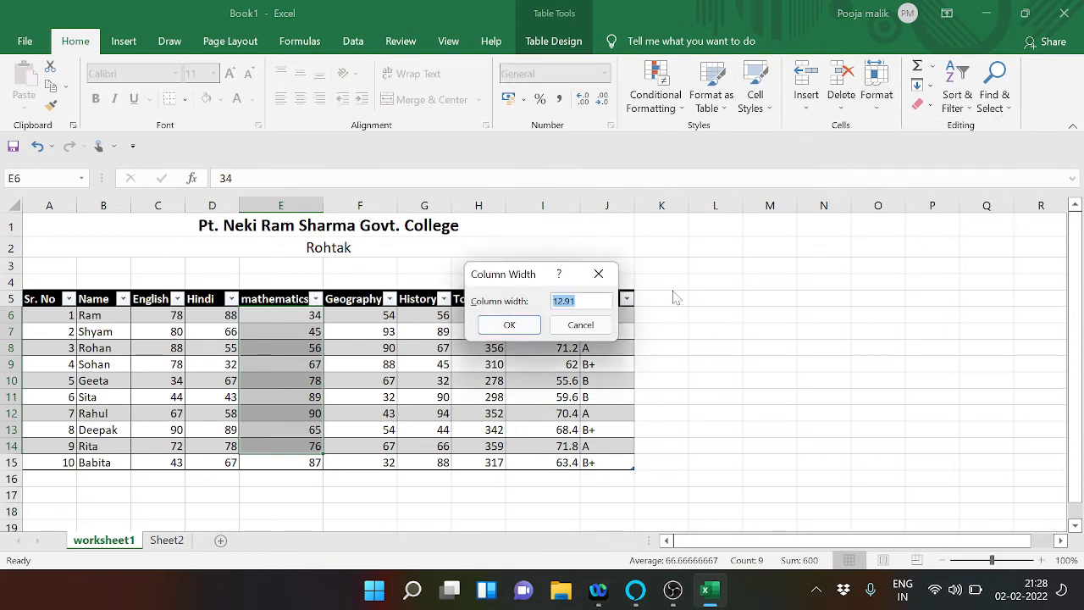
key("BackSpace")
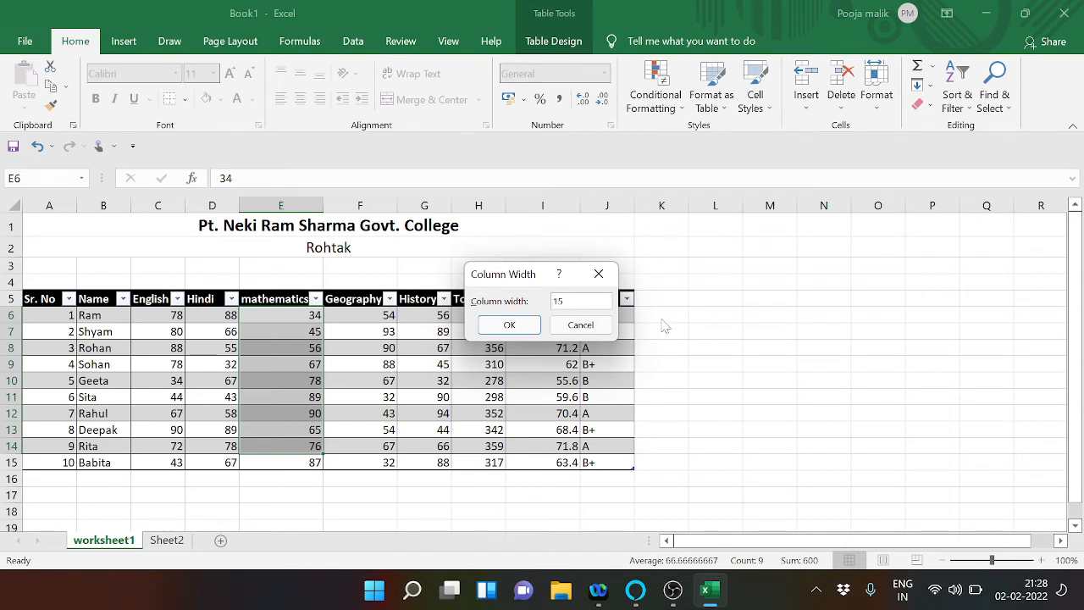
left_click(511, 325)
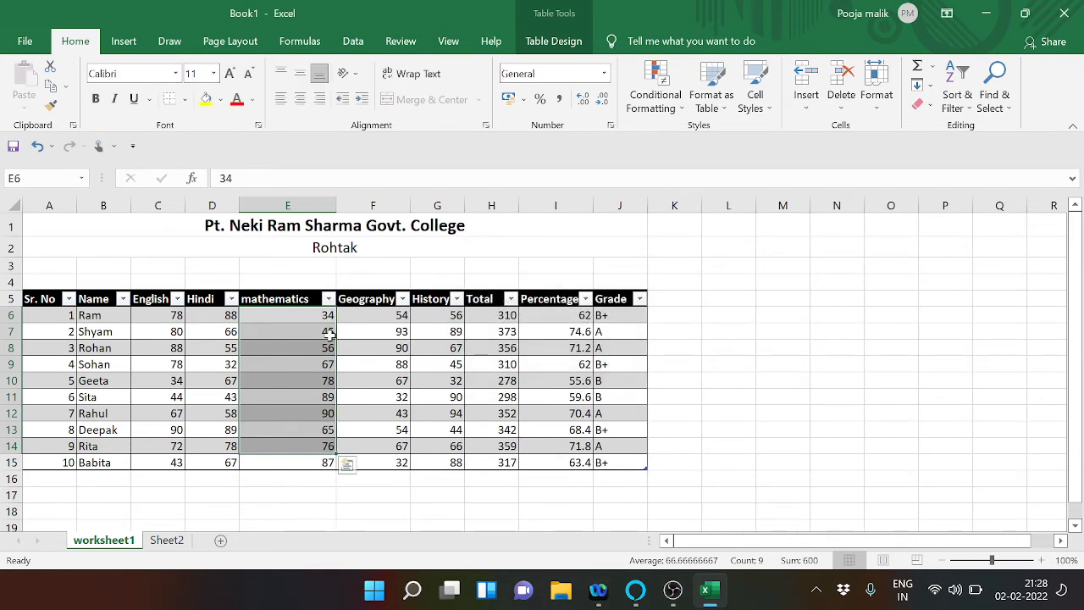
left_click_drag(329, 334, 940, 152)
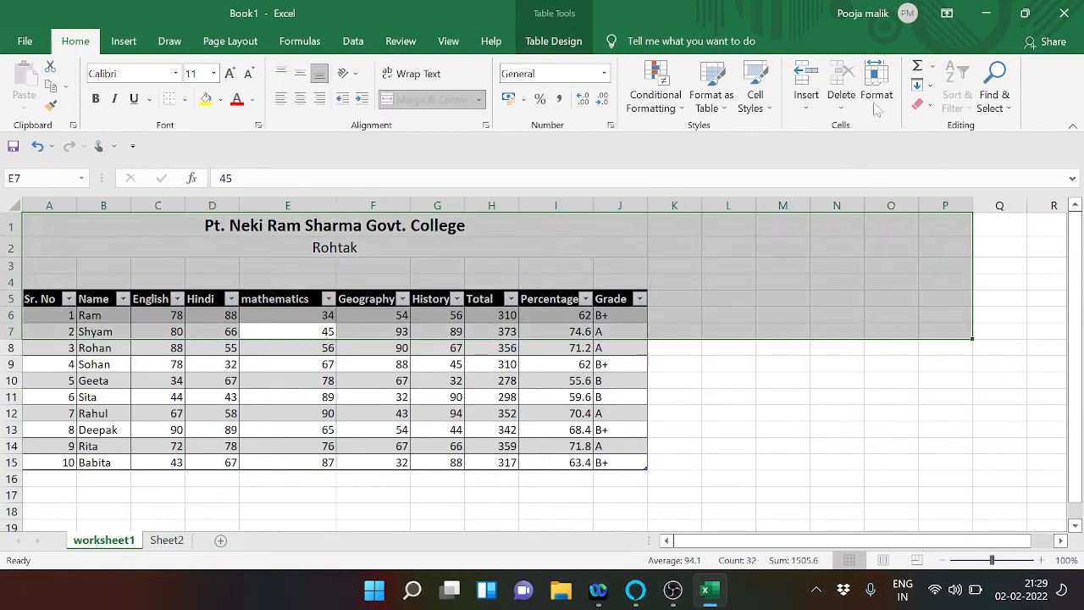
left_click(873, 366)
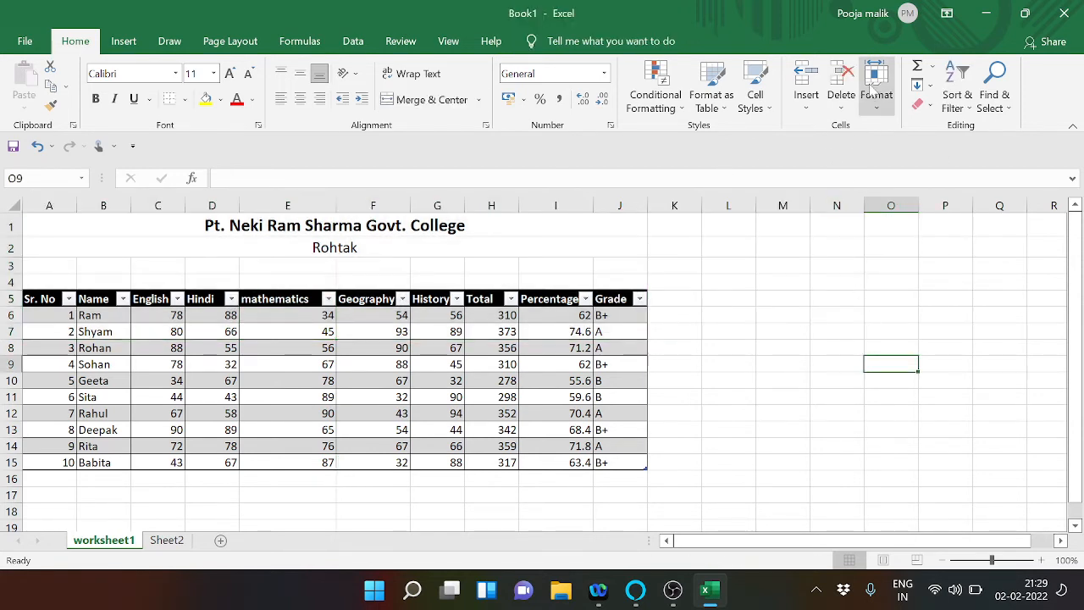
Protect the worksheet without a password, allowing only the selection of locked and unlocked cells.
left_click(879, 113)
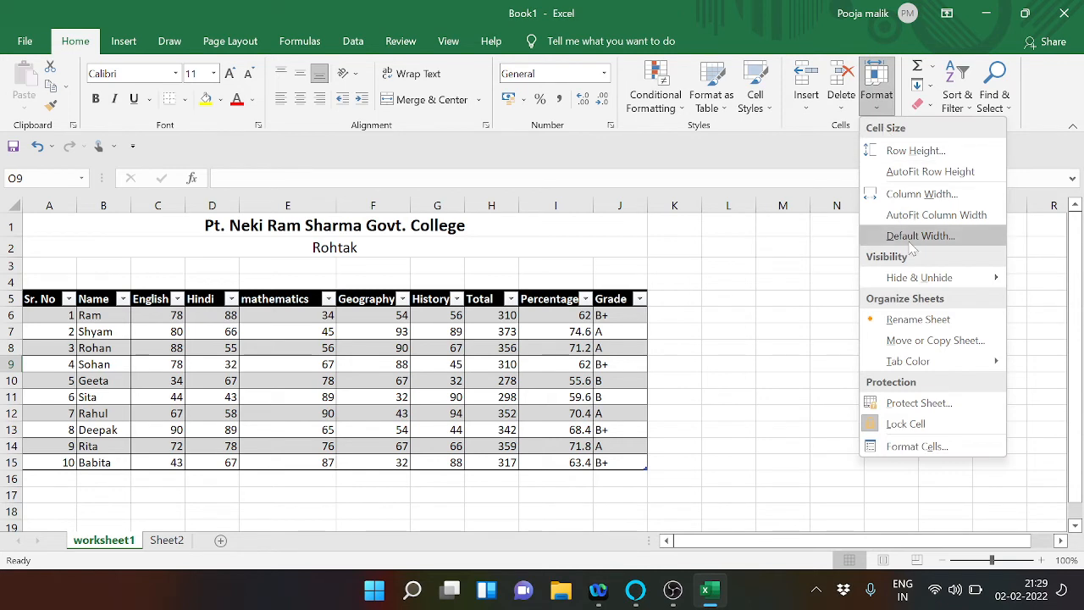
left_click(918, 404)
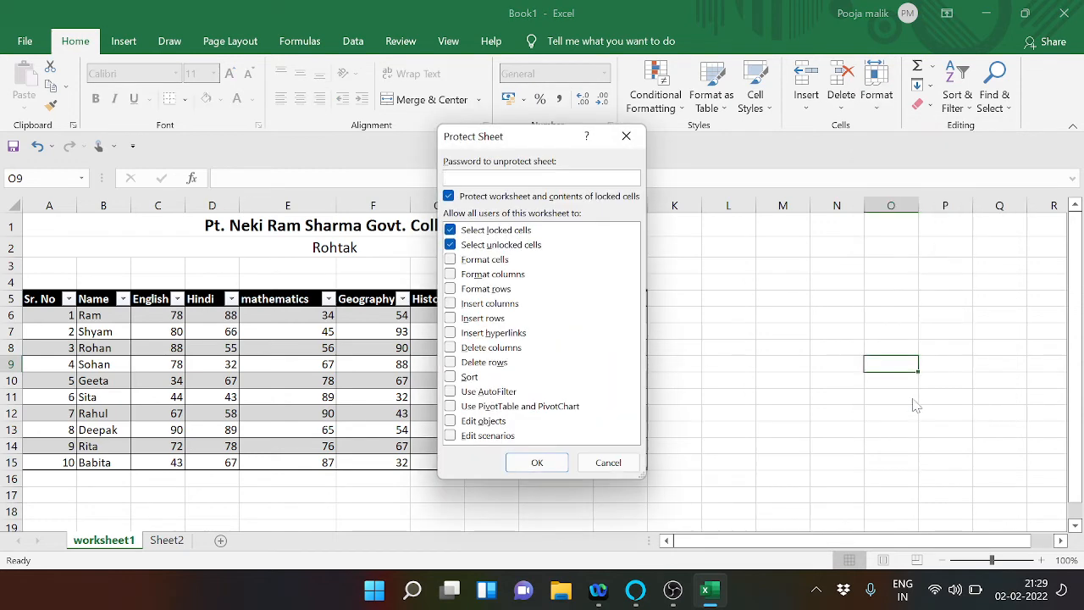
left_click(491, 230)
left_click(481, 246)
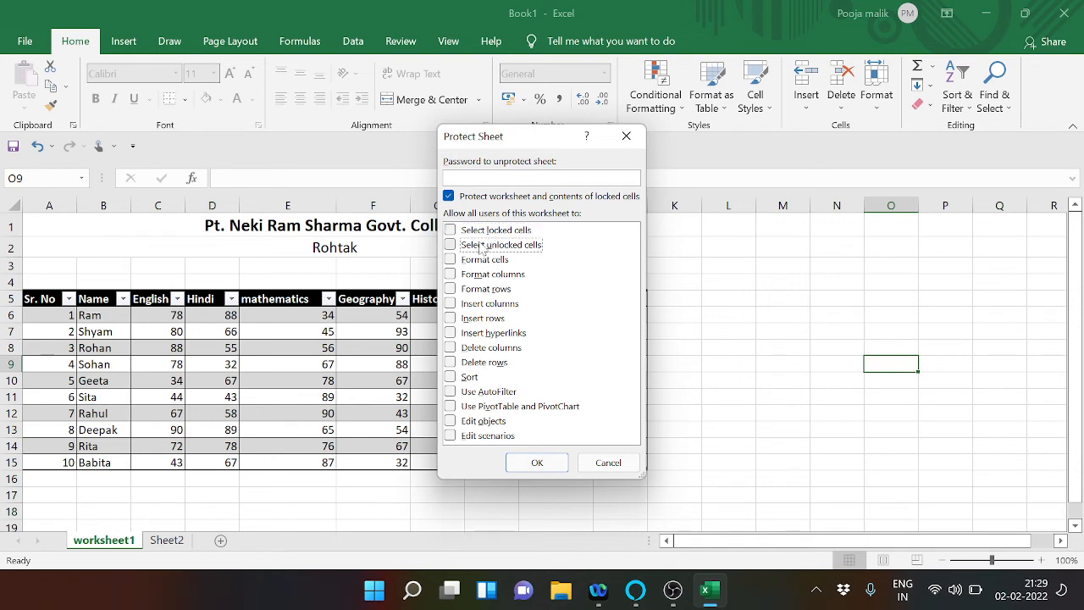
left_click(487, 231)
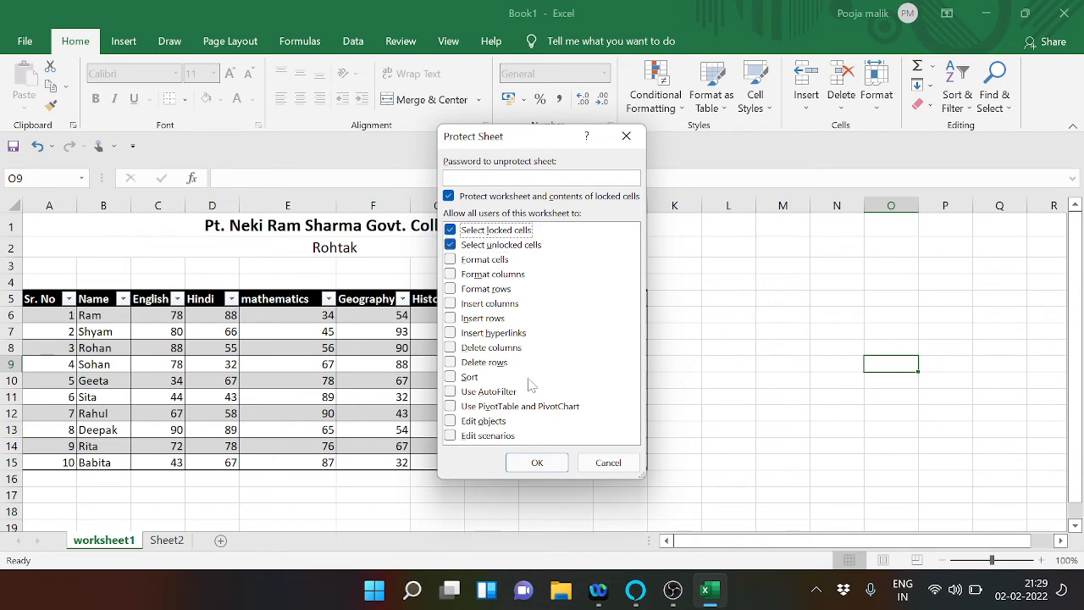
left_click(534, 462)
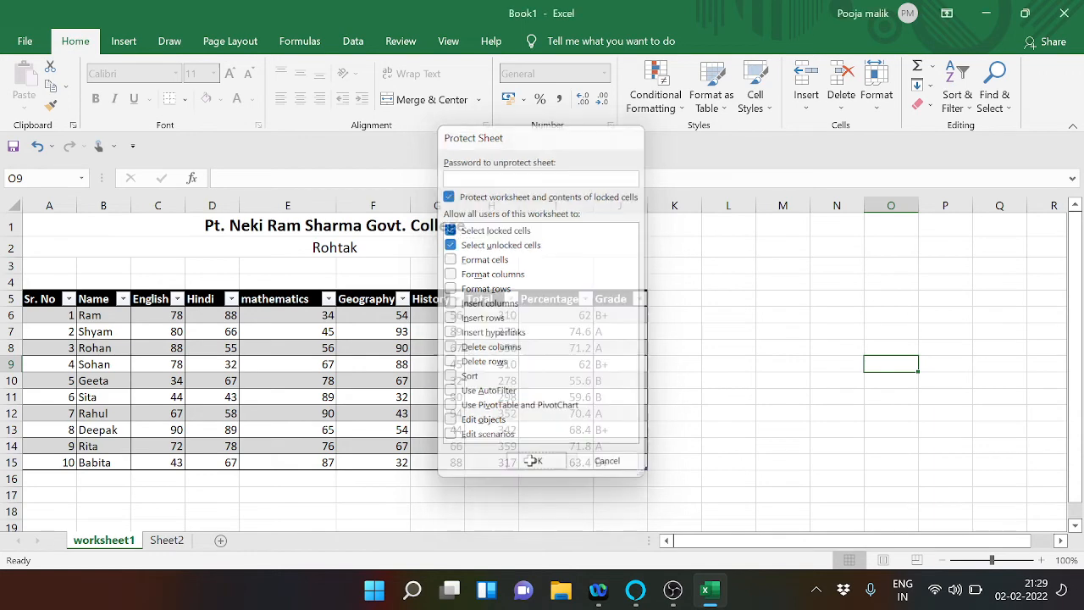
Unprotect the worksheet and turn off Lock Cell for the empty cell O9.
left_click(887, 110)
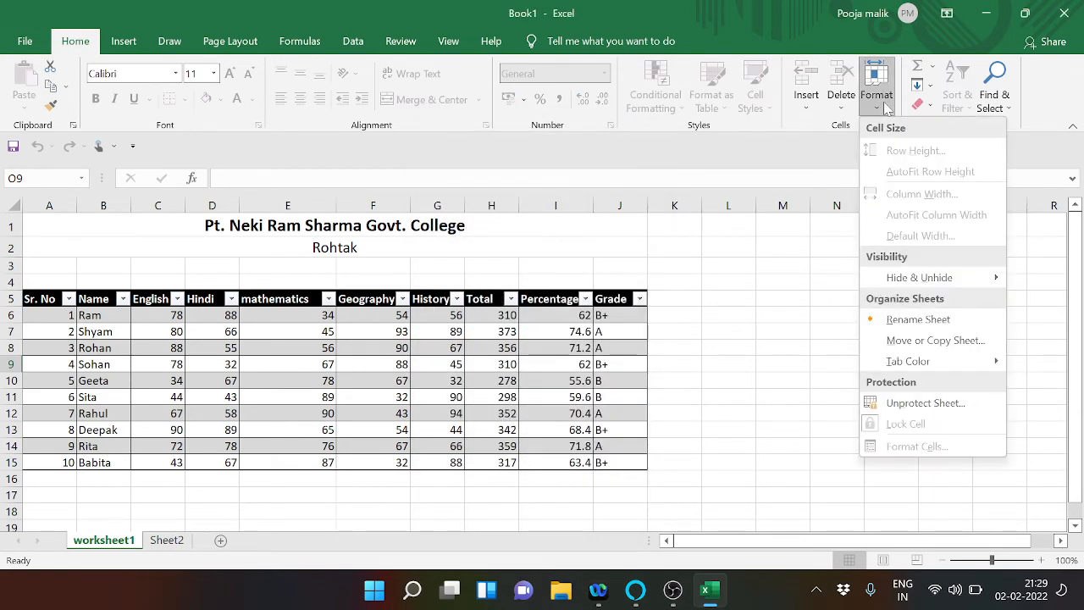
left_click(925, 403)
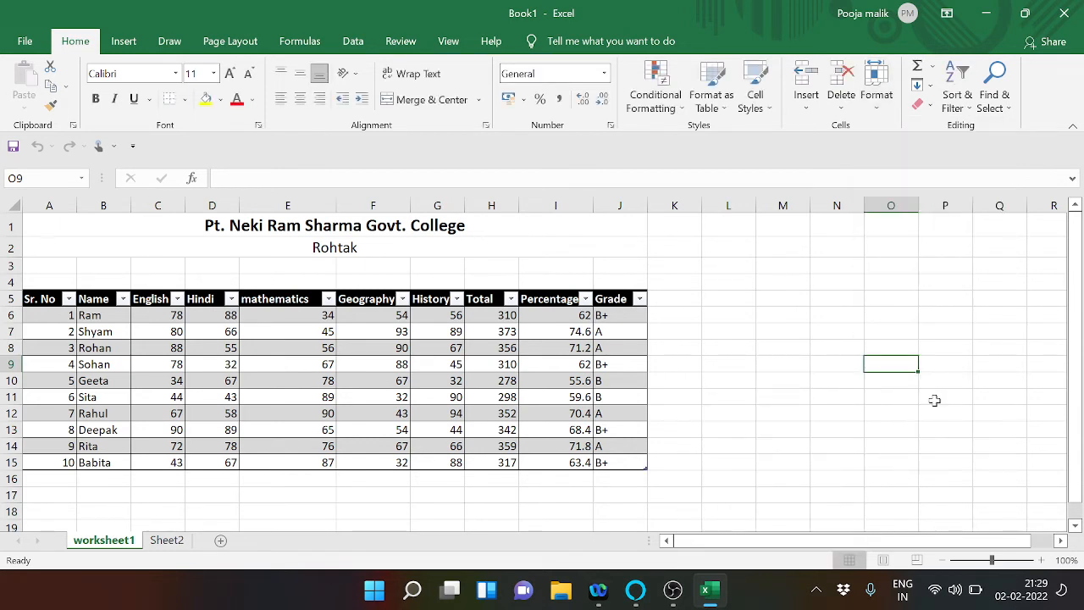
left_click(885, 108)
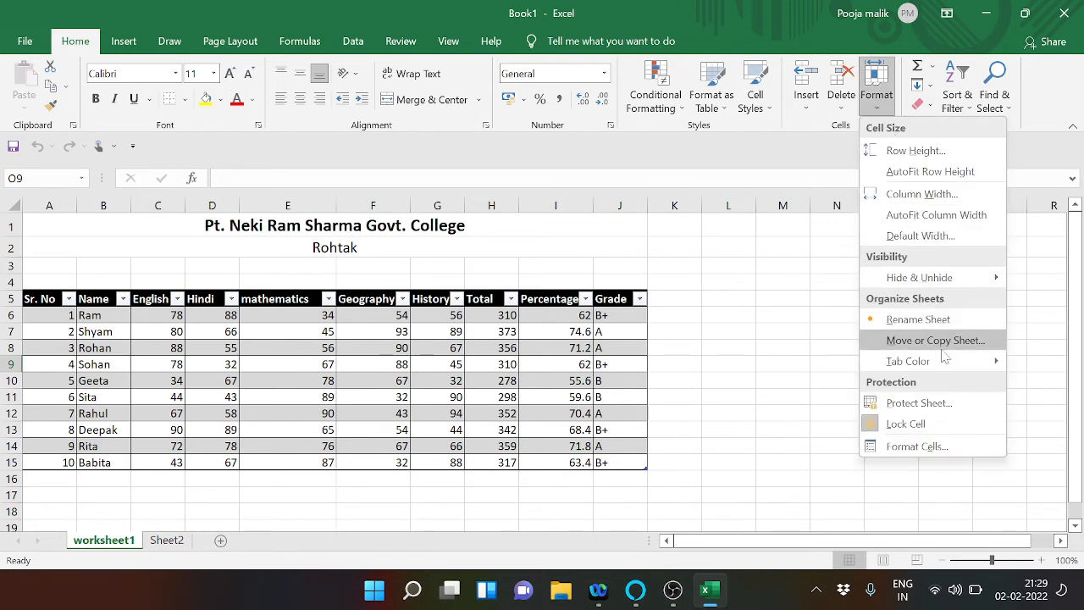
left_click(890, 425)
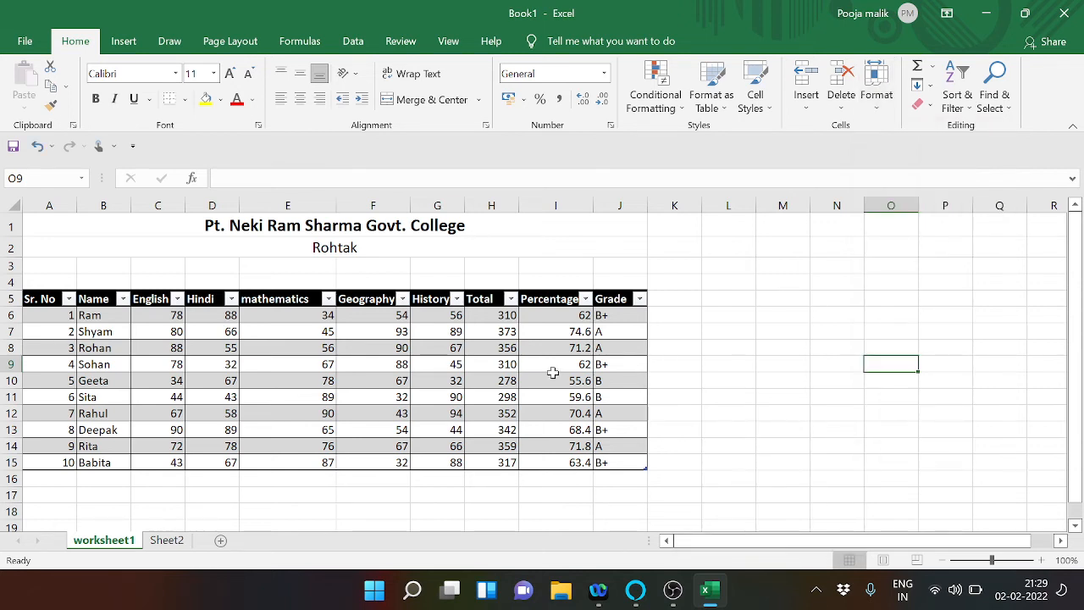
Select the marksheet table A5:J15 and protect the worksheet with a password, allowing only selection of locked and unlocked cells; confirm the password.
left_click(491, 348)
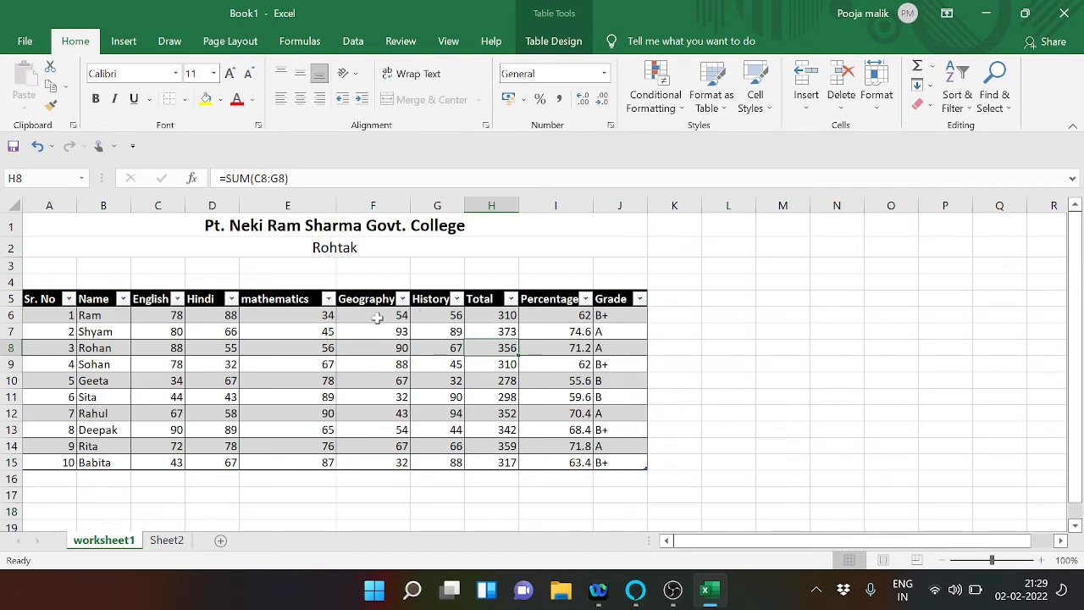
left_click(29, 298)
left_click_drag(30, 299, 122, 464)
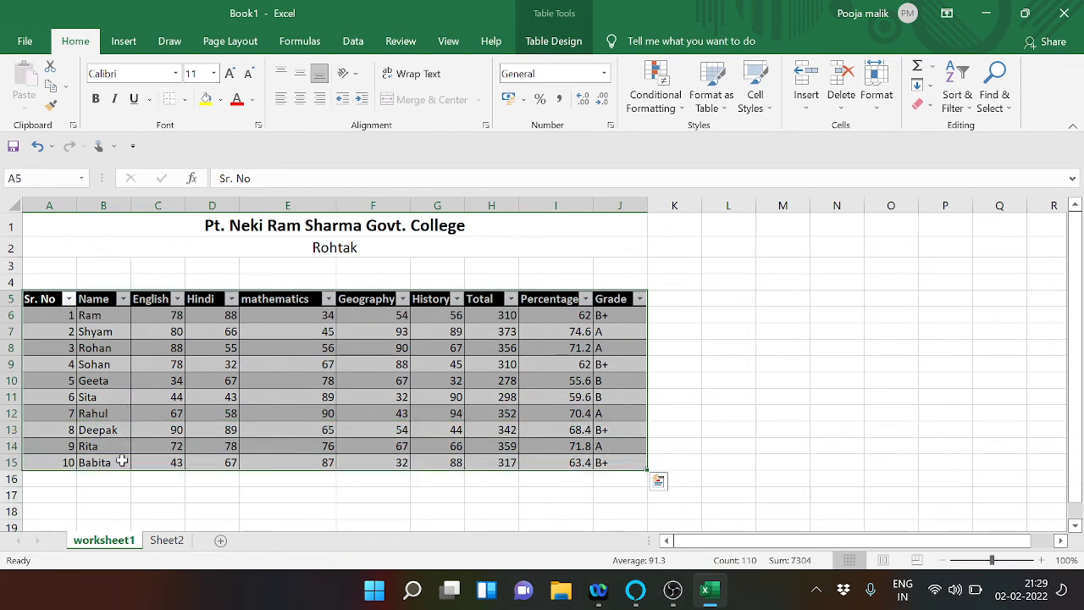
left_click(875, 100)
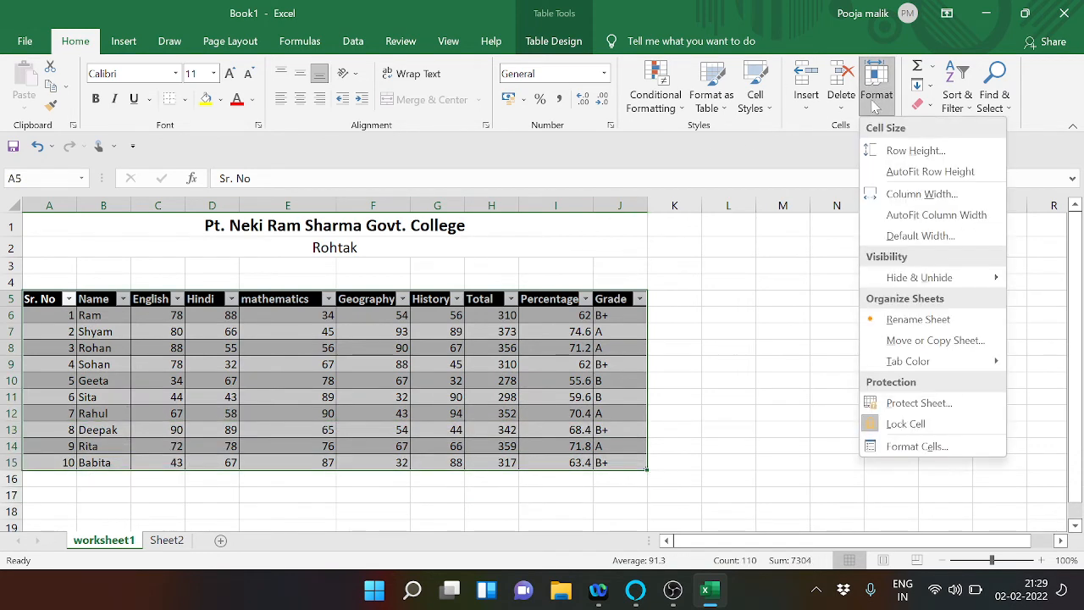
left_click(918, 403)
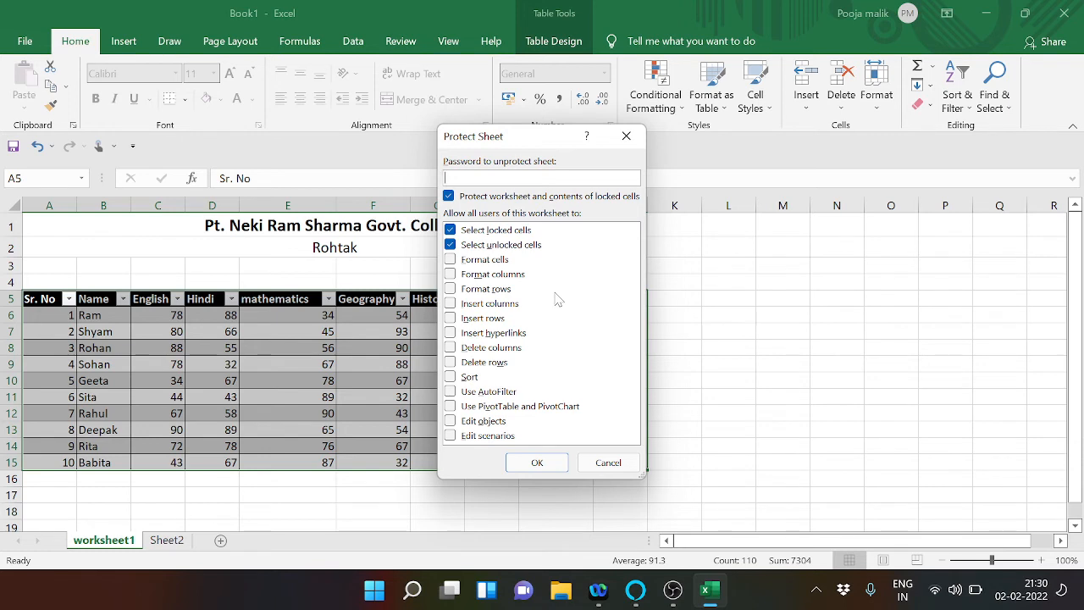
type("•••••")
left_click(543, 463)
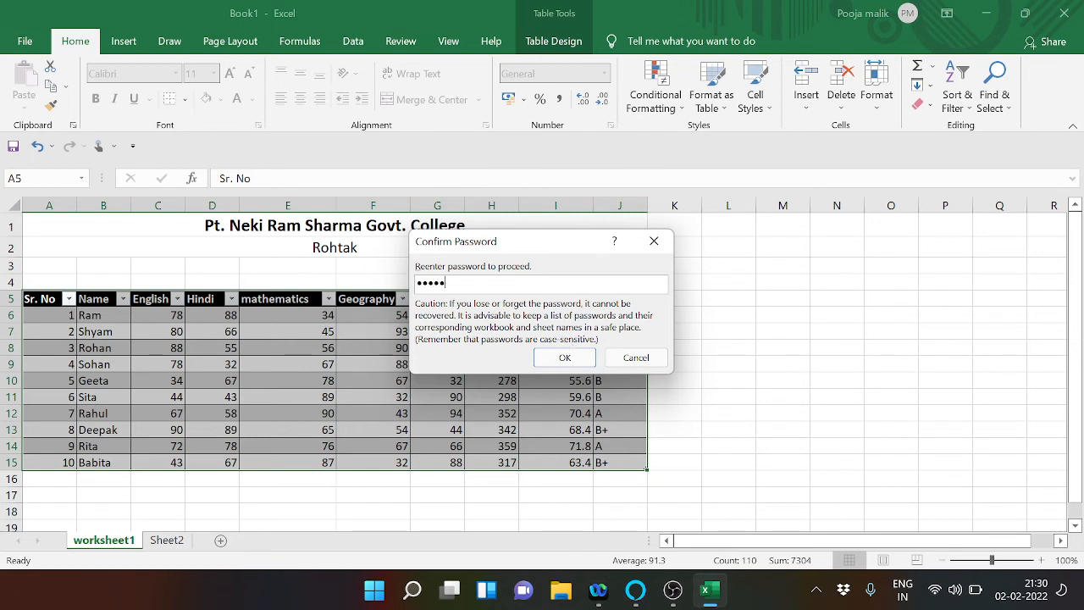
left_click(569, 359)
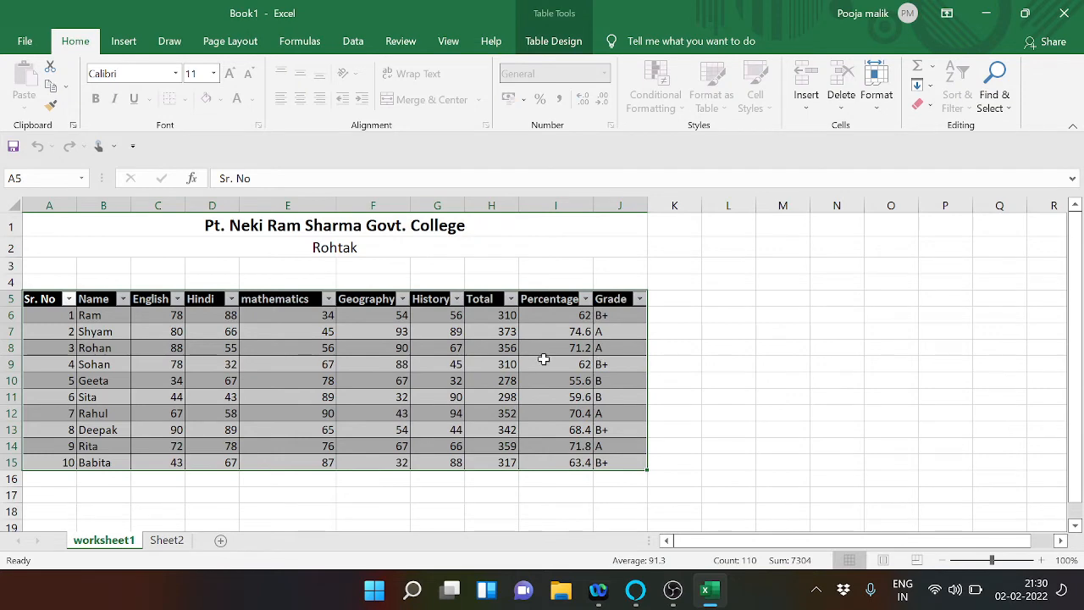
left_click(504, 363)
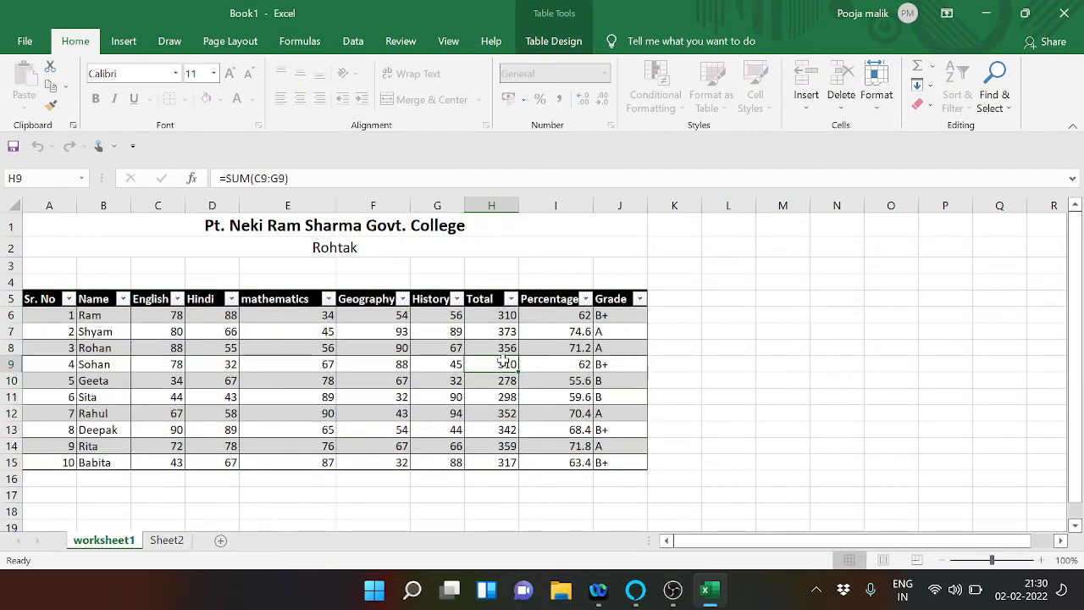
Select the marksheet table again, unprotect the worksheet by entering its password, and clear the range selection.
left_click(340, 305)
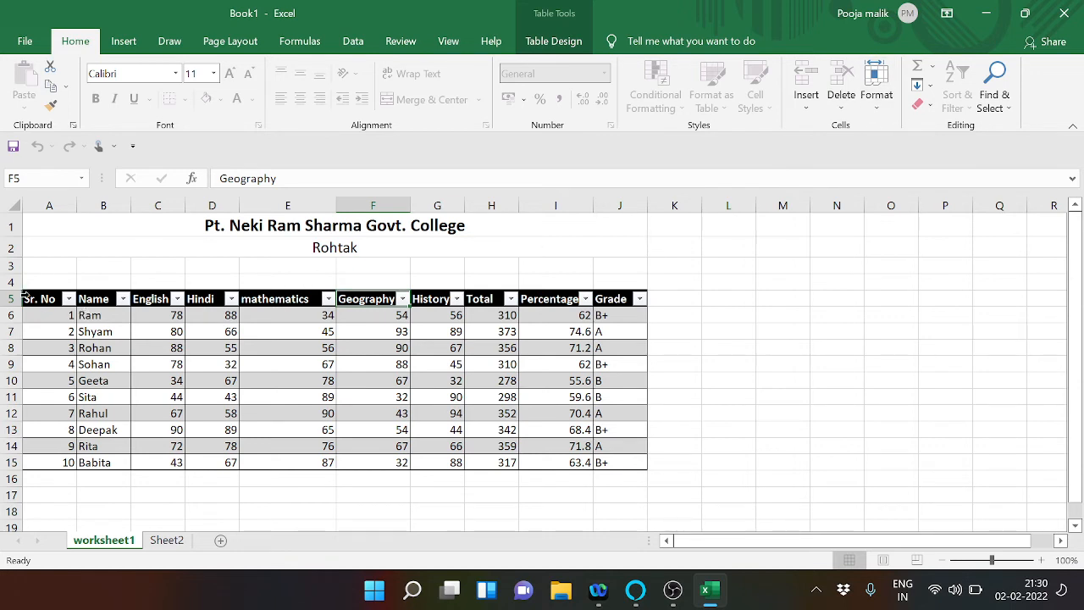
left_click_drag(25, 298, 46, 462)
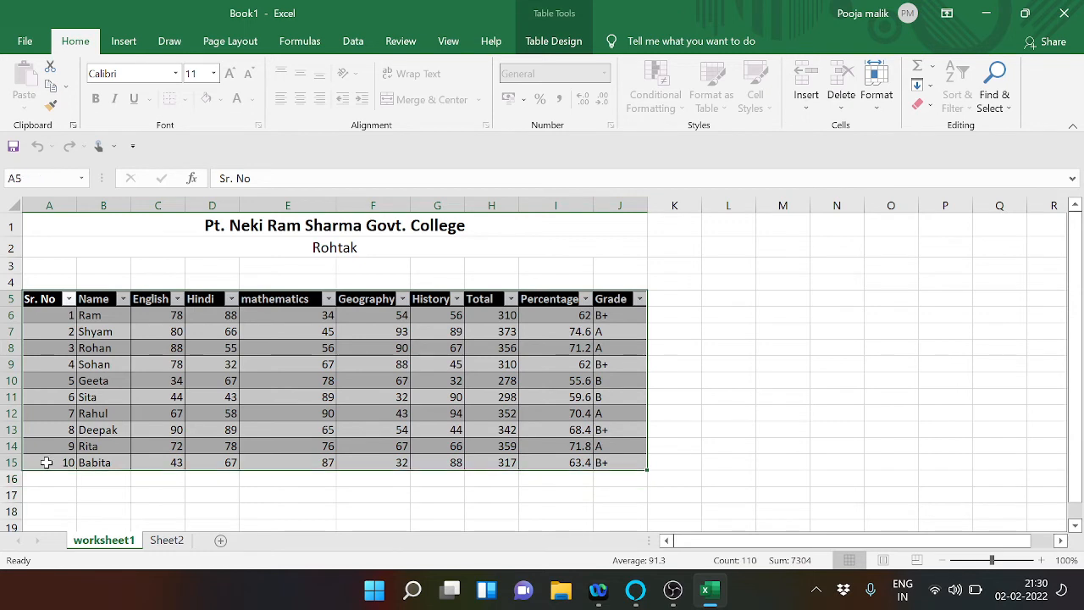
left_click(885, 104)
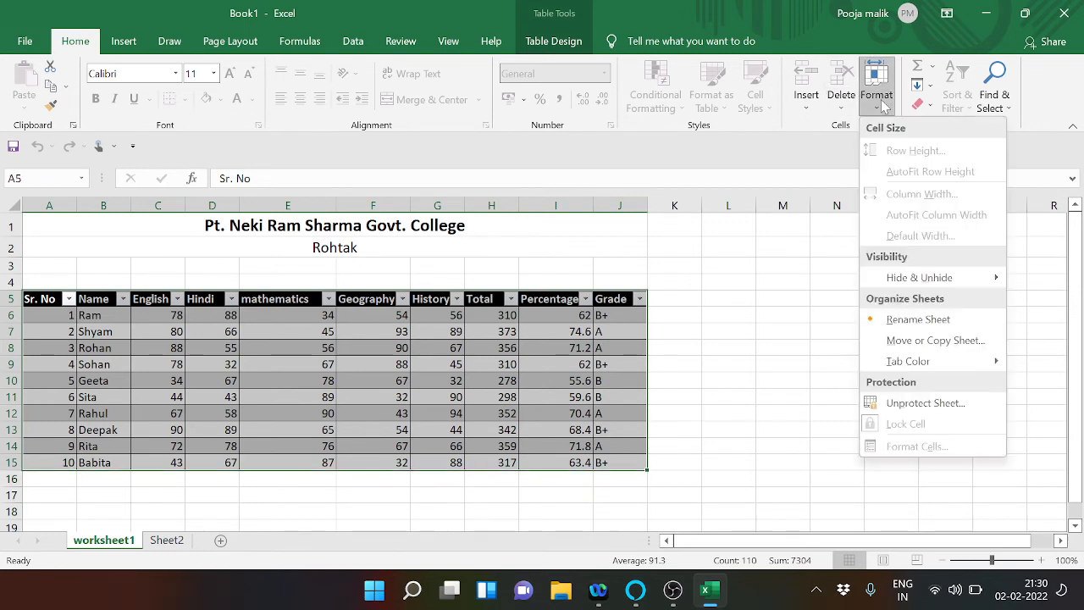
left_click(929, 403)
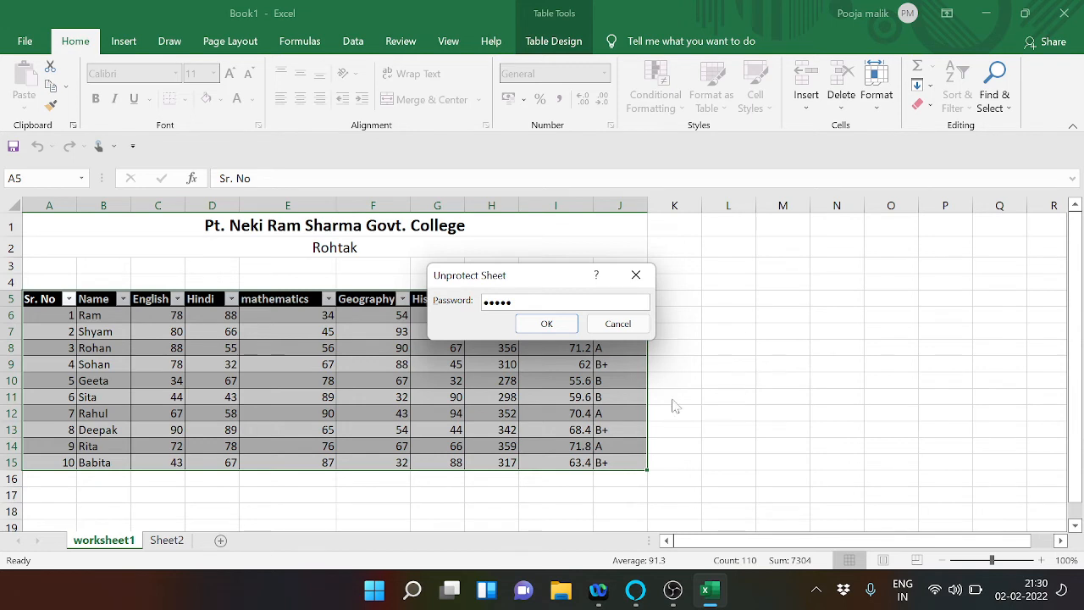
left_click(556, 322)
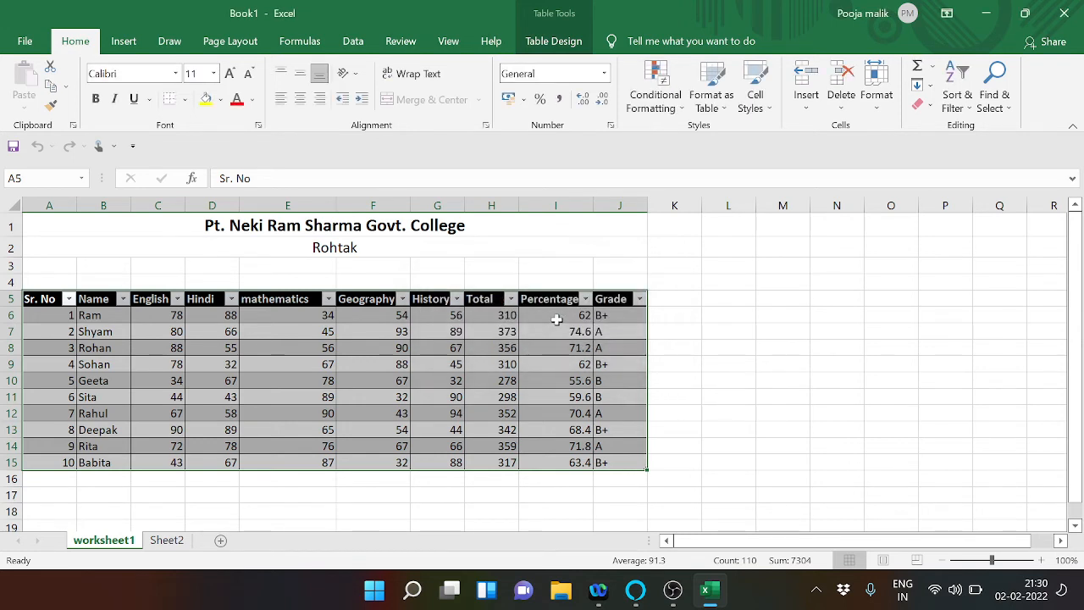
left_click(557, 319)
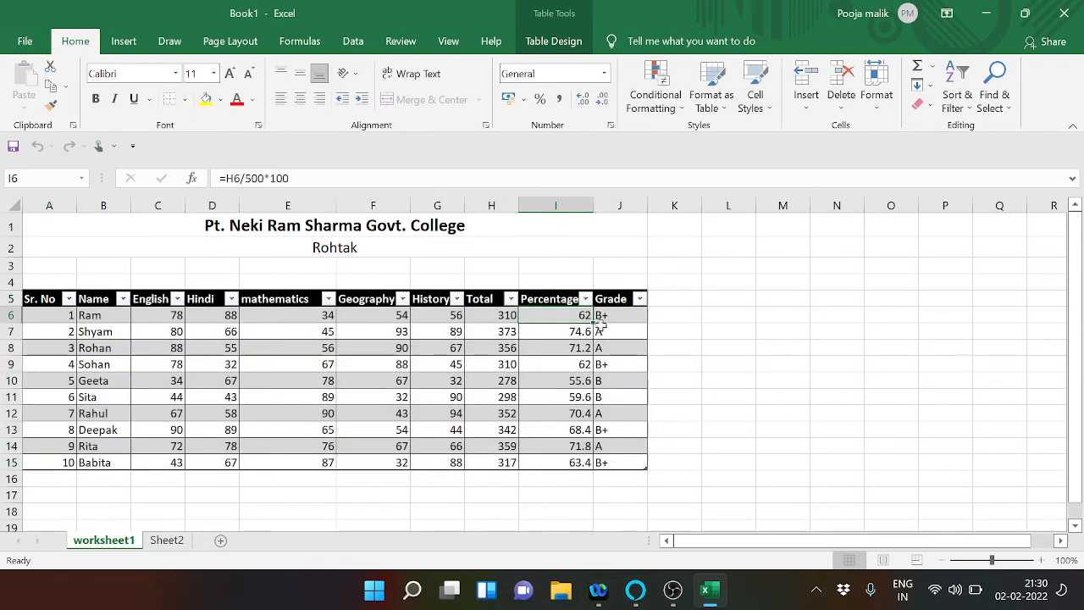
left_click(691, 328)
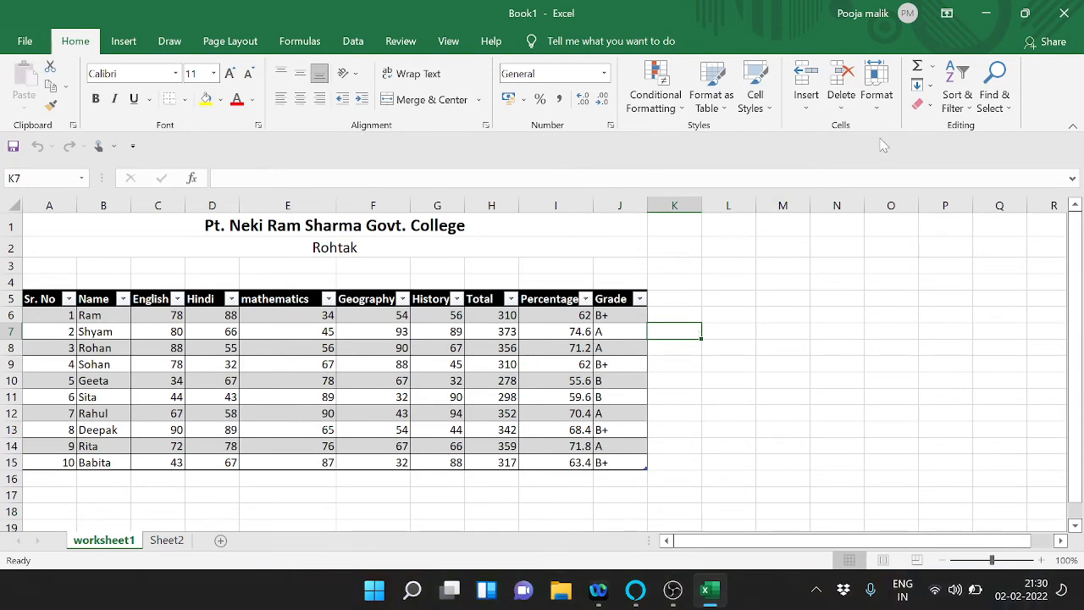
Hide row 11, the sixth student's record in the marksheet.
left_click(877, 102)
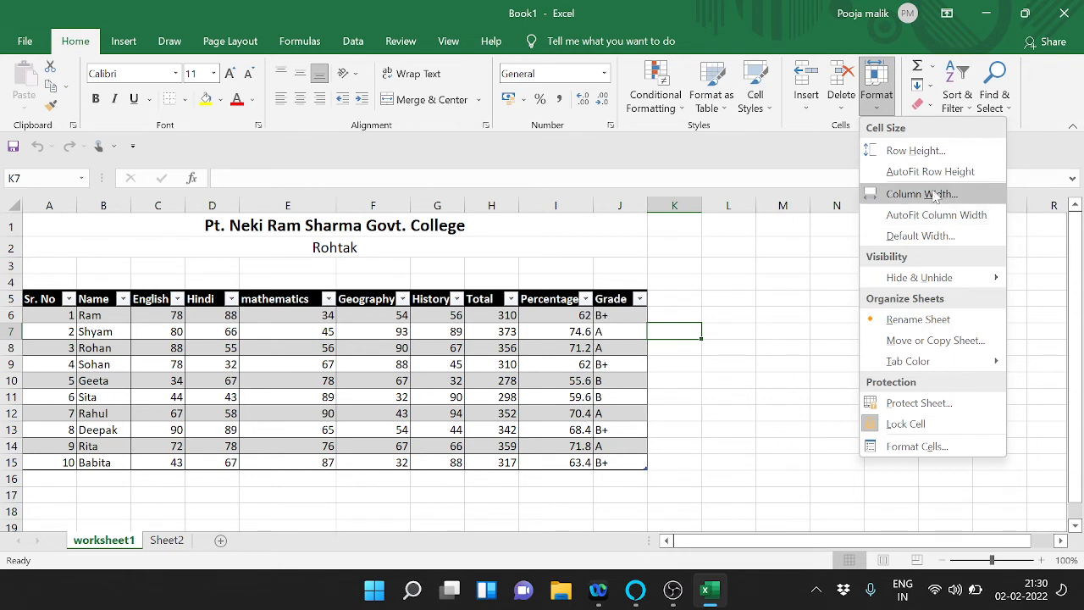
mouse_move(960, 283)
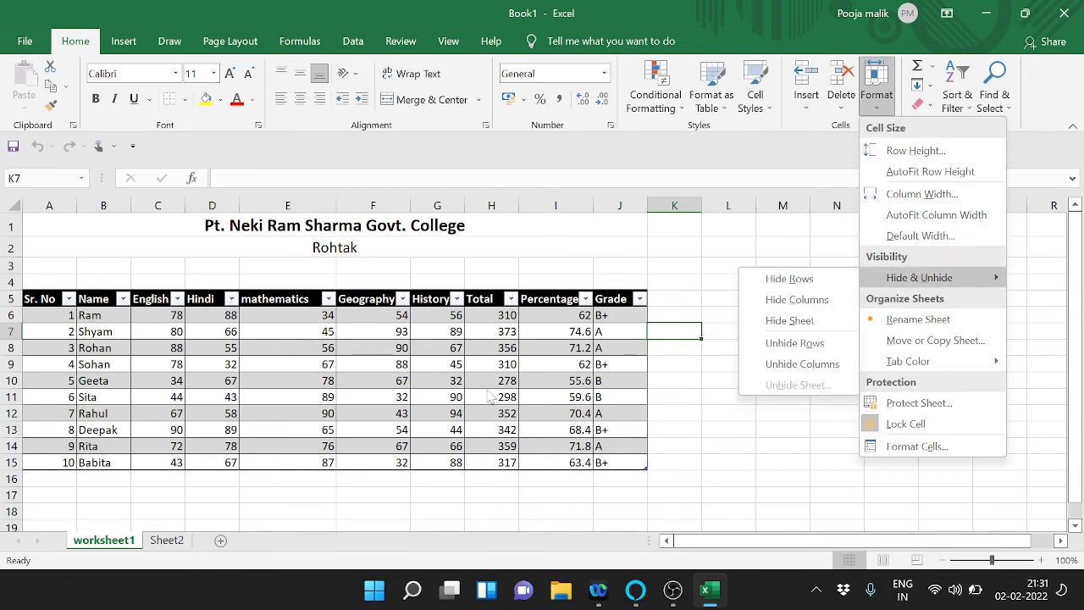
left_click(13, 398)
left_click(12, 396)
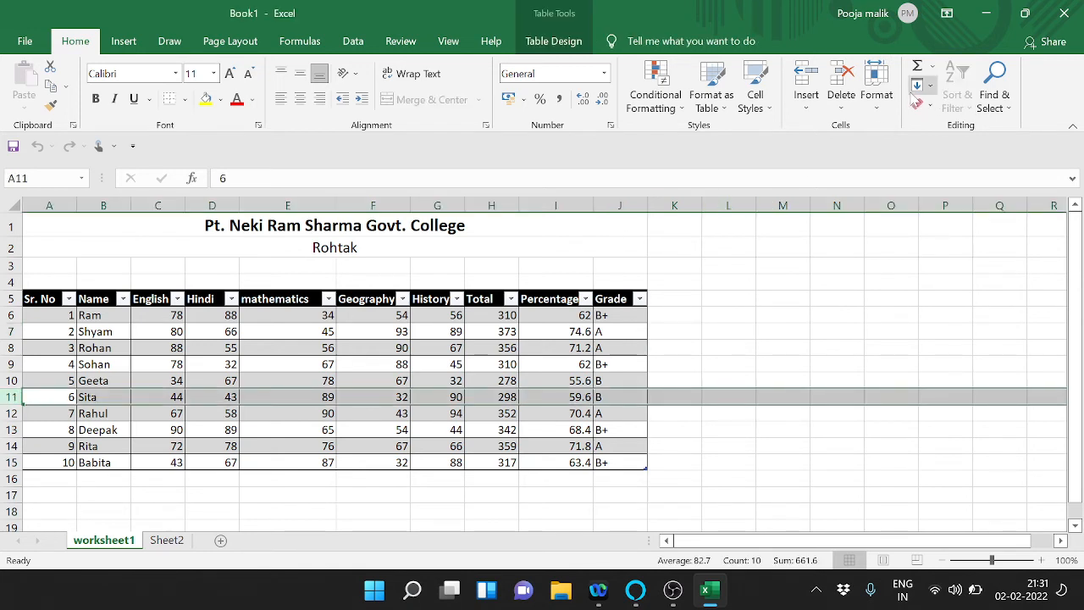
left_click(879, 111)
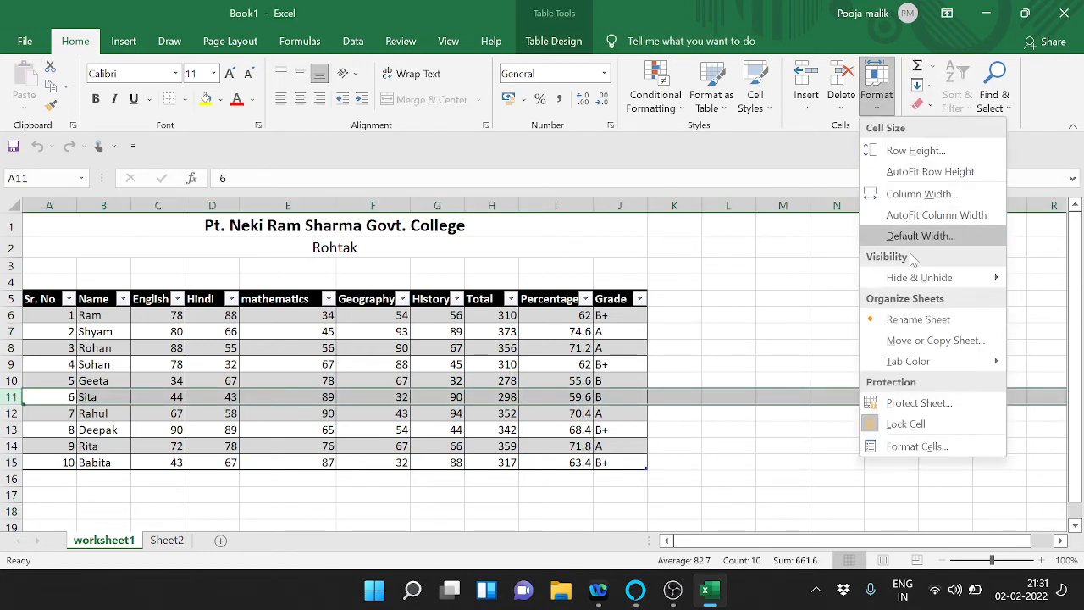
mouse_move(914, 285)
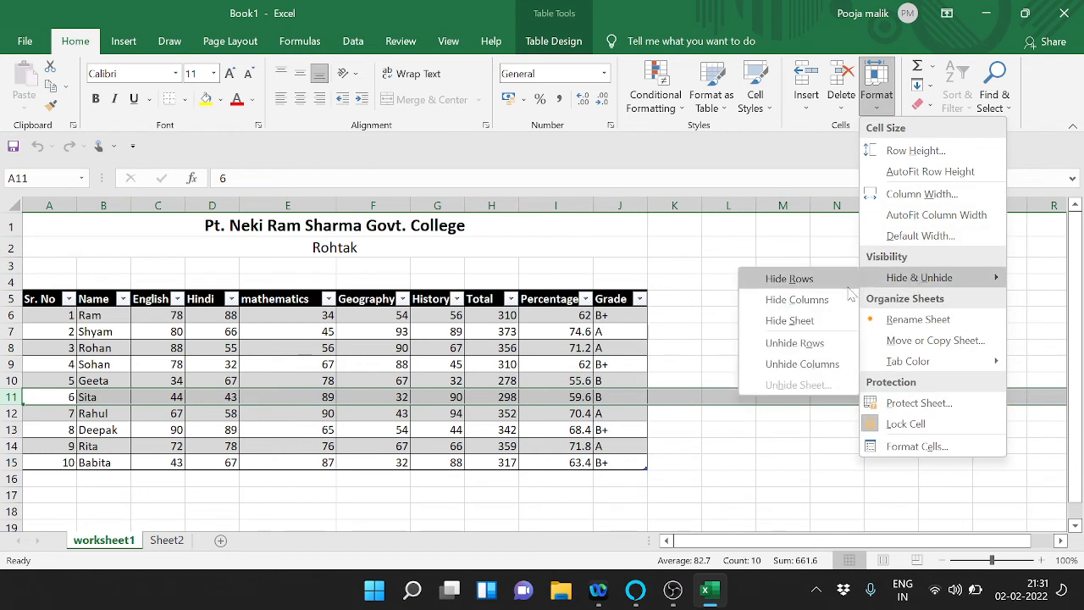
left_click(789, 279)
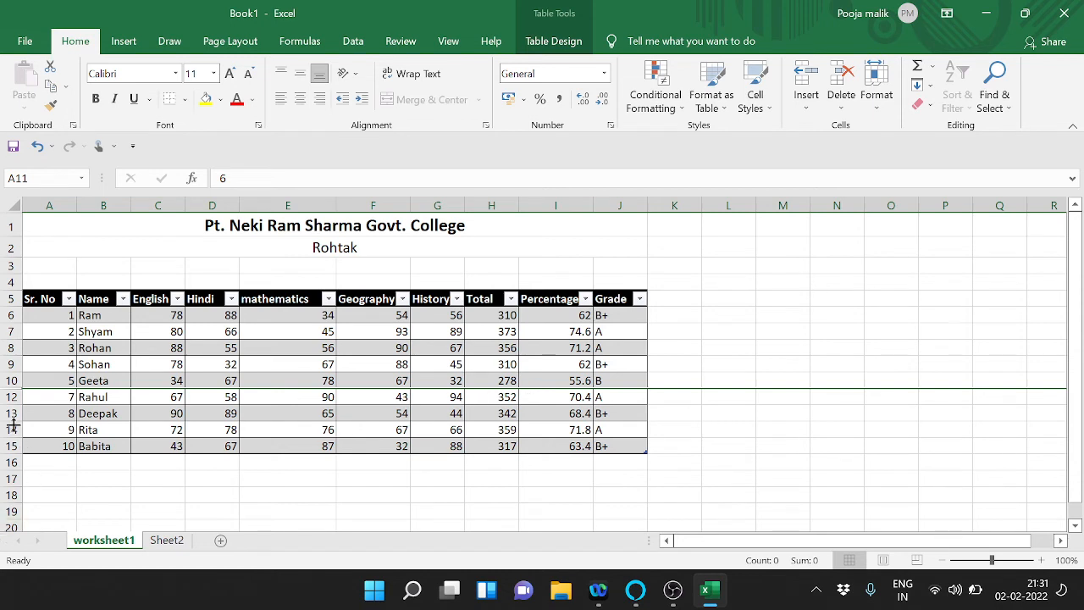
Slightly reduce the heights of rows 9 and 10 and pull the row boundary down at hidden row 11.
left_click(25, 375)
left_click_drag(10, 373, 10, 370)
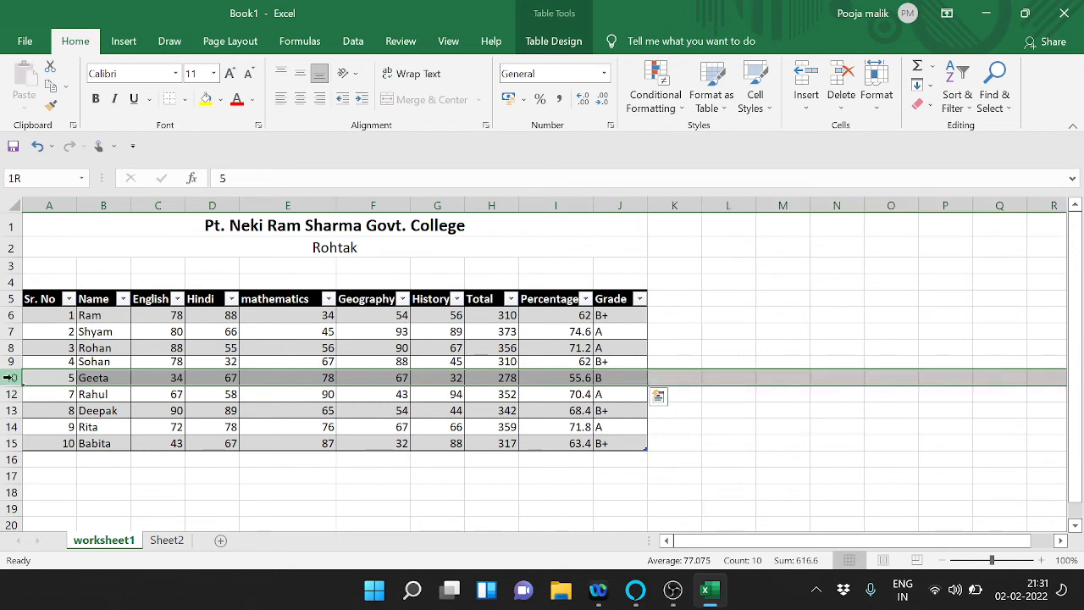
left_click(13, 378)
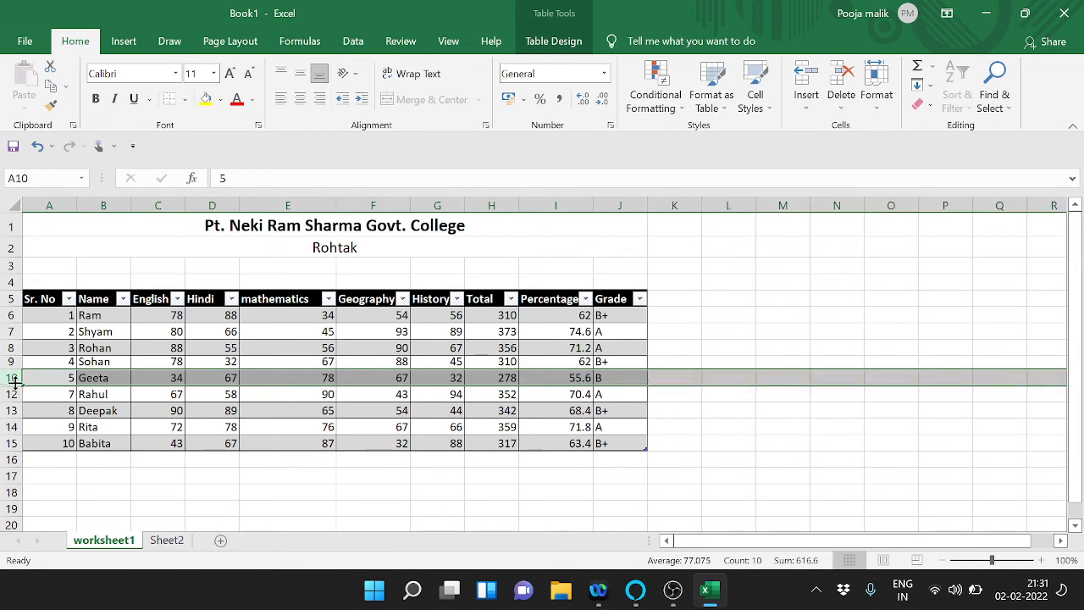
left_click_drag(19, 382, 17, 379)
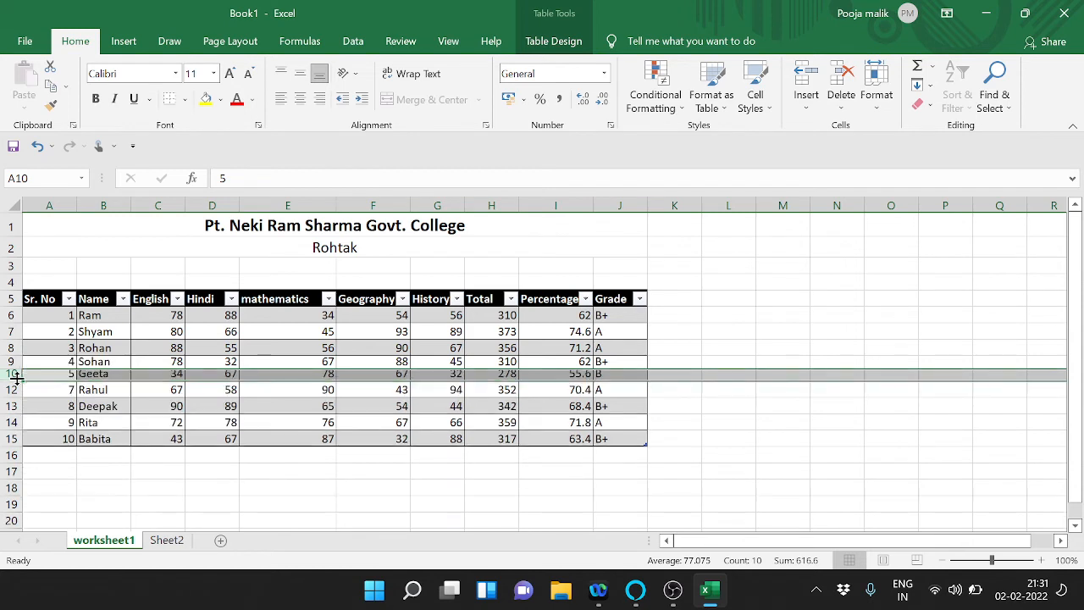
left_click(19, 382)
left_click_drag(19, 381, 18, 385)
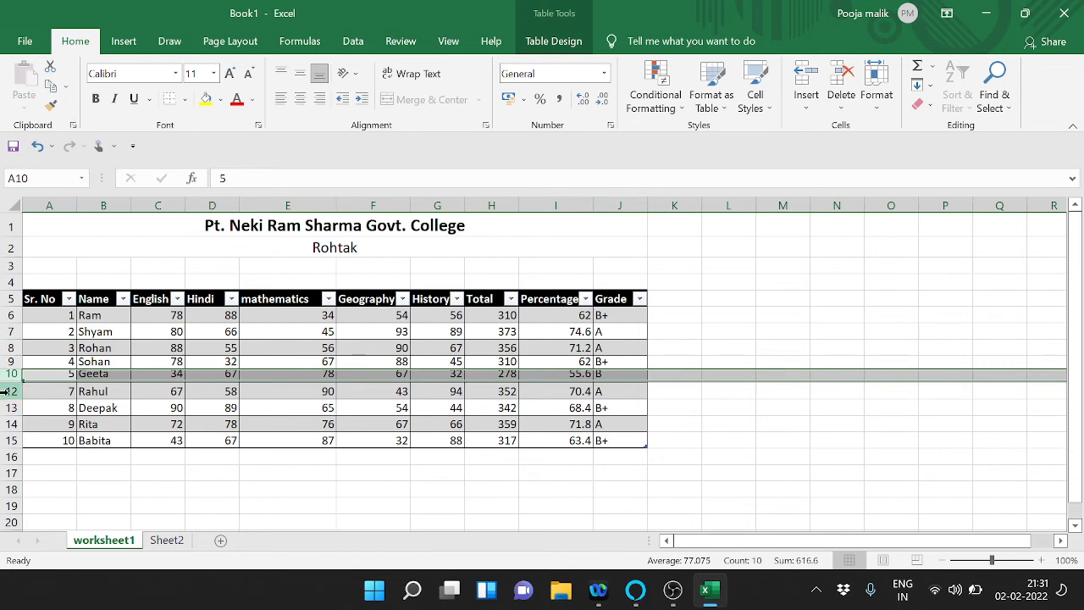
Add row 12 to the row 10 selection and try to unhide the row between them.
left_click(9, 390, "ctrl")
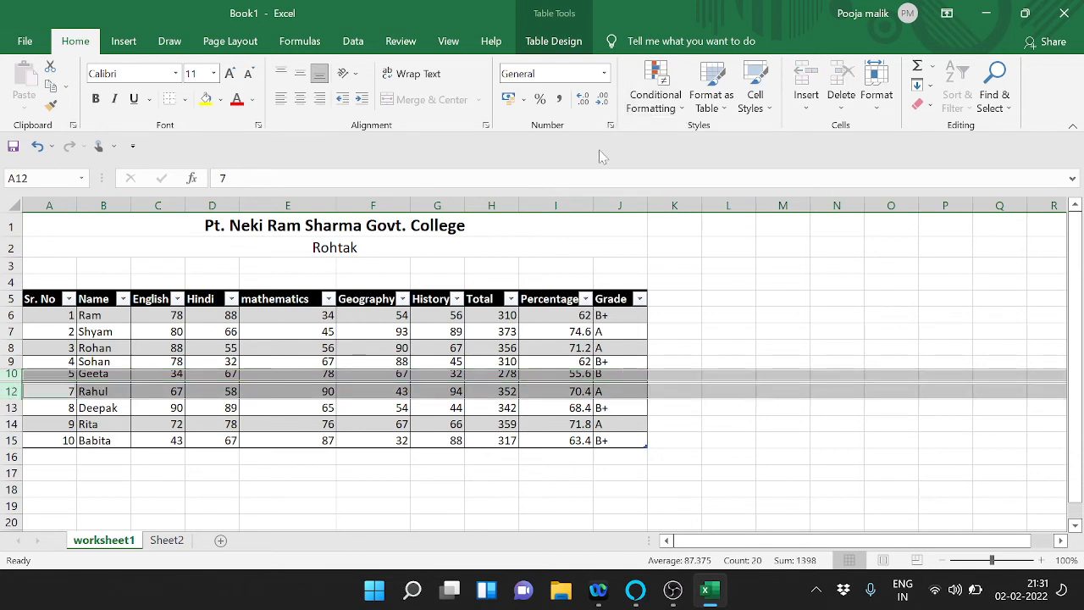
left_click(880, 100)
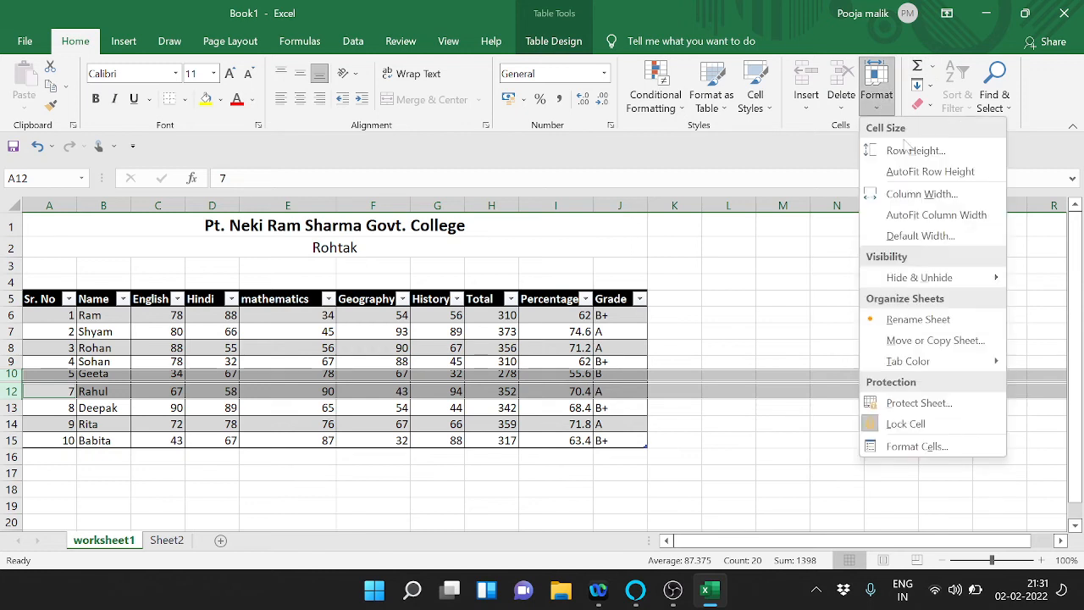
mouse_move(921, 280)
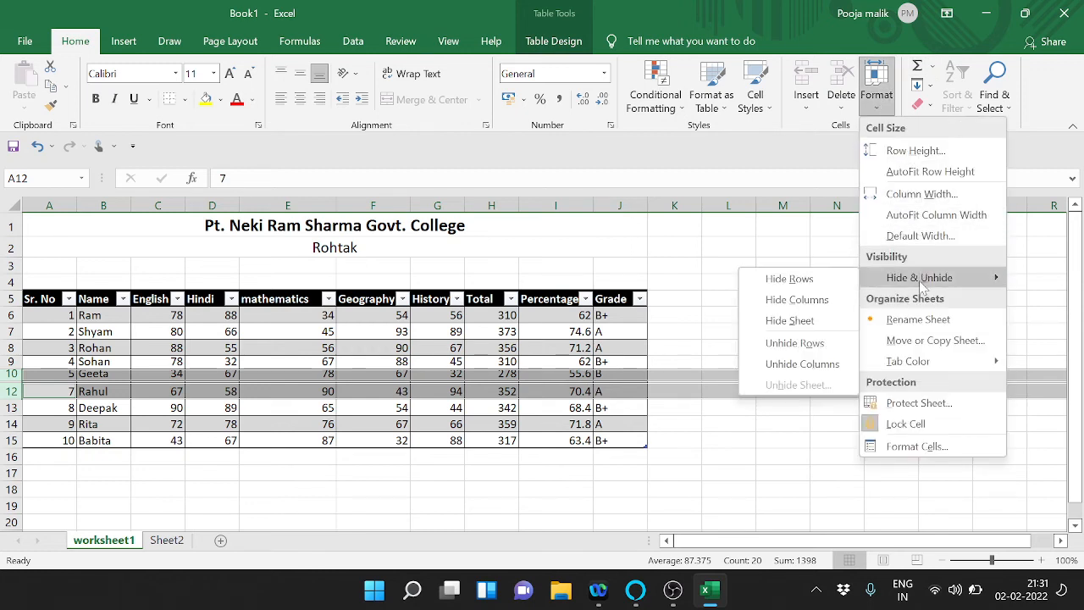
left_click(814, 348)
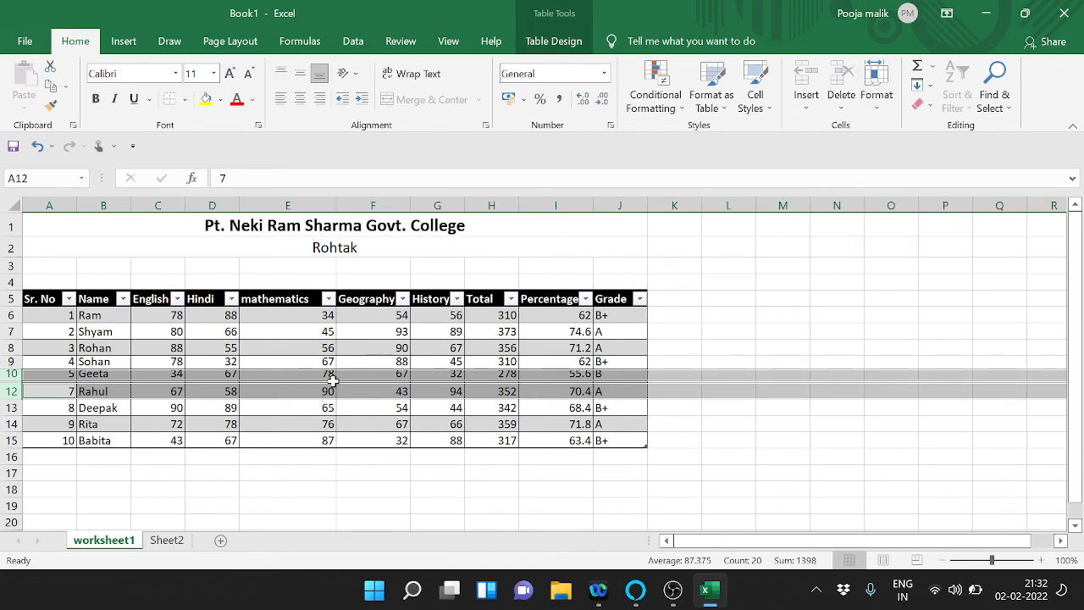
Select the continuous block of rows 10 through 12 and try again to unhide row 11.
left_click(14, 373)
mouse_move(12, 375)
left_mouse_down()
mouse_move(15, 398)
mouse_move(13, 381)
left_mouse_up()
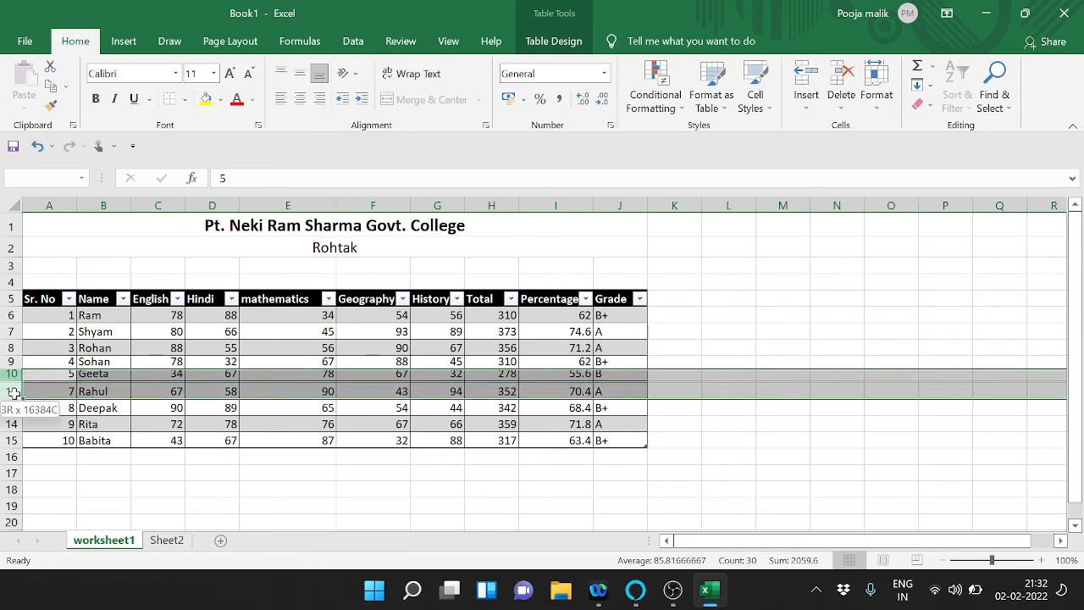
left_click_drag(13, 392, 13, 392)
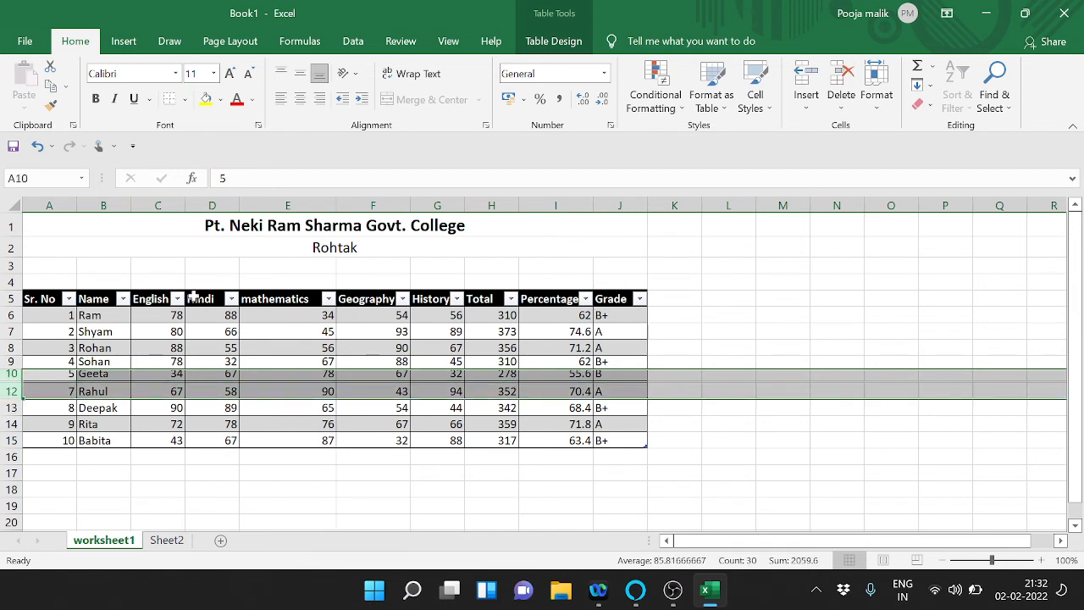
left_click(879, 84)
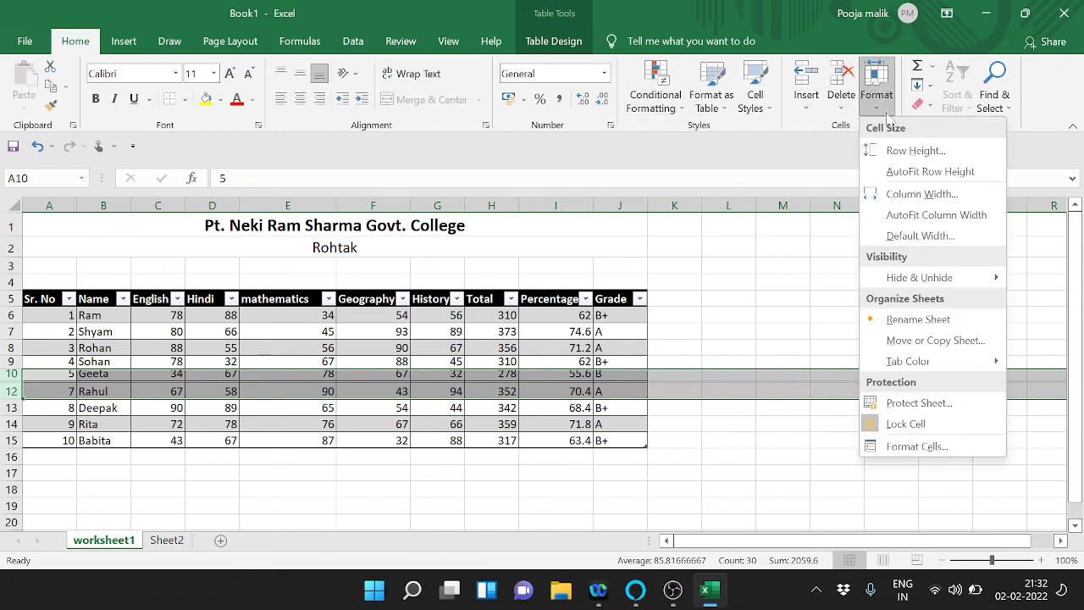
mouse_move(926, 278)
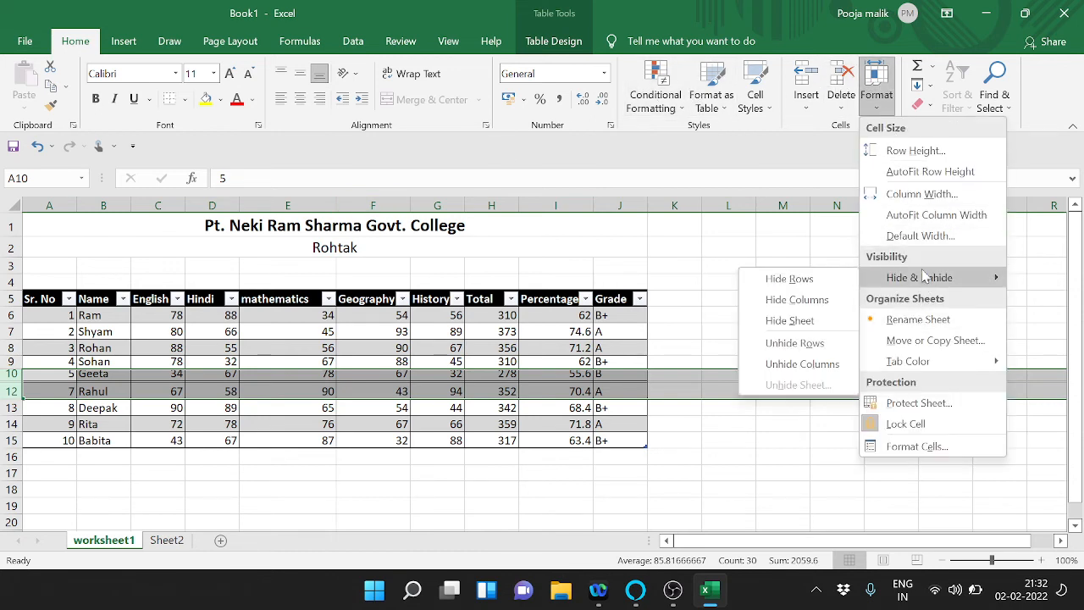
left_click(794, 343)
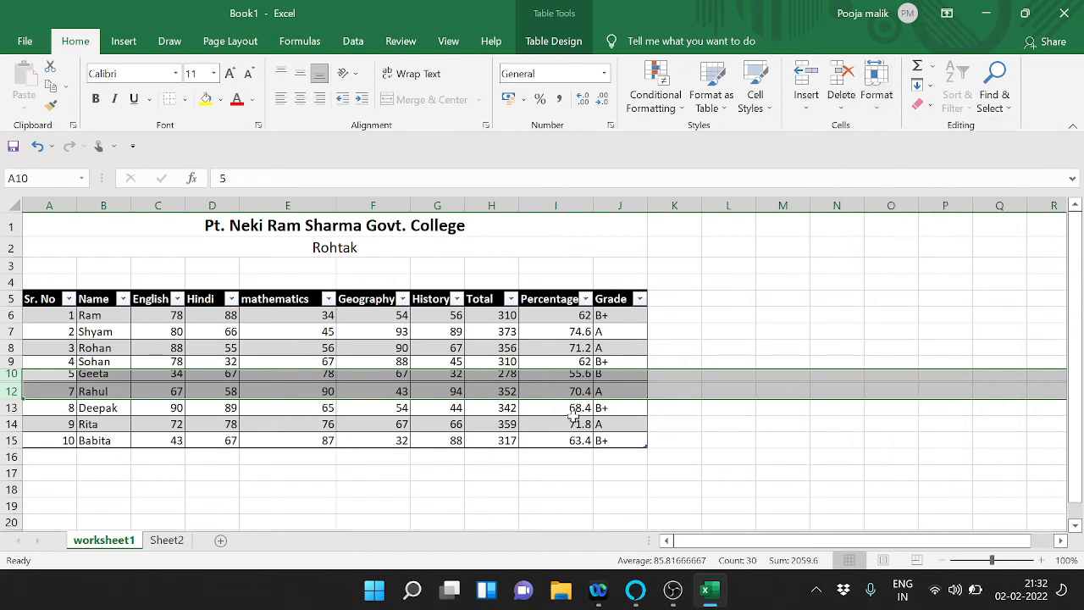
Select the block of rows 10 through 12 in the marksheet and hide it.
left_click(611, 390)
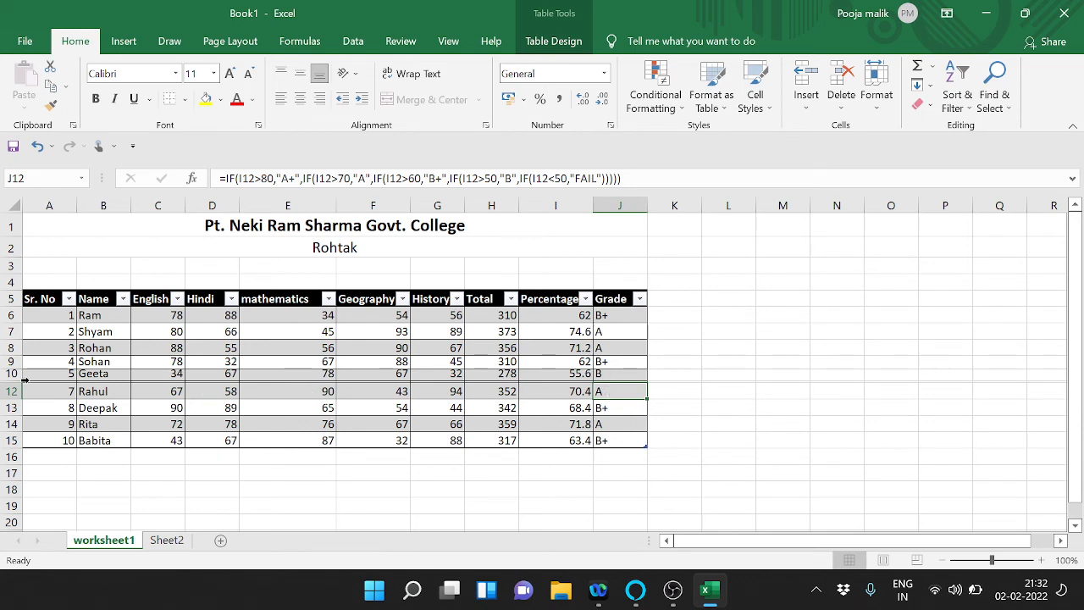
left_click_drag(23, 385, 26, 382)
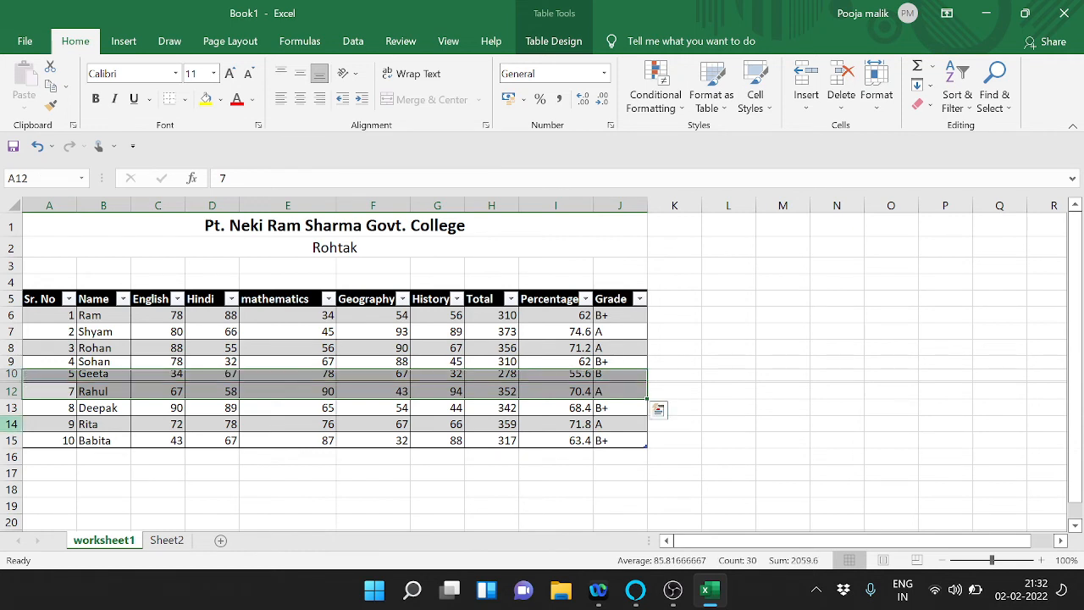
left_click(13, 382)
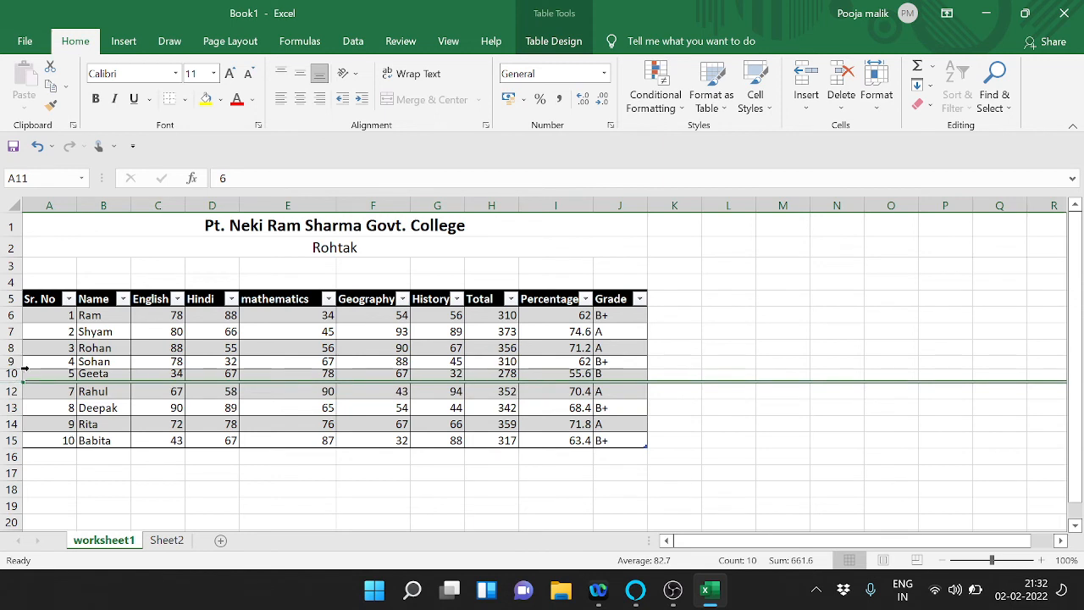
mouse_move(25, 373)
left_mouse_down()
mouse_move(27, 391)
mouse_move(10, 374)
mouse_move(13, 390)
left_mouse_up()
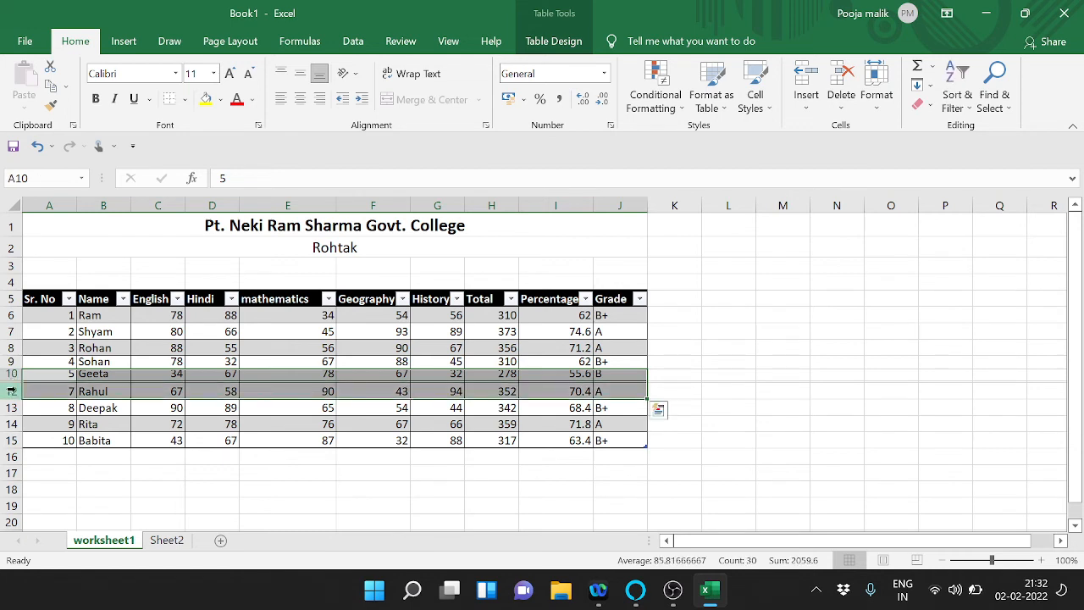
left_click(878, 84)
mouse_move(925, 280)
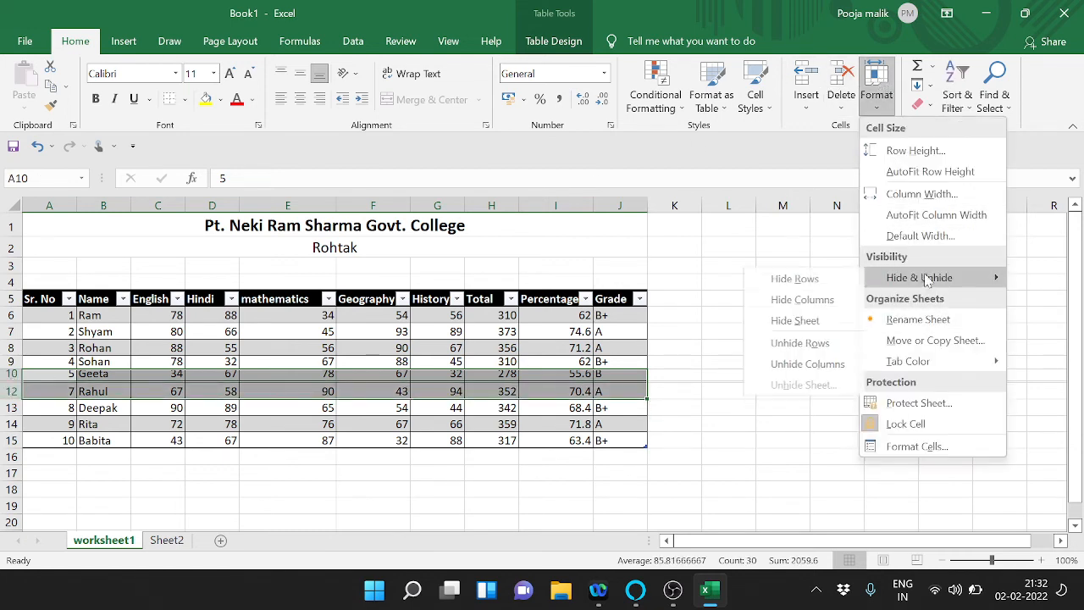
left_click(801, 284)
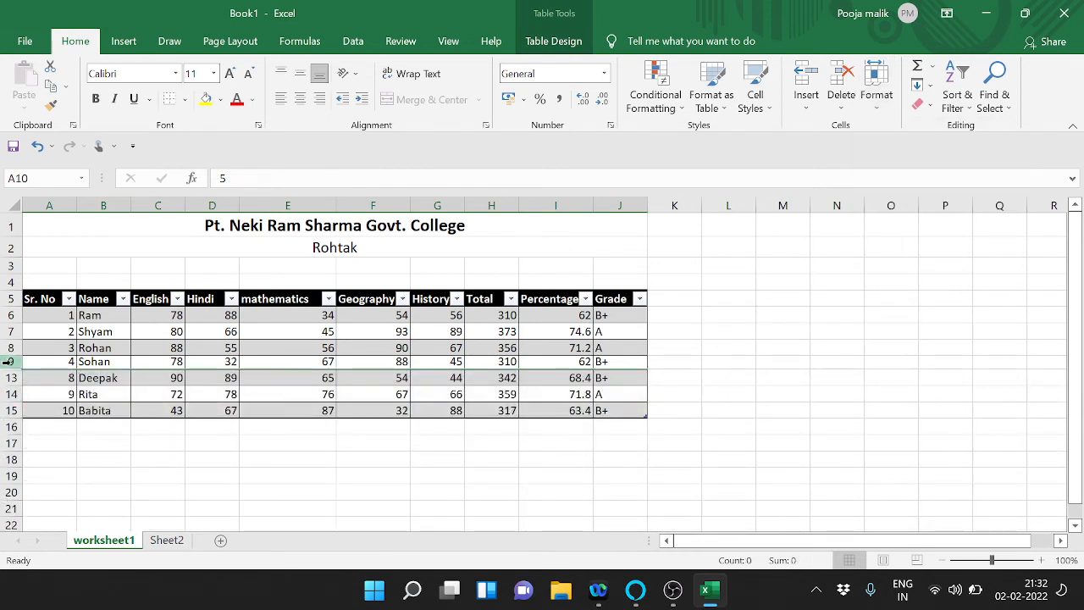
Slightly reduce the height of row 8, select rows 9 through 13 and unhide the rows between them.
left_click_drag(8, 356, 9, 354)
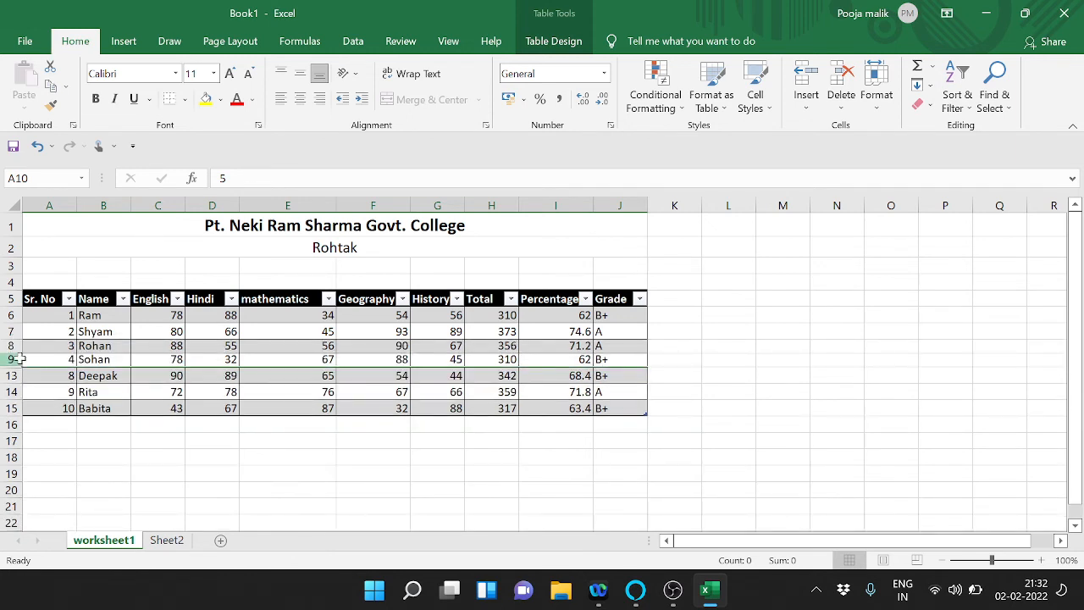
left_click(12, 359)
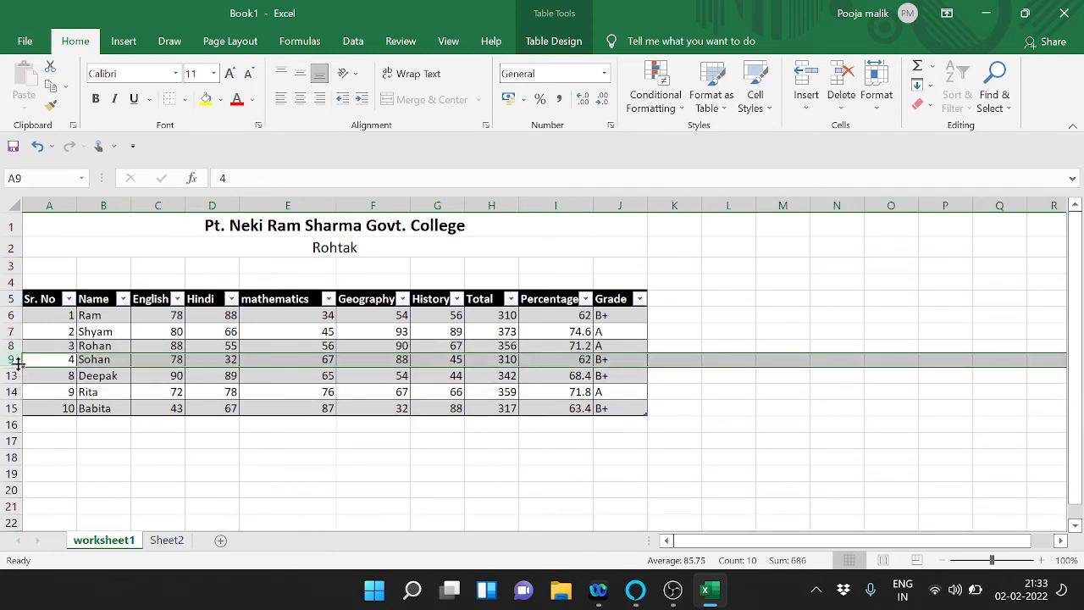
left_click_drag(17, 363, 14, 373)
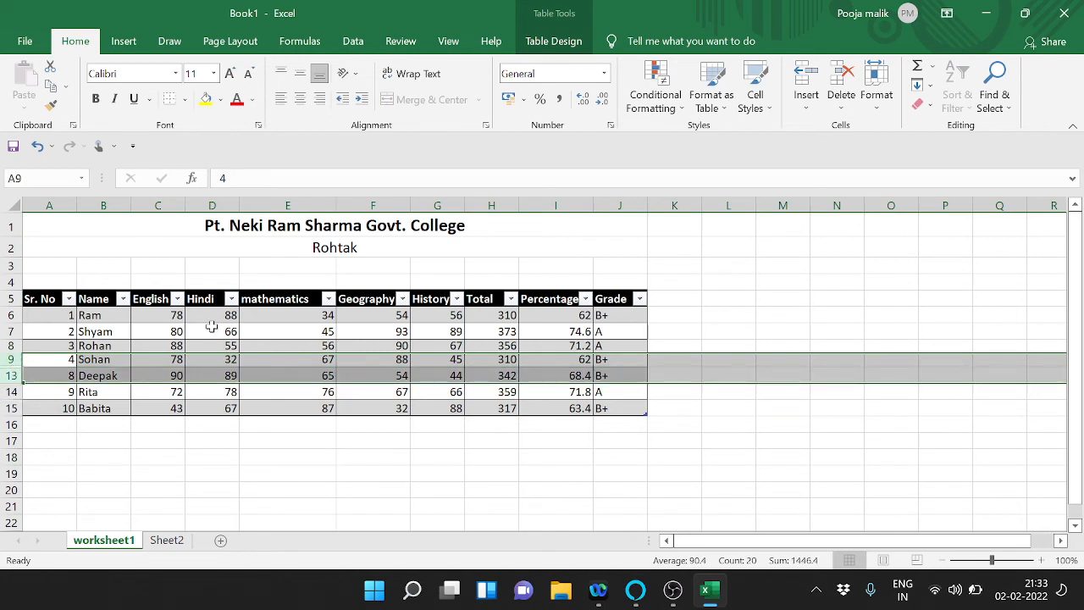
left_click(881, 106)
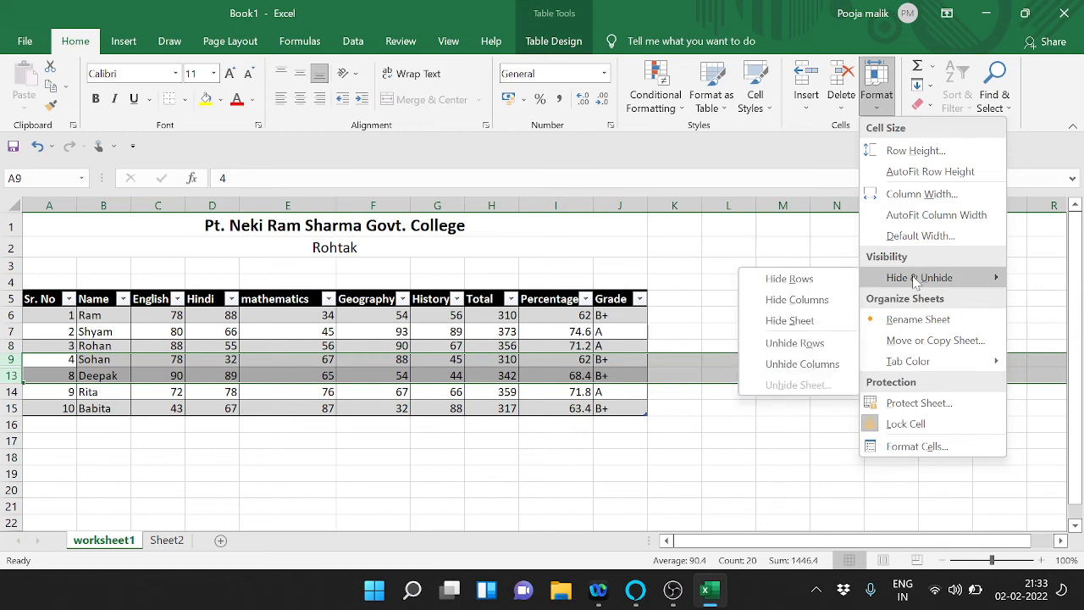
left_click(794, 343)
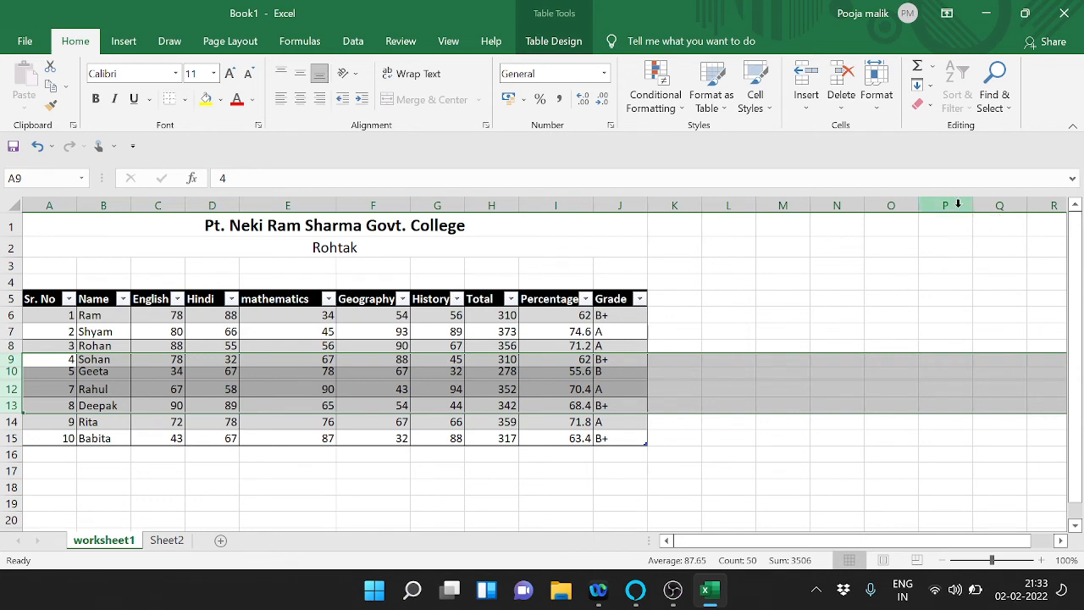
Try to unhide row 11 by applying Unhide Rows again to rows 9 through 13, and clear the selection.
left_click(877, 100)
mouse_move(923, 278)
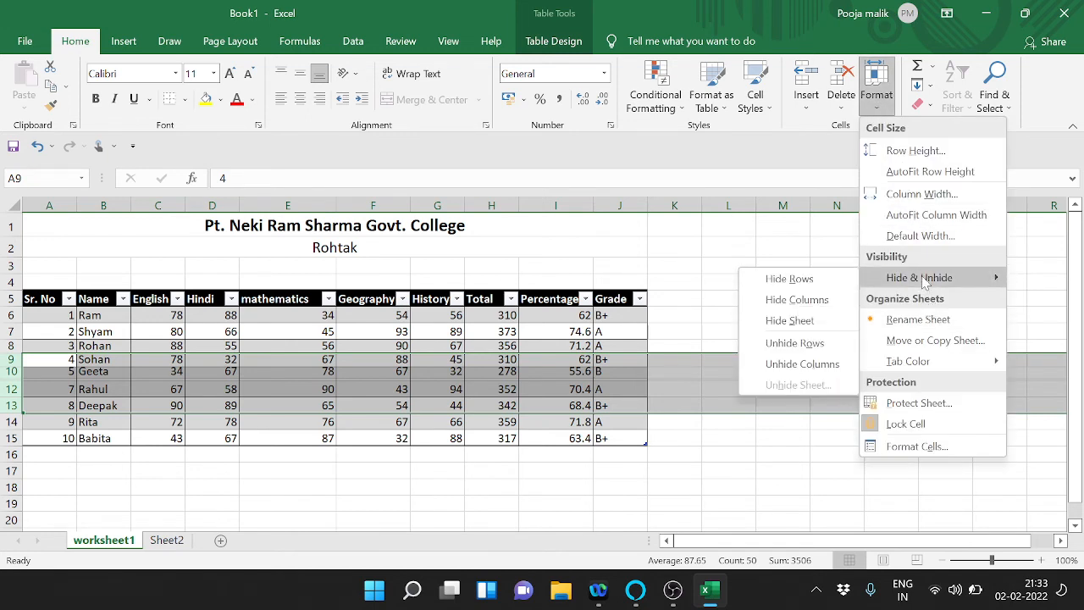
left_click(807, 345)
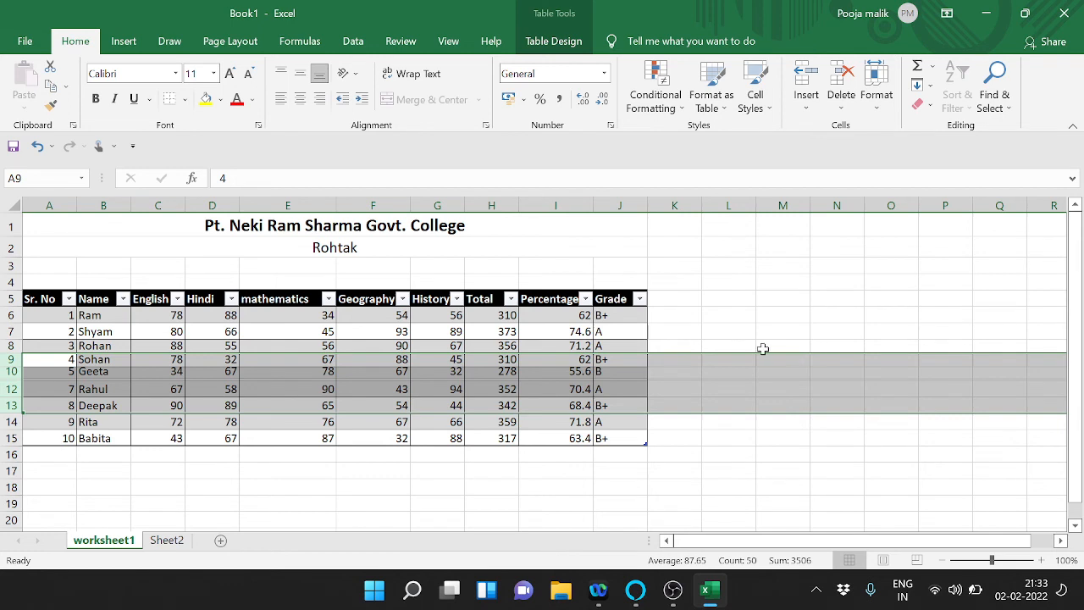
left_click(388, 522)
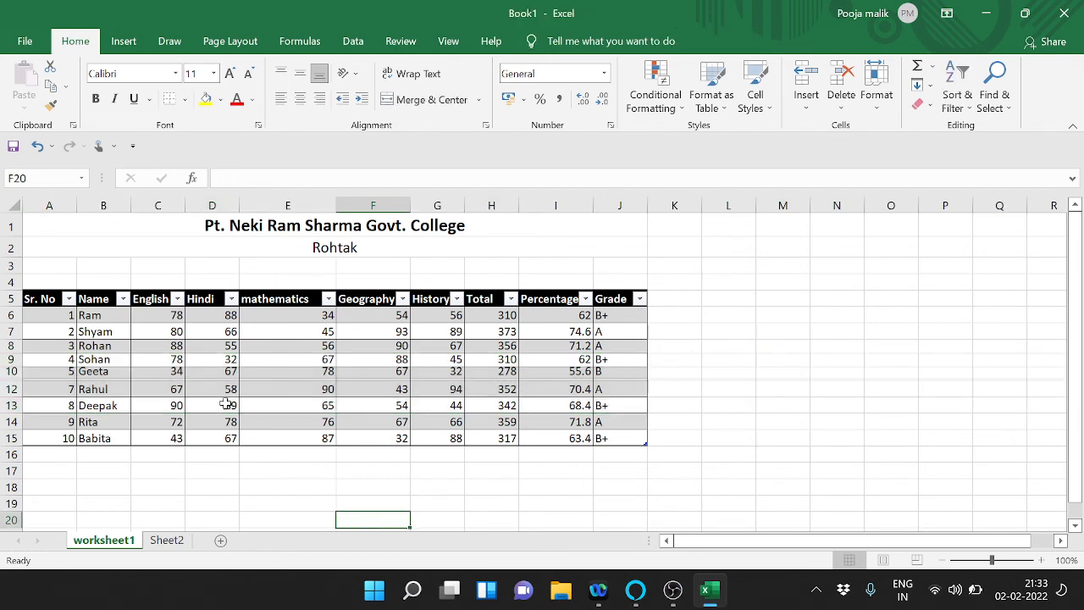
Slightly increase the height of row 9, and try to unhide row 11 from a selection of rows 10 through 12.
left_click_drag(13, 359, 6, 388)
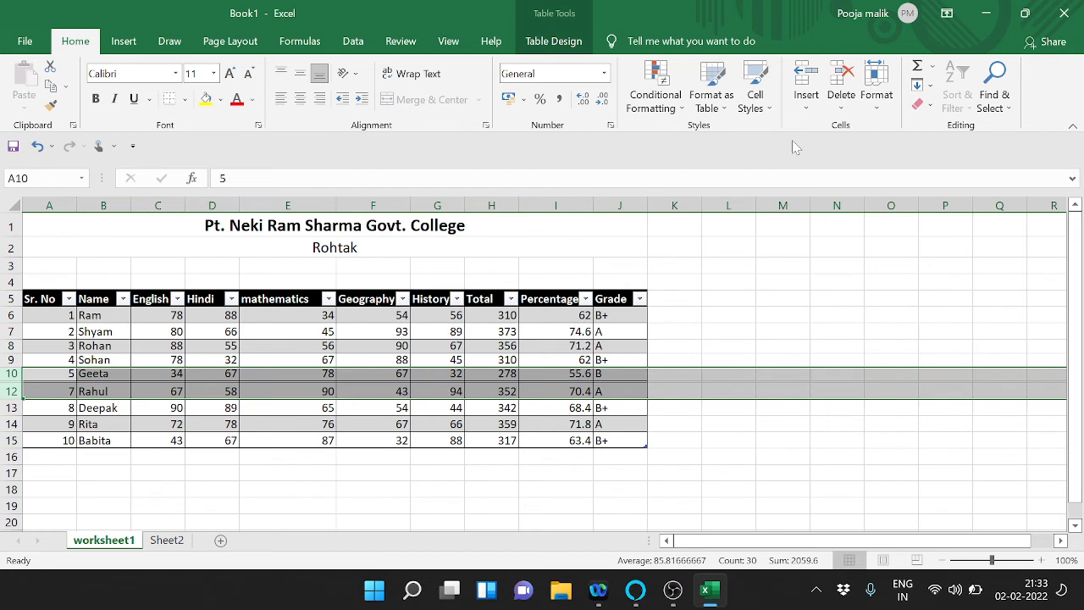
left_click(869, 114)
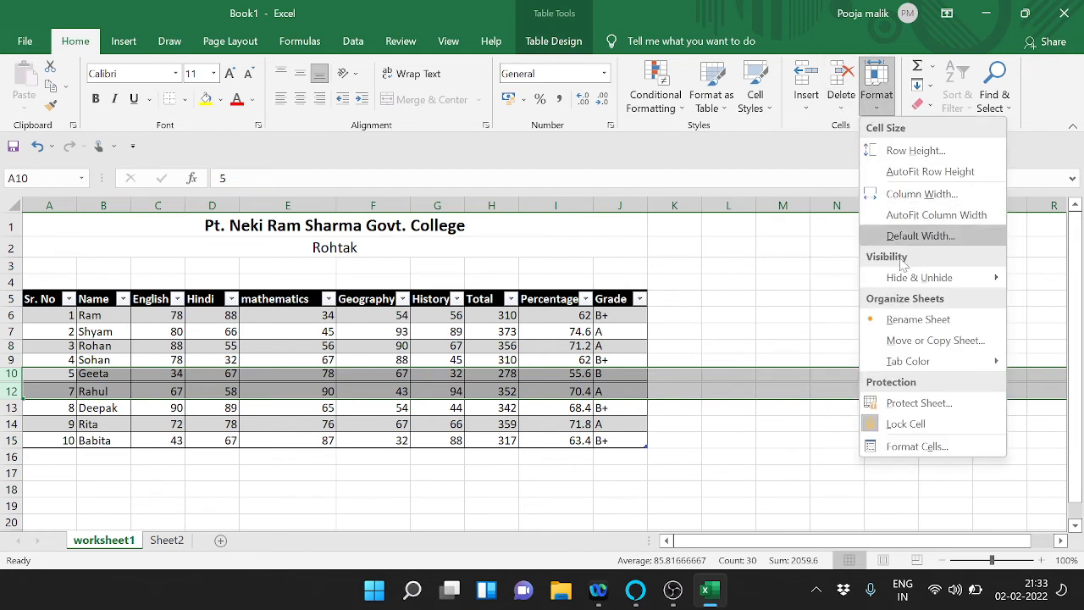
mouse_move(899, 284)
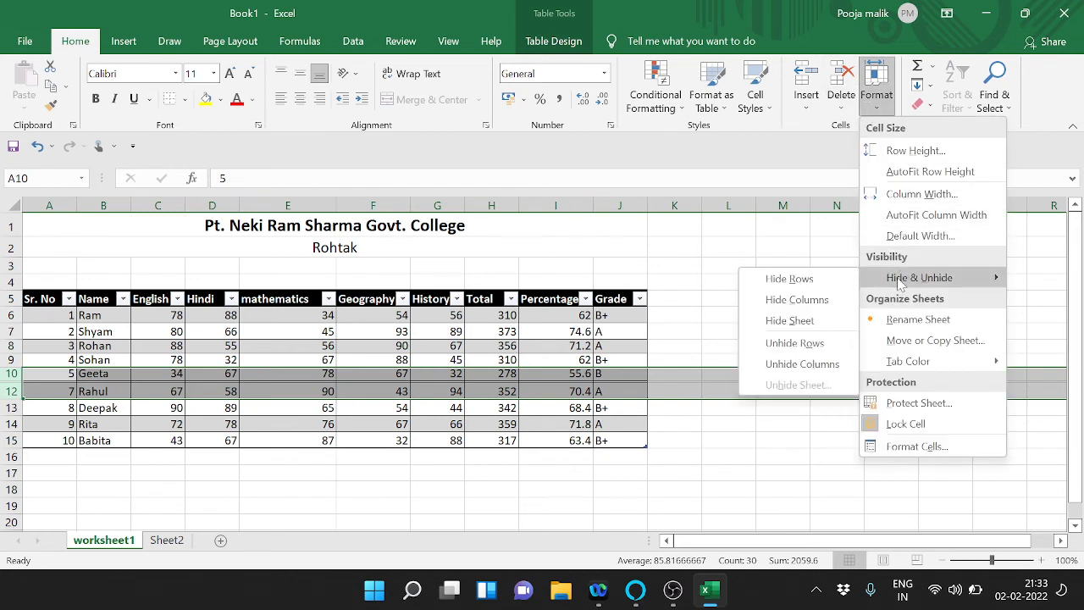
left_click(815, 350)
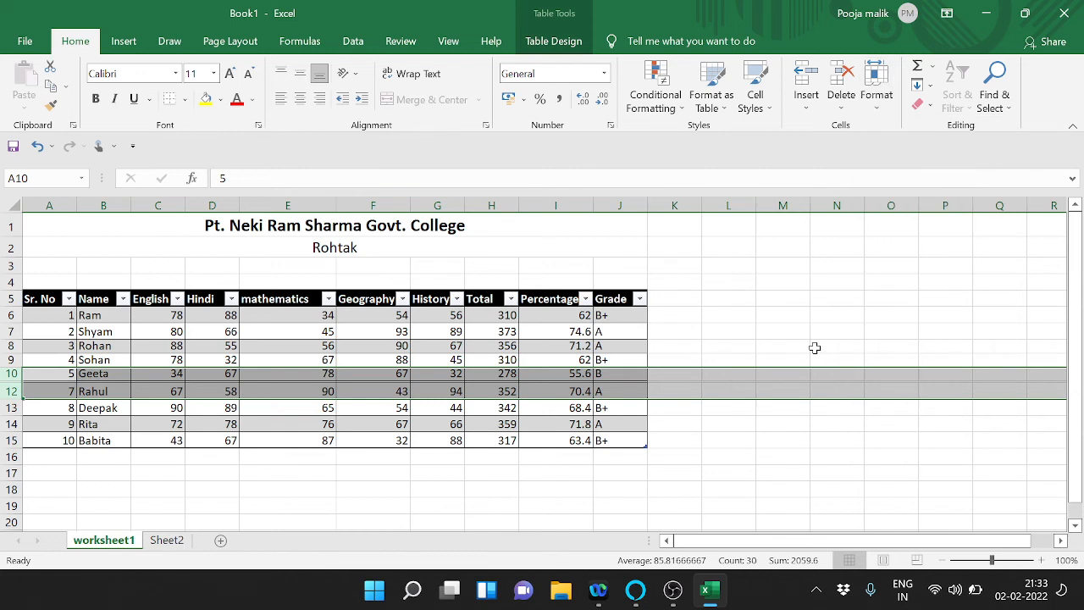
left_click(653, 376)
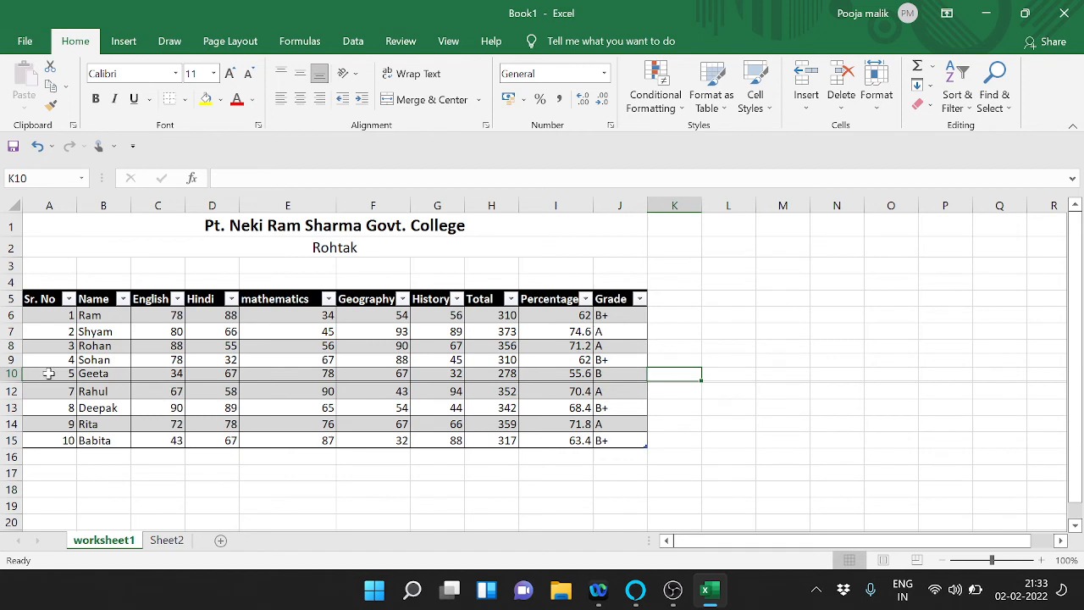
Reselect rows 10 through 12 and make another attempt to unhide row 11.
mouse_move(12, 373)
left_mouse_down()
mouse_move(13, 407)
mouse_move(11, 391)
left_mouse_up()
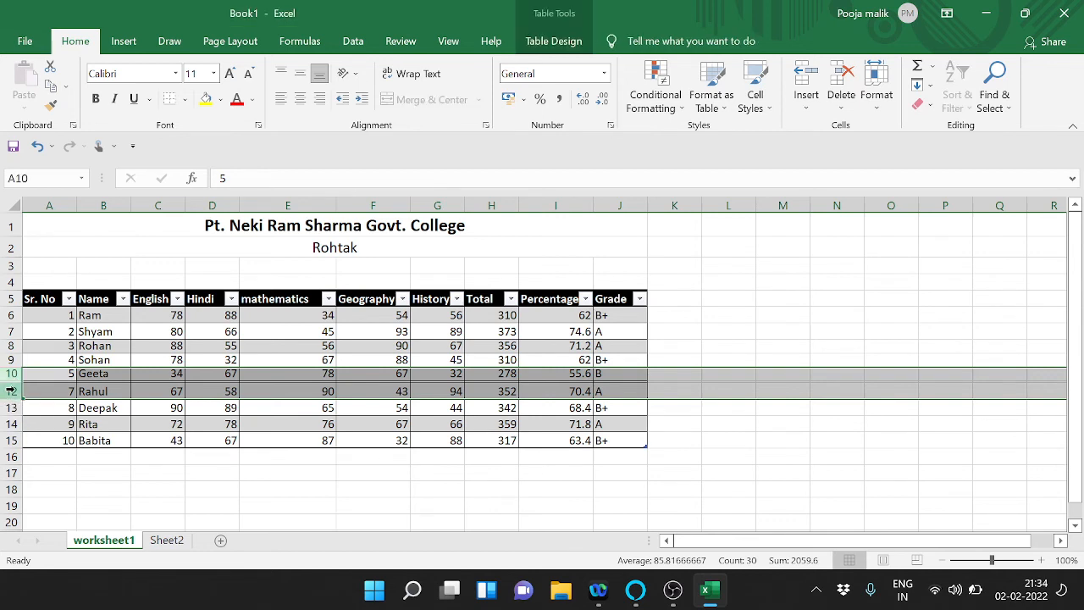
left_click(869, 87)
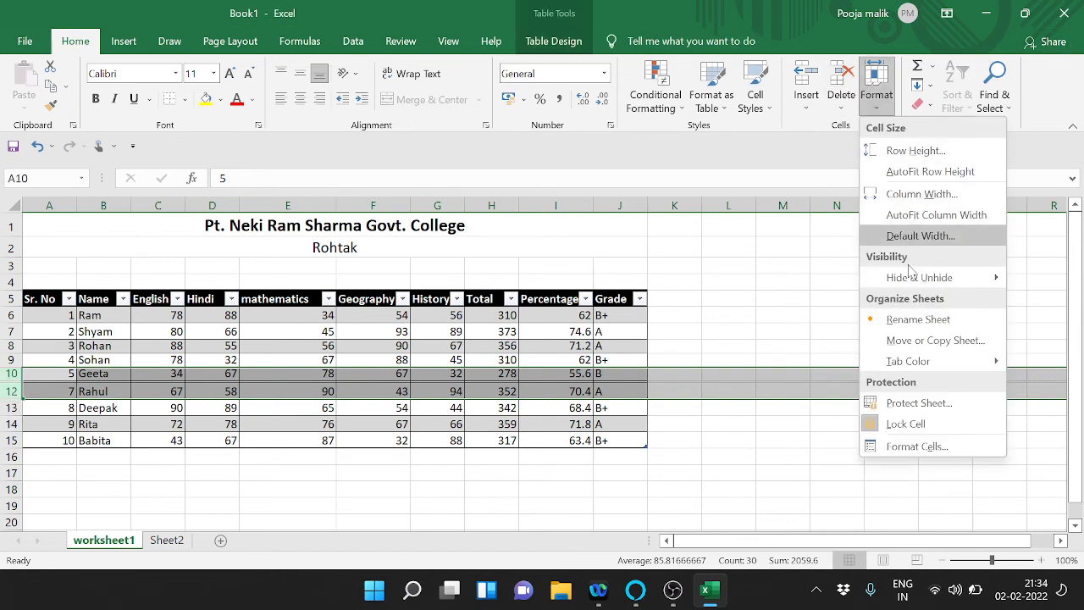
mouse_move(937, 280)
right_click(996, 286)
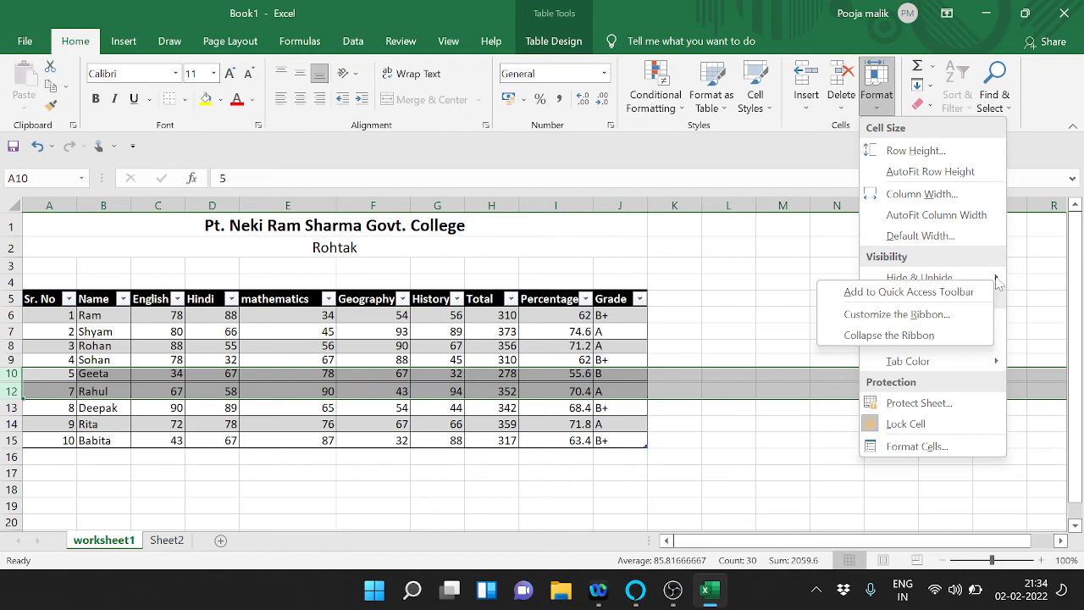
left_click(997, 282)
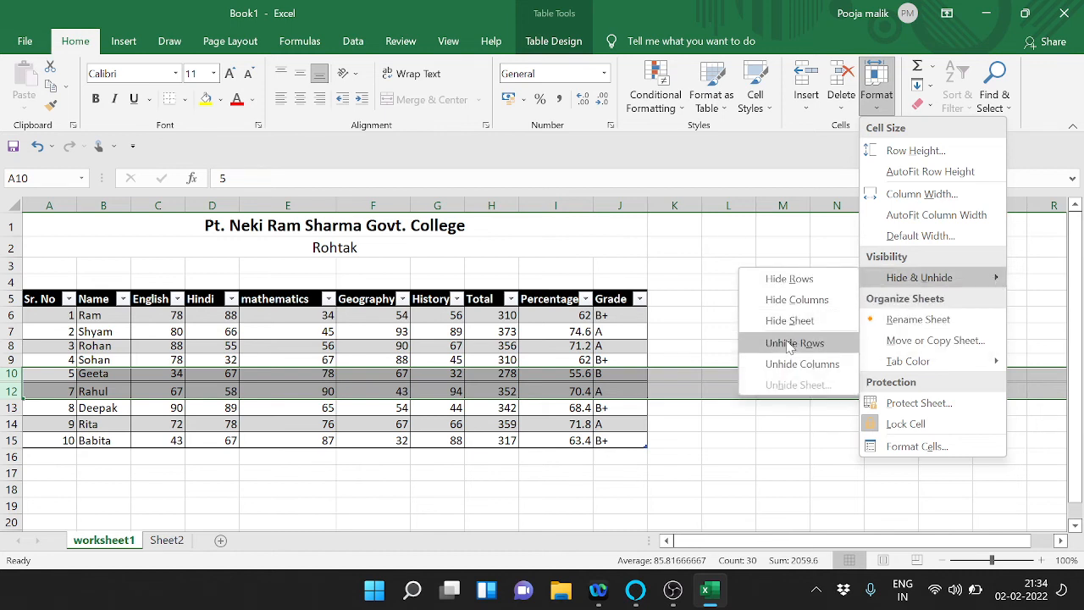
left_click(788, 343)
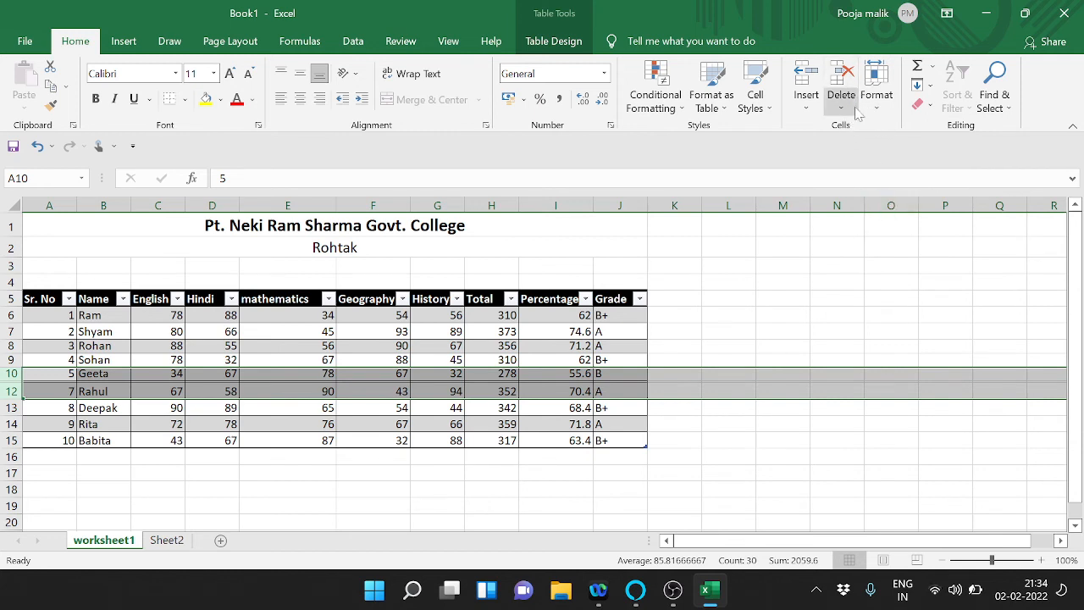
left_click(877, 76)
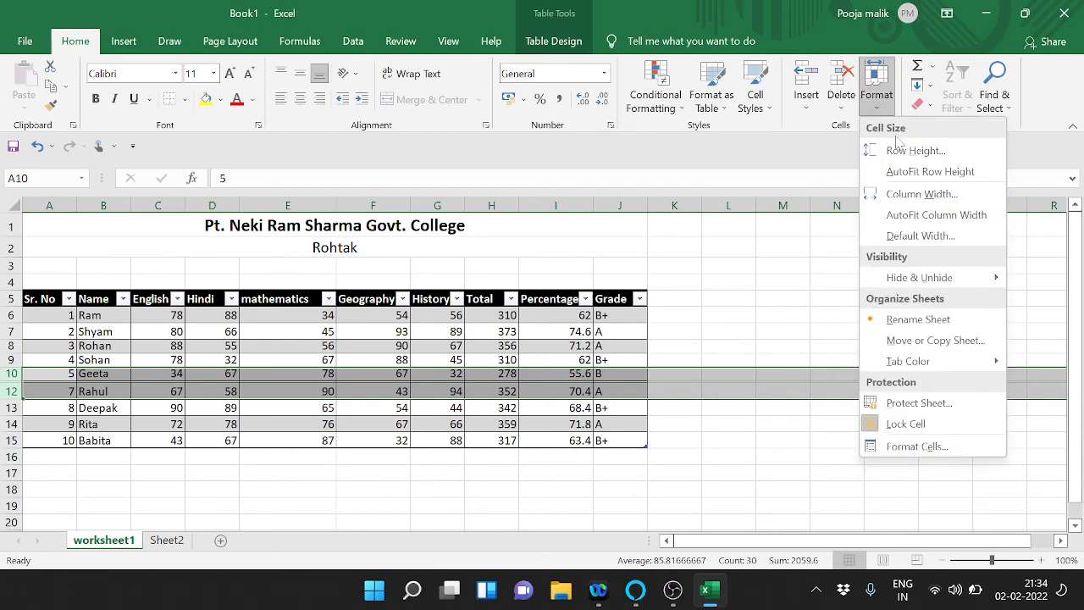
mouse_move(919, 279)
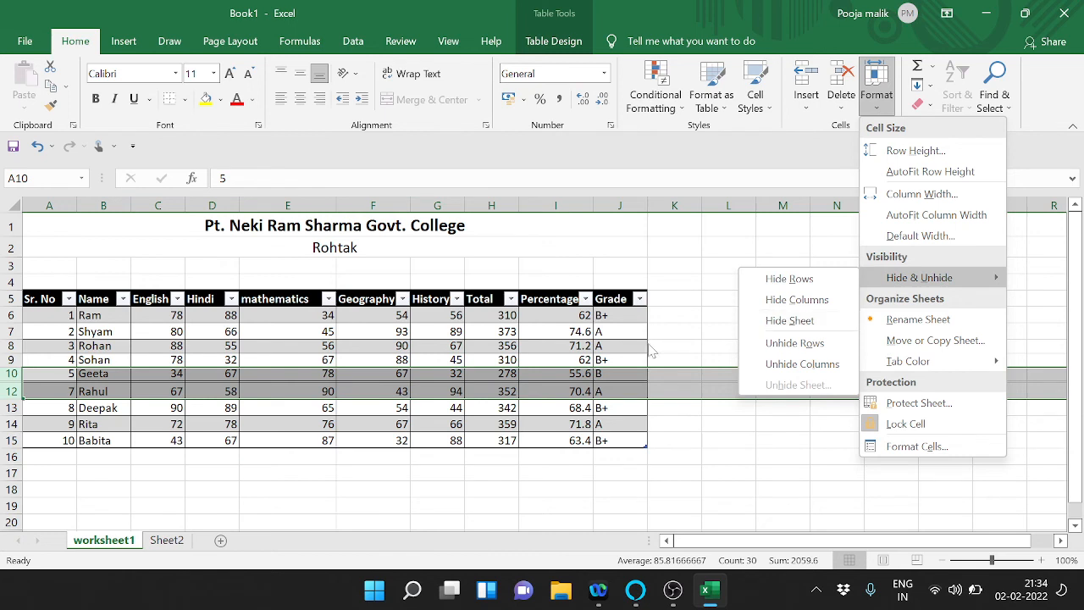
left_click(686, 339)
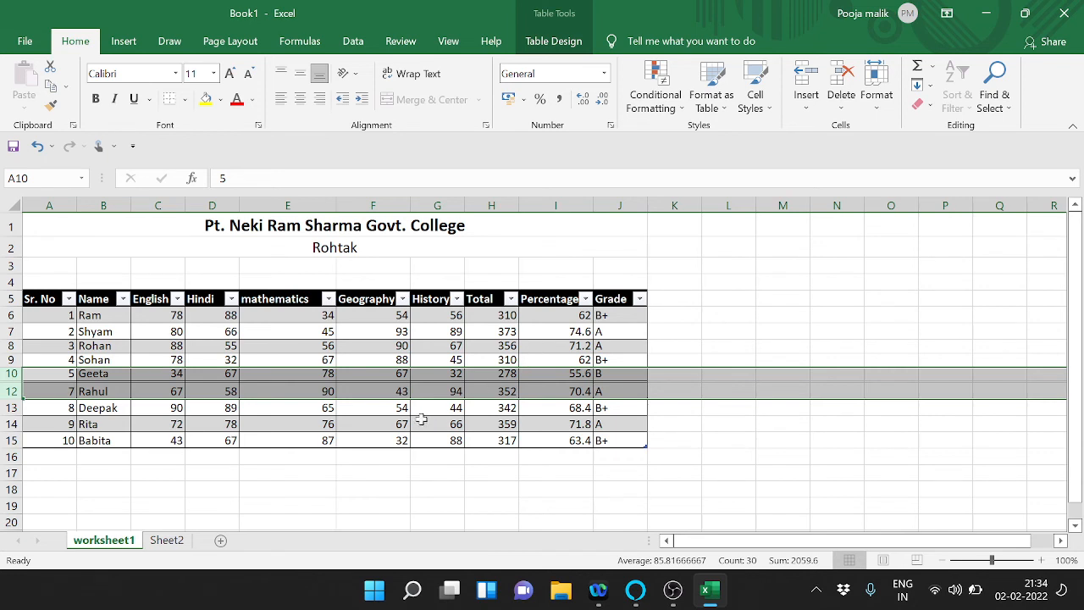
left_click(433, 375)
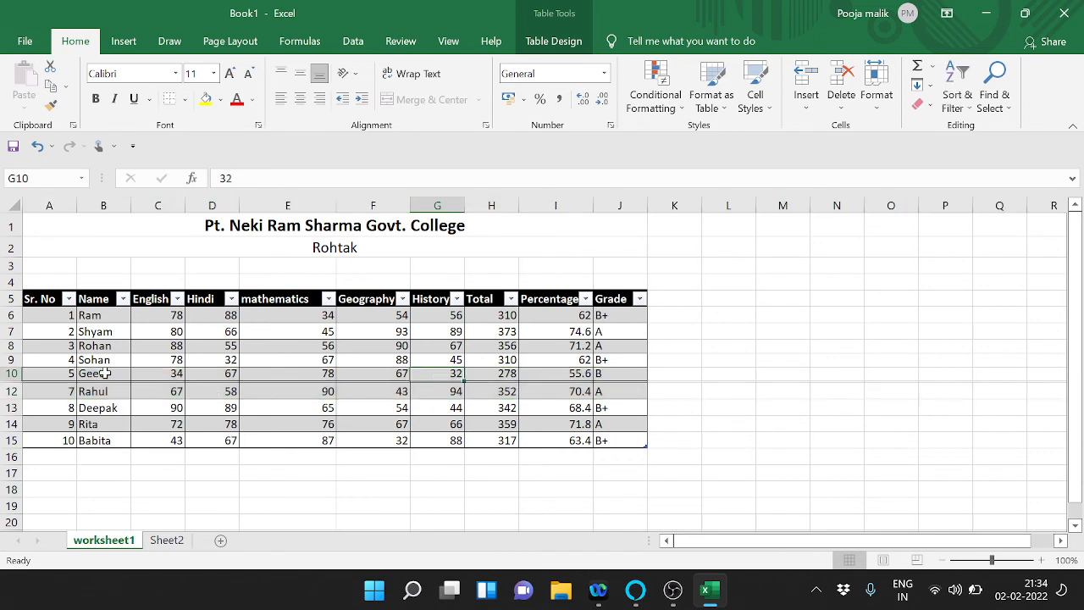
Select row 10 together with row 12 and try Unhide Rows twice on them to bring back row 11.
left_click(14, 373)
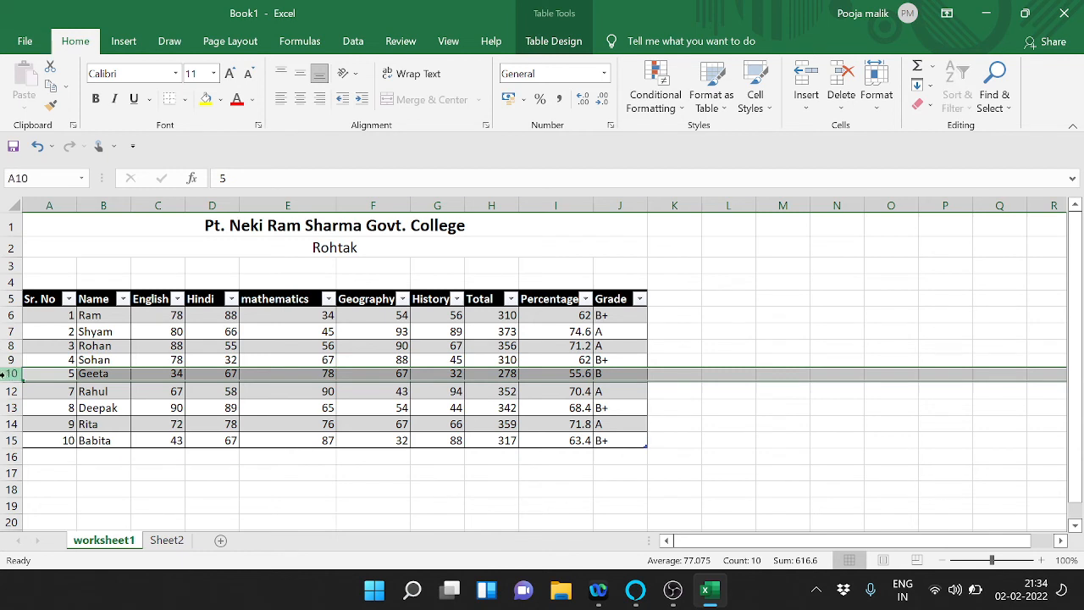
left_click_drag(7, 372, 8, 386)
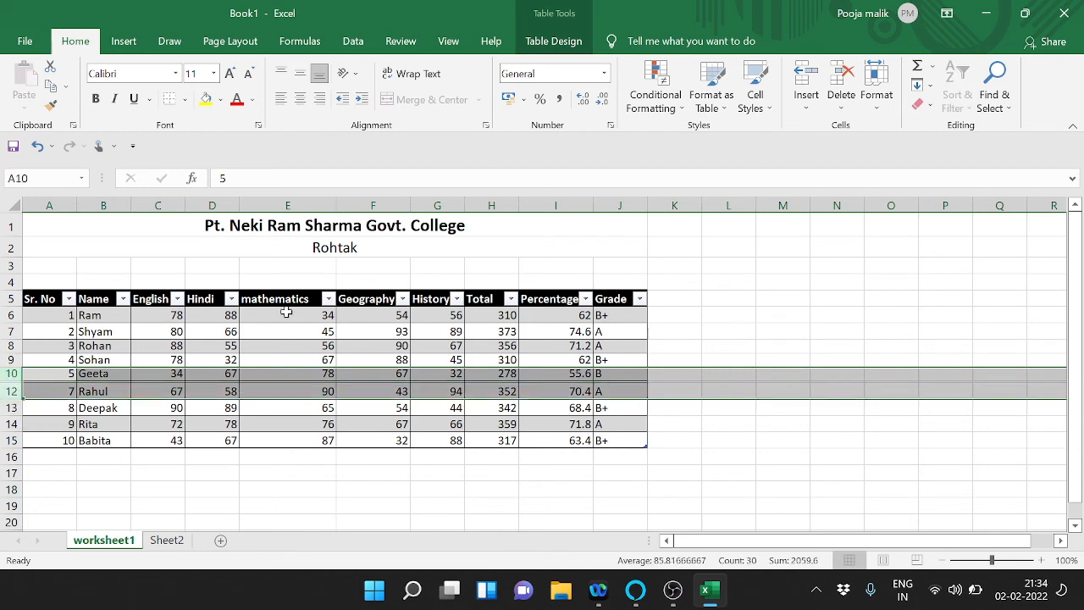
left_click(872, 104)
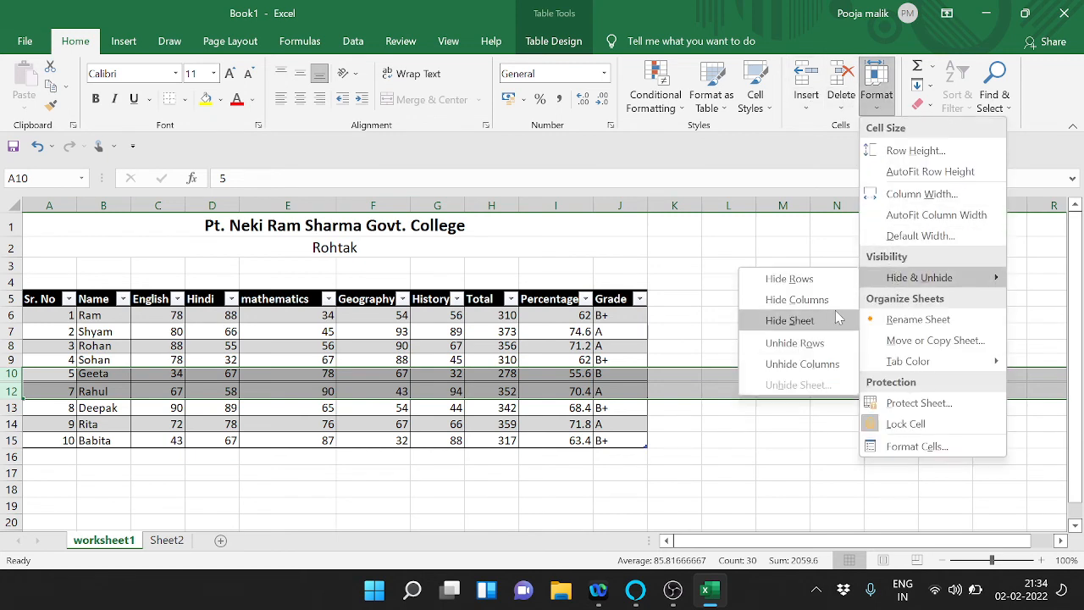
left_click(818, 343)
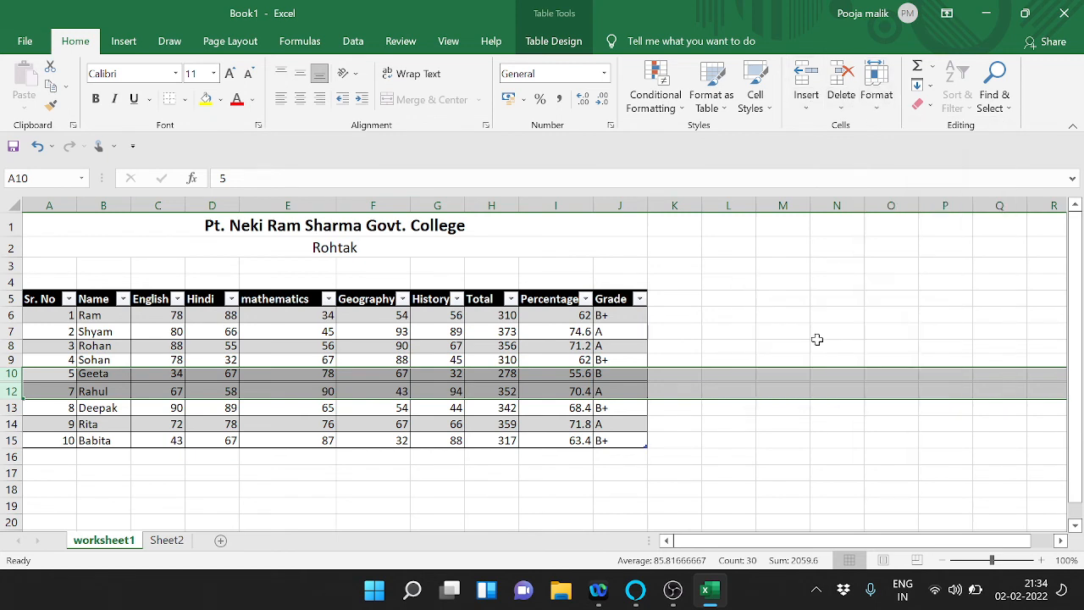
left_click(877, 100)
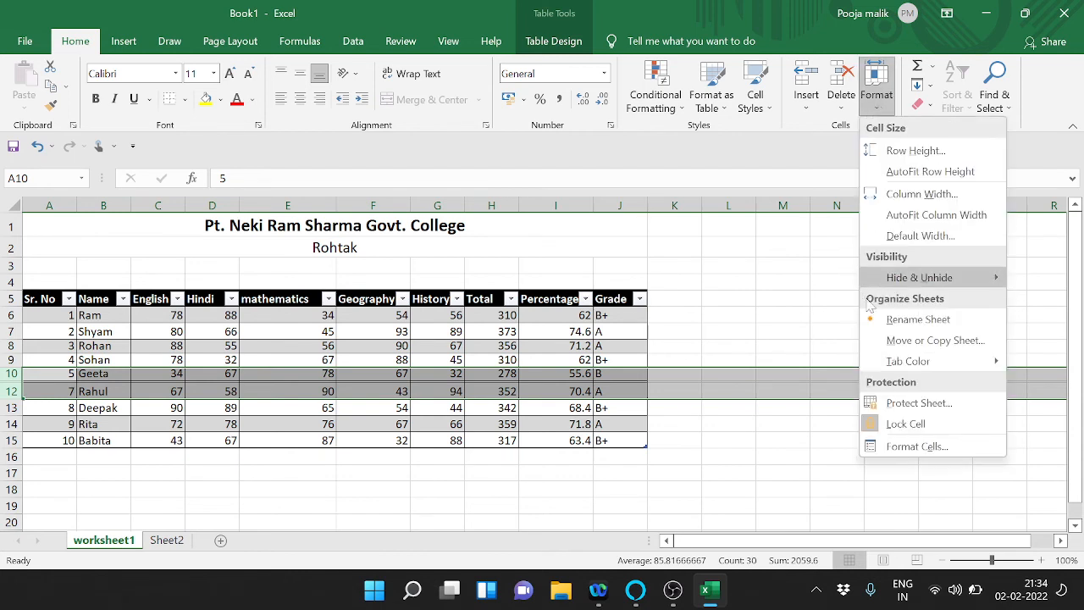
mouse_move(900, 277)
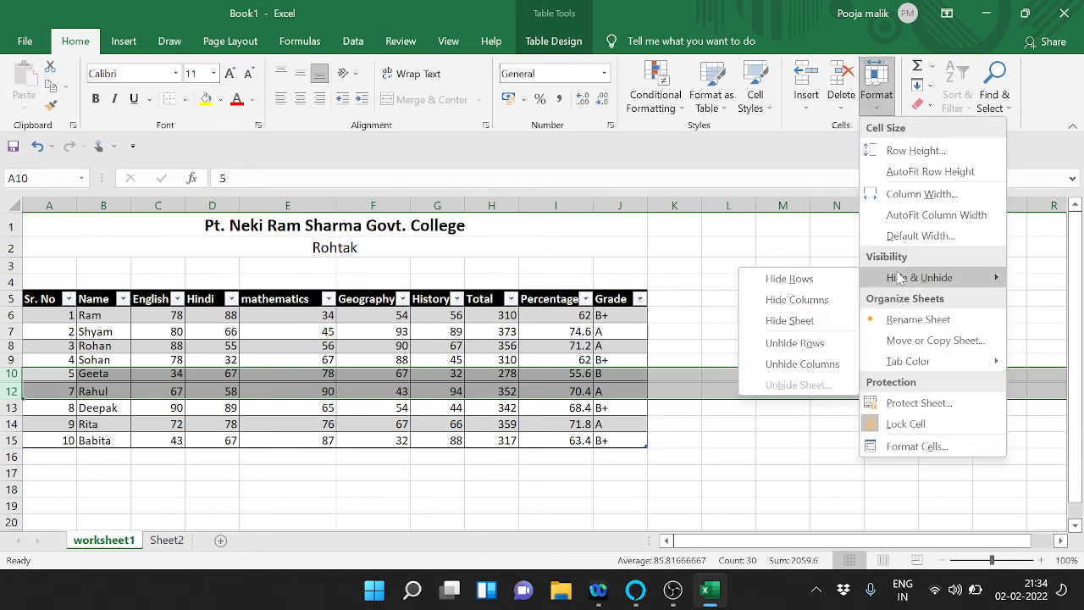
left_click(816, 344)
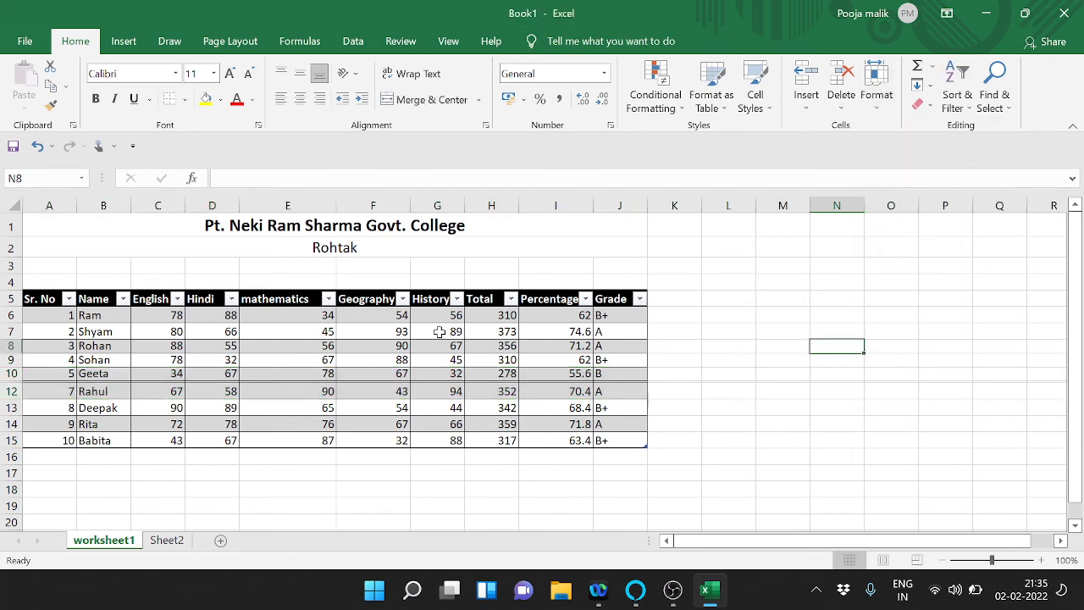
Select rows 10 through 12 again and try to bring back row 11 with Unhide Rows.
left_click_drag(12, 373, 12, 386)
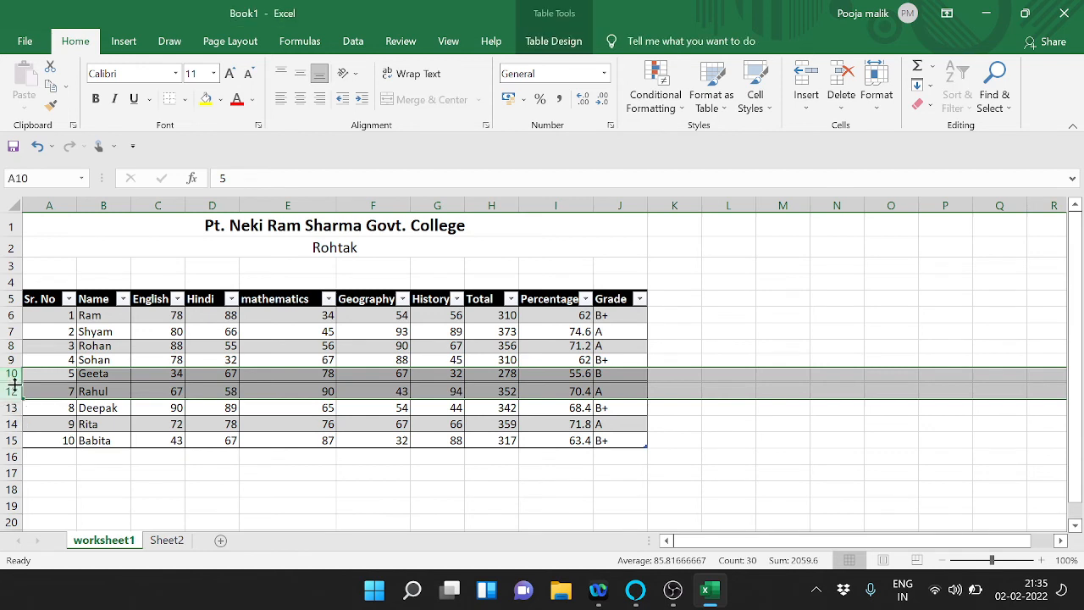
left_click(875, 110)
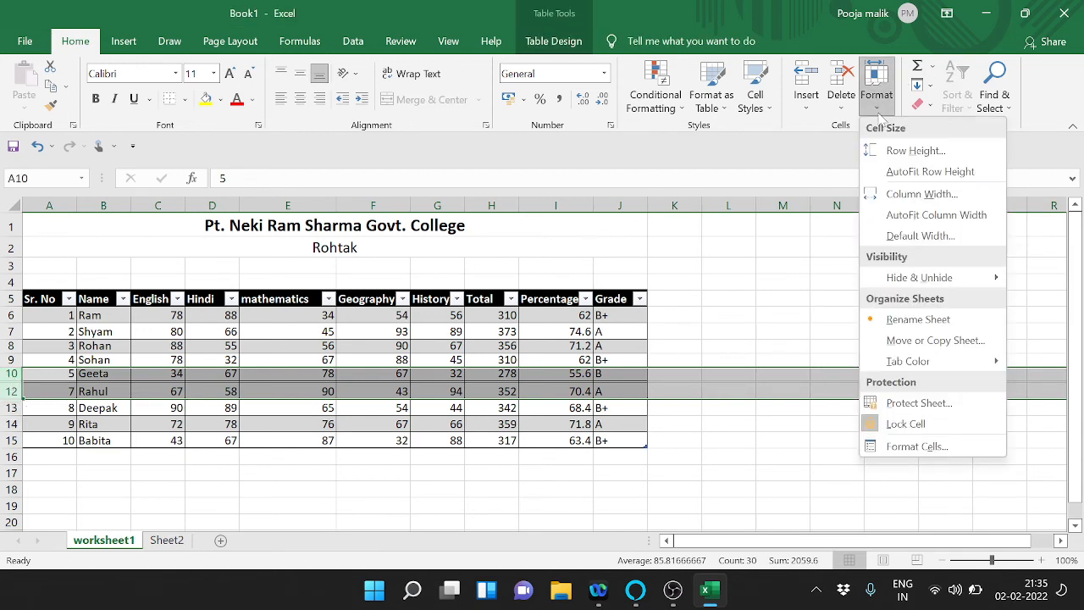
right_click(915, 292)
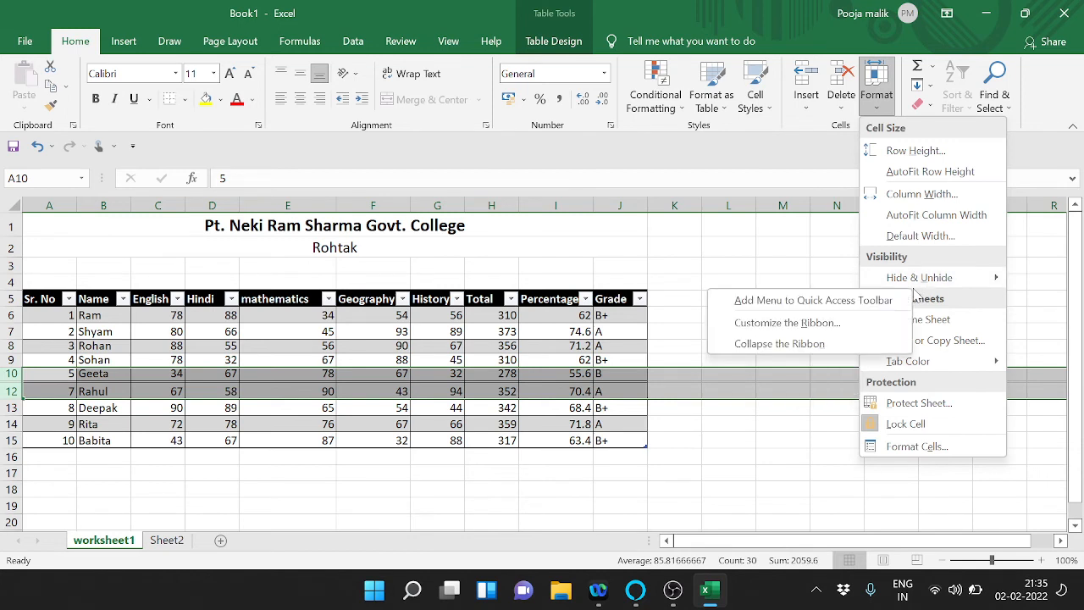
left_click(919, 279)
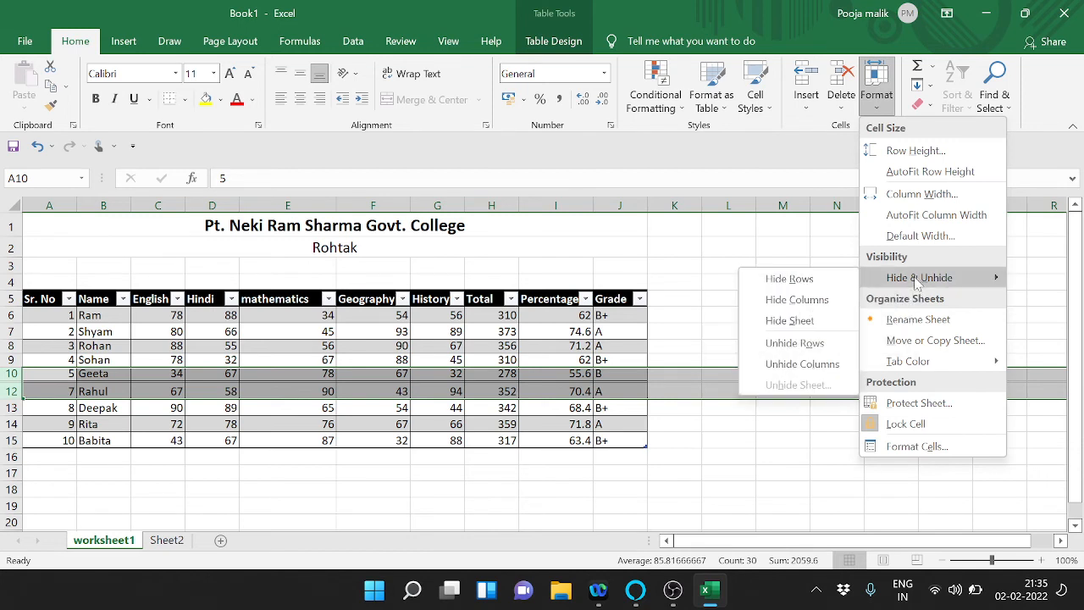
left_click(815, 343)
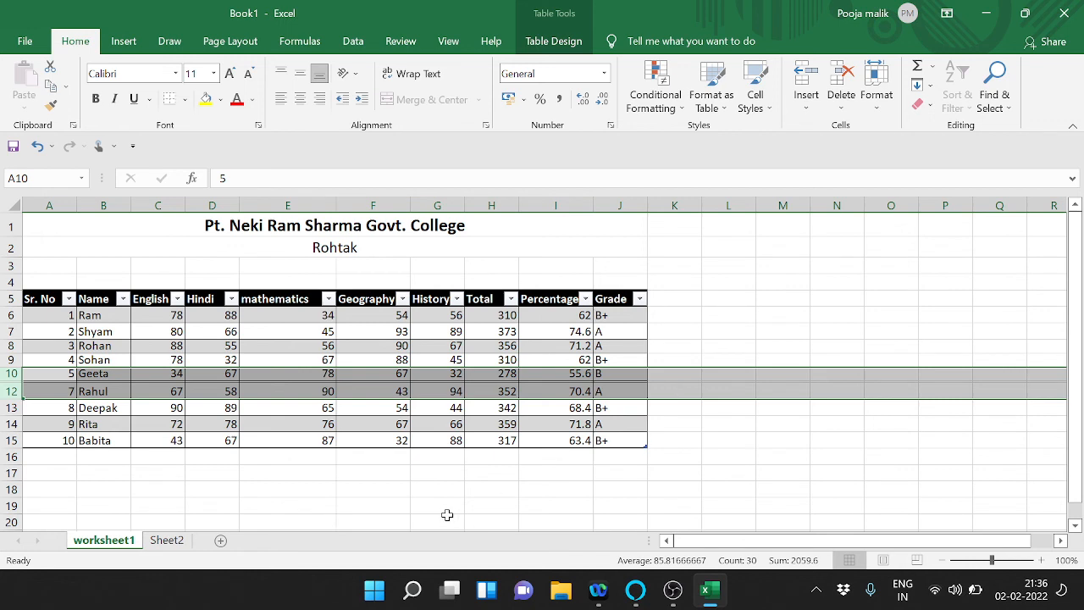
Slightly increase the height of row 10, and try Unhide Rows on the selection of rows 10 through 12.
left_click(17, 386)
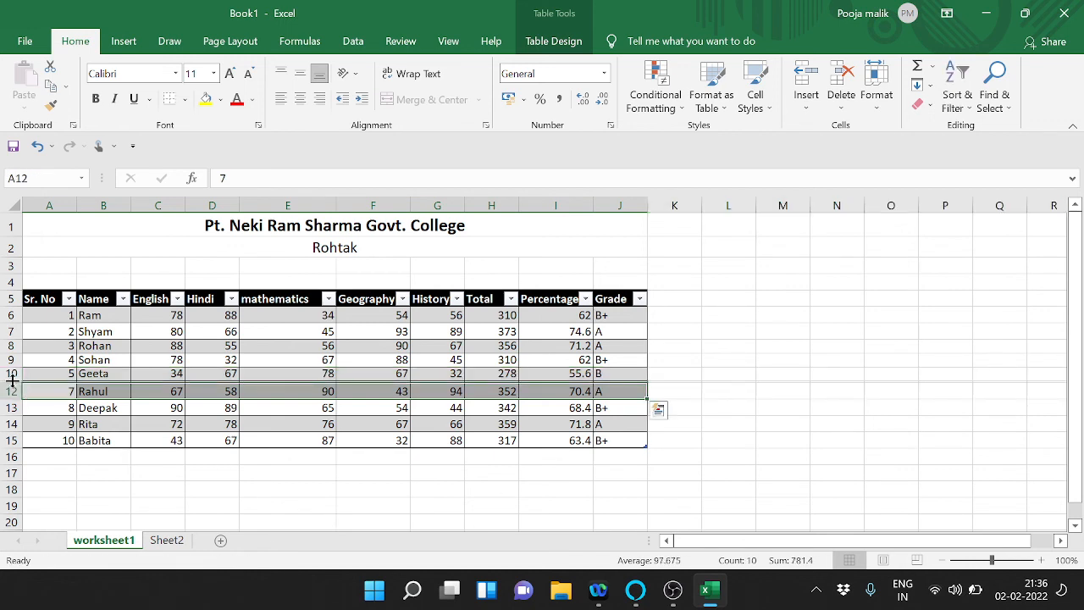
mouse_move(13, 381)
left_mouse_down()
mouse_move(11, 413)
mouse_move(9, 393)
left_mouse_up()
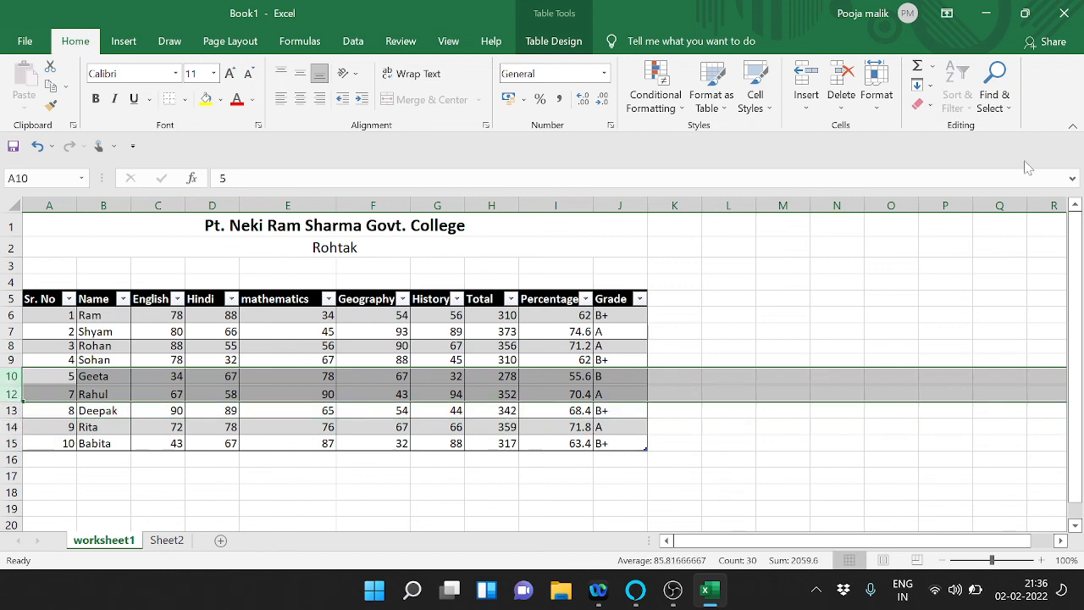
left_click(877, 94)
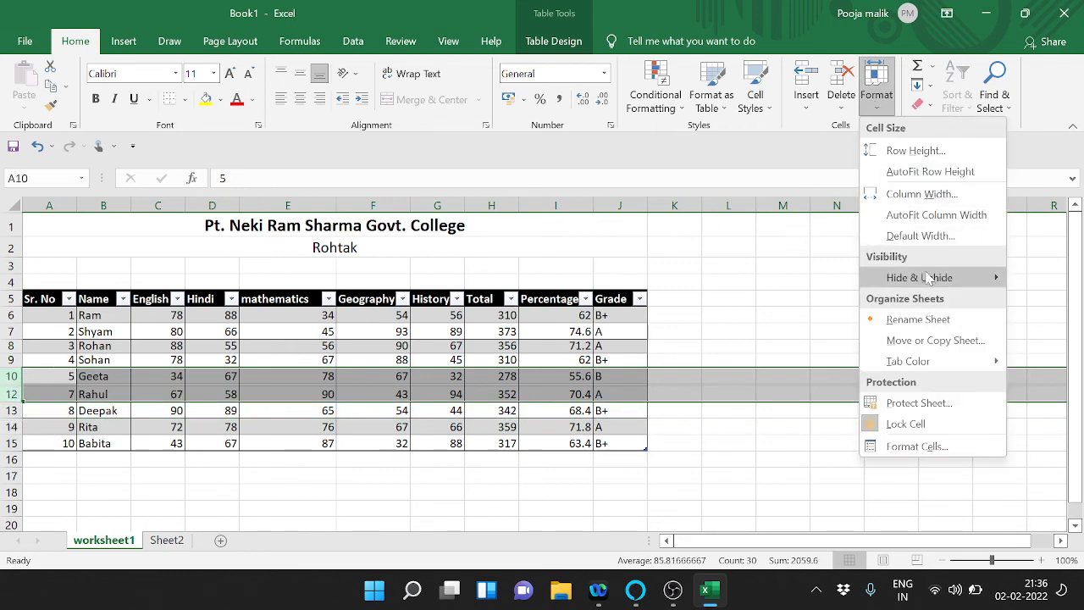
mouse_move(929, 279)
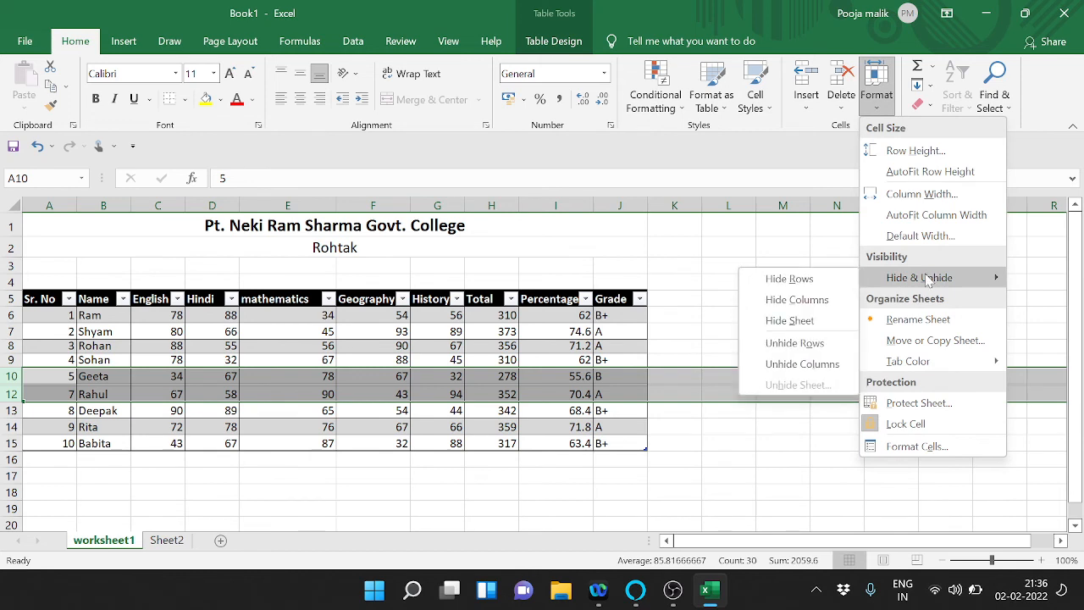
left_click(818, 343)
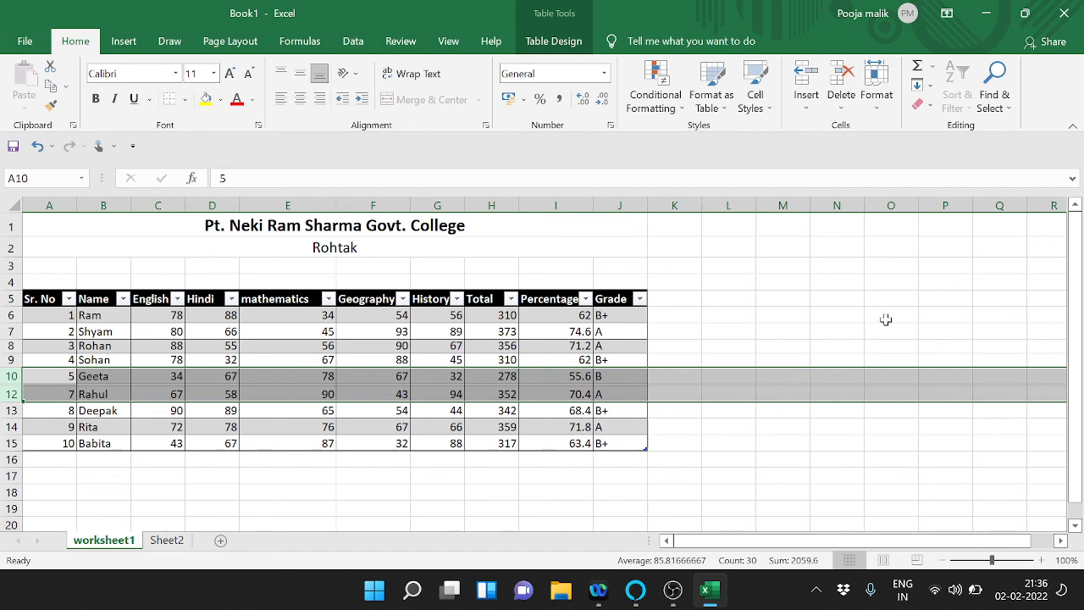
Try Unhide Rows three more times on the selected rows 10 through 12 to restore row 11.
left_click(888, 92)
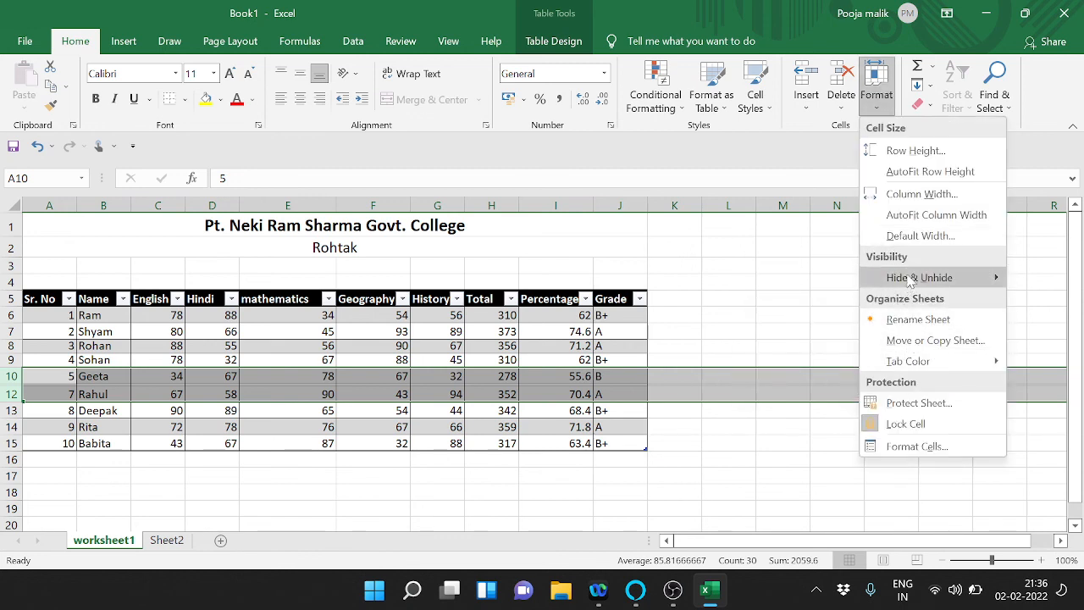
mouse_move(954, 281)
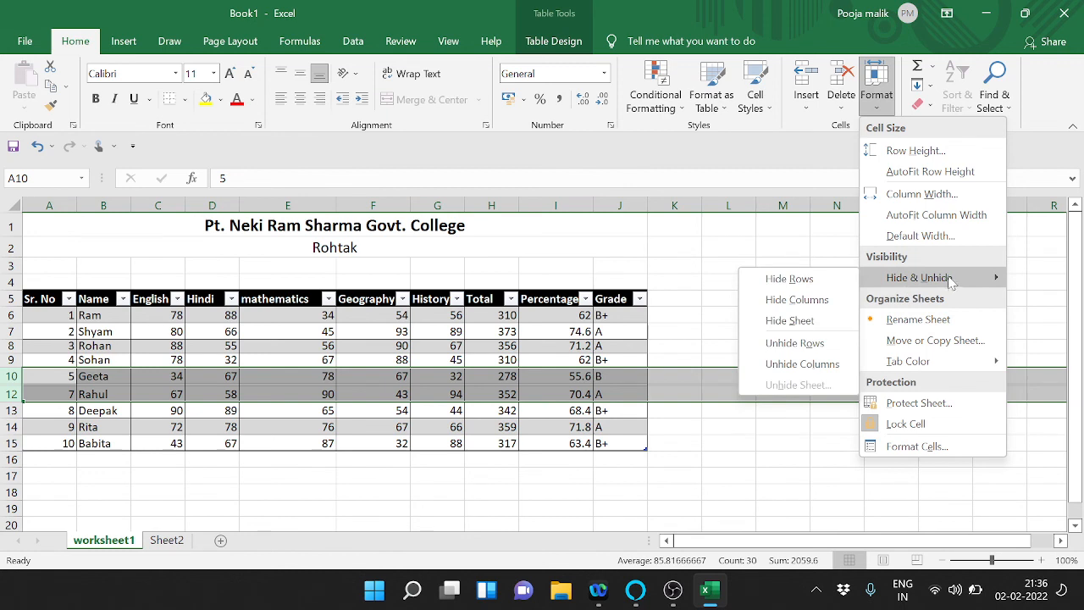
left_click(794, 344)
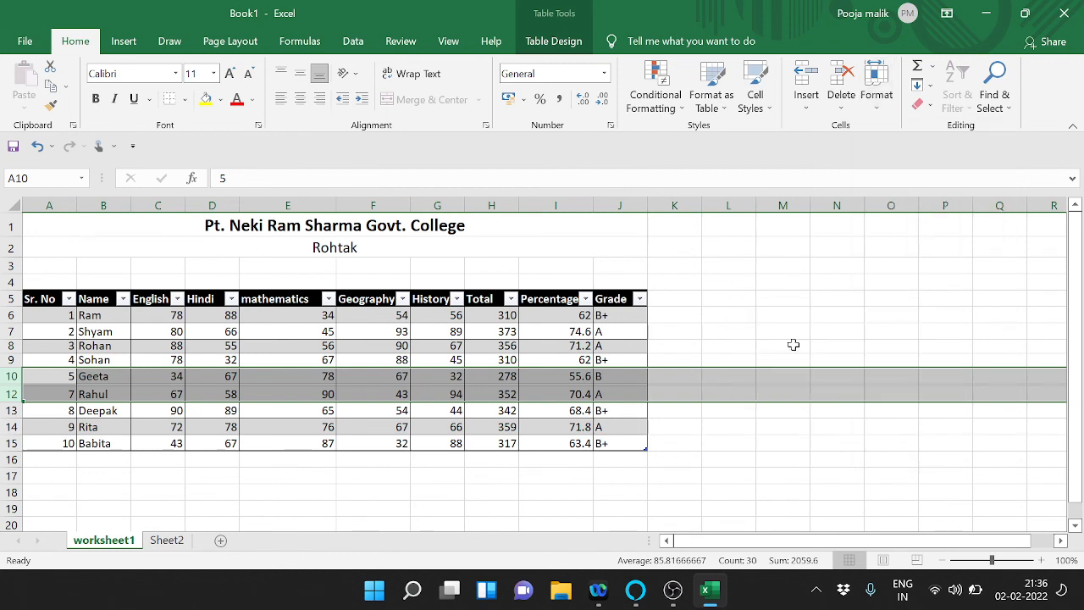
left_click(876, 85)
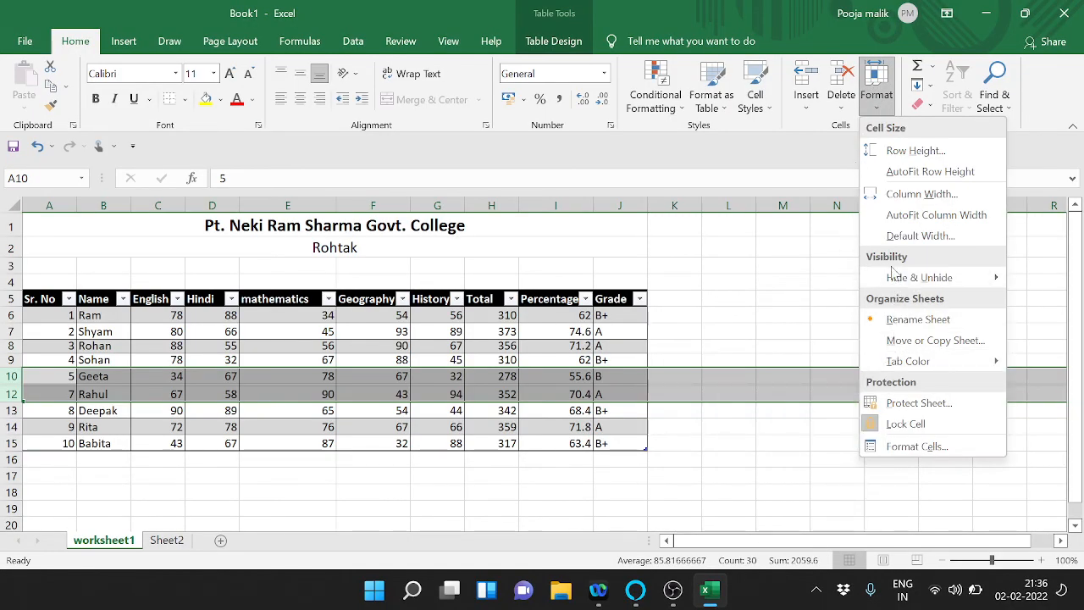
mouse_move(891, 277)
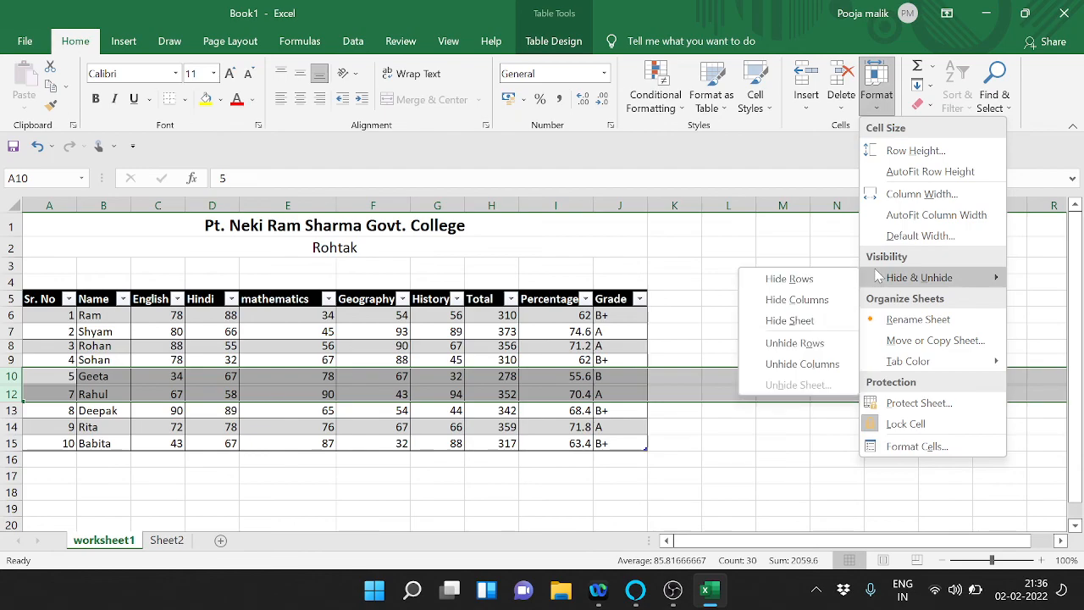
left_click(794, 343)
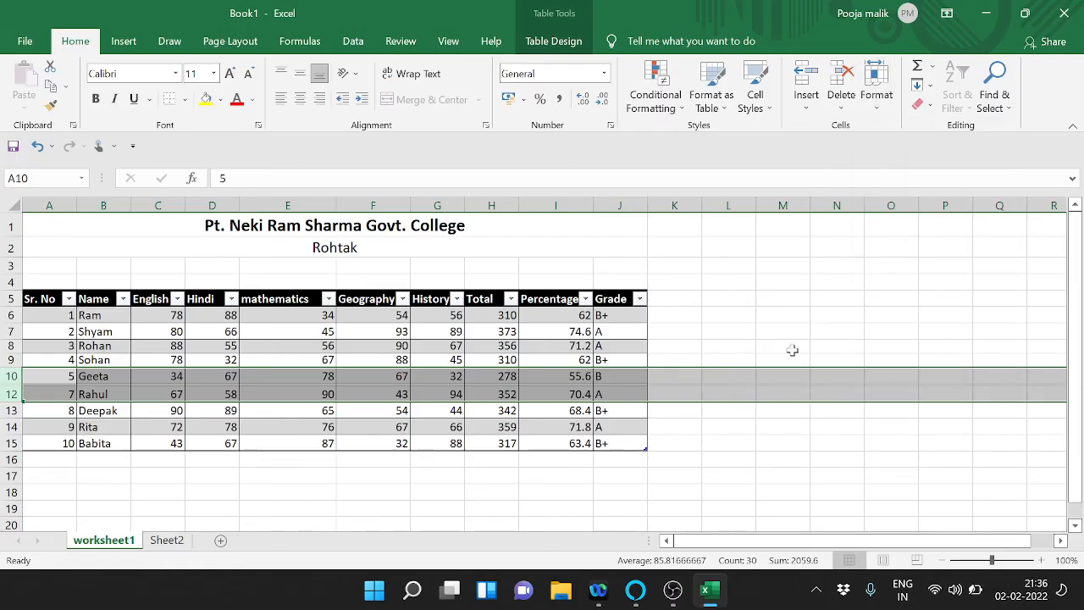
left_click(889, 100)
mouse_move(893, 279)
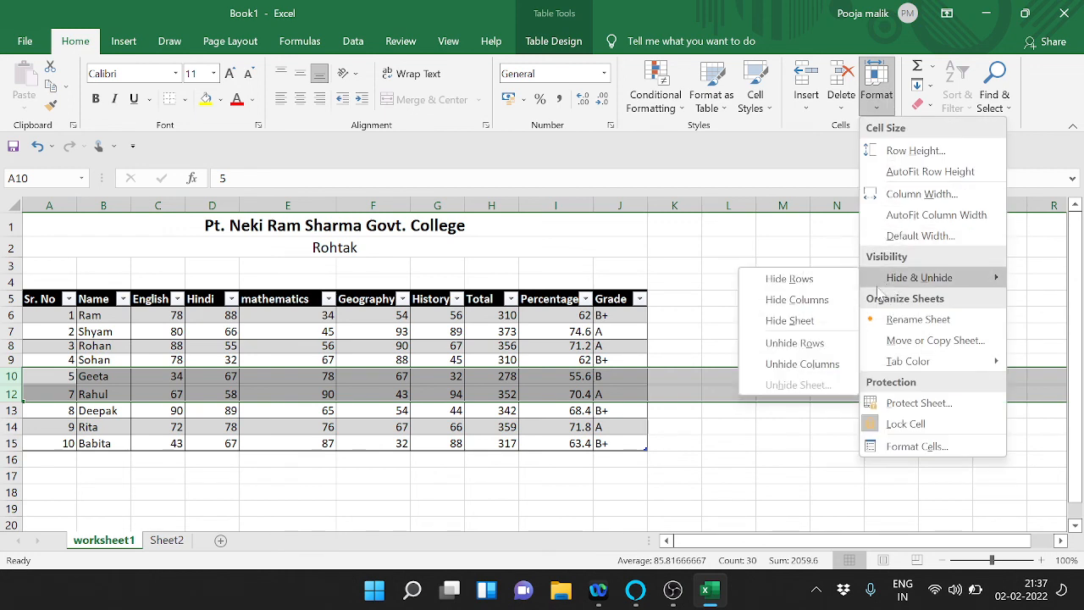
left_click(810, 349)
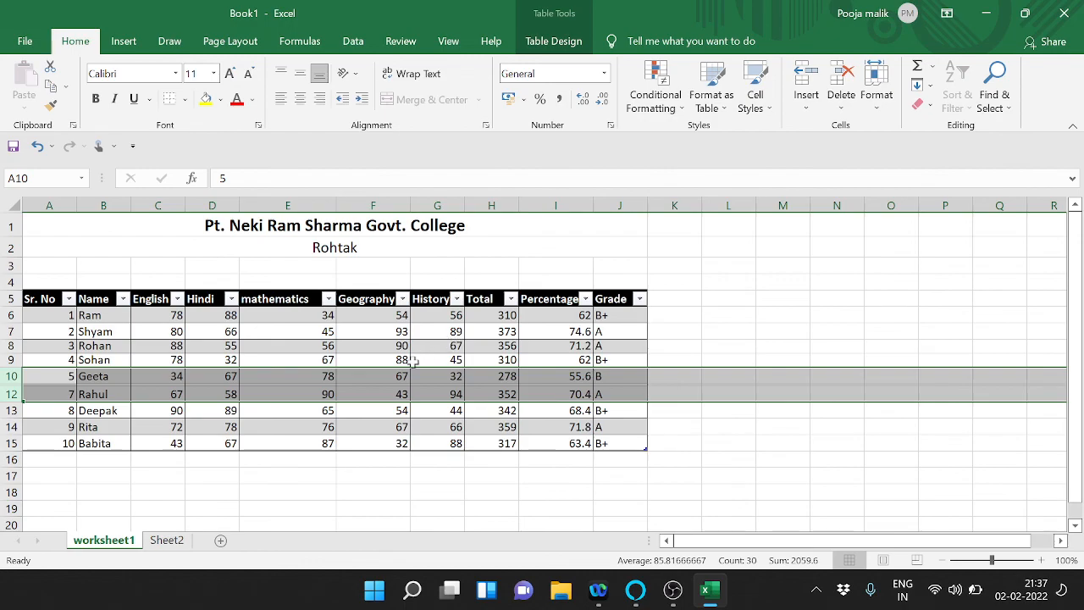
left_click(26, 386)
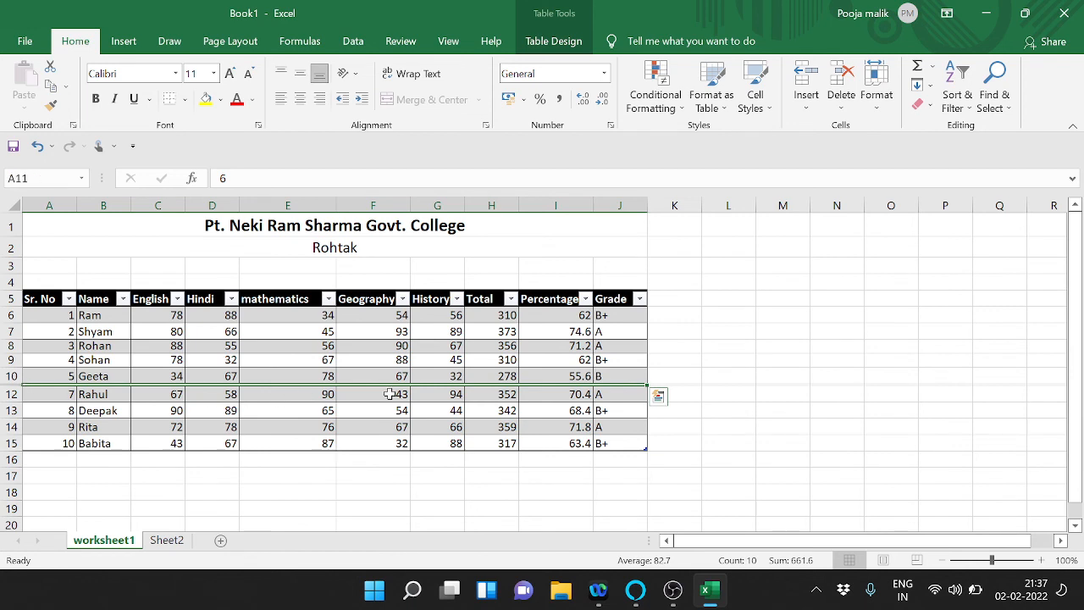
left_click(658, 397)
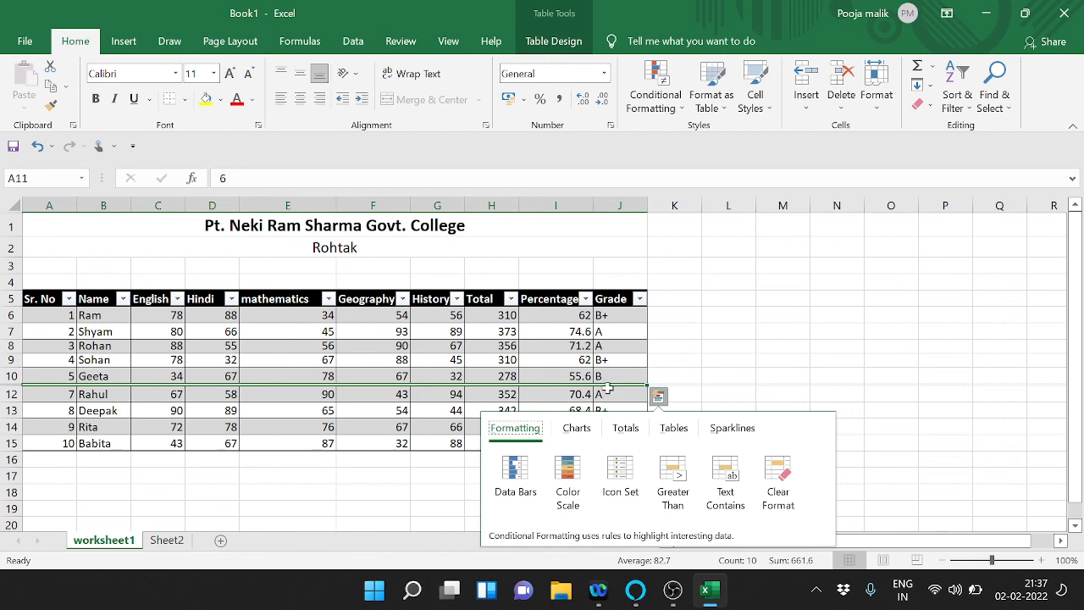
left_click(609, 387)
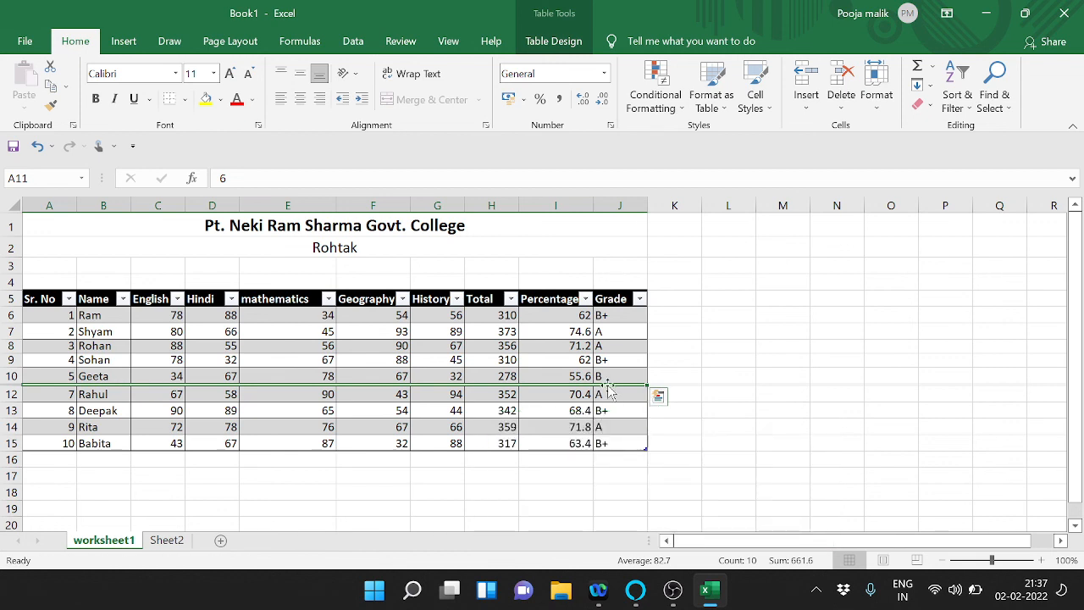
double_click(608, 385)
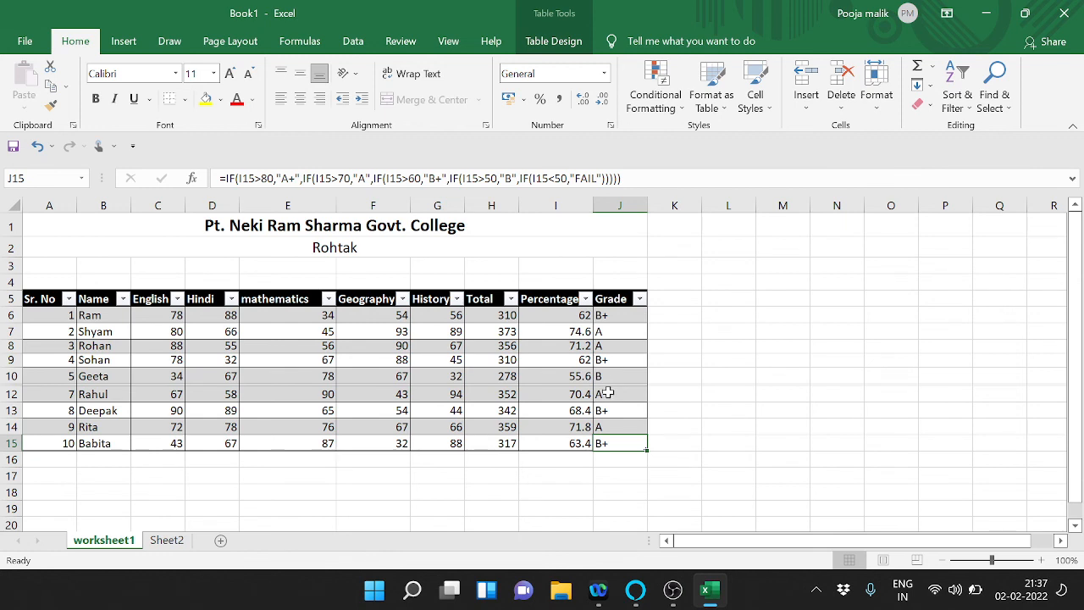
left_click(608, 385)
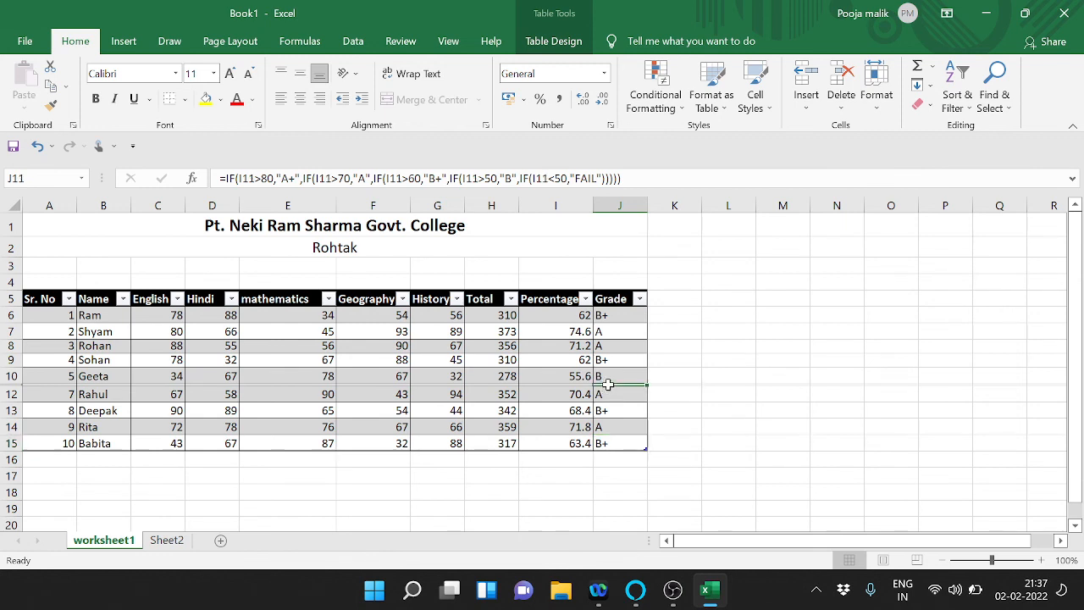
double_click(543, 386)
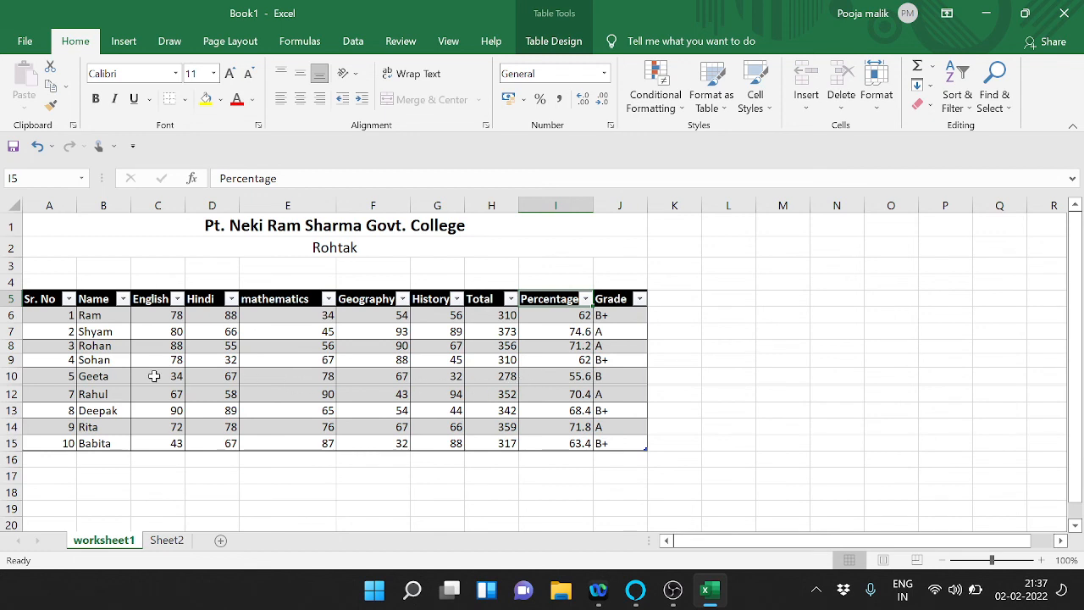
Select only the table cells of the collapsed row 11 and try to unhide that row.
left_click(17, 384)
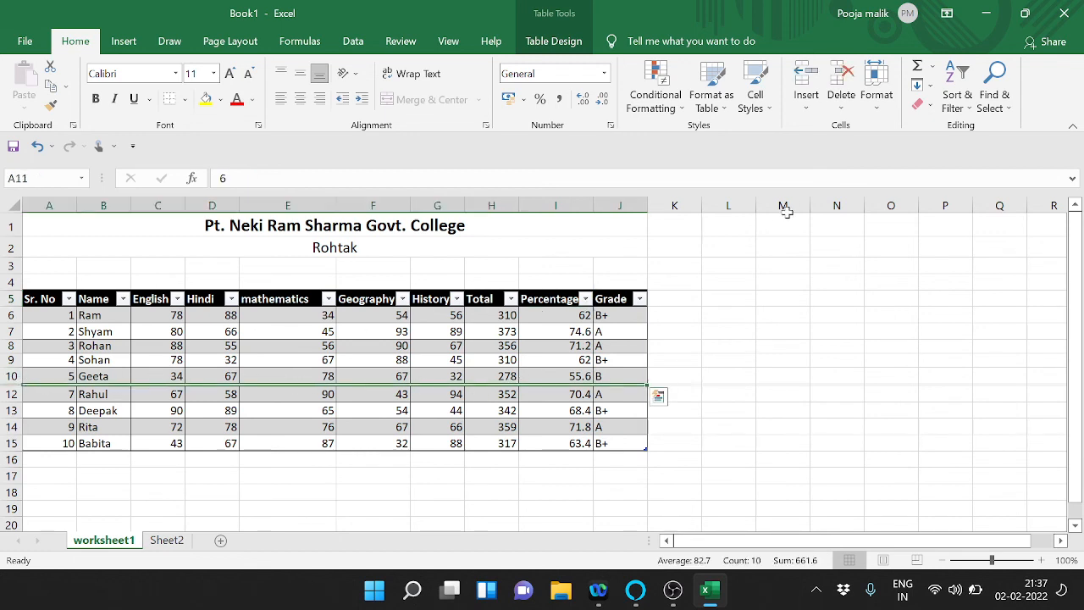
left_click(875, 108)
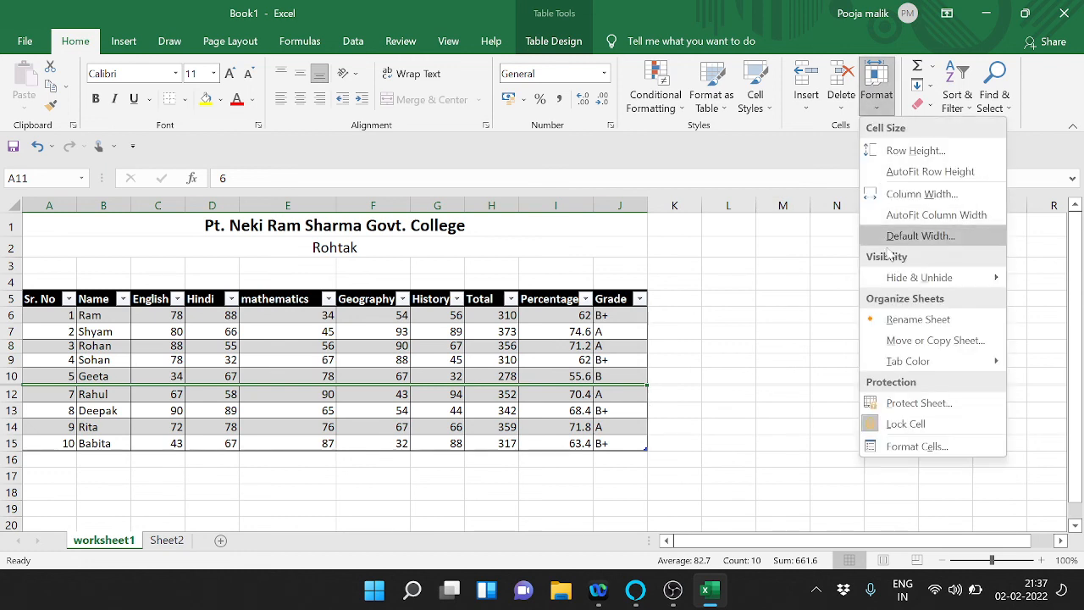
mouse_move(897, 284)
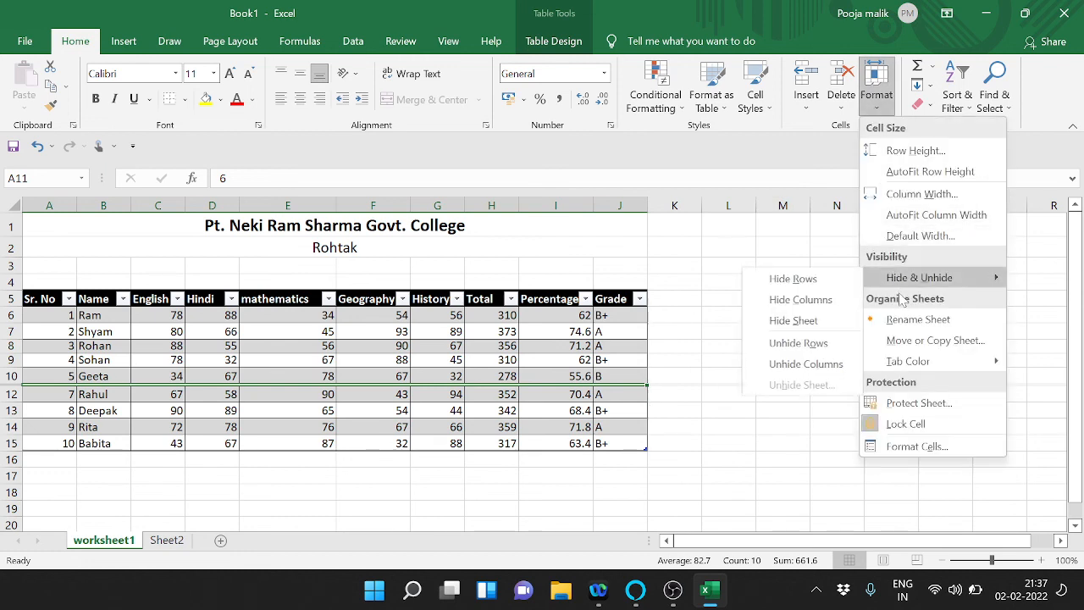
left_click(812, 343)
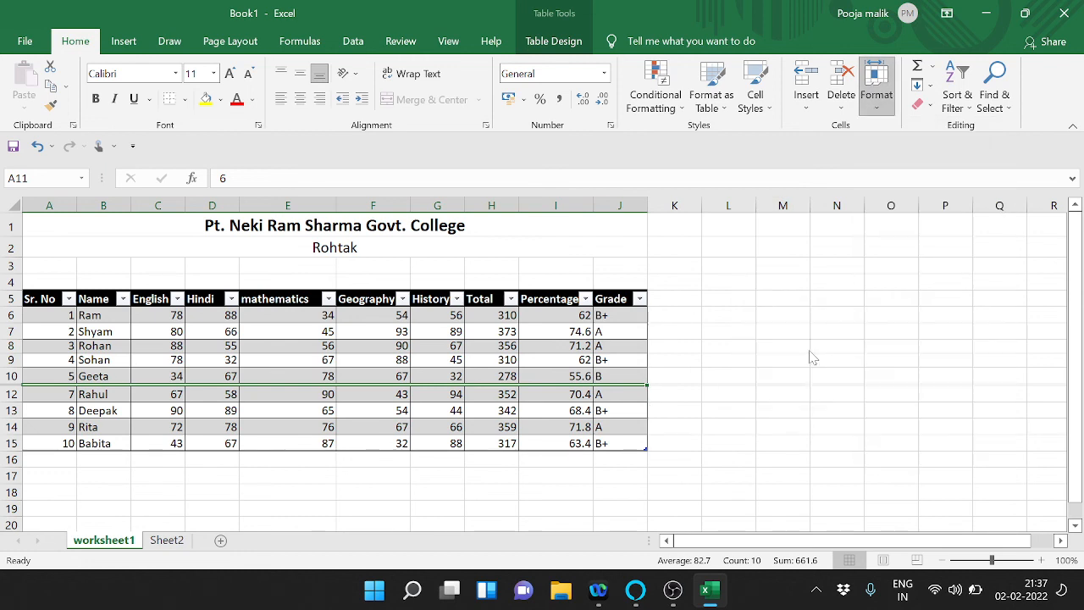
Undo the accidental fill below row 11 and the earlier hiding and row-height changes until row 11 is restored.
double_click(645, 386)
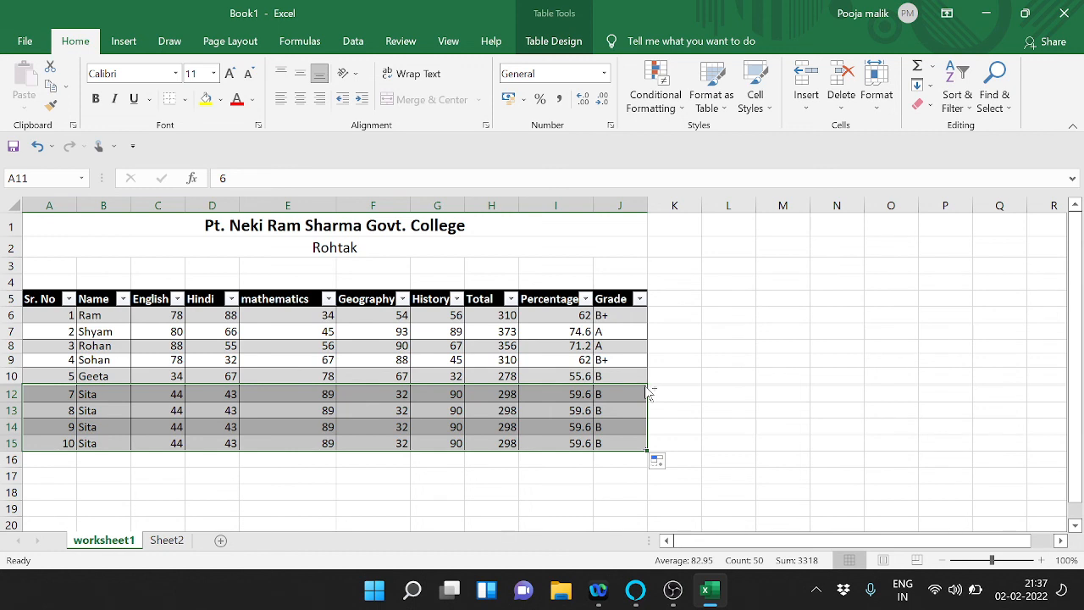
key("ctrl+z")
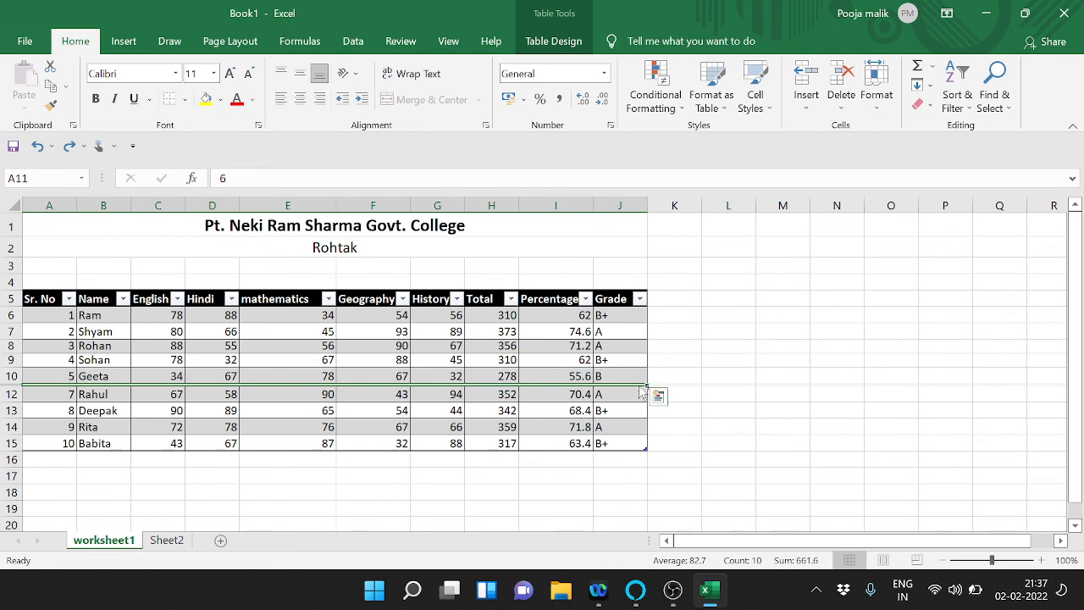
key("ctrl+z")
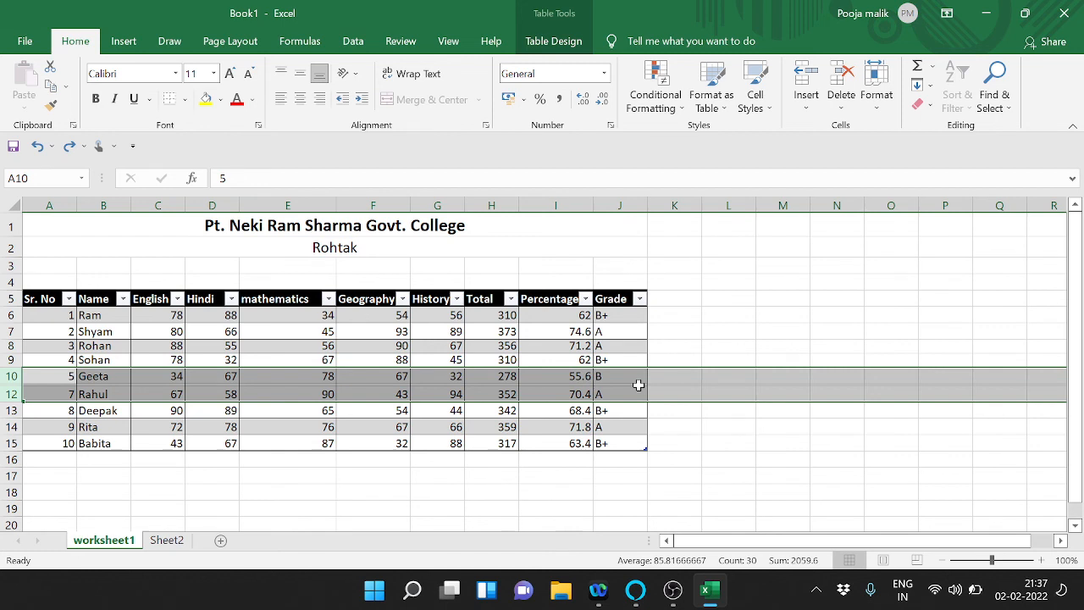
key("ctrl+z")
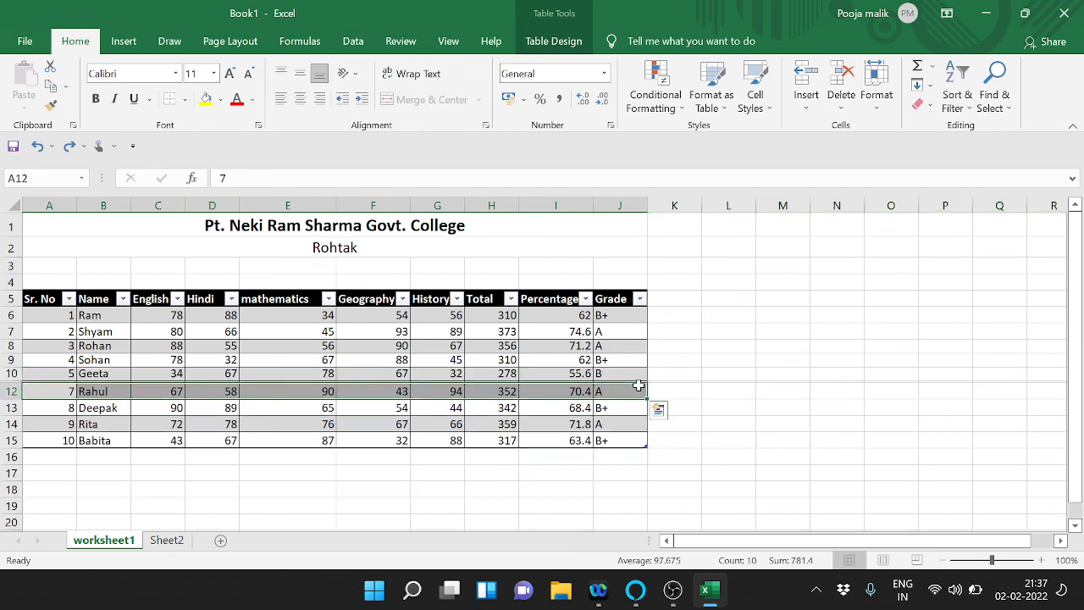
key("ctrl+z")
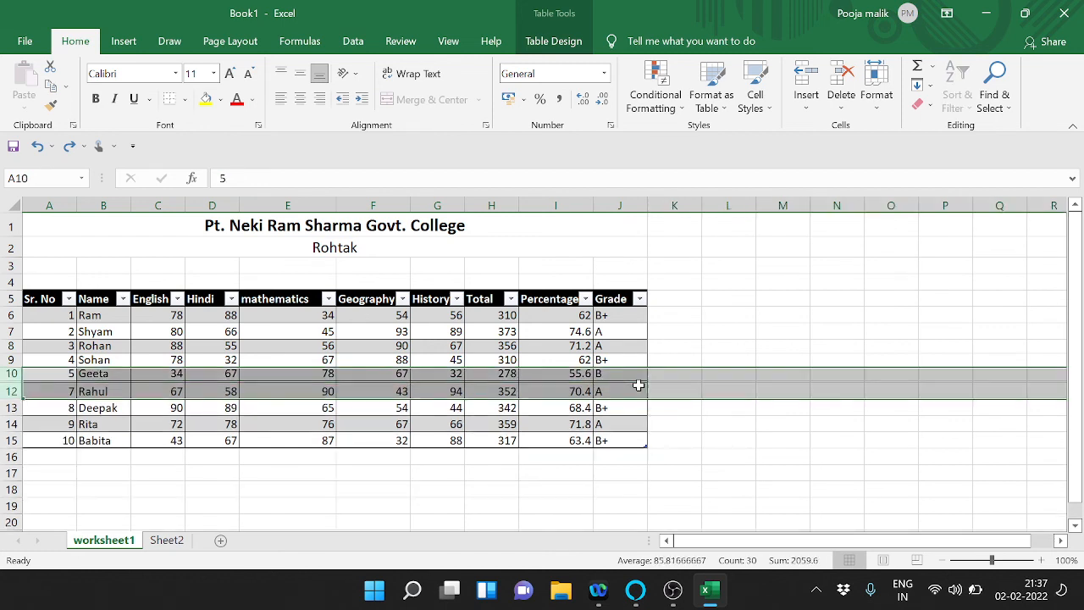
key("ctrl+z")
key("ctrl+z")
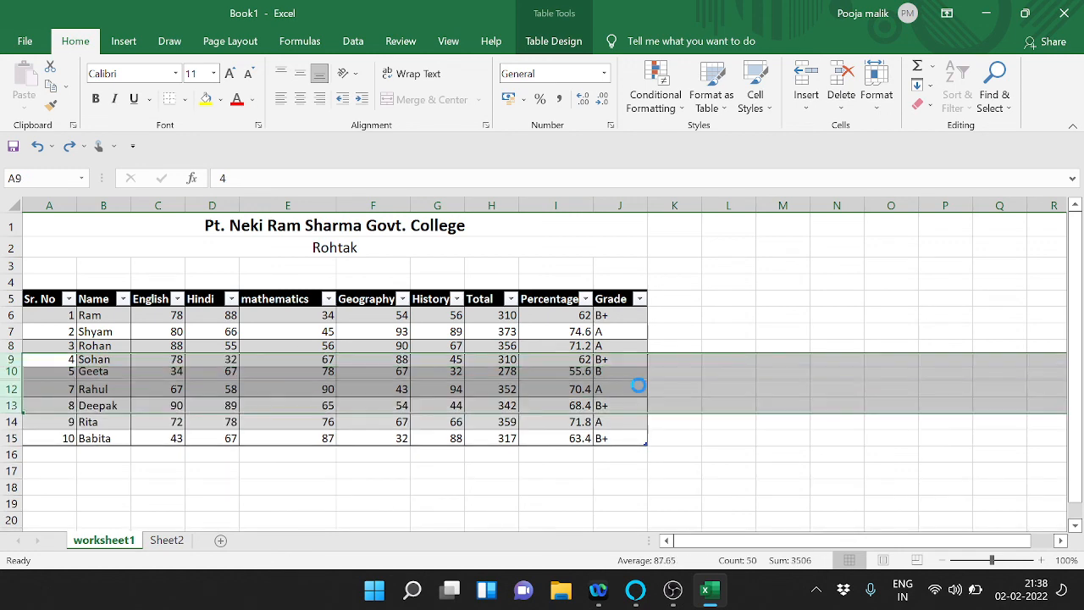
key("ctrl+z")
key("ctrl+z")
key("ctrl+z")
key("ctrl+z")
key("ctrl+z")
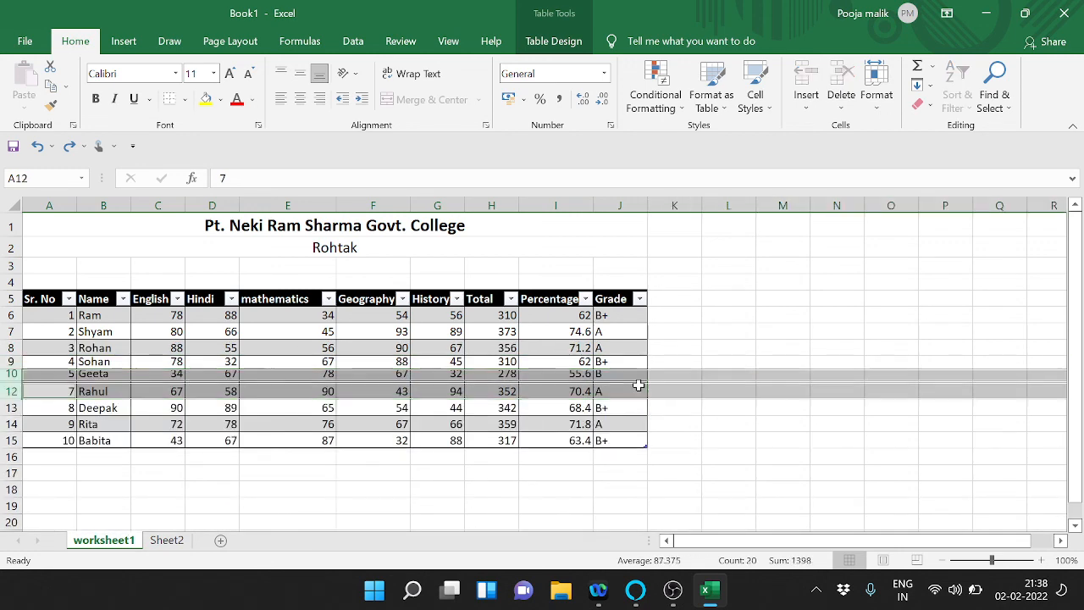
key("ctrl+z")
key("ctrl+z")
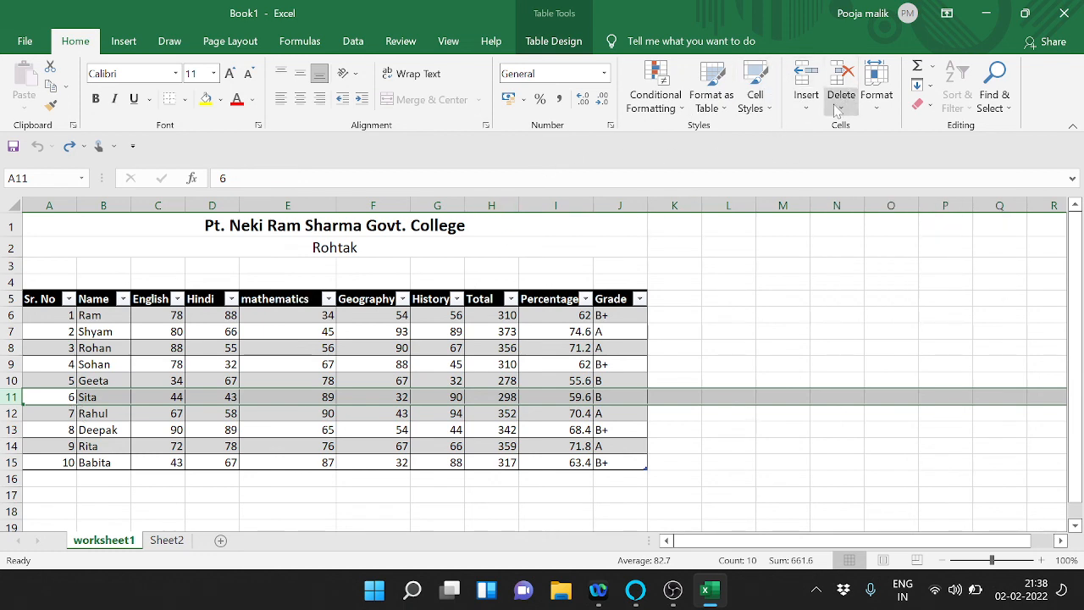
Examine the available tab colors for the worksheet and leave the choices without applying one.
left_click(879, 112)
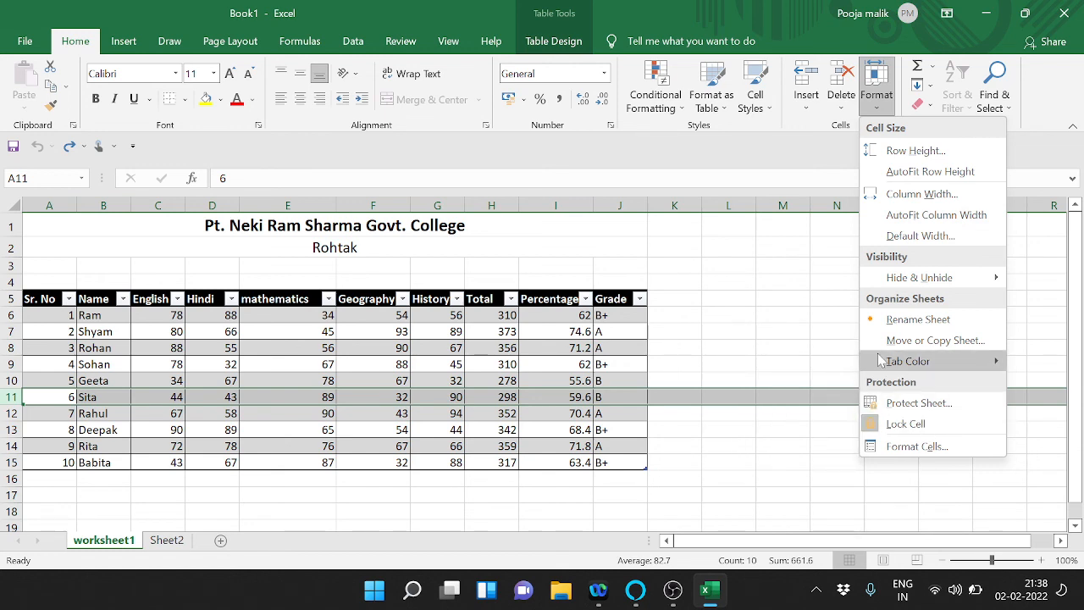
mouse_move(882, 362)
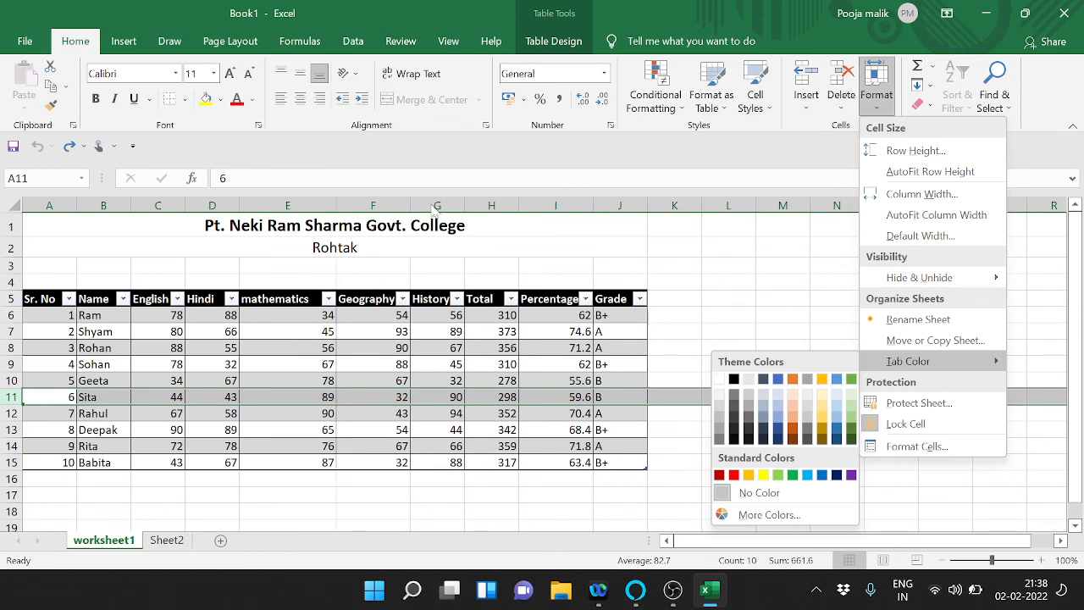
left_click(361, 101)
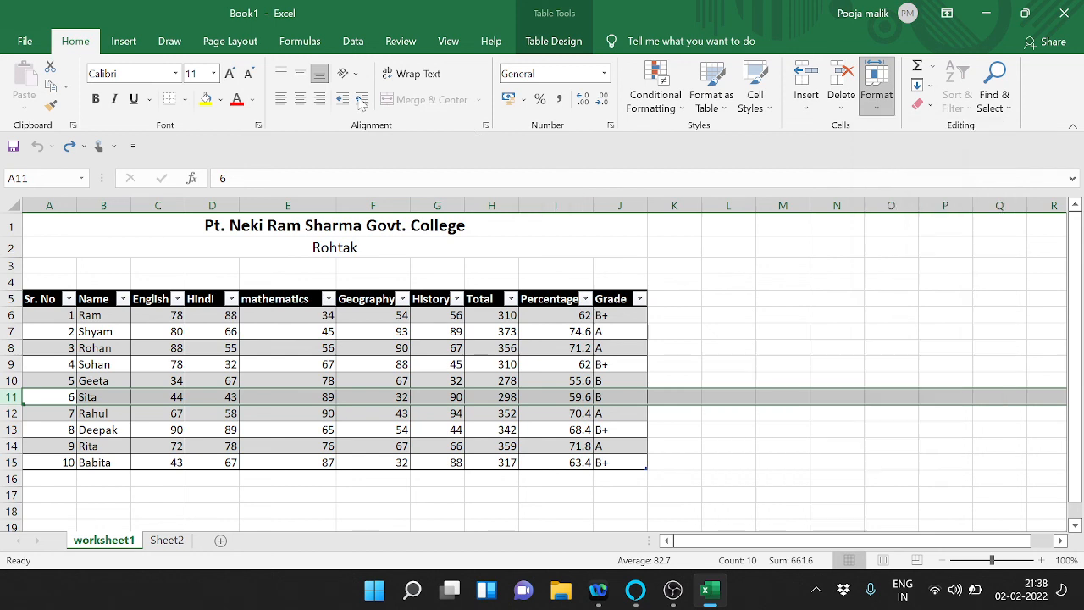
Increase the indent of row 11's contents, and center-align the whole marksheet table from the header through row 15.
left_click(362, 101)
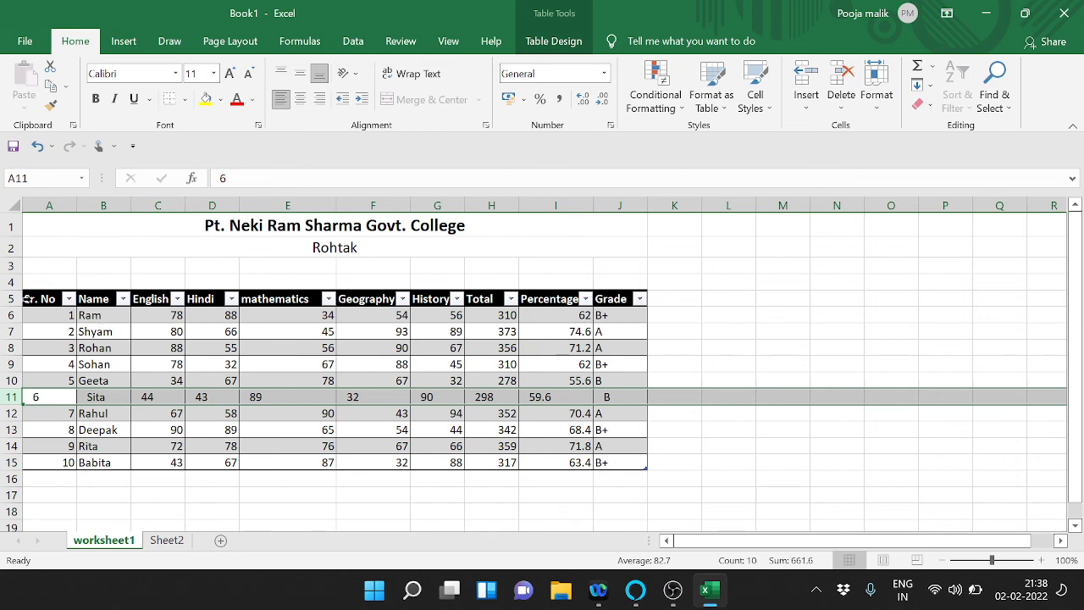
left_click_drag(26, 300, 67, 462)
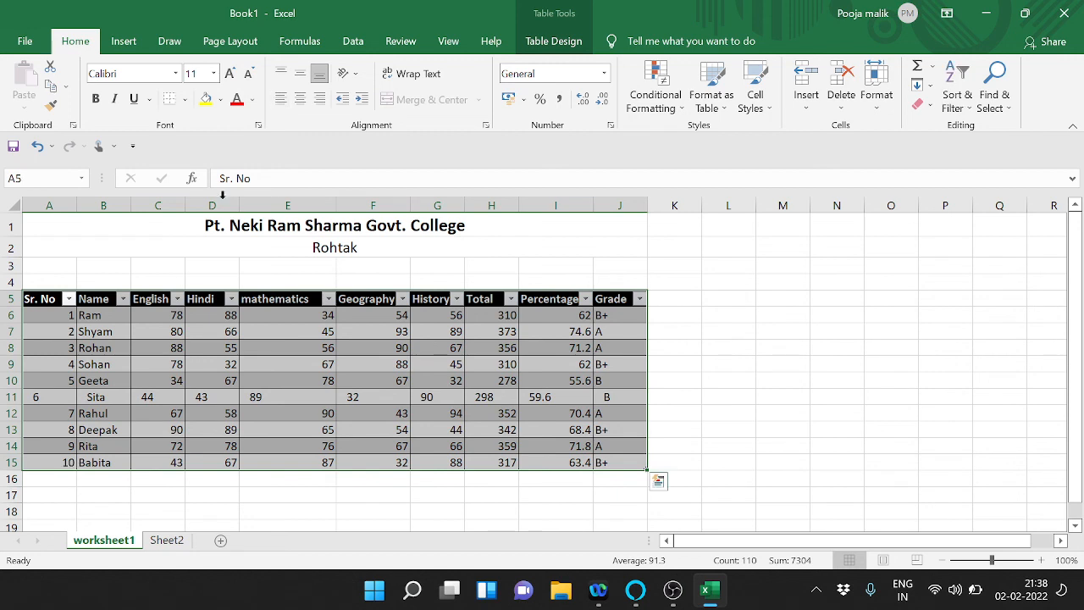
left_click(343, 96)
left_click(343, 95)
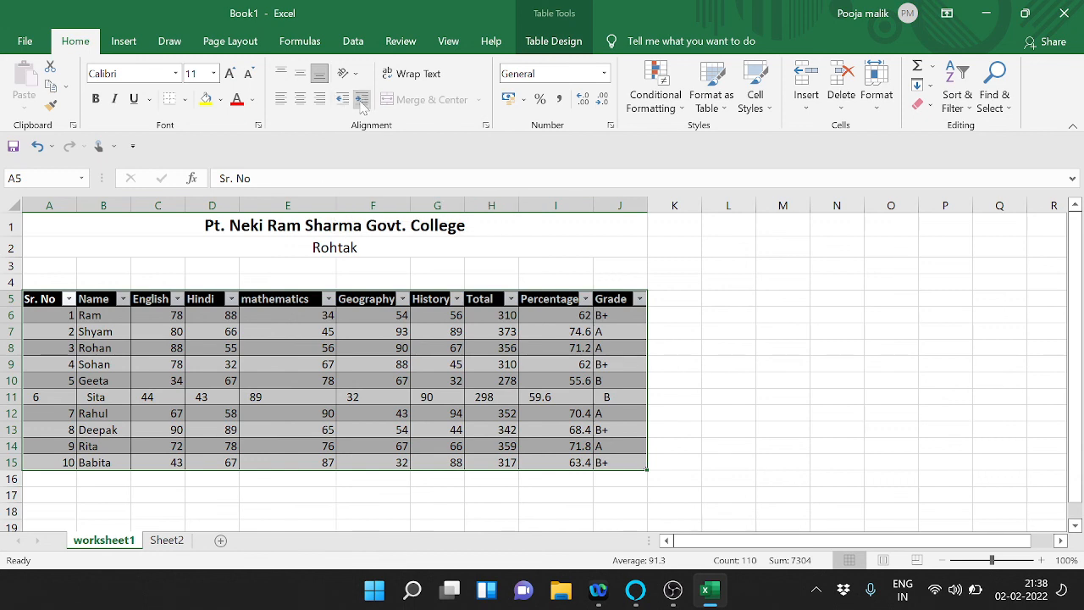
left_click(300, 99)
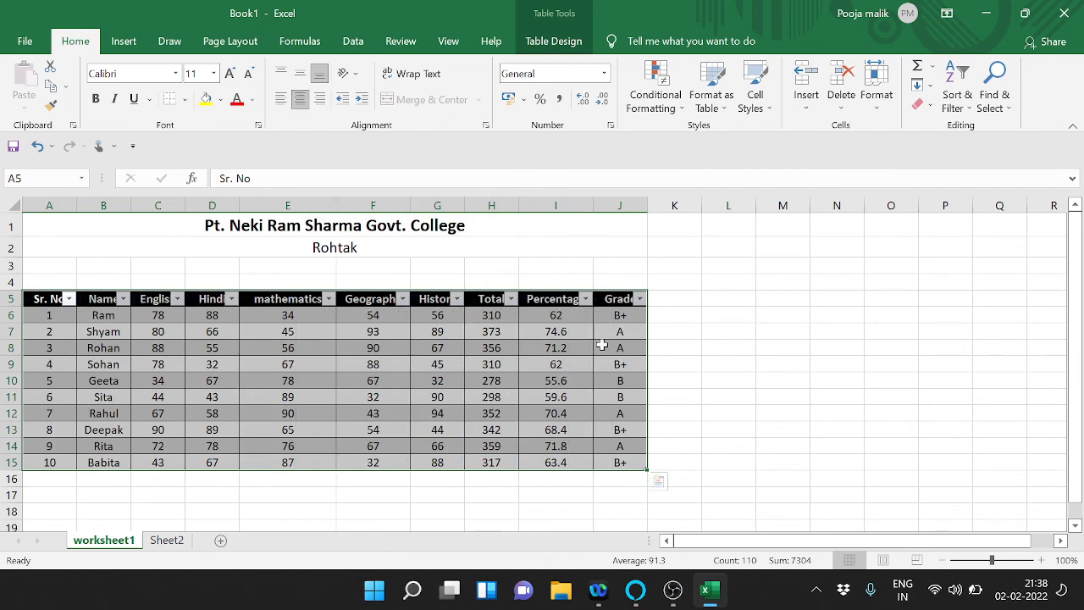
right_click(849, 444)
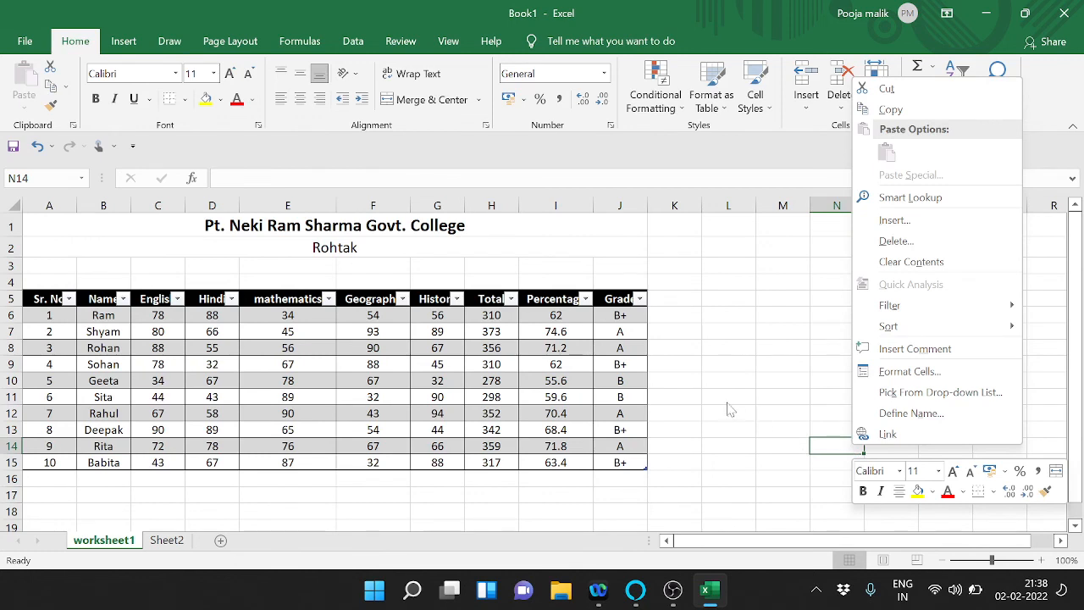
left_click(723, 309)
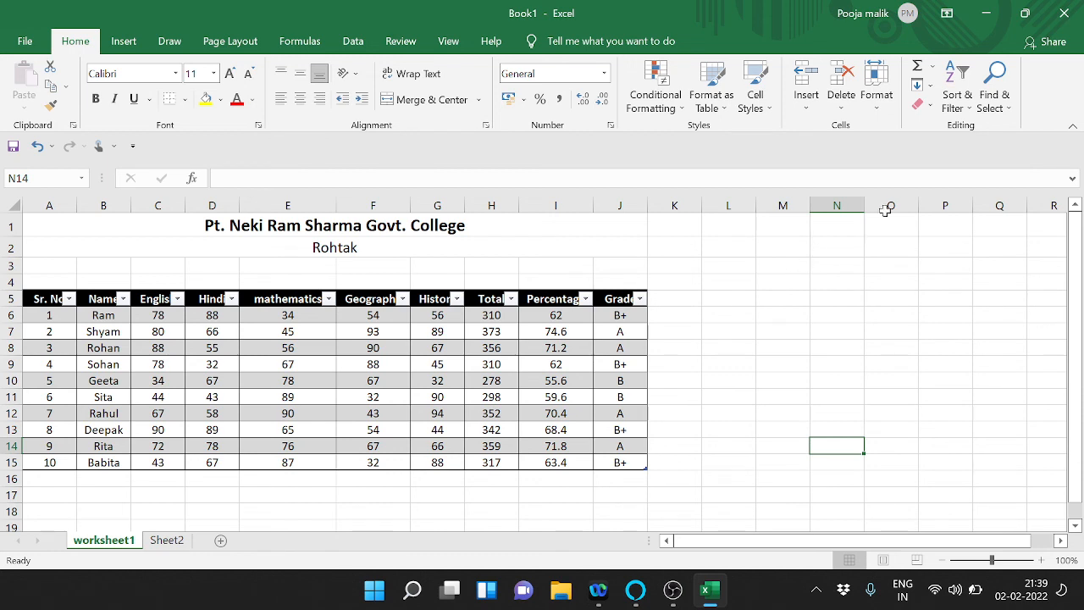
Start closing the Book1 workbook, leave the save request unanswered, and switch to OBS.
left_click(1064, 17)
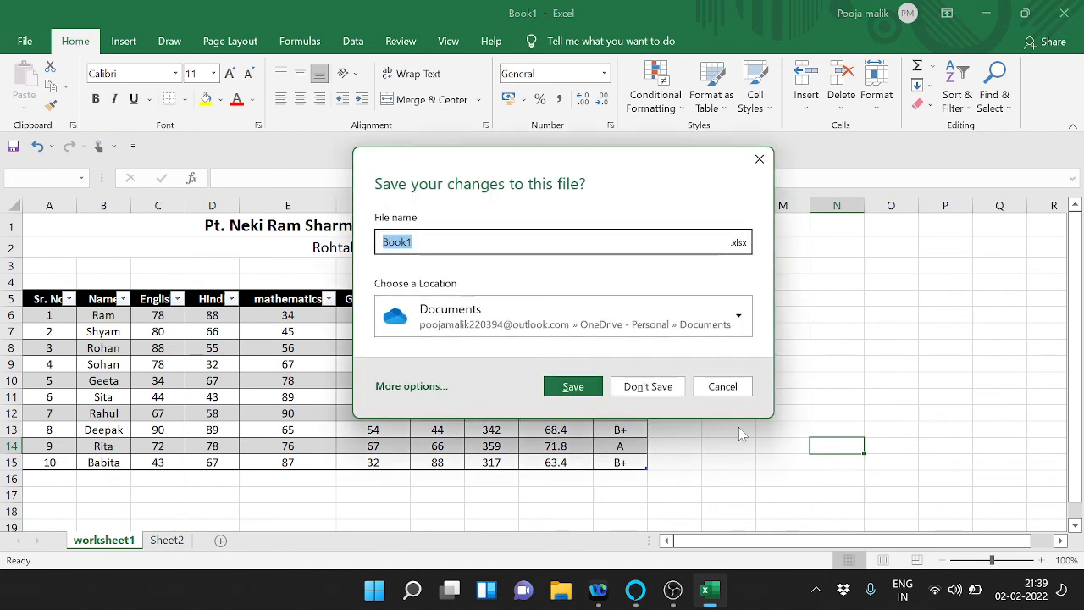
mouse_move(599, 591)
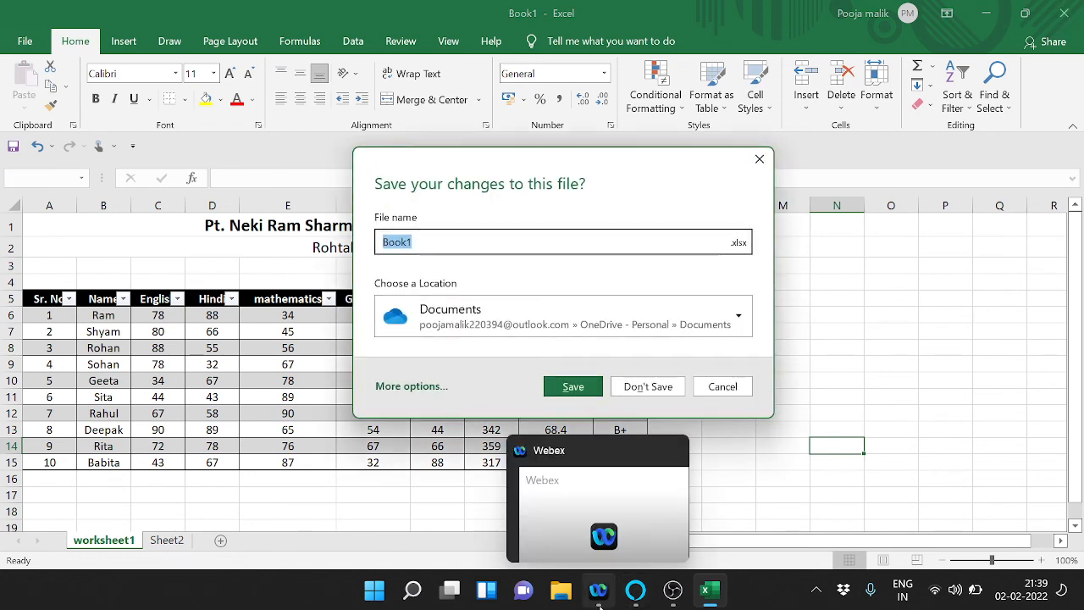
left_click(672, 590)
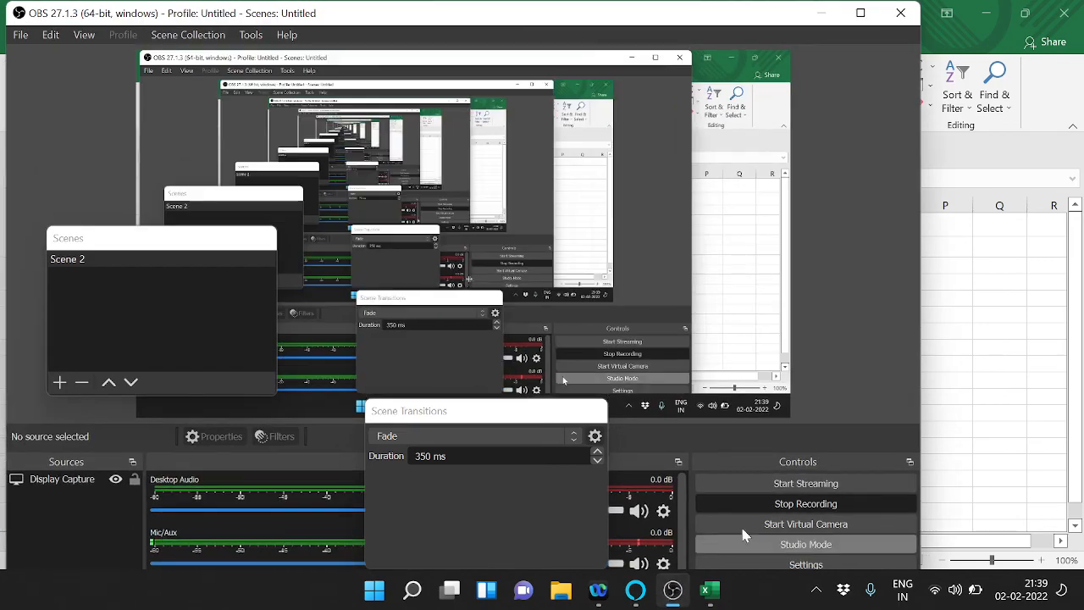